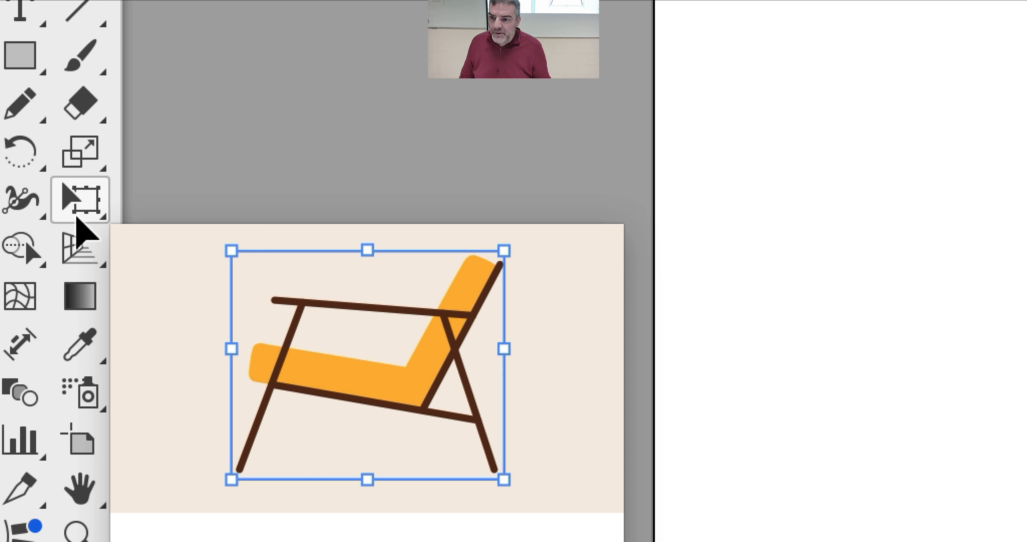
Enlarge the California text with Free Transform so it spans most of the page width.
{"action": "left_click", "coordinate": [78, 218]}
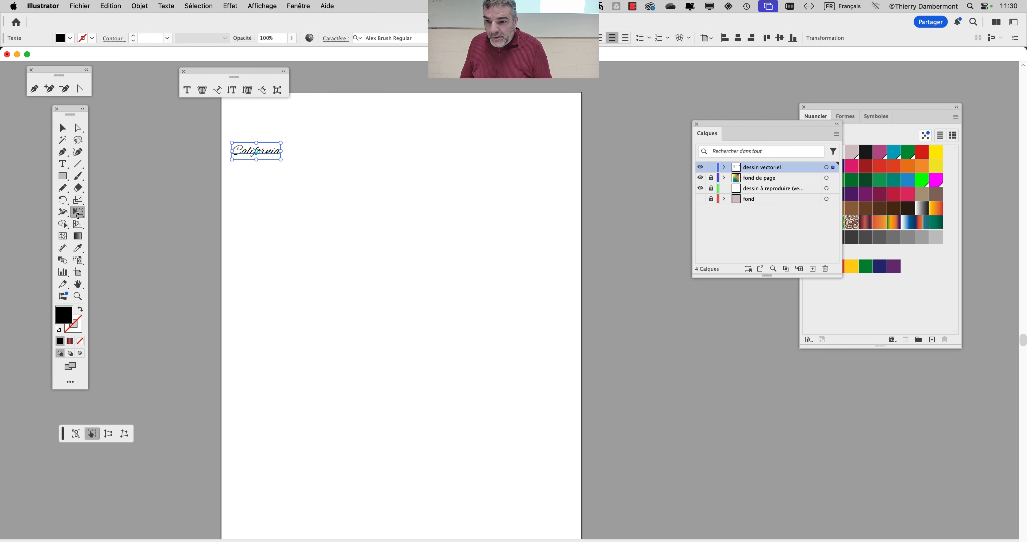
{"action": "left_click_drag", "start_coordinate": [279, 160], "coordinate": [495, 195]}
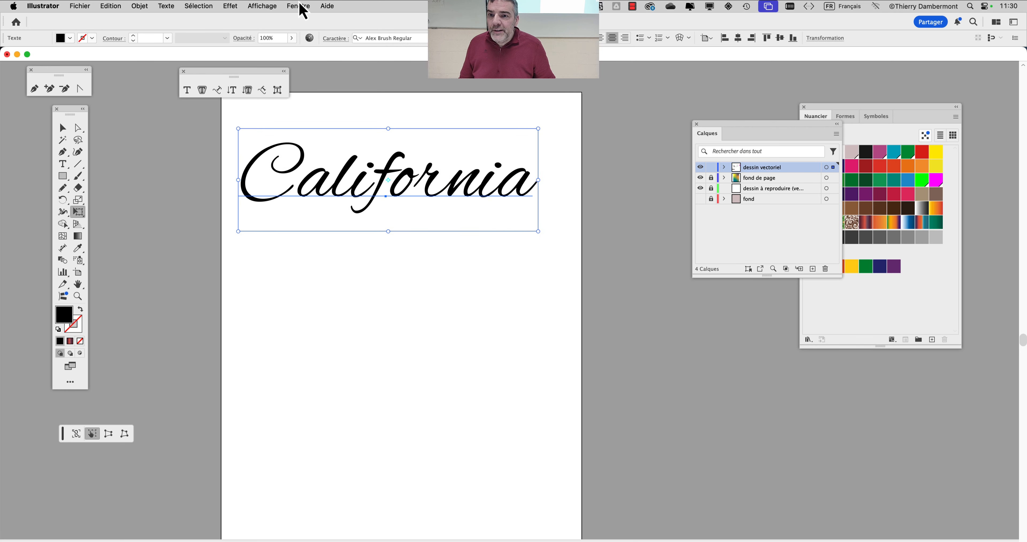
{"action": "left_click", "coordinate": [275, 6]}
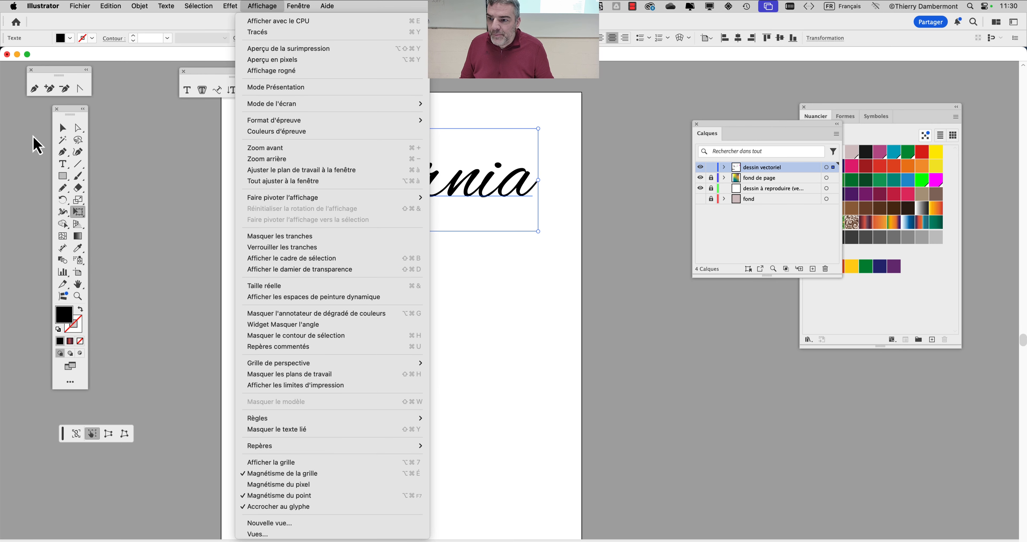
{"action": "left_click", "coordinate": [64, 131]}
{"action": "left_click", "coordinate": [62, 128]}
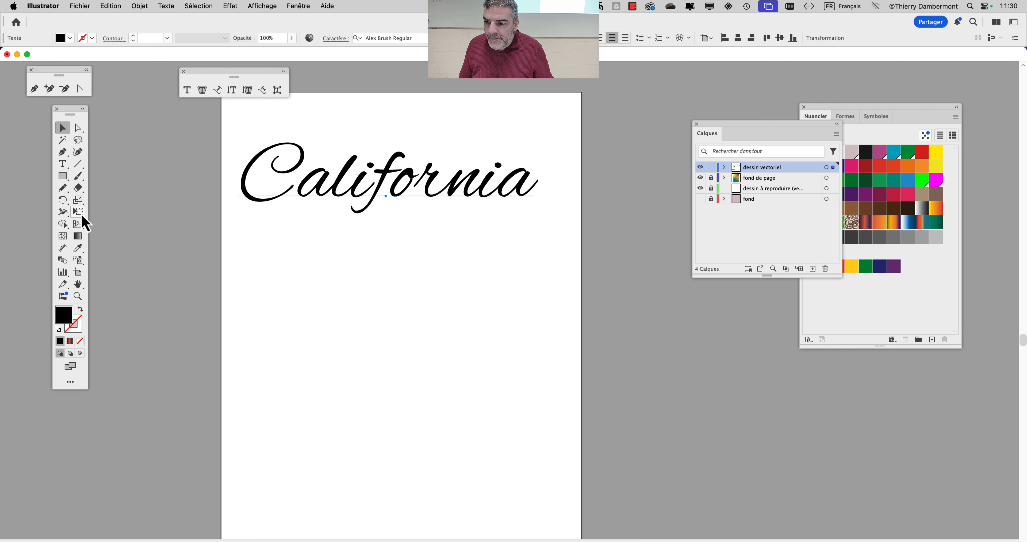
Reduce the California text to about two-thirds of the page width with Free Transform and centre it near the page's upper edge.
{"action": "left_click", "coordinate": [78, 211]}
{"action": "left_click_drag", "start_coordinate": [389, 187], "coordinate": [397, 181]}
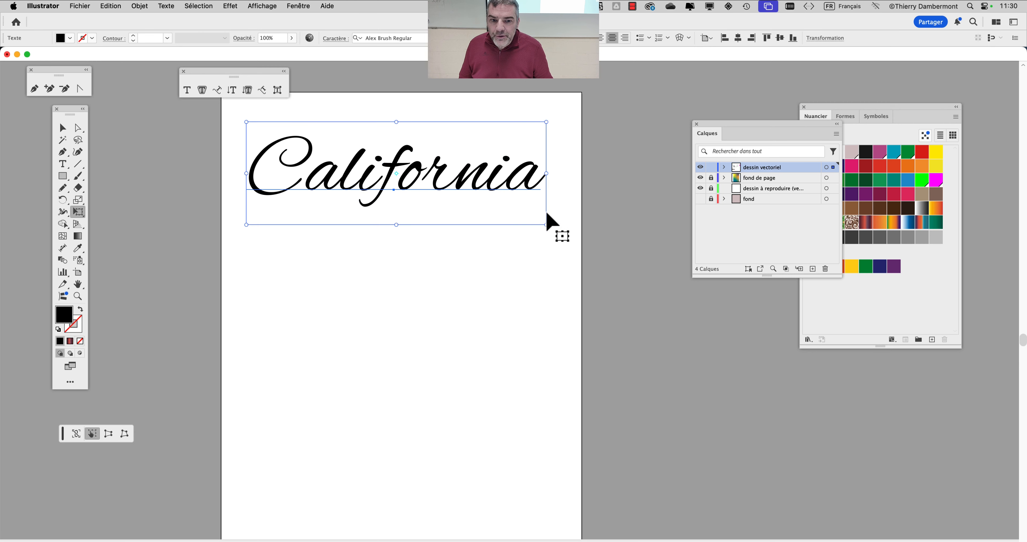
{"action": "left_click_drag", "start_coordinate": [547, 223], "coordinate": [519, 255]}
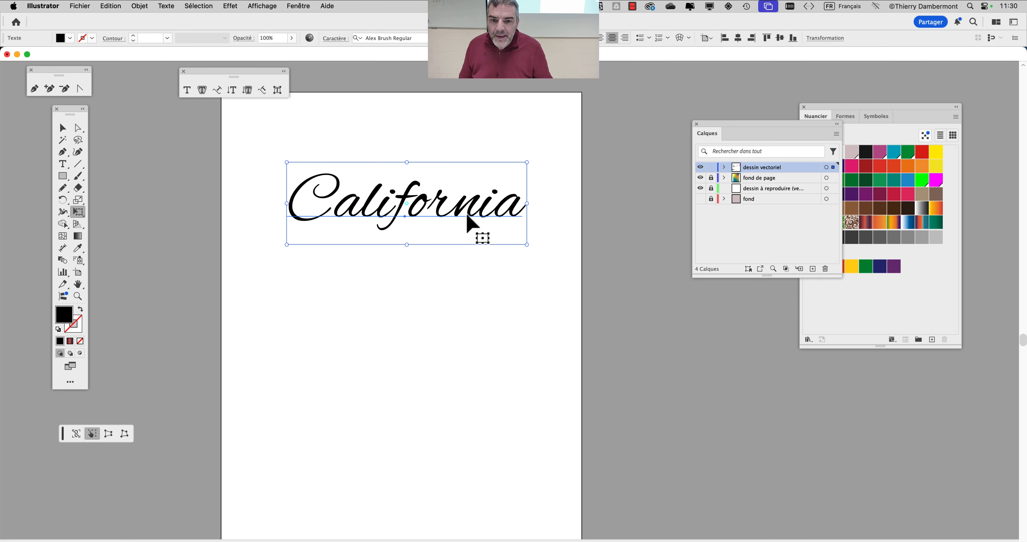
{"action": "left_click_drag", "start_coordinate": [470, 222], "coordinate": [461, 190]}
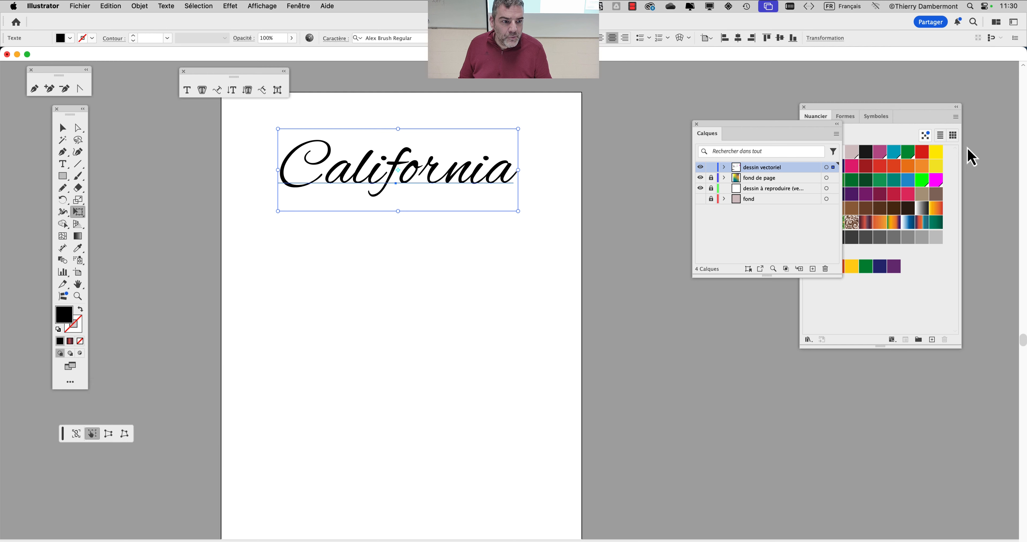
Give the California text a yellow fill and a magenta-pink stroke.
{"action": "left_click_drag", "start_coordinate": [912, 115], "coordinate": [642, 106]}
{"action": "left_click", "coordinate": [673, 153]}
{"action": "scroll", "coordinate": [446, 174], "scroll_direction": "up", "scroll_amount": 3}
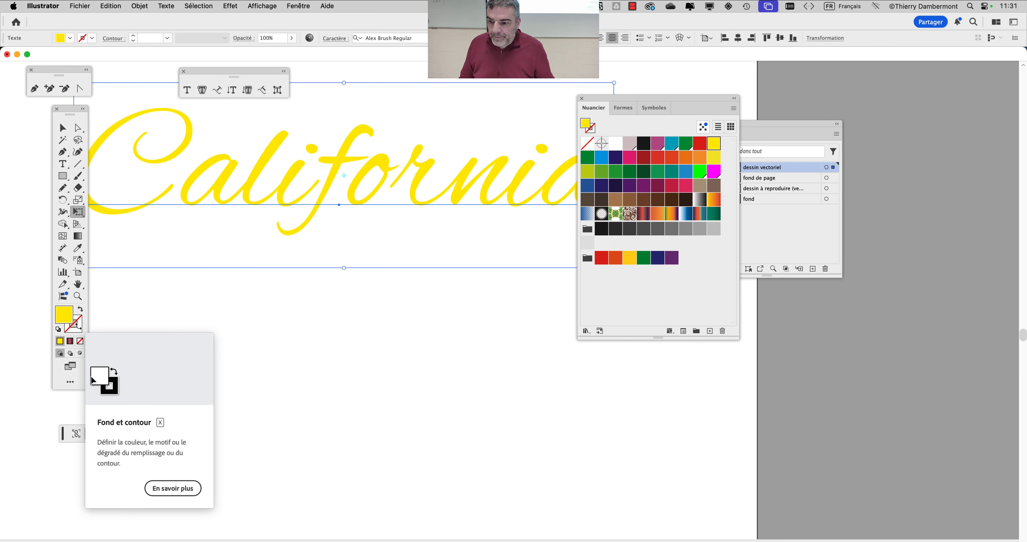
{"action": "left_click", "coordinate": [76, 324]}
{"action": "left_click", "coordinate": [630, 158]}
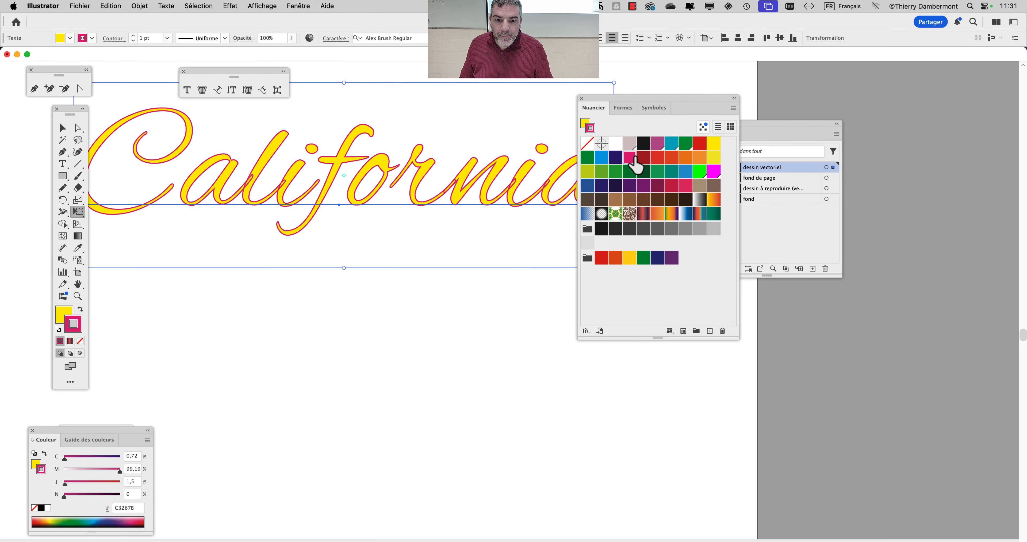
{"action": "left_click_drag", "start_coordinate": [633, 105], "coordinate": [830, 90]}
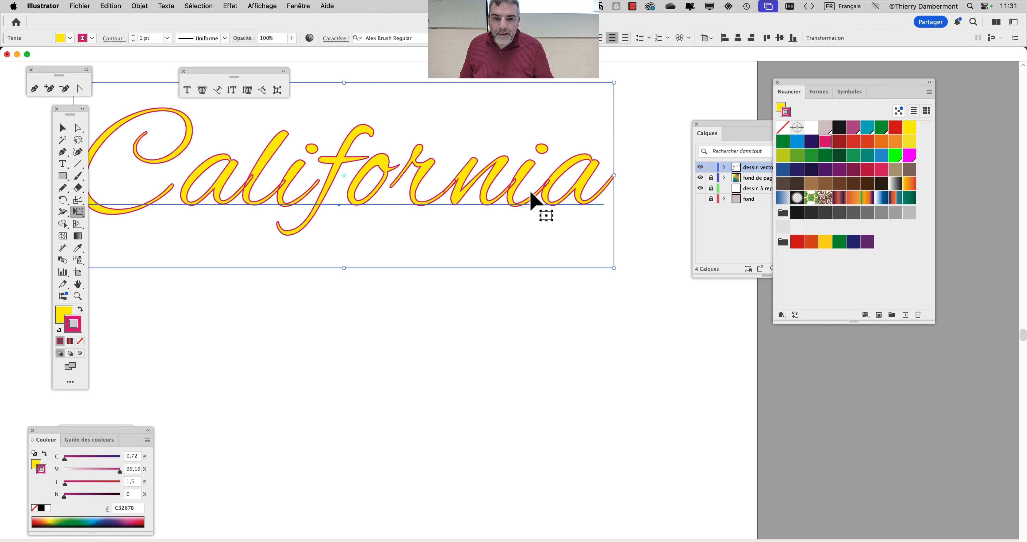
Move the California text slightly down and to the left on the page.
{"action": "scroll", "coordinate": [532, 194], "scroll_direction": "up", "scroll_amount": 5}
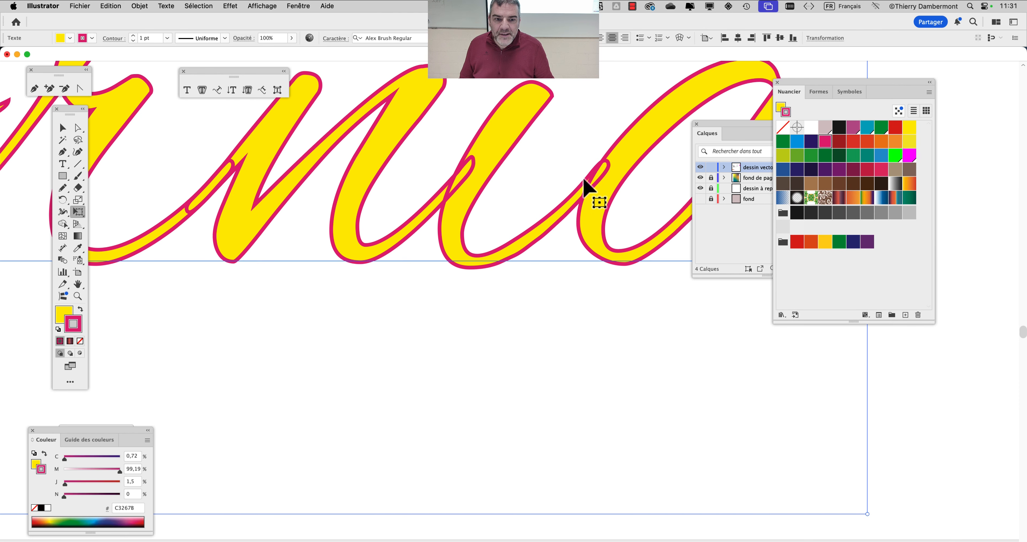
{"action": "scroll", "coordinate": [464, 179], "scroll_direction": "down", "scroll_amount": 4}
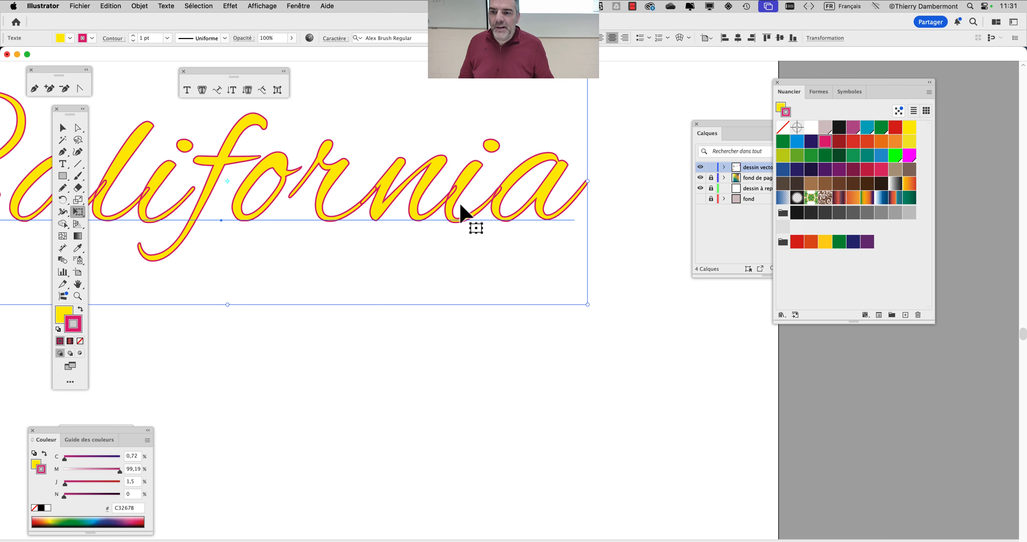
{"action": "scroll", "coordinate": [462, 207], "scroll_direction": "down", "scroll_amount": 2}
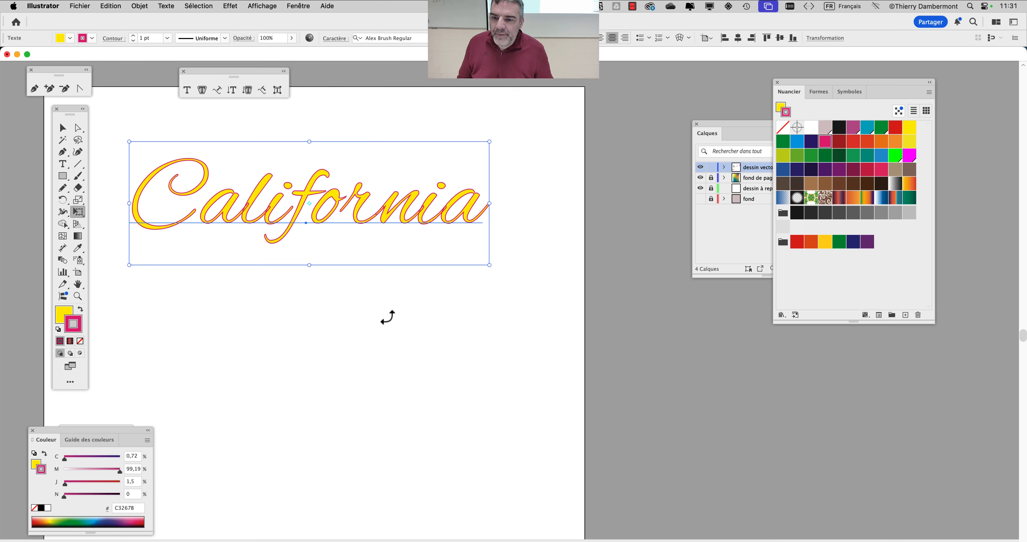
{"action": "left_click_drag", "start_coordinate": [361, 298], "coordinate": [424, 298]}
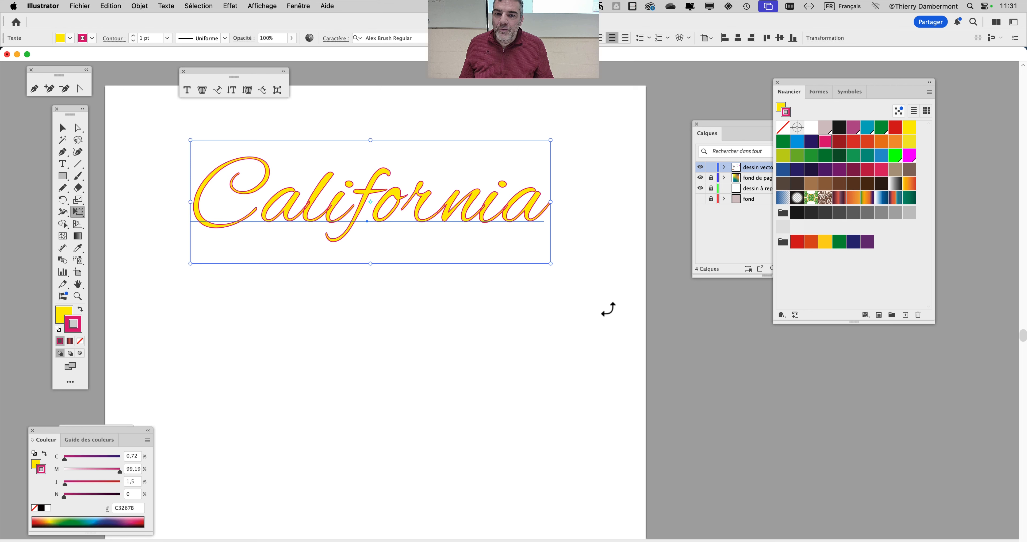
{"action": "left_click", "coordinate": [63, 128]}
{"action": "left_click", "coordinate": [185, 241]}
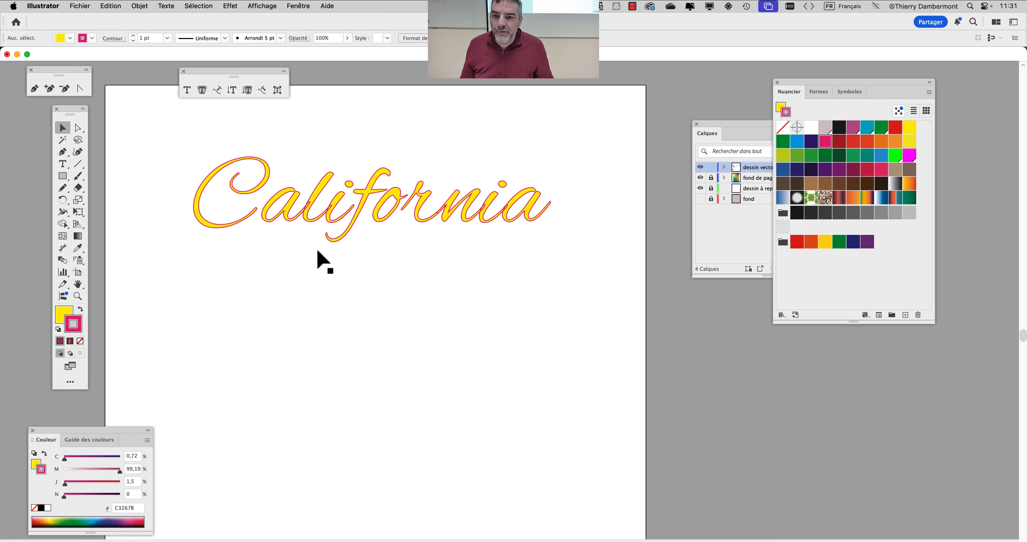
{"action": "left_click", "coordinate": [322, 224]}
{"action": "left_click_drag", "start_coordinate": [333, 227], "coordinate": [327, 234]}
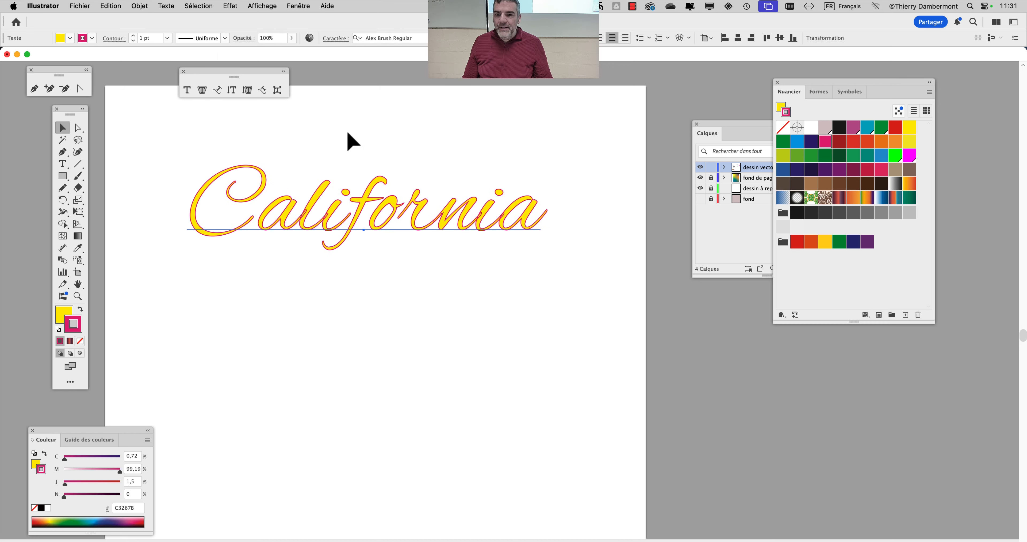
Create an area-text frame with placeholder text below the California title and delete it.
{"action": "key", "text": "alt+super+8"}
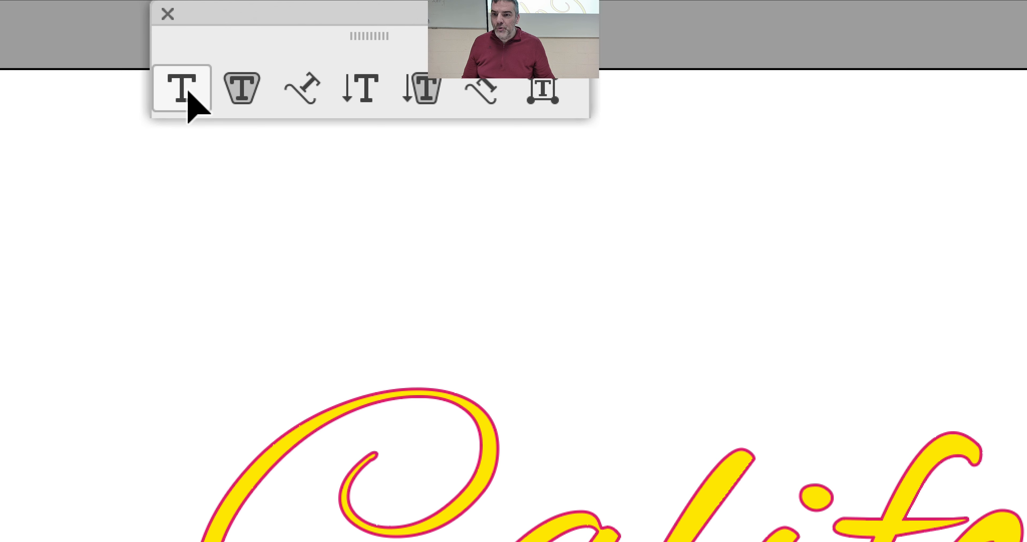
{"action": "left_click", "coordinate": [188, 93]}
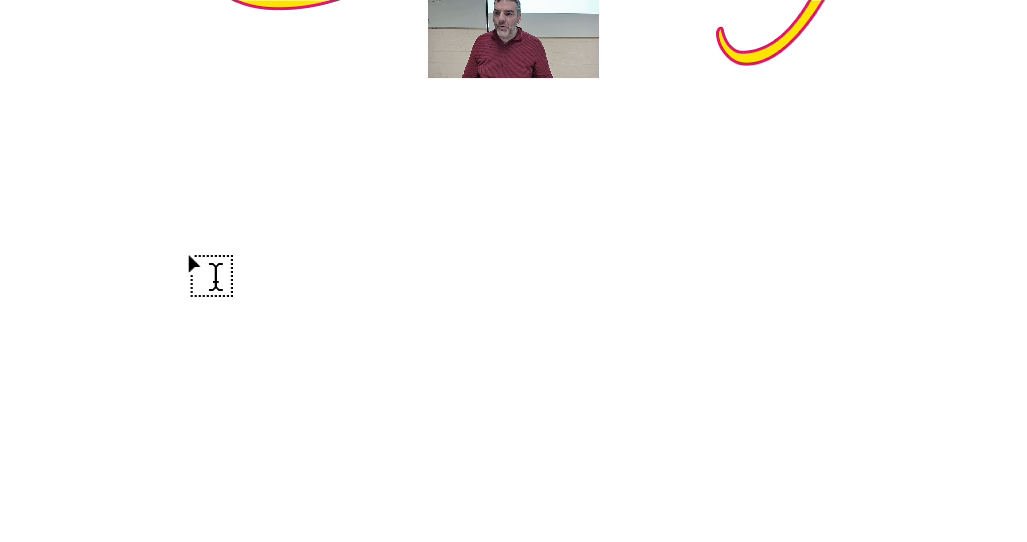
{"action": "mouse_move", "coordinate": [275, 326]}
{"action": "left_mouse_down"}
{"action": "mouse_move", "coordinate": [348, 394]}
{"action": "mouse_move", "coordinate": [294, 355]}
{"action": "left_mouse_up"}
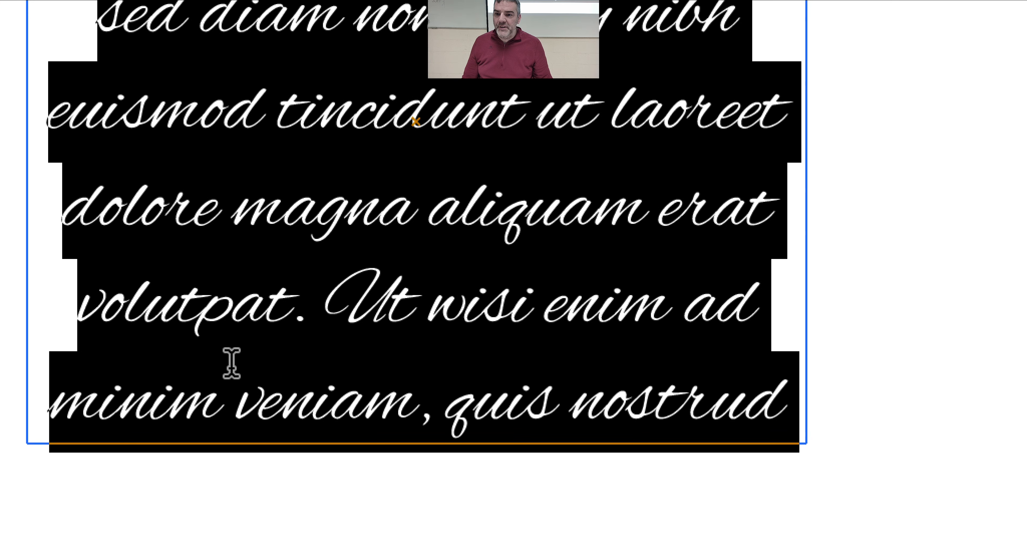
{"action": "key", "text": "alt+super+8"}
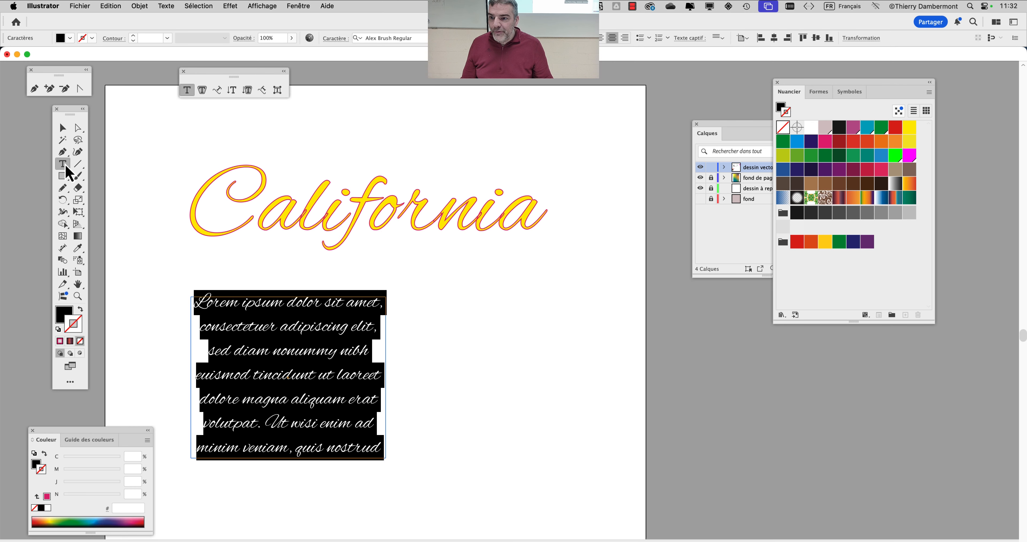
{"action": "left_click", "coordinate": [60, 132]}
{"action": "key", "text": "Delete"}
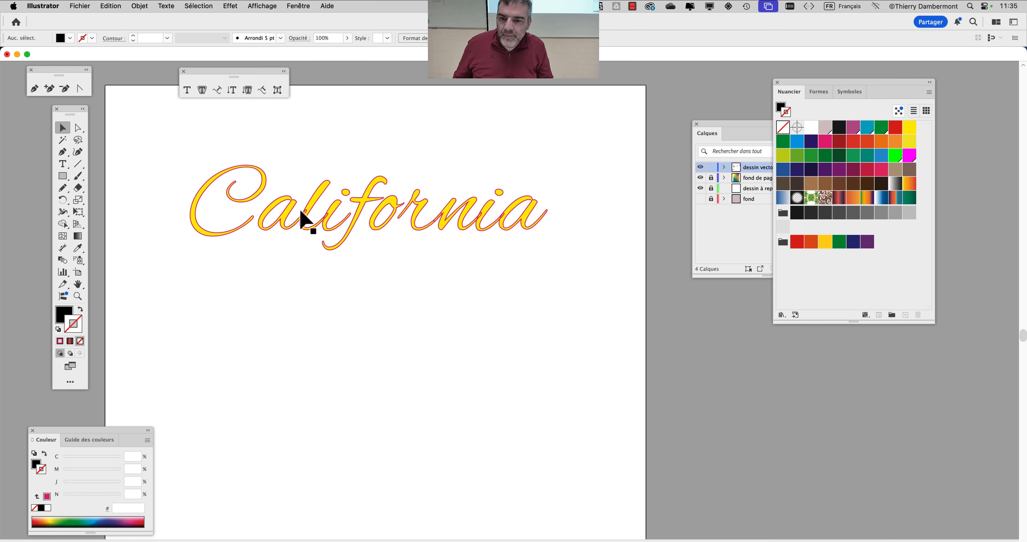
Change the California text's fill to lime green after trying other yellow and green swatches.
{"action": "left_click", "coordinate": [305, 223]}
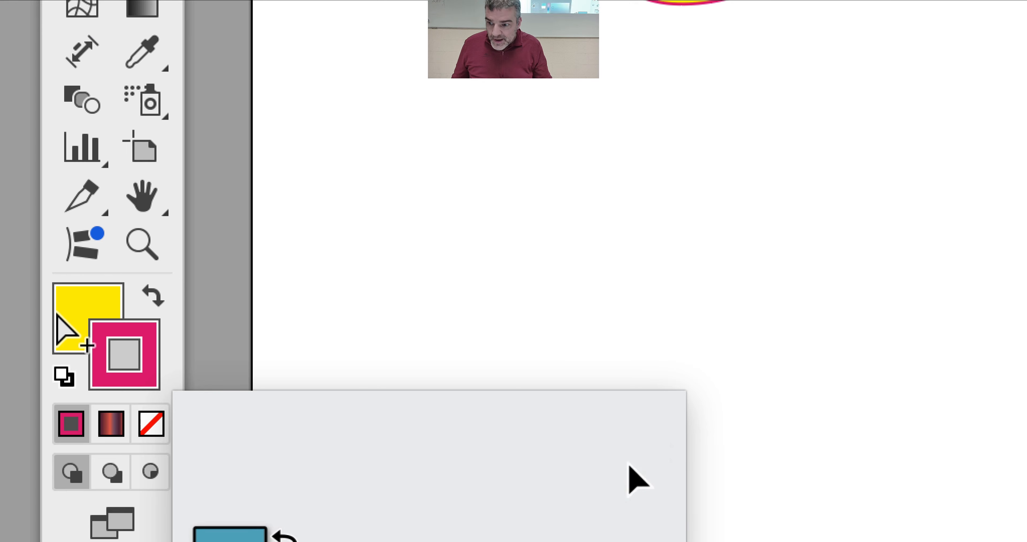
{"action": "left_click", "coordinate": [63, 313]}
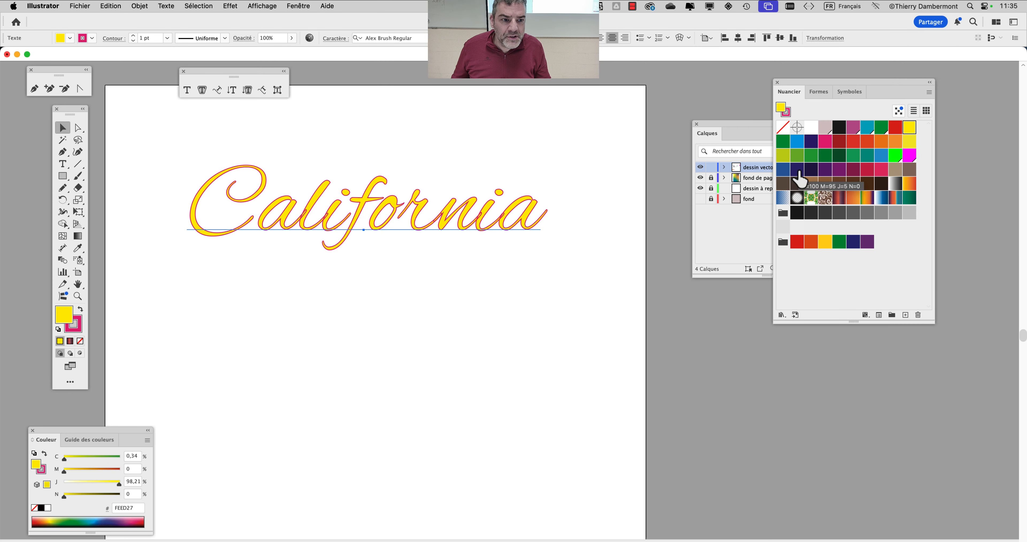
{"action": "left_click", "coordinate": [896, 141]}
{"action": "left_click", "coordinate": [909, 141]}
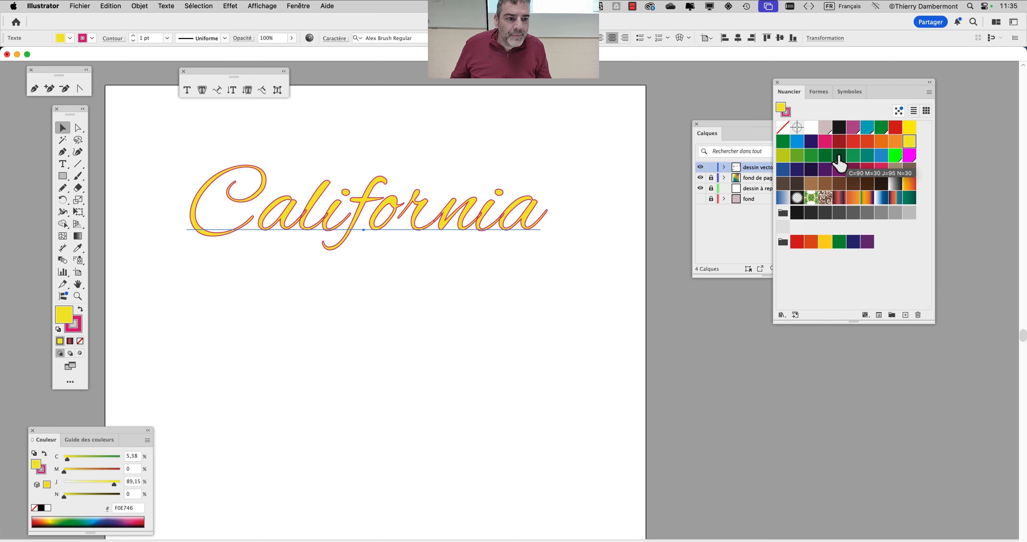
{"action": "left_click", "coordinate": [797, 155]}
{"action": "left_click", "coordinate": [784, 156]}
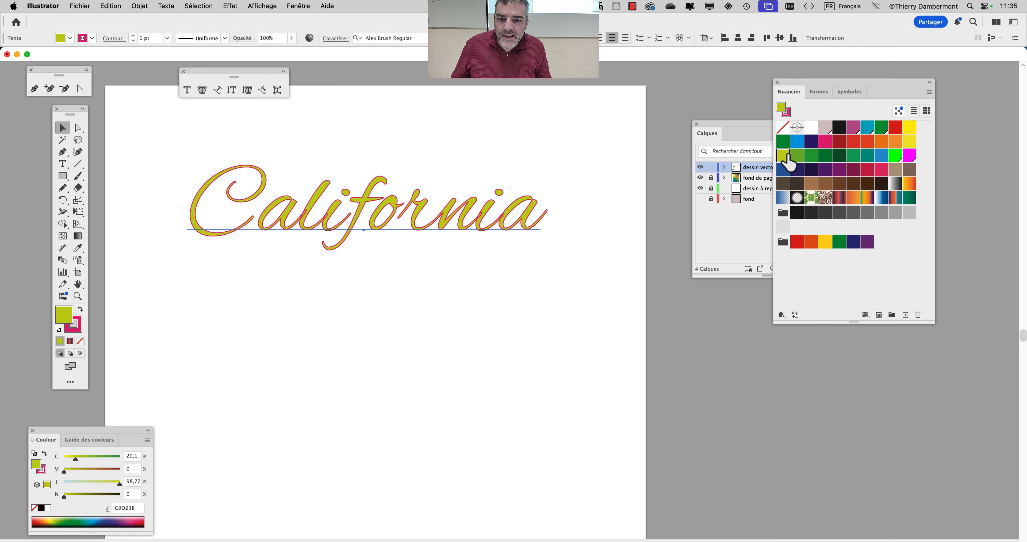
Highlight all the characters of California with the Type tool and deselect the text.
{"action": "left_click", "coordinate": [63, 163]}
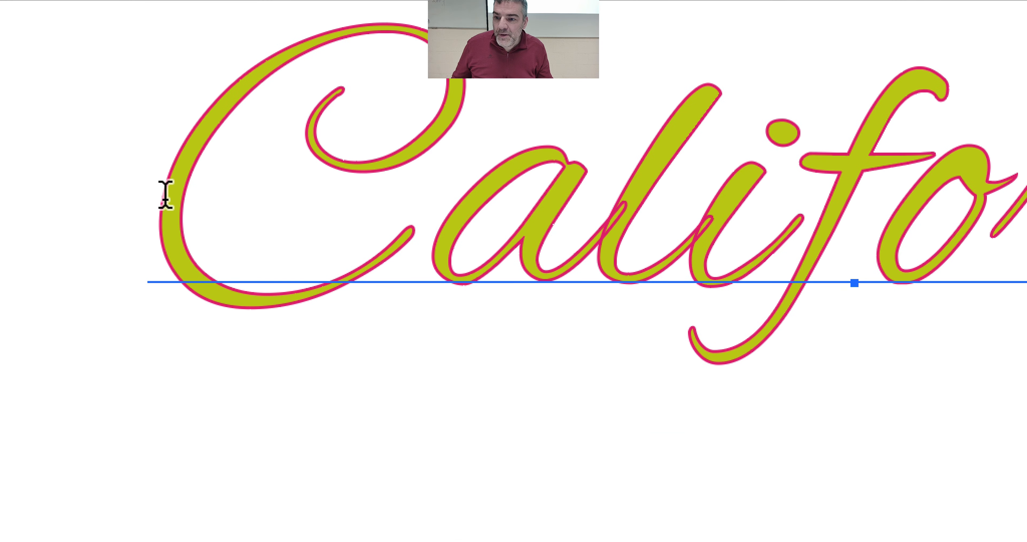
{"action": "left_click_drag", "start_coordinate": [165, 194], "coordinate": [452, 190]}
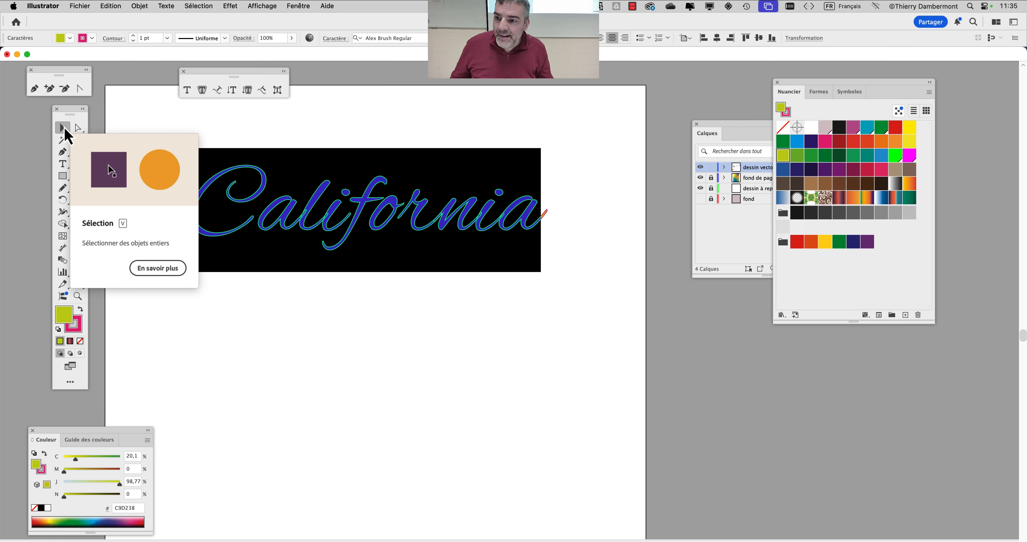
{"action": "left_click", "coordinate": [65, 131]}
{"action": "left_click", "coordinate": [246, 265]}
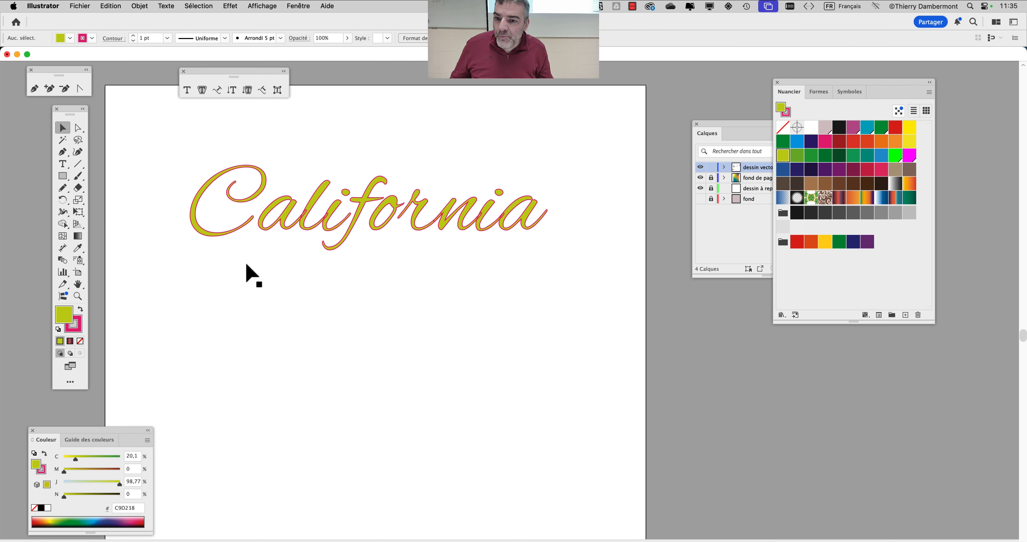
Try to fill the California text with the multicolour orange-to-teal gradient swatch.
{"action": "left_click", "coordinate": [214, 225]}
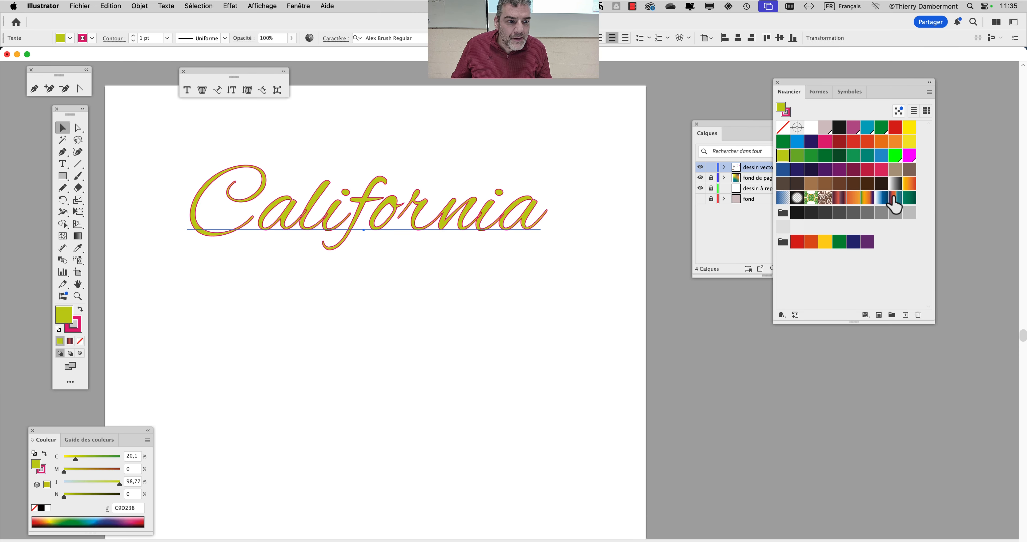
{"action": "left_click", "coordinate": [894, 198]}
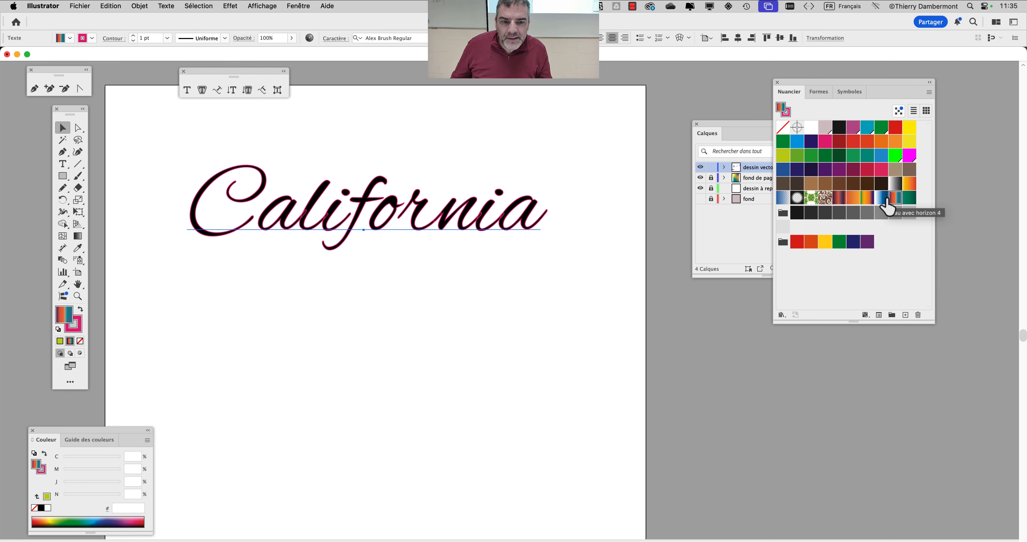
{"action": "left_click", "coordinate": [79, 238]}
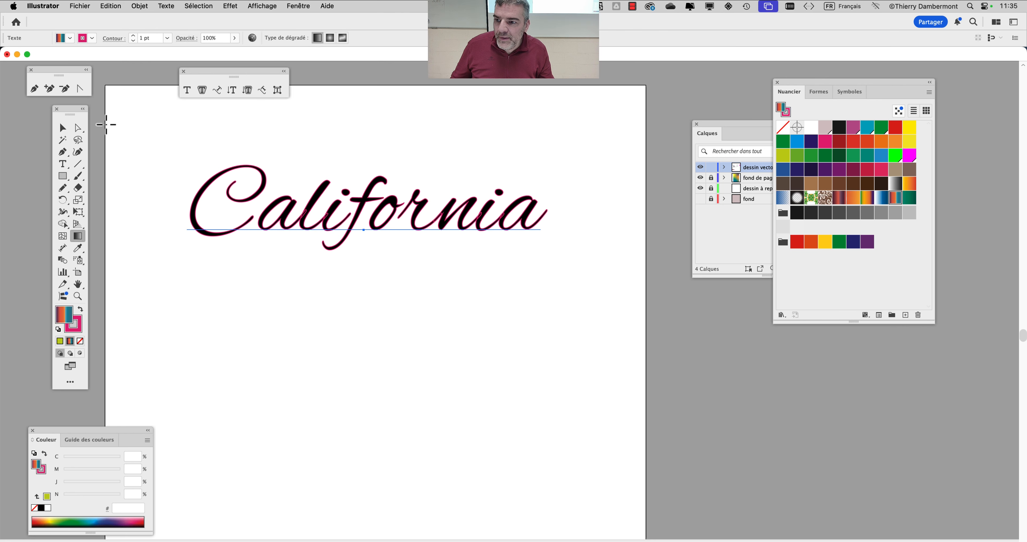
{"action": "left_click", "coordinate": [65, 128]}
Show the gradient settings beside the California text and apply the orange gradient swatch to its fill.
{"action": "left_click", "coordinate": [298, 5]}
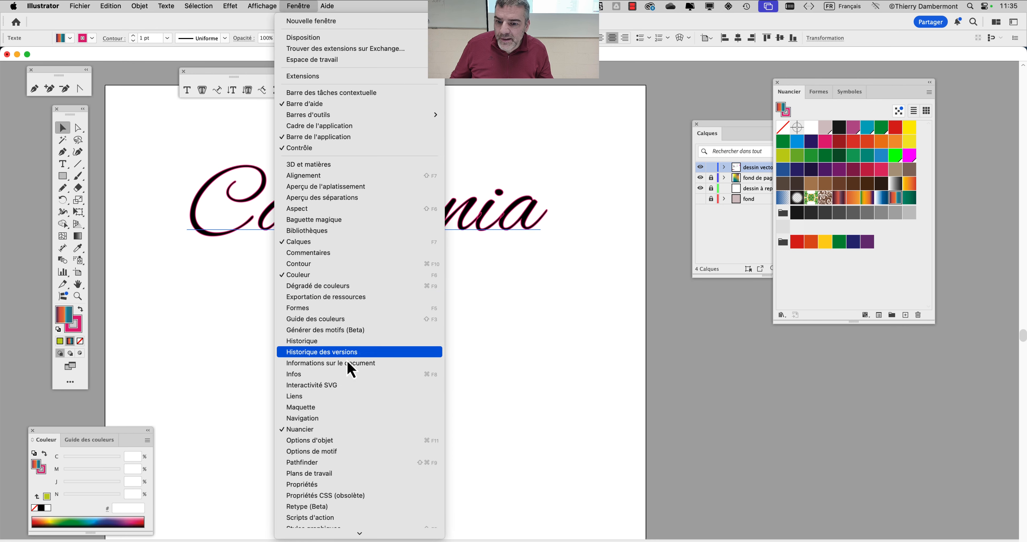
{"action": "left_click", "coordinate": [351, 286]}
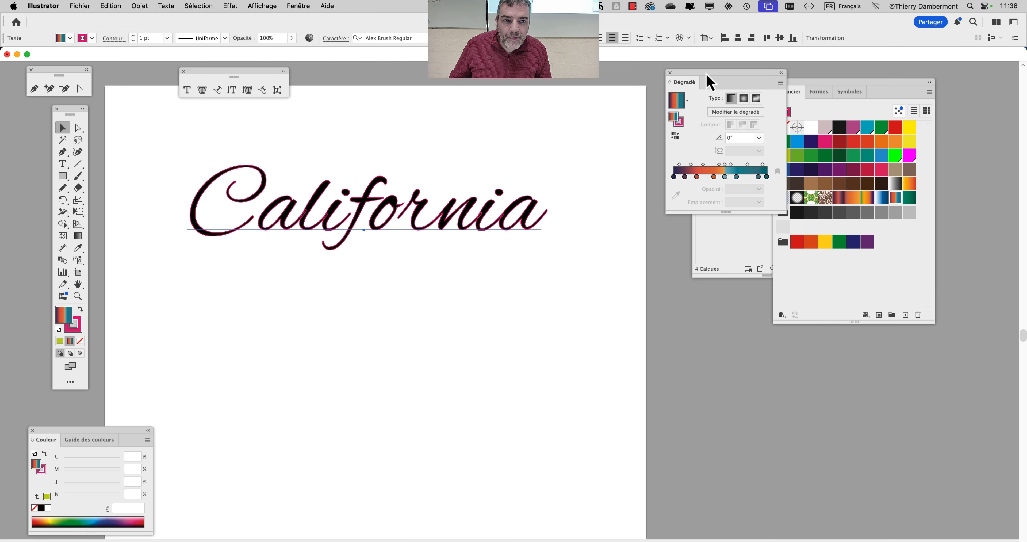
{"action": "left_click_drag", "start_coordinate": [709, 77], "coordinate": [540, 261]}
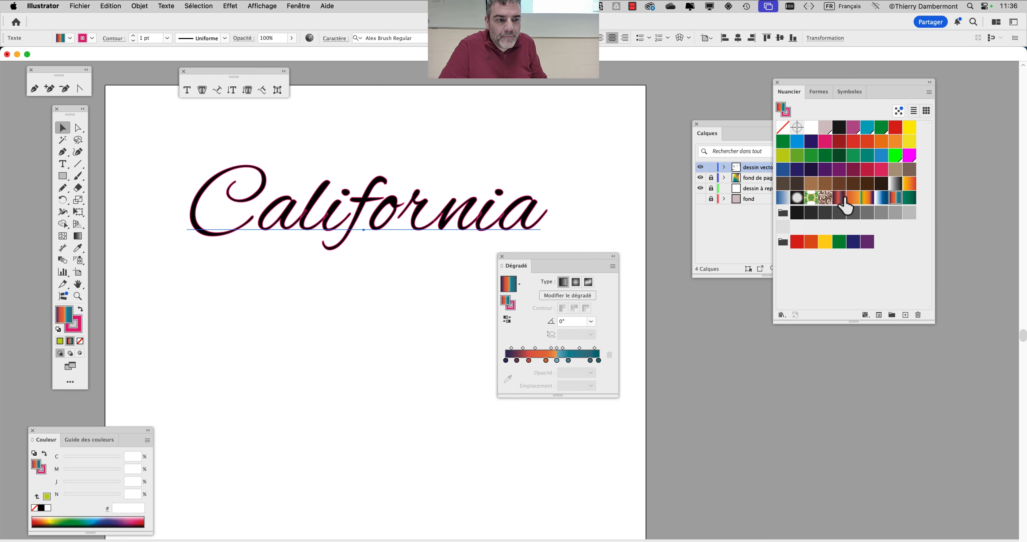
{"action": "left_click", "coordinate": [852, 198]}
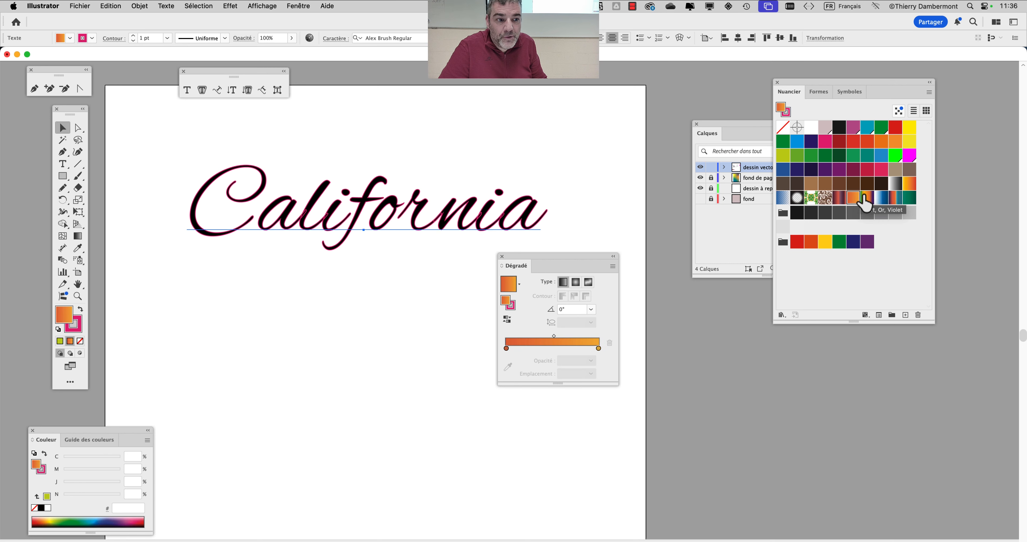
Try to fill the California text with the green, gold and violet gradient swatch, and close the gradient settings.
{"action": "left_click", "coordinate": [864, 199]}
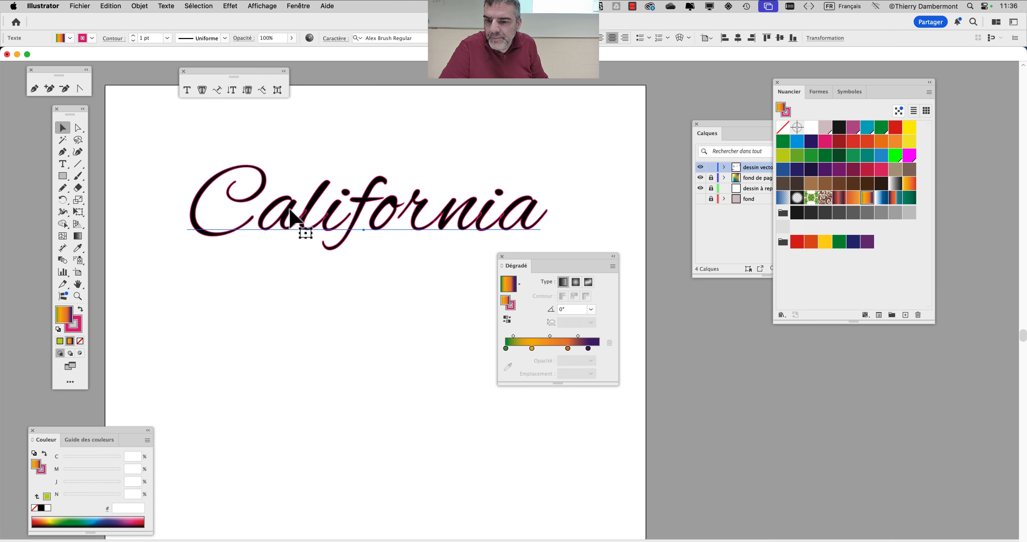
{"action": "scroll", "coordinate": [291, 215], "scroll_direction": "up", "scroll_amount": 3}
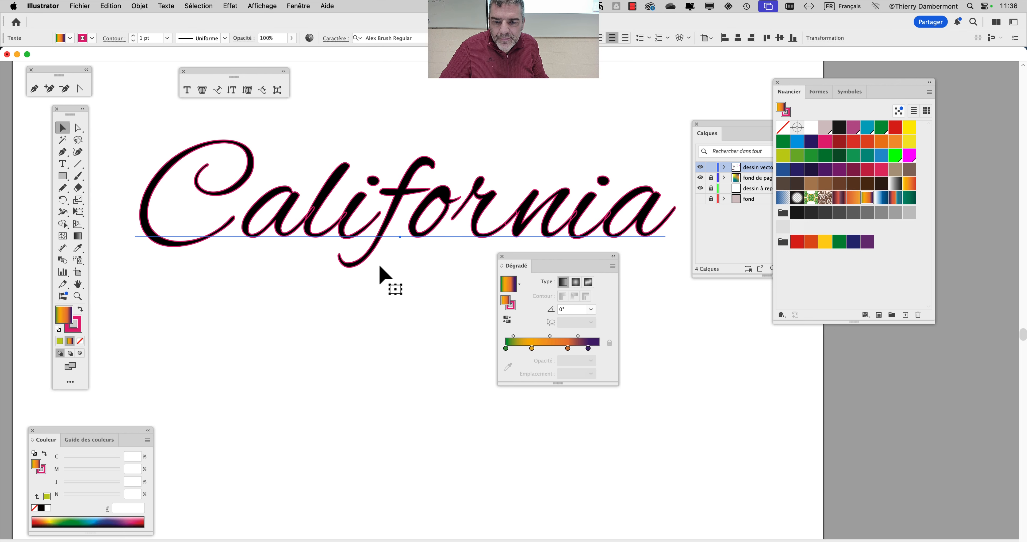
{"action": "left_click", "coordinate": [503, 257]}
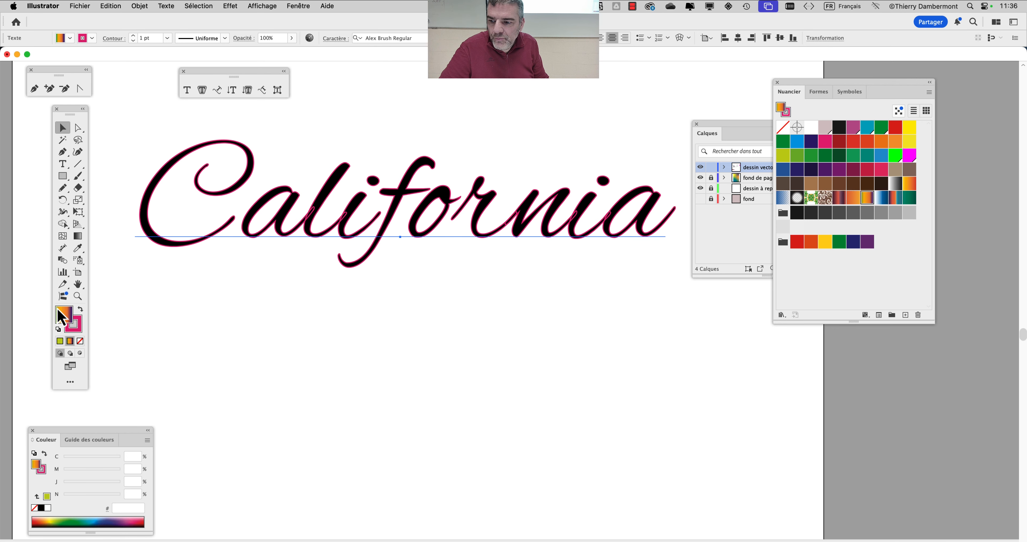
Change the California text's fill to the teal swatch after trying darker greens, and deselect the text.
{"action": "left_click", "coordinate": [822, 157]}
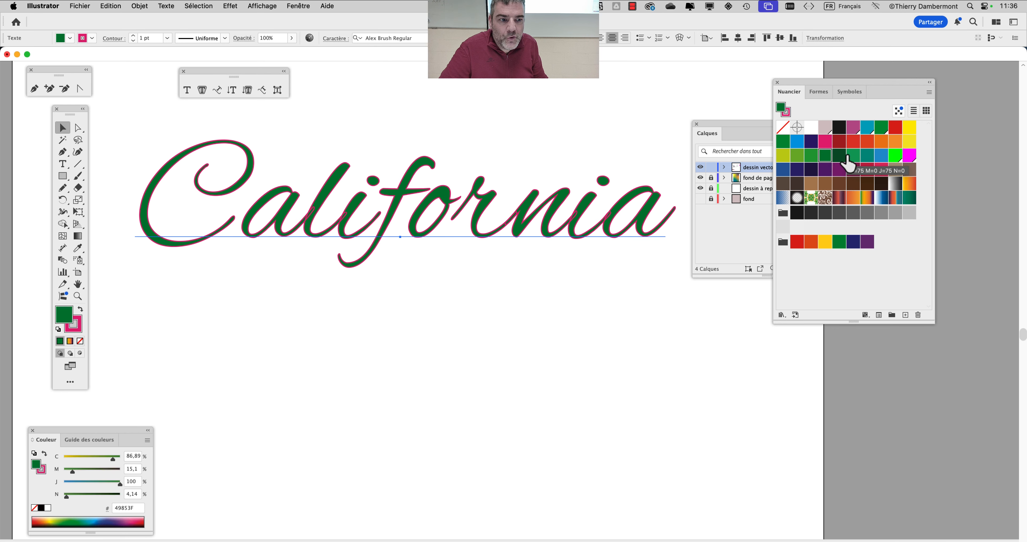
{"action": "left_click", "coordinate": [852, 156]}
{"action": "left_click", "coordinate": [869, 157]}
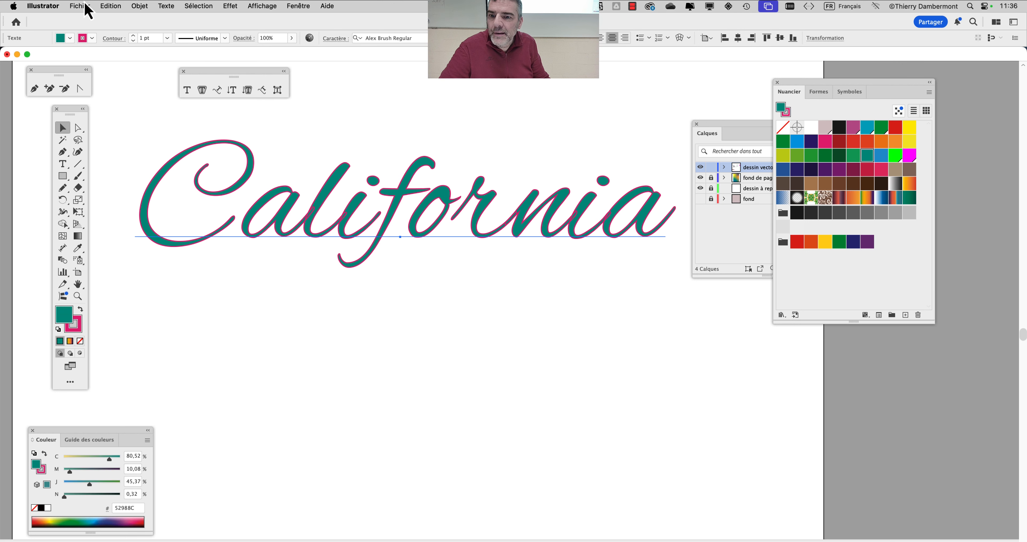
{"action": "left_click", "coordinate": [430, 110]}
{"action": "scroll", "coordinate": [445, 190], "scroll_direction": "down", "scroll_amount": 1}
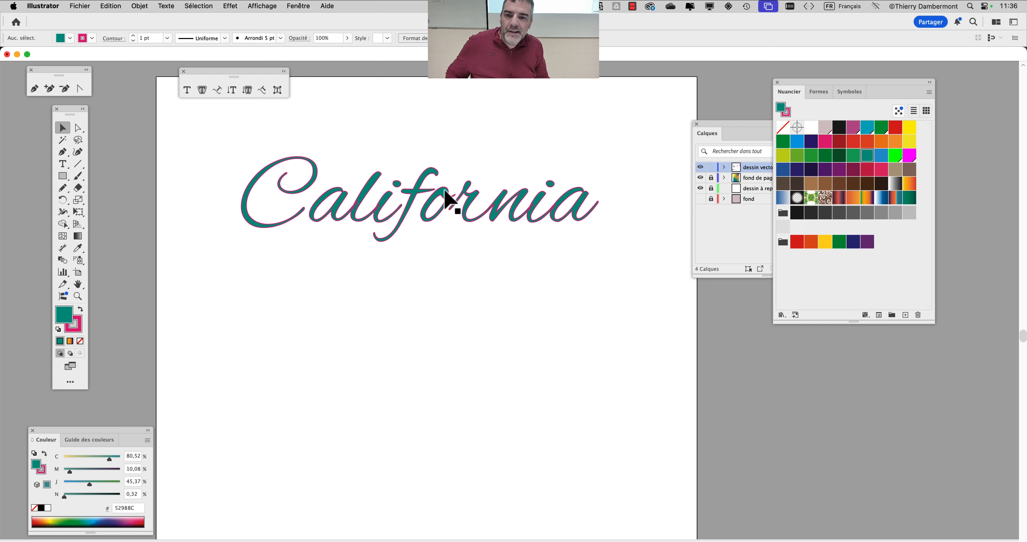
{"action": "scroll", "coordinate": [459, 295], "scroll_direction": "down", "scroll_amount": 1}
{"action": "left_click_drag", "start_coordinate": [418, 261], "coordinate": [383, 204]}
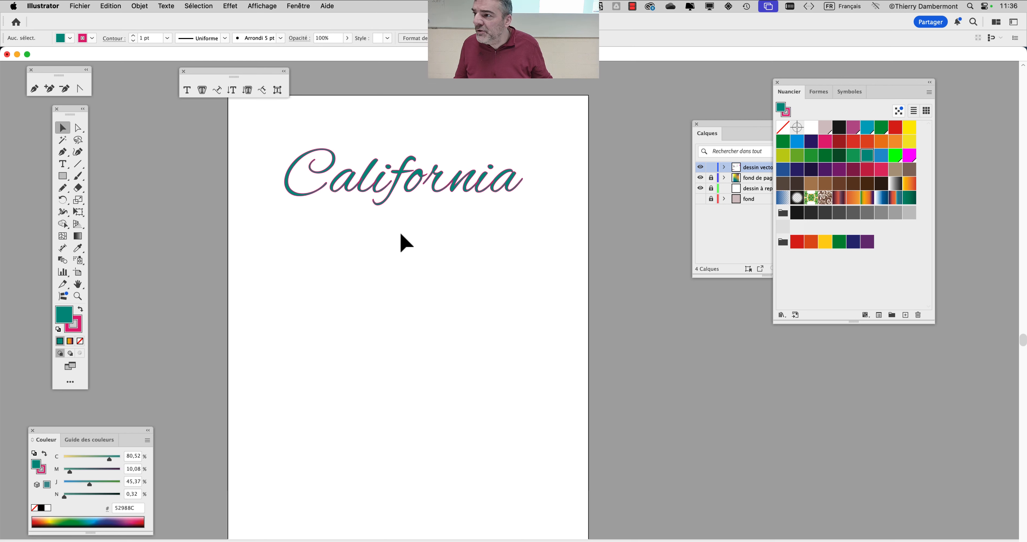
{"action": "left_click", "coordinate": [408, 221]}
{"action": "left_click", "coordinate": [484, 239]}
{"action": "scroll", "coordinate": [408, 184], "scroll_direction": "up", "scroll_amount": 1}
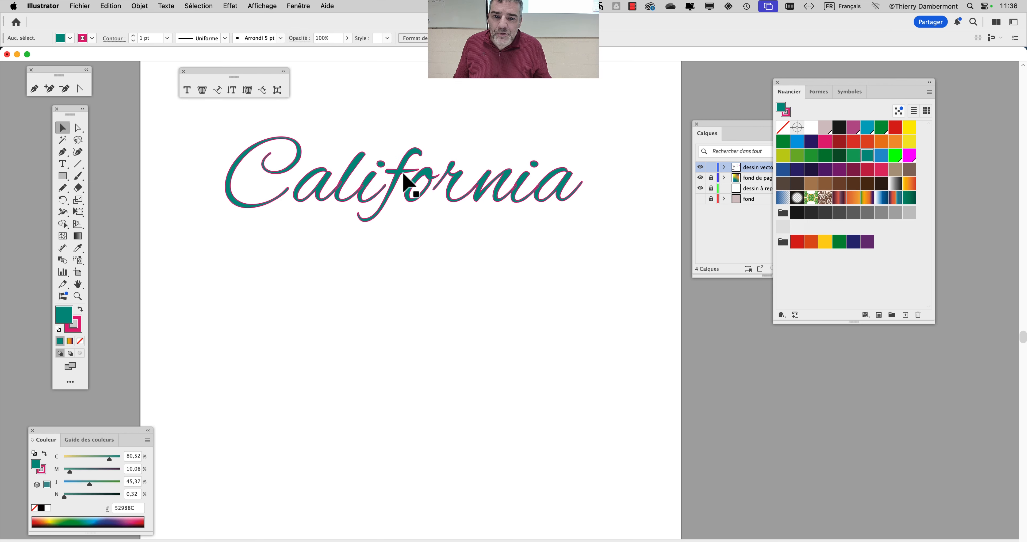
{"action": "scroll", "coordinate": [409, 184], "scroll_direction": "up", "scroll_amount": 1}
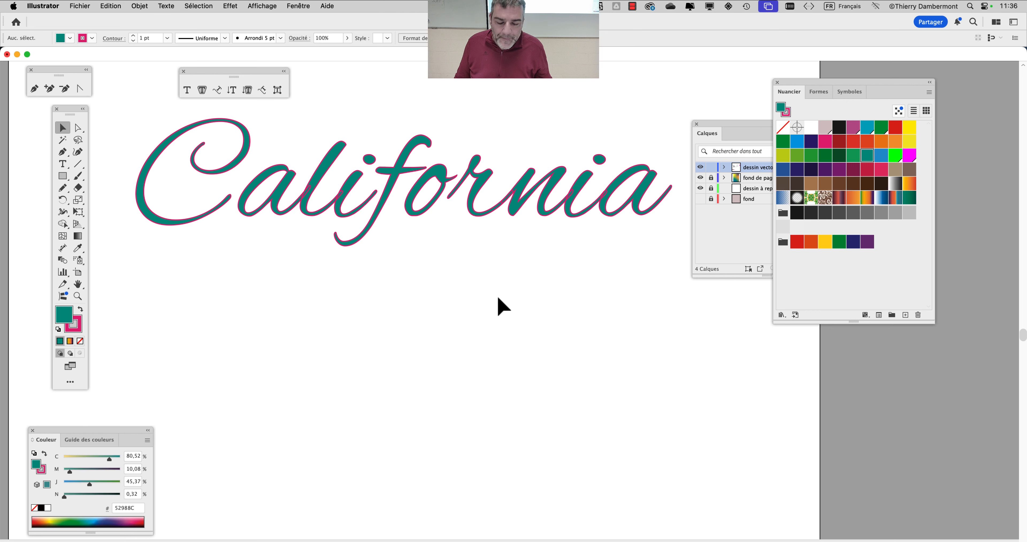
Select the California text and move it slightly up and to the right on the artboard.
{"action": "mouse_move", "coordinate": [356, 226]}
{"action": "left_mouse_down"}
{"action": "mouse_move", "coordinate": [315, 302]}
{"action": "mouse_move", "coordinate": [343, 279]}
{"action": "mouse_move", "coordinate": [360, 252]}
{"action": "mouse_move", "coordinate": [357, 235]}
{"action": "left_mouse_up"}
{"action": "scroll", "coordinate": [343, 279], "scroll_direction": "down", "scroll_amount": 2}
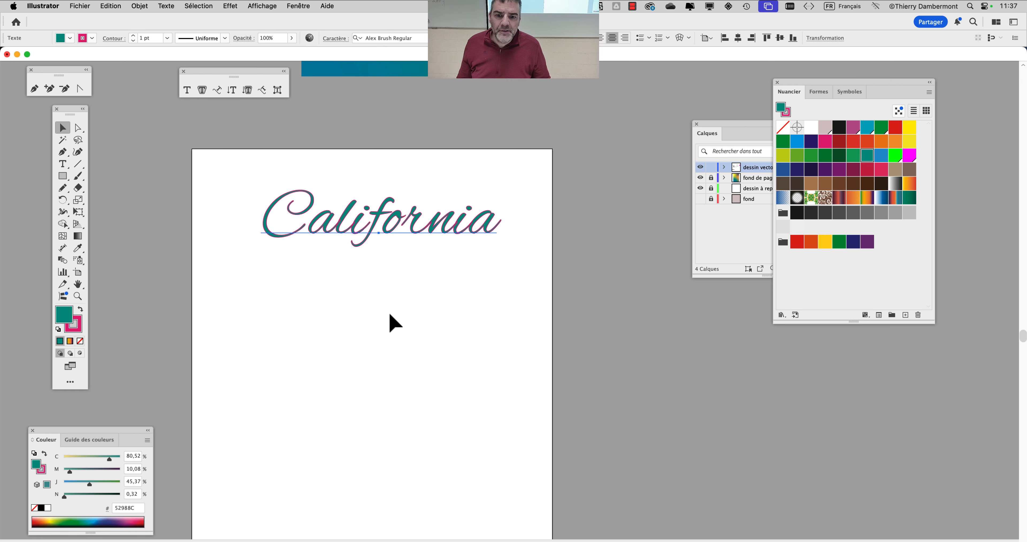
{"action": "scroll", "coordinate": [449, 233], "scroll_direction": "up", "scroll_amount": 2}
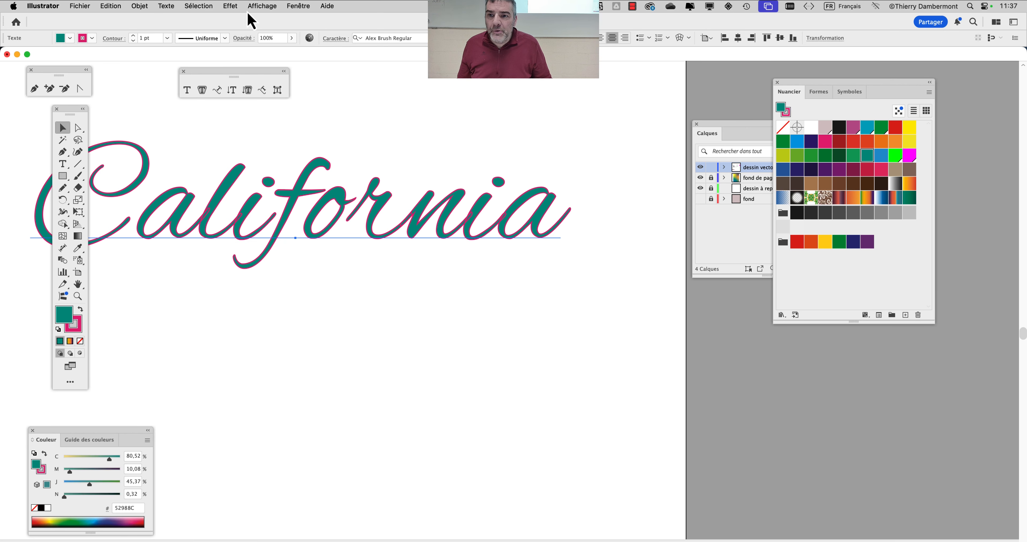
Apply a black drop shadow effect to the California text with 75% opacity, 2.469 mm X and Y offsets and 1.764 mm blur.
{"action": "left_click", "coordinate": [233, 5]}
{"action": "mouse_move", "coordinate": [259, 155]}
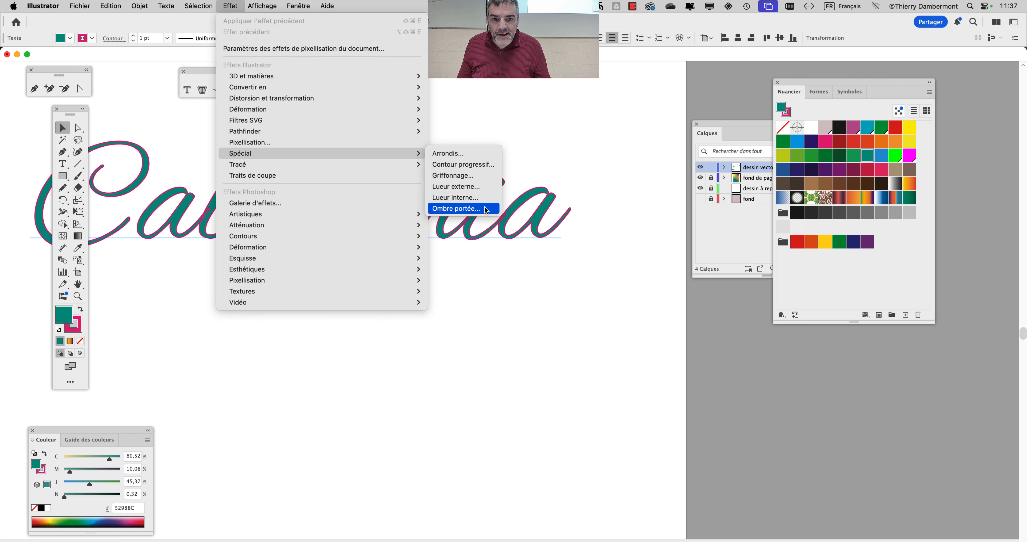
{"action": "left_click", "coordinate": [487, 210]}
{"action": "left_click_drag", "start_coordinate": [488, 210], "coordinate": [514, 284]}
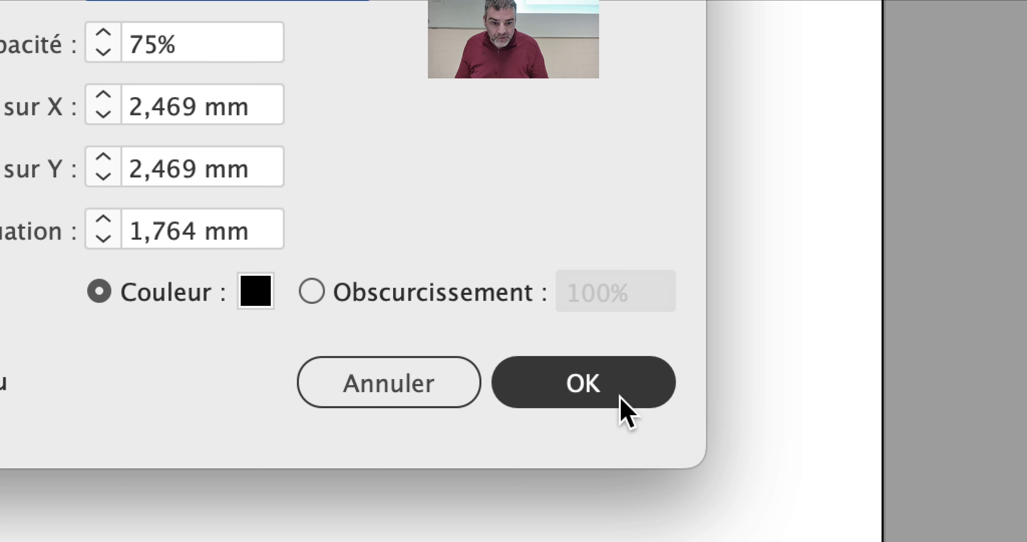
{"action": "left_click", "coordinate": [620, 395]}
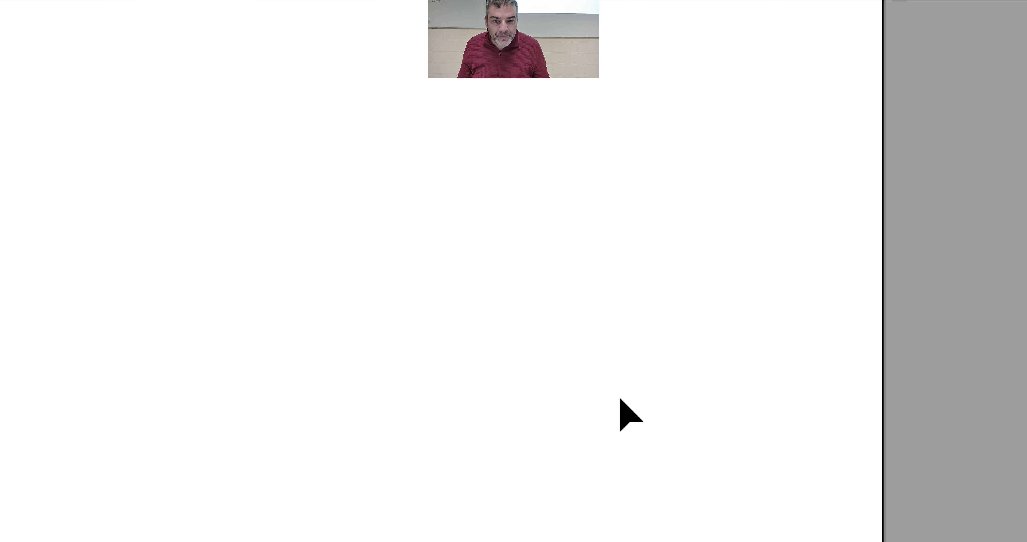
{"action": "key", "text": "super+0"}
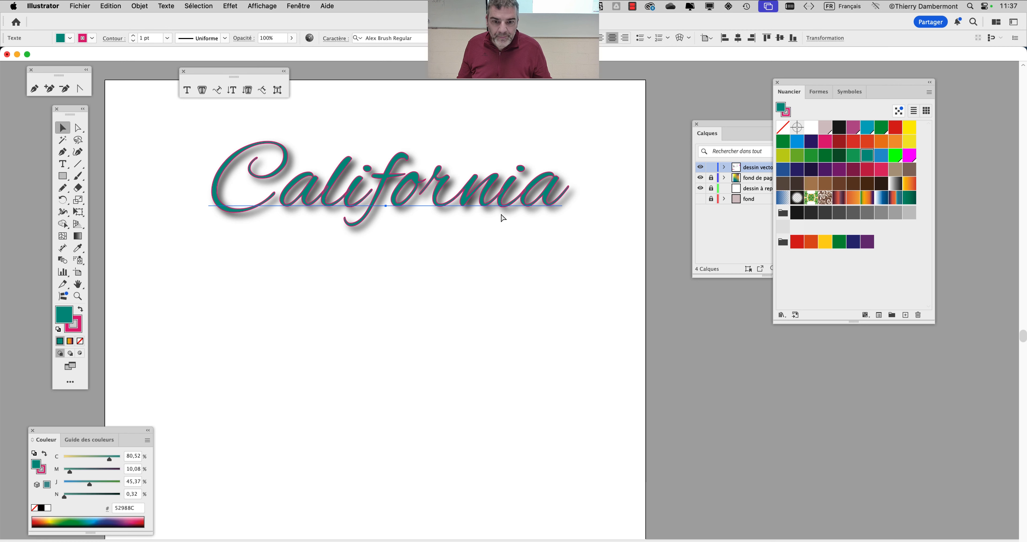
{"action": "left_click_drag", "start_coordinate": [493, 223], "coordinate": [457, 222]}
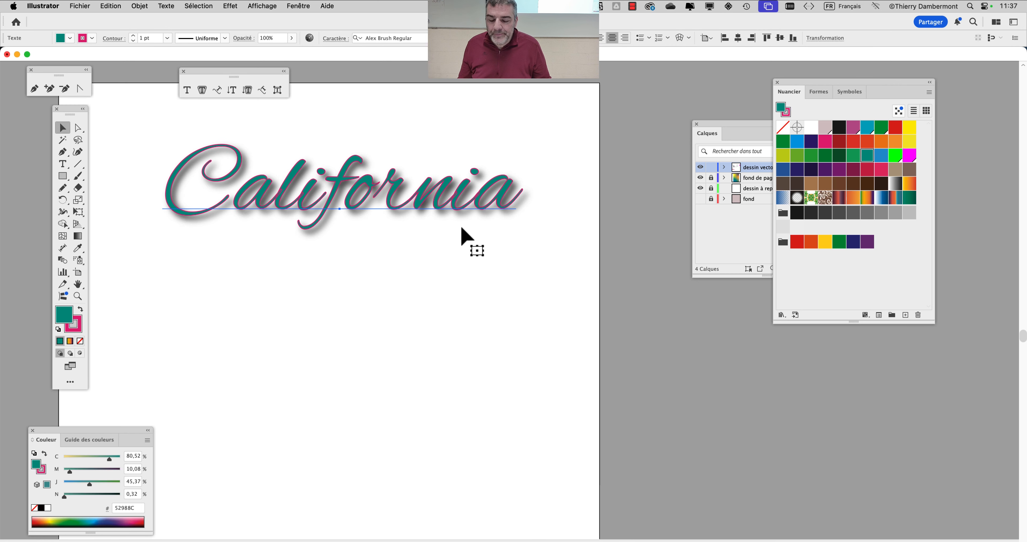
Save the document in the "vendredi matin" folder as "outils pour créer des moodboards graphiques.ai" with the Illustrator 2020 version options.
{"action": "left_click", "coordinate": [80, 6]}
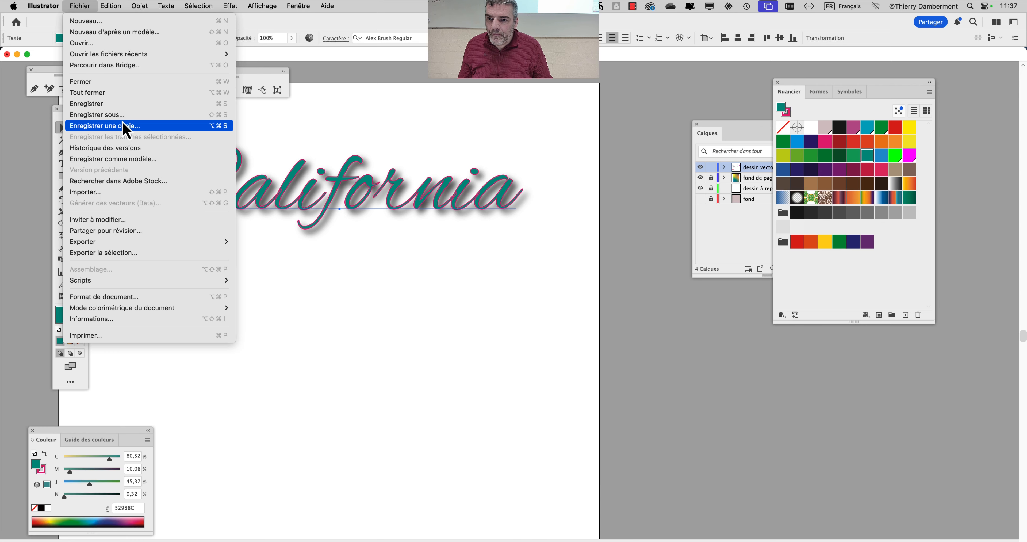
{"action": "left_click", "coordinate": [119, 117]}
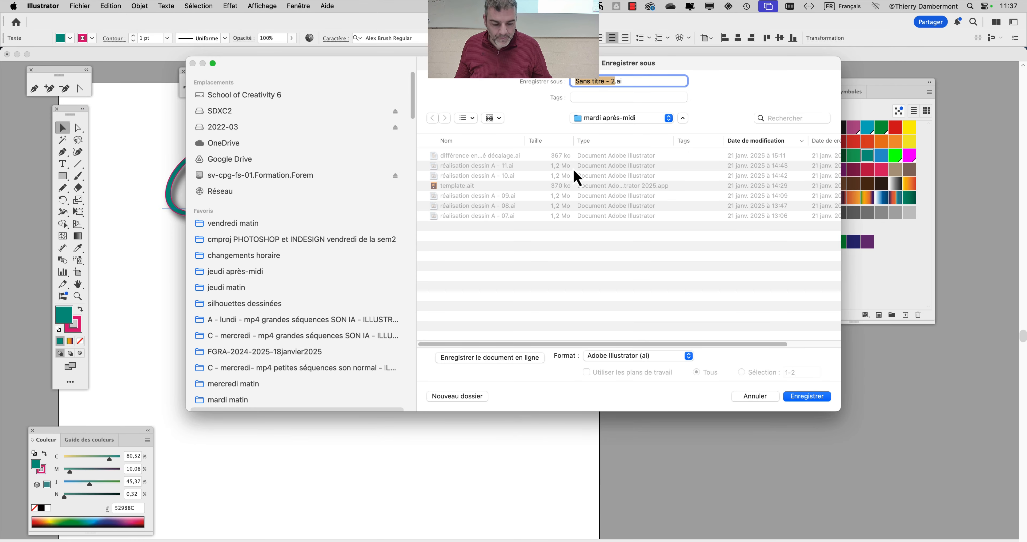
{"action": "left_click", "coordinate": [259, 224]}
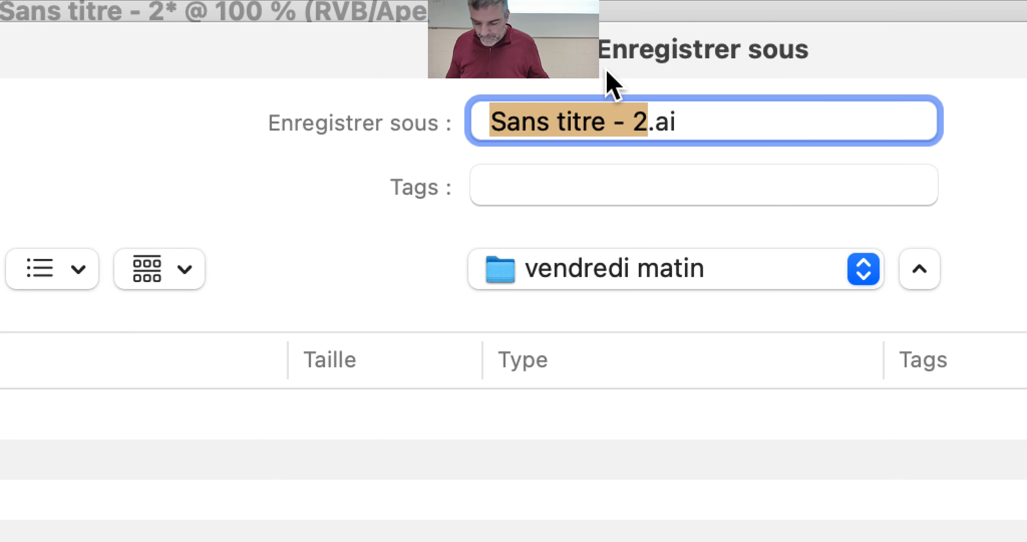
{"action": "type", "text": "outils pour"}
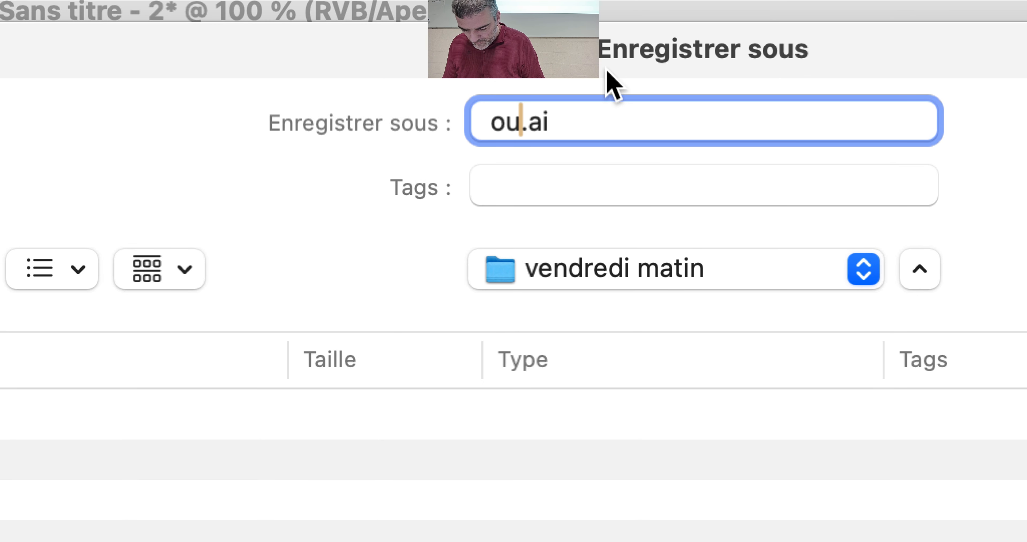
{"action": "type", "text": "créer des mood"}
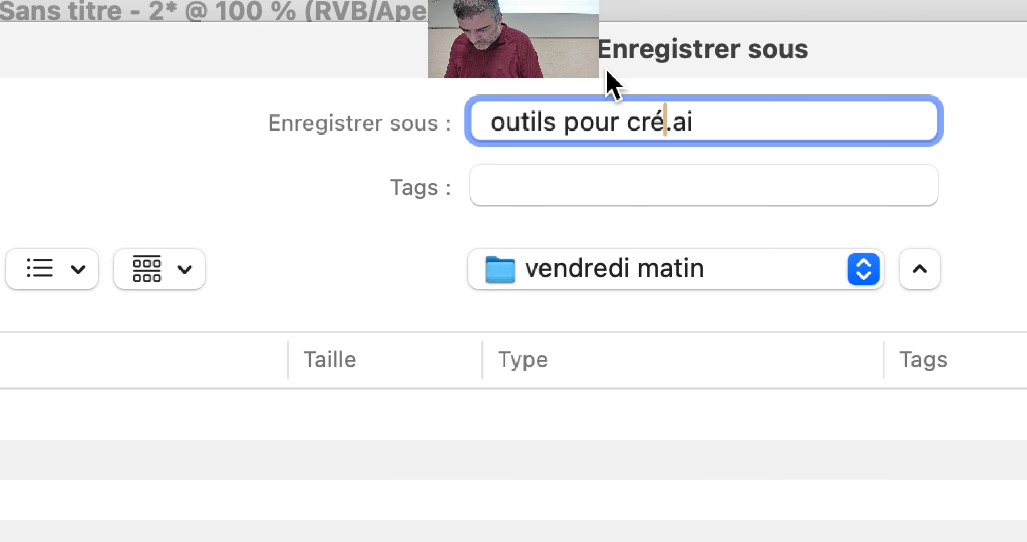
{"action": "type", "text": "biards"}
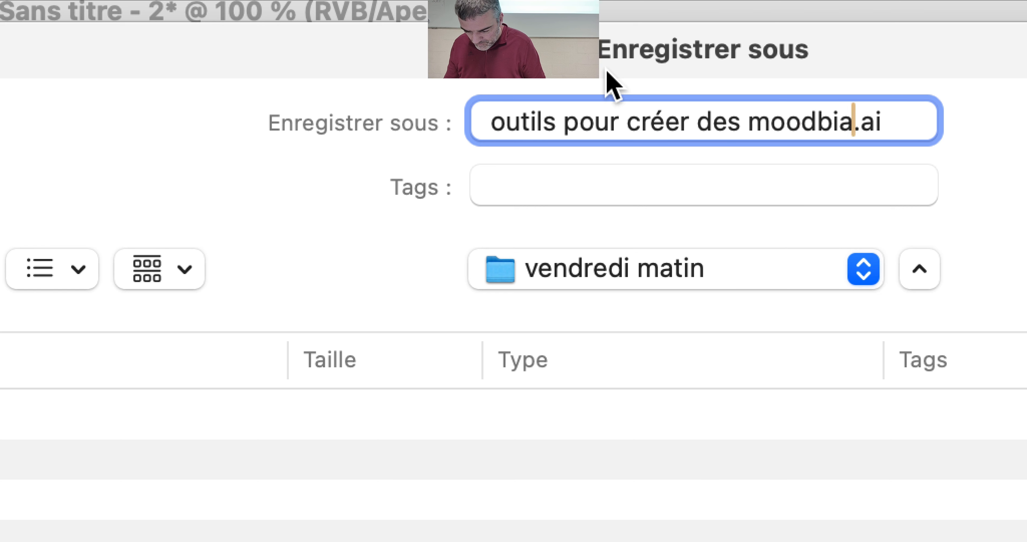
{"action": "key", "text": "BackSpace"}
{"action": "key", "text": "BackSpace"}
{"action": "key", "text": "BackSpace"}
{"action": "key", "text": "BackSpace"}
{"action": "key", "text": "BackSpace"}
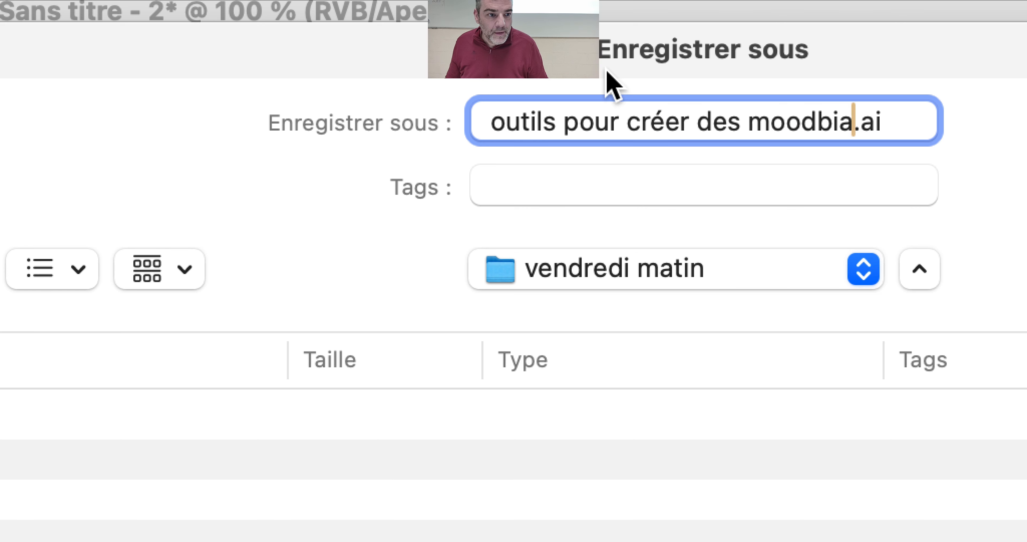
{"action": "type", "text": "o"}
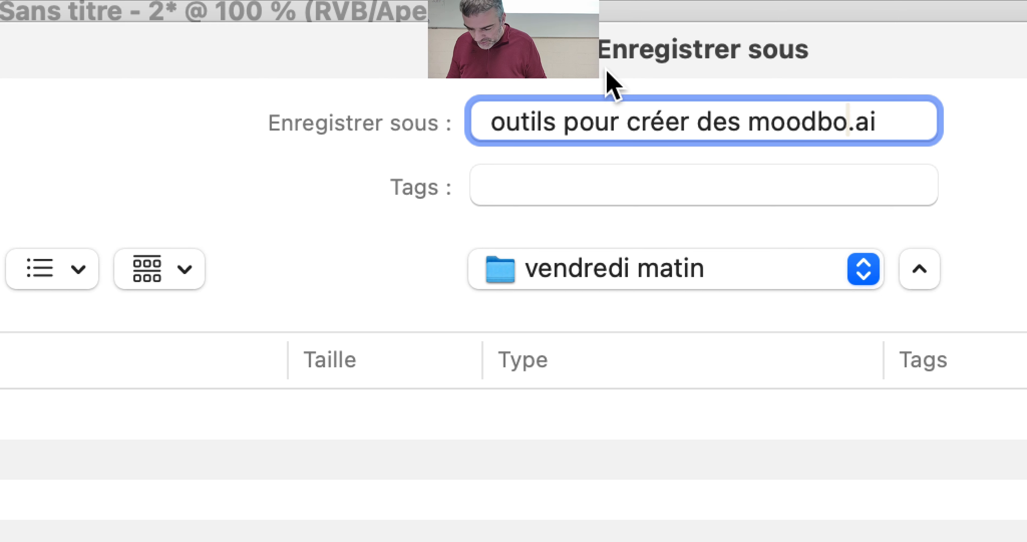
{"action": "type", "text": "ards graphique"}
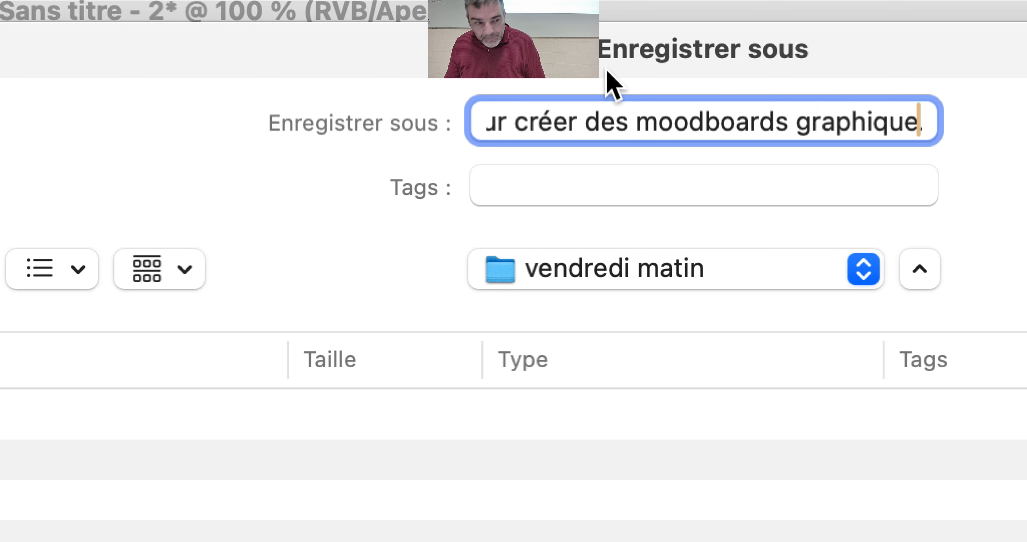
{"action": "type", "text": "s.ai"}
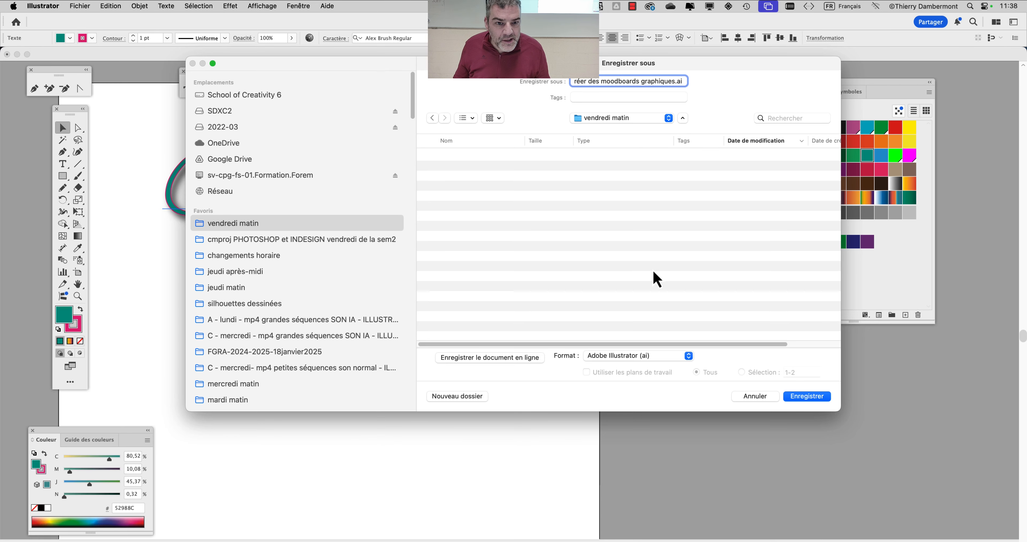
{"action": "left_click", "coordinate": [808, 396]}
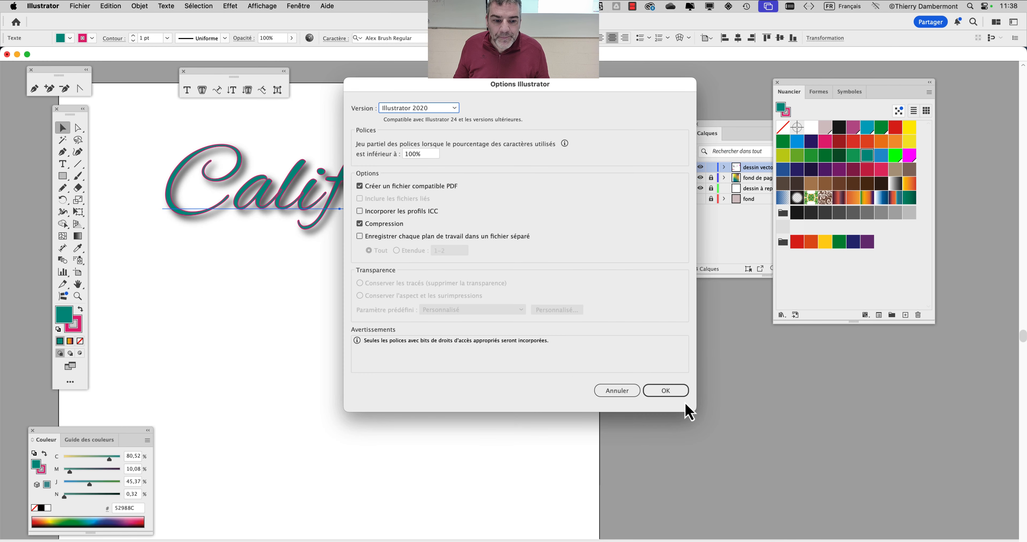
{"action": "left_click", "coordinate": [666, 390]}
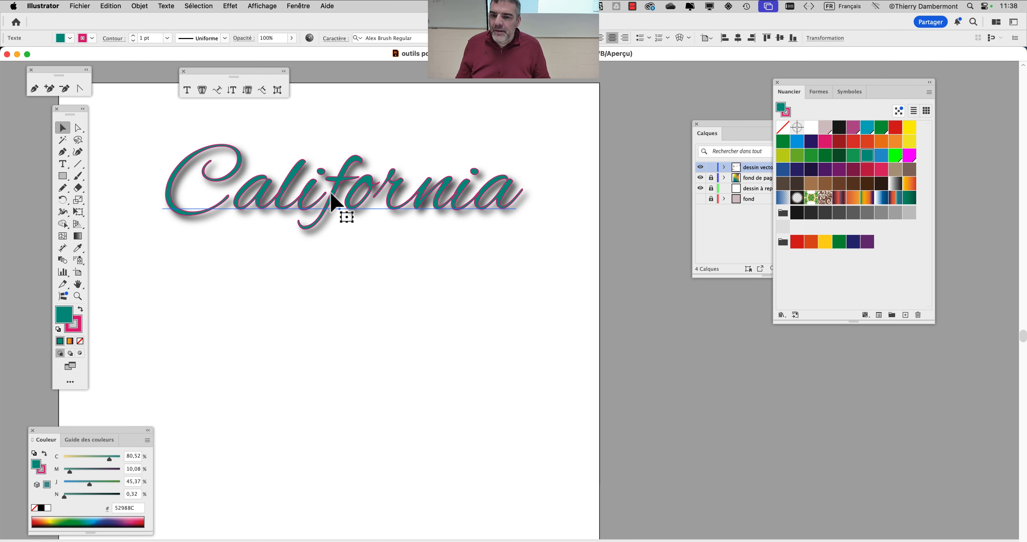
Shift the California text slightly left and down, and show its Appearance settings beside it.
{"action": "left_click_drag", "start_coordinate": [398, 206], "coordinate": [378, 211]}
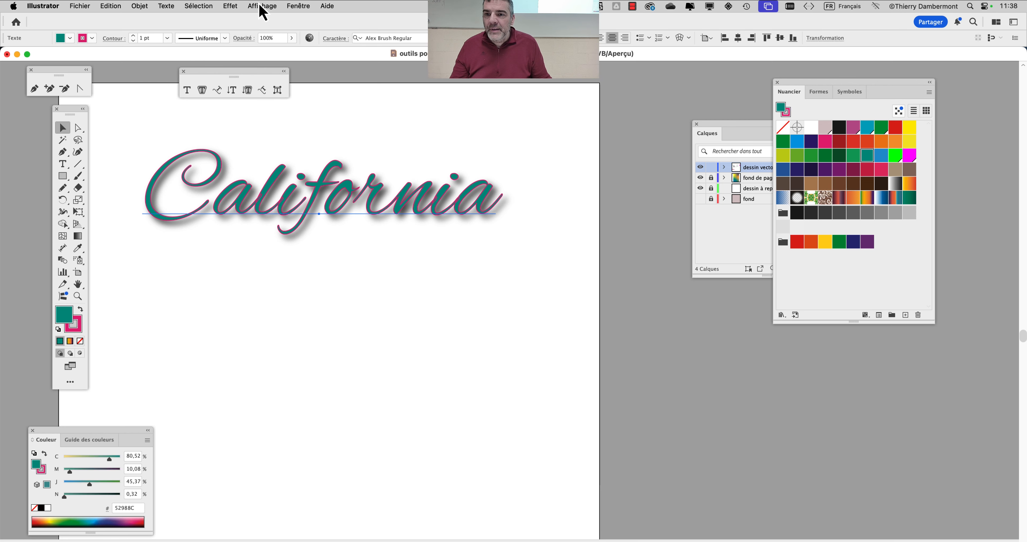
{"action": "left_click", "coordinate": [295, 6]}
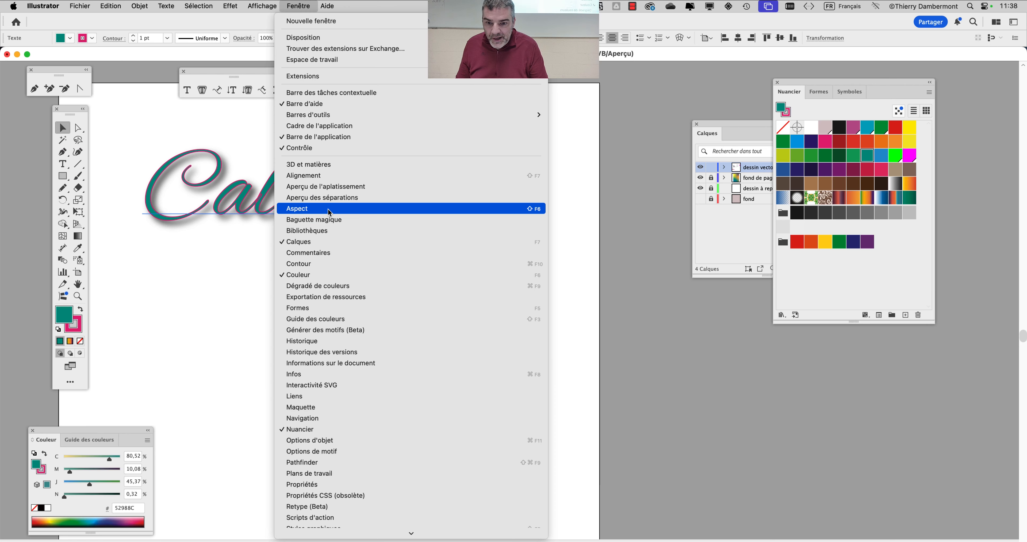
{"action": "left_click", "coordinate": [329, 212]}
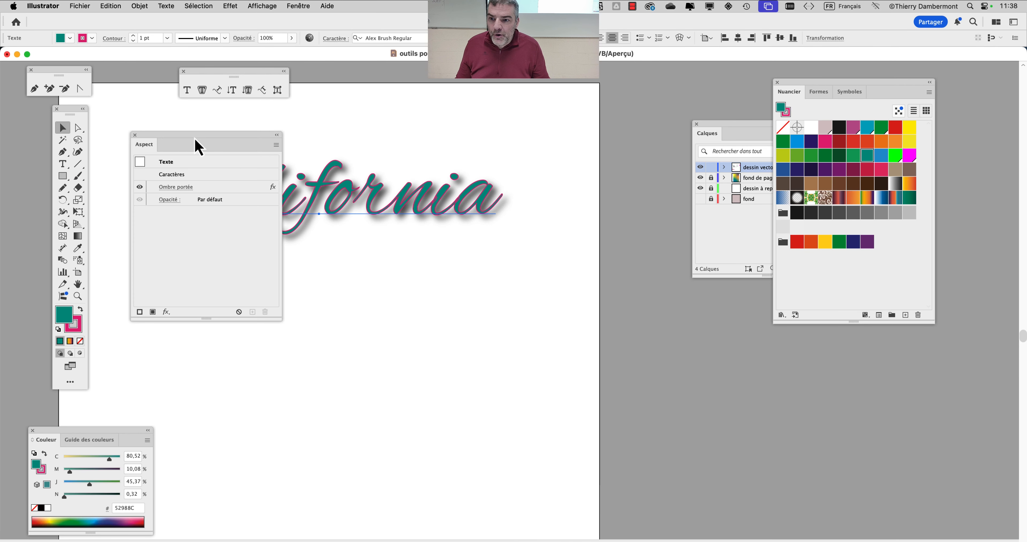
{"action": "left_click_drag", "start_coordinate": [199, 148], "coordinate": [578, 106]}
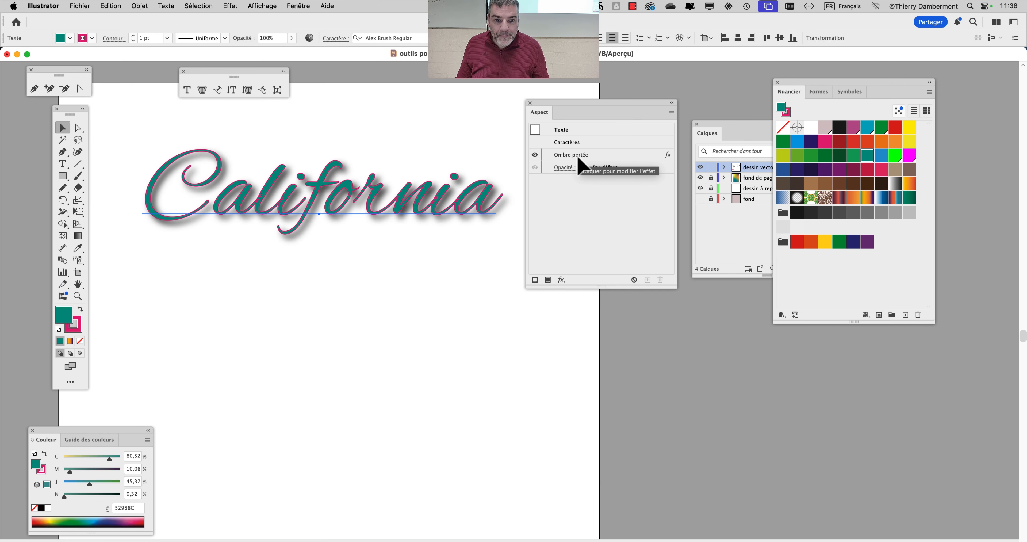
Reopen the California text's existing drop shadow effect for editing and set its opacity to 40%.
{"action": "left_click", "coordinate": [578, 158]}
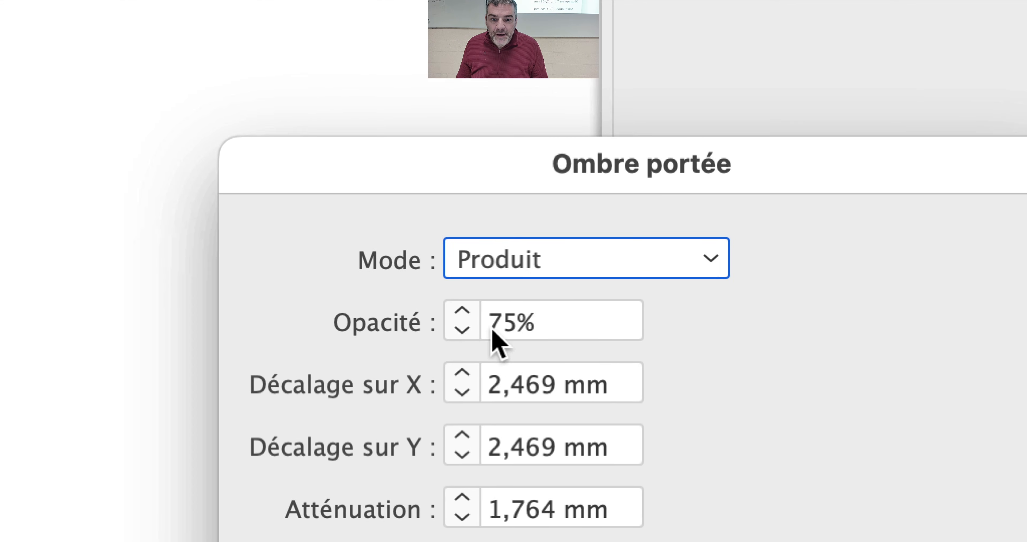
{"action": "left_click", "coordinate": [616, 44]}
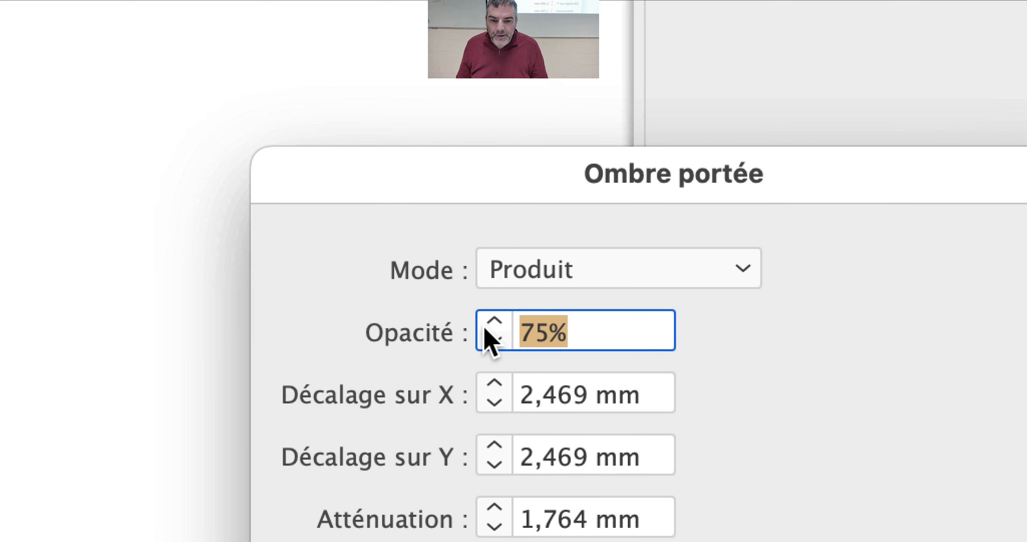
{"action": "left_click", "coordinate": [494, 338]}
{"action": "left_click", "coordinate": [493, 338]}
{"action": "left_click", "coordinate": [493, 338]}
{"action": "left_click", "coordinate": [565, 335]}
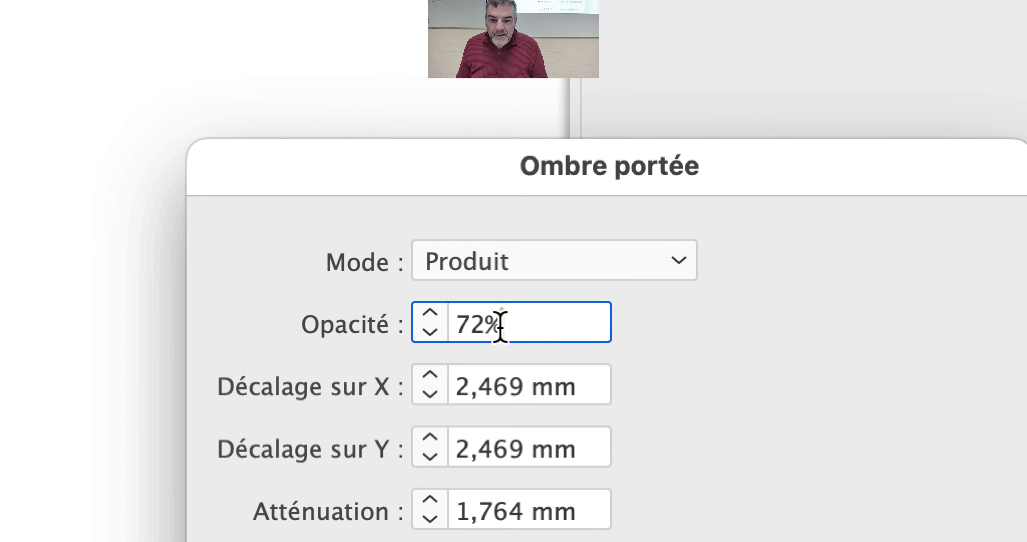
{"action": "double_click", "coordinate": [501, 327]}
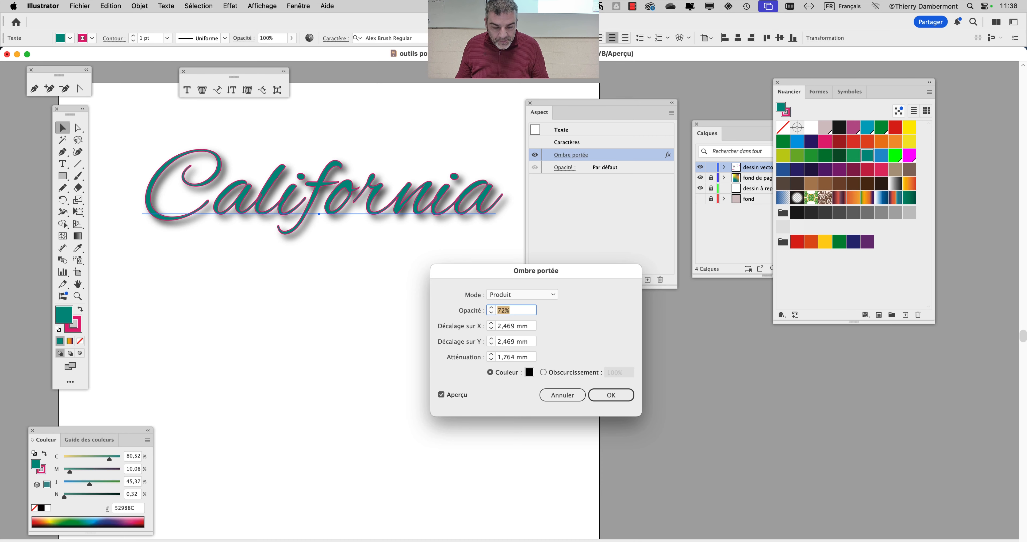
{"action": "key", "text": "Tab"}
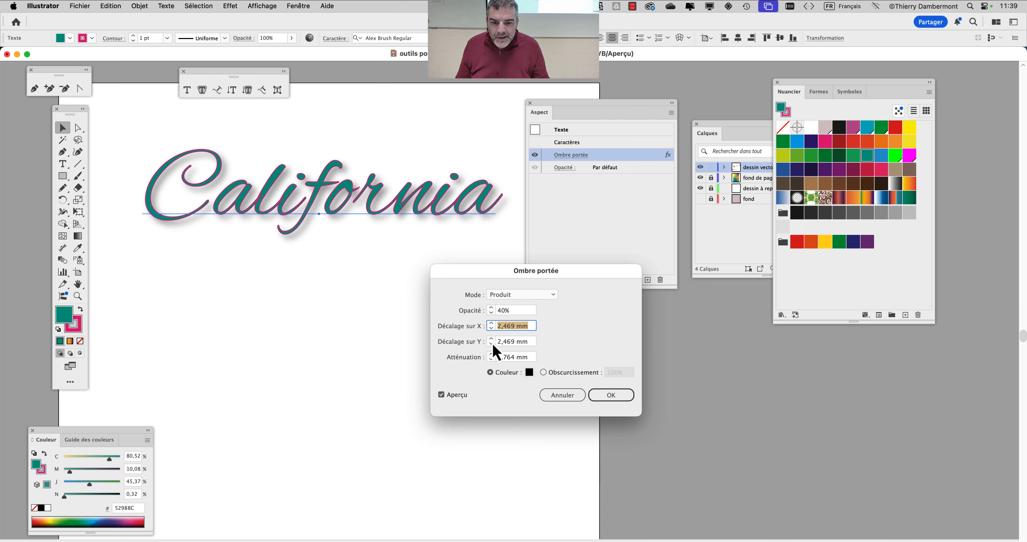
Set the drop shadow's X offset, Y offset and blur each to 1 mm.
{"action": "key", "text": "Tab"}
{"action": "type", "text": "2 mm"}
{"action": "key", "text": "Tab"}
{"action": "type", "text": "1 mm"}
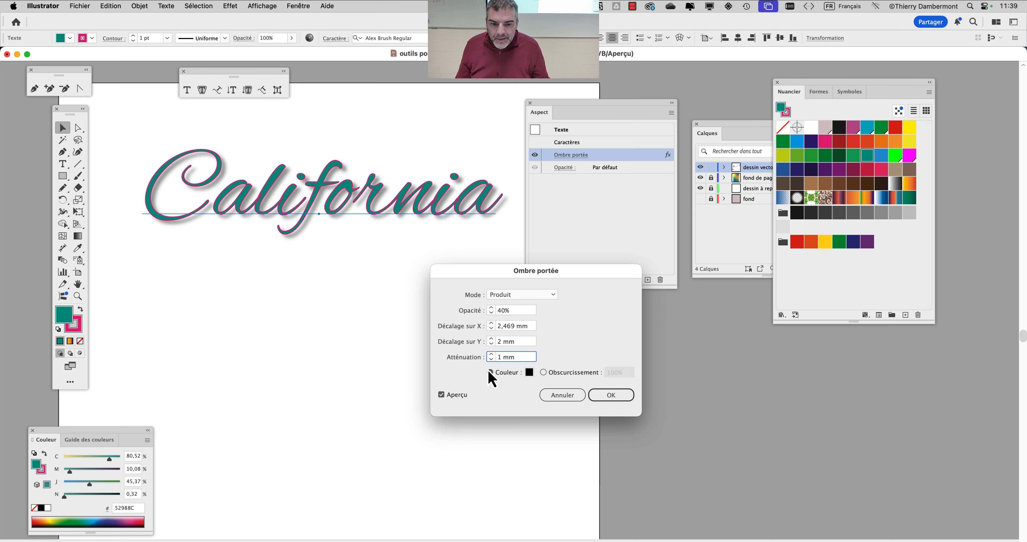
{"action": "left_click", "coordinate": [493, 326]}
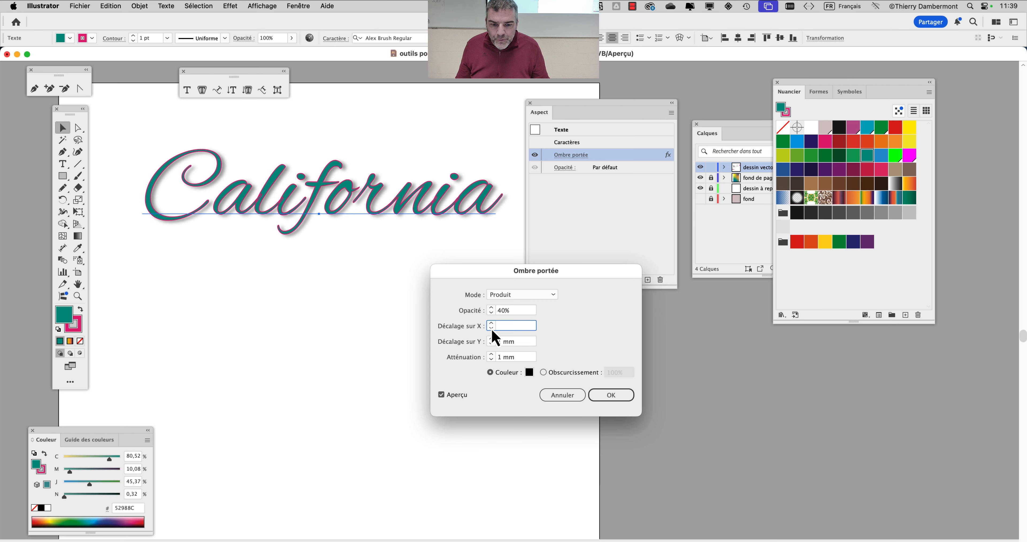
{"action": "type", "text": "1 mm"}
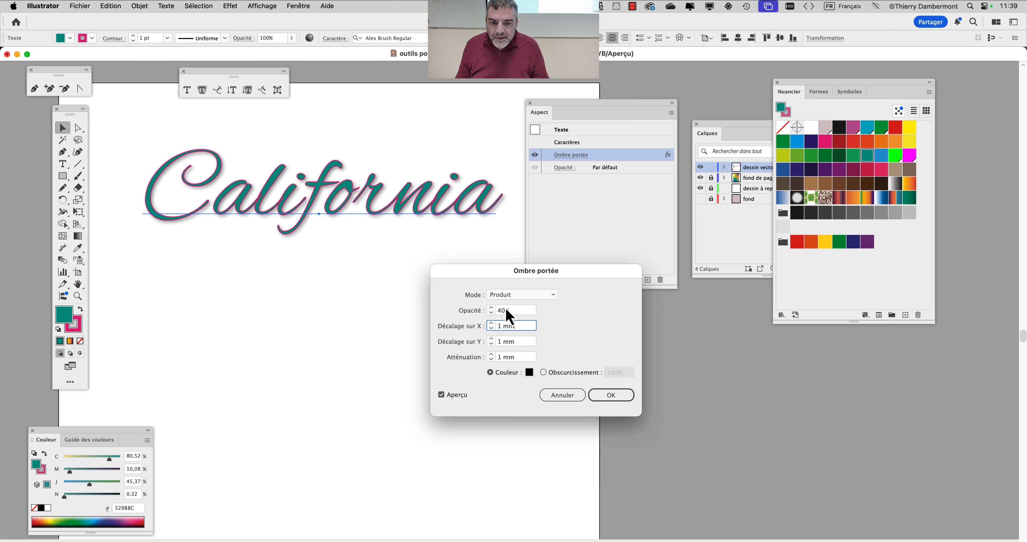
Set the drop shadow's opacity to 60% and apply the edited effect to the California text.
{"action": "left_click", "coordinate": [493, 312]}
{"action": "left_click_drag", "start_coordinate": [518, 309], "coordinate": [485, 306]}
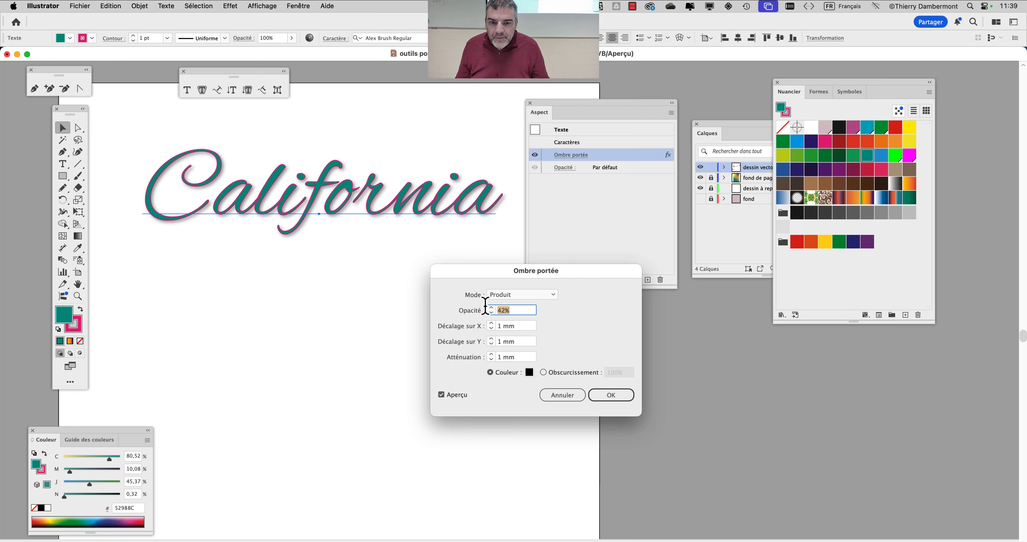
{"action": "type", "text": "60"}
{"action": "key", "text": "Tab"}
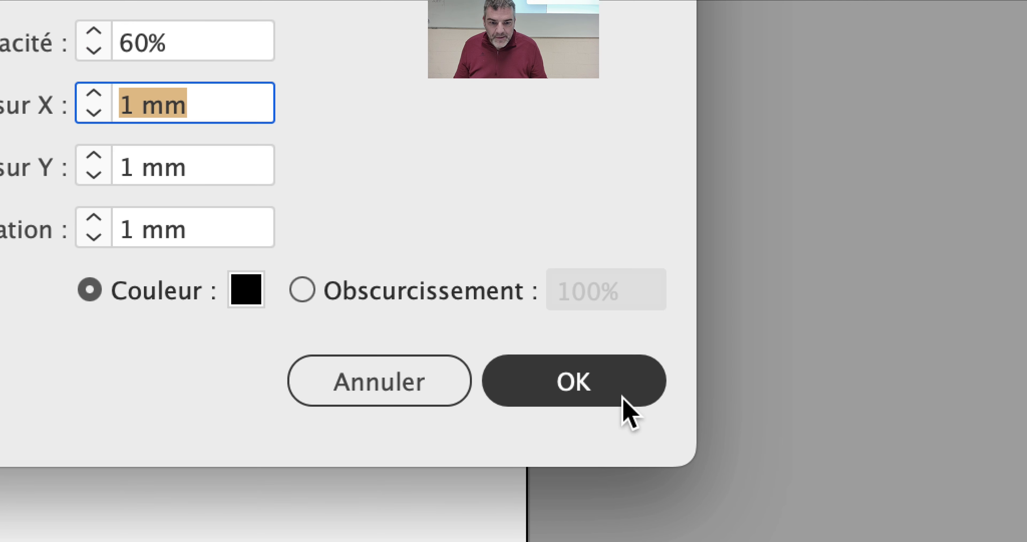
{"action": "left_click", "coordinate": [624, 402]}
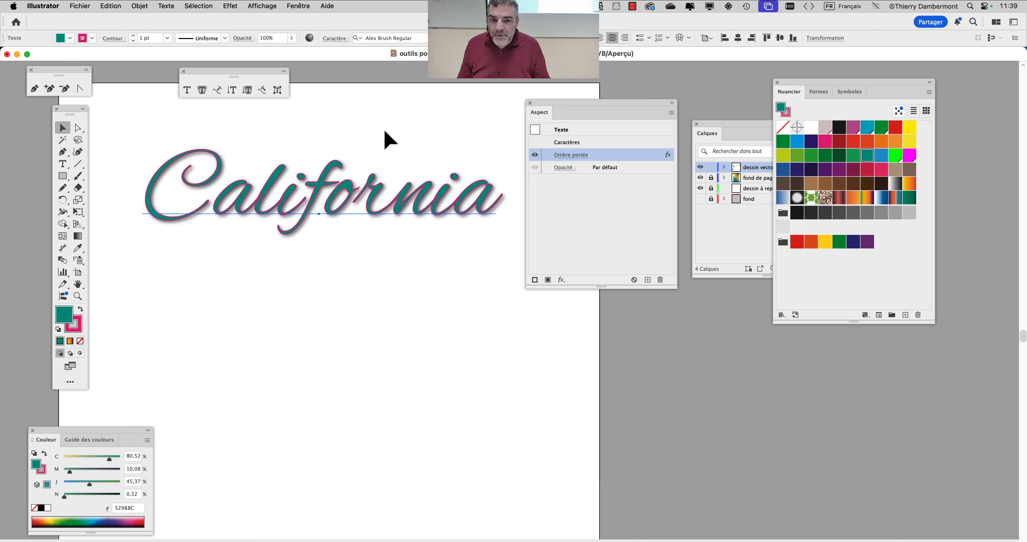
{"action": "left_click_drag", "start_coordinate": [568, 104], "coordinate": [605, 86]}
{"action": "left_click", "coordinate": [521, 303]}
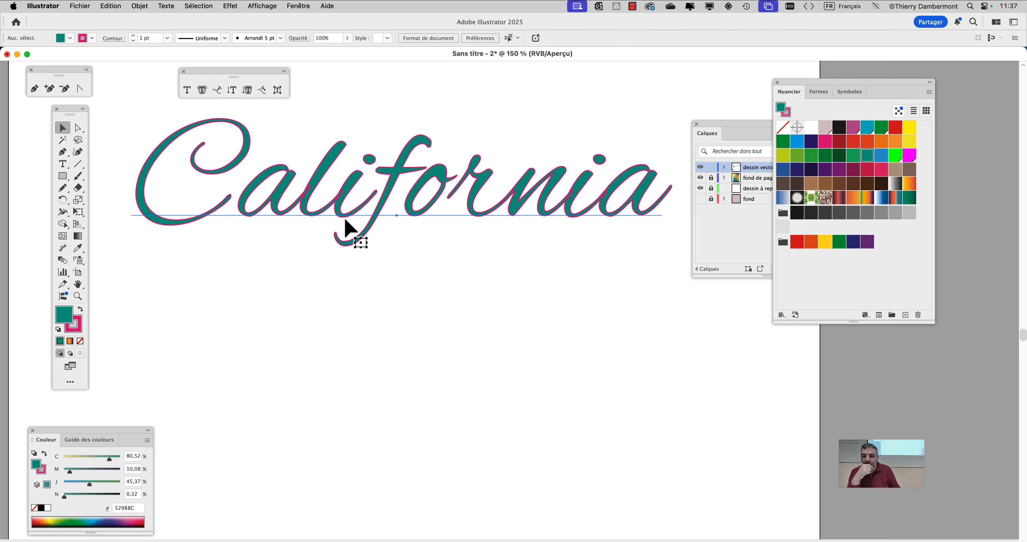
Select the California text and move it slightly to the right on the artboard.
{"action": "mouse_move", "coordinate": [345, 219]}
{"action": "left_mouse_down"}
{"action": "mouse_move", "coordinate": [315, 299]}
{"action": "mouse_move", "coordinate": [339, 270]}
{"action": "mouse_move", "coordinate": [355, 217]}
{"action": "mouse_move", "coordinate": [358, 234]}
{"action": "left_mouse_up"}
{"action": "key", "text": "super+minus"}
{"action": "key", "text": "super+minus"}
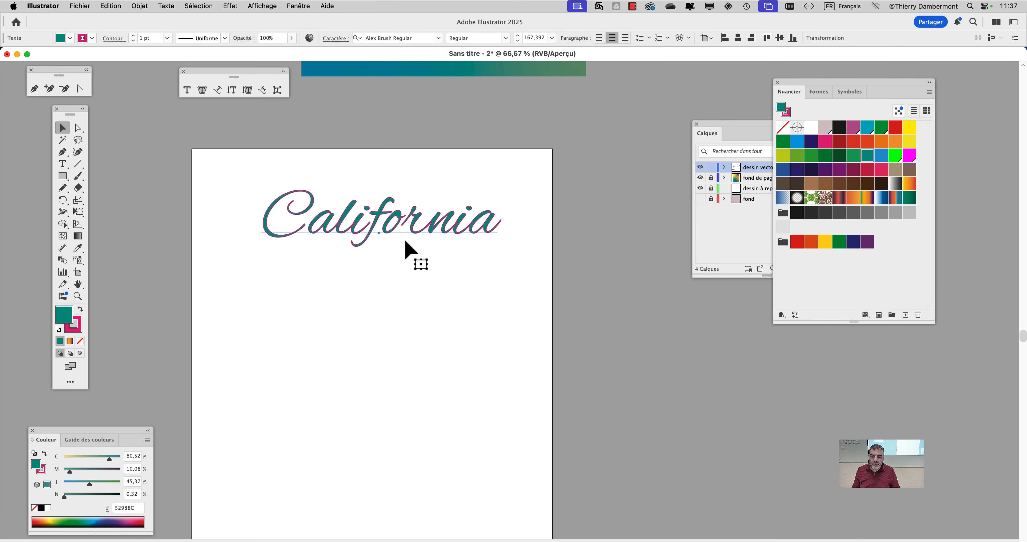
{"action": "key", "text": "super+minus"}
{"action": "key", "text": "super+plus"}
{"action": "key", "text": "super+plus"}
{"action": "key", "text": "super+plus"}
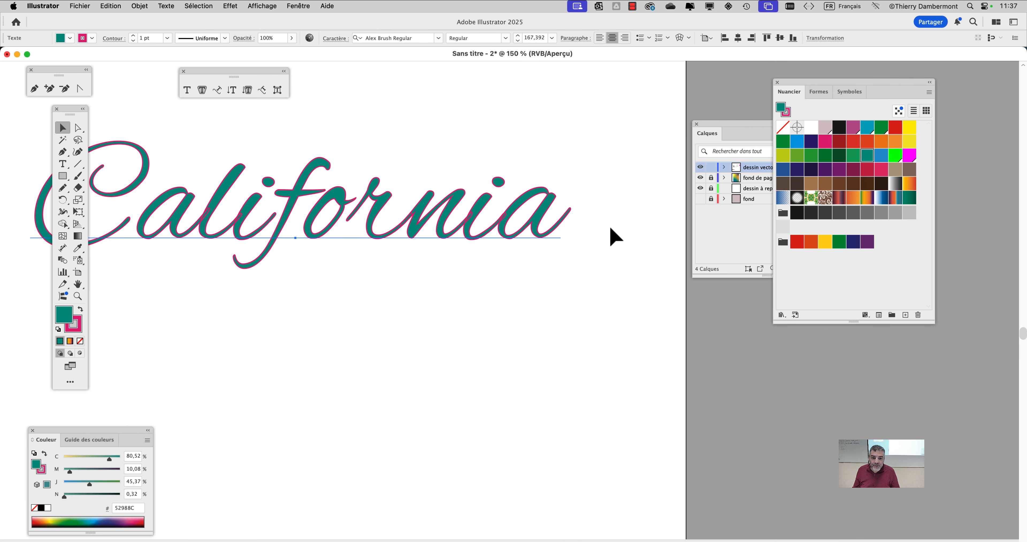
Apply a black drop shadow effect to the California text with 75% opacity, 2.469 mm X and Y offsets and 1.764 mm blur.
{"action": "left_click", "coordinate": [234, 6]}
{"action": "mouse_move", "coordinate": [266, 155]}
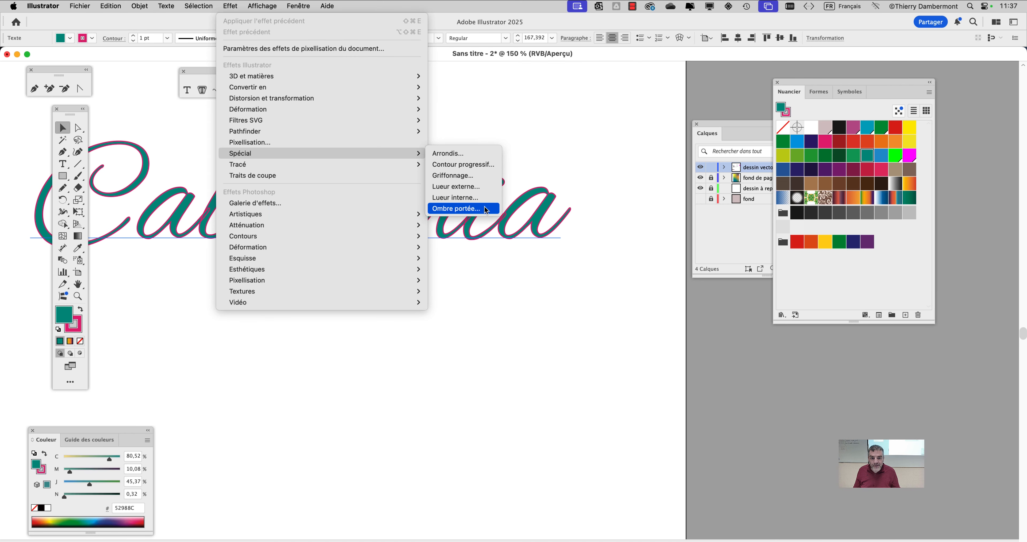
{"action": "left_click", "coordinate": [486, 209]}
{"action": "left_click_drag", "start_coordinate": [489, 217], "coordinate": [510, 277]}
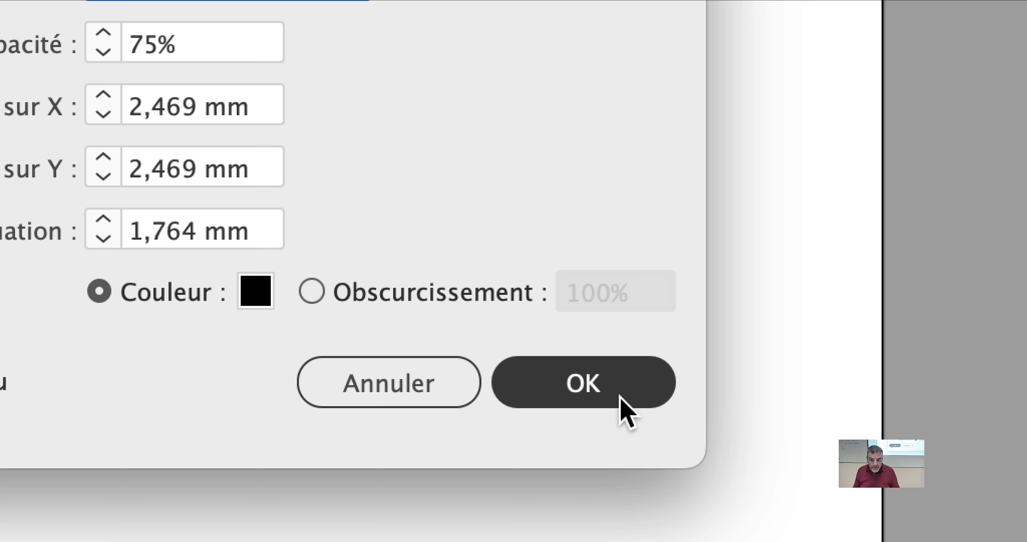
{"action": "left_click", "coordinate": [620, 397]}
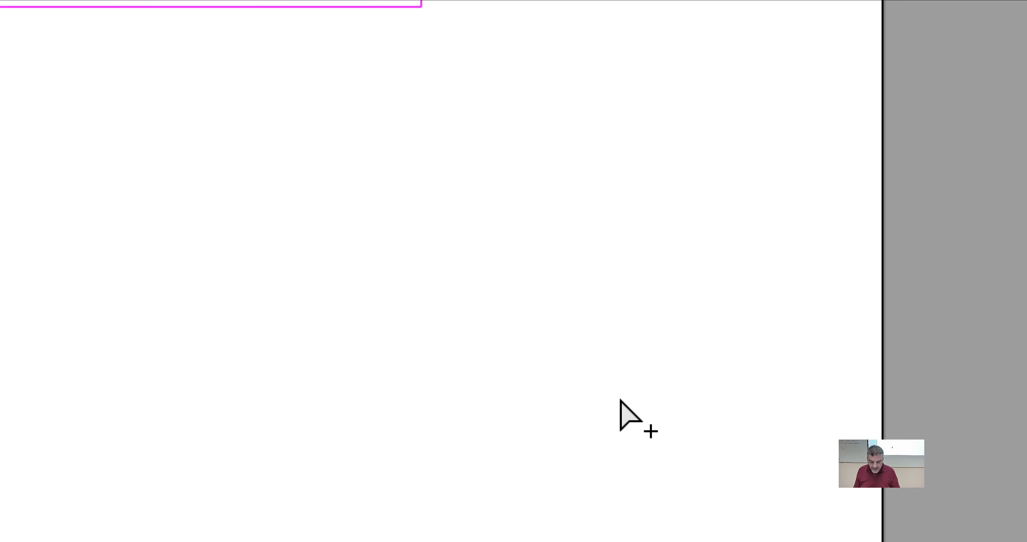
{"action": "scroll", "coordinate": [393, 313], "scroll_direction": "down", "scroll_amount": 1}
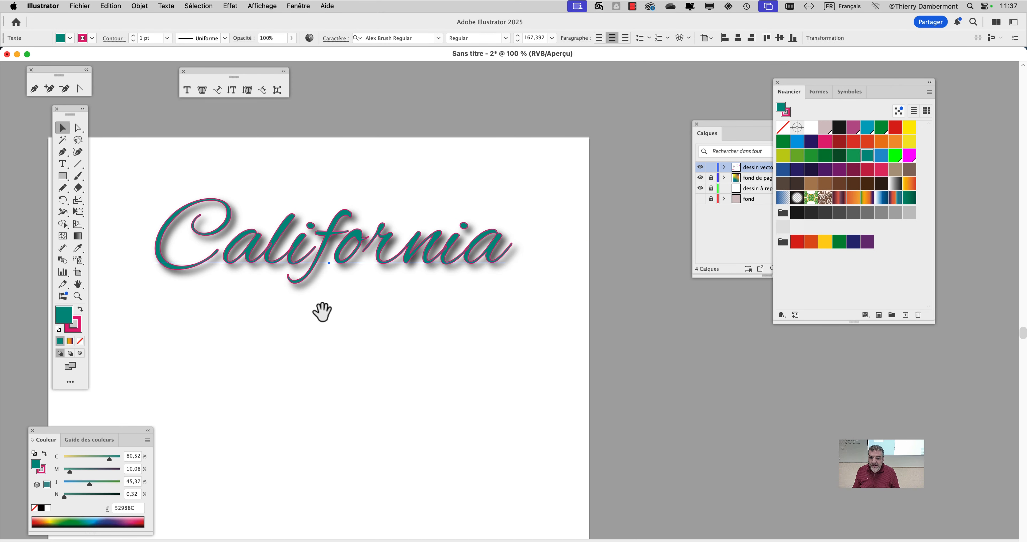
{"action": "left_click_drag", "start_coordinate": [322, 313], "coordinate": [382, 261]}
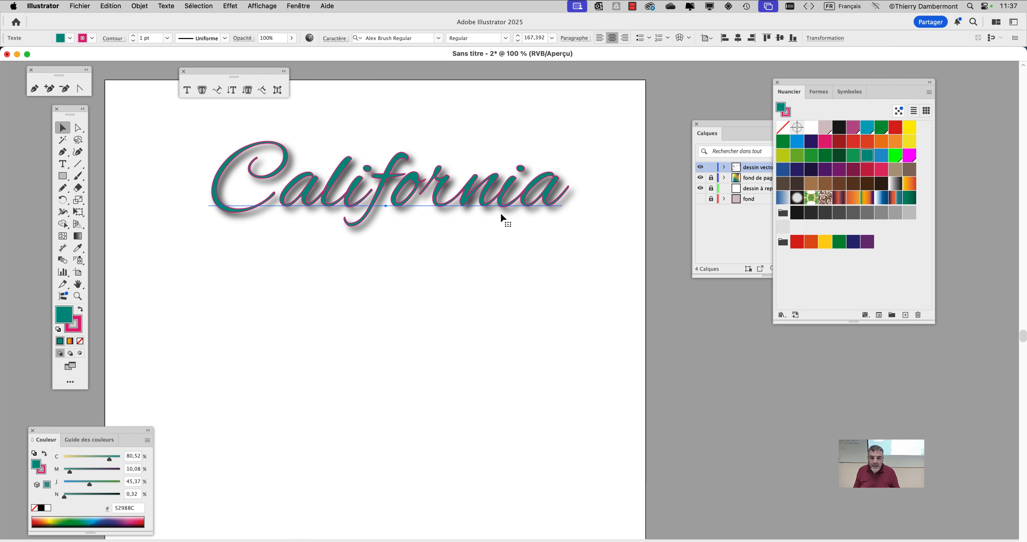
{"action": "left_click_drag", "start_coordinate": [500, 215], "coordinate": [453, 218]}
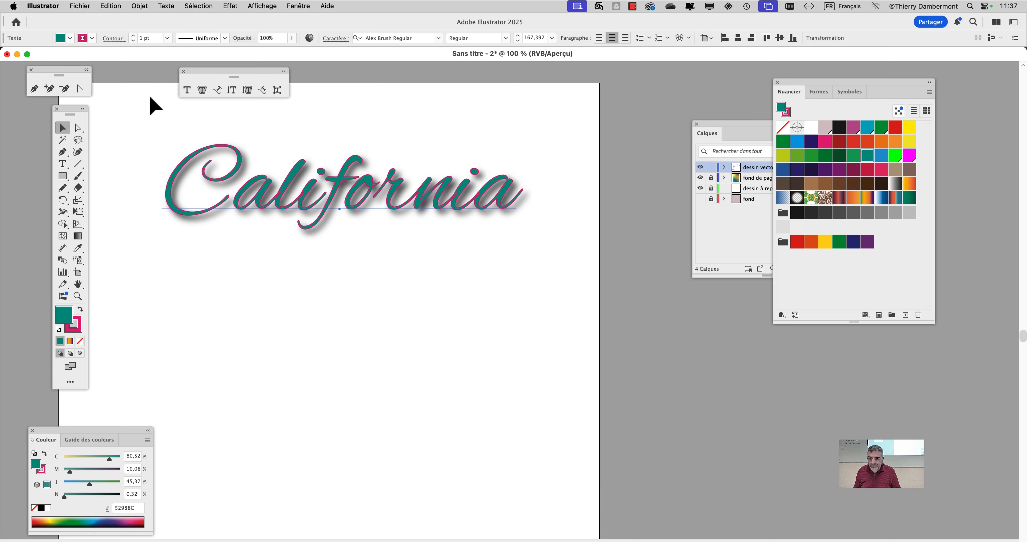
Save the document as "outils pour créer des moodboards graphiques.ai" in the "vendredi matin" folder, using the Illustrator 2020 version.
{"action": "left_click", "coordinate": [81, 7]}
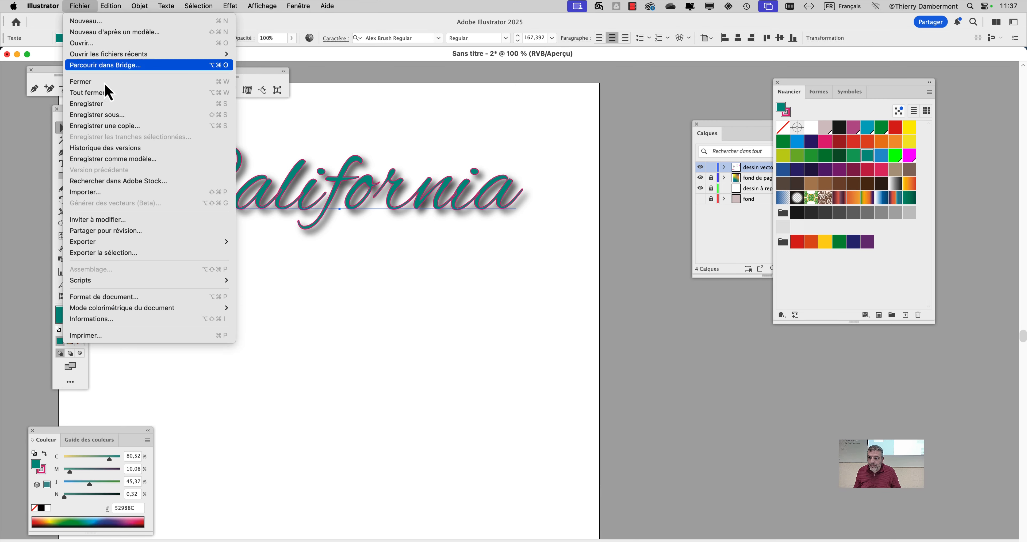
{"action": "left_click", "coordinate": [122, 115]}
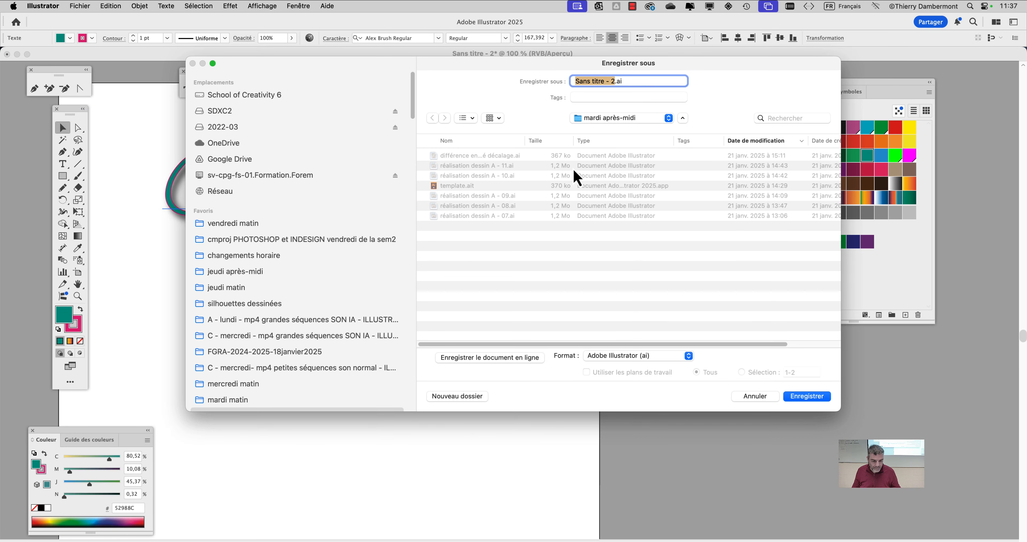
{"action": "left_click", "coordinate": [262, 226]}
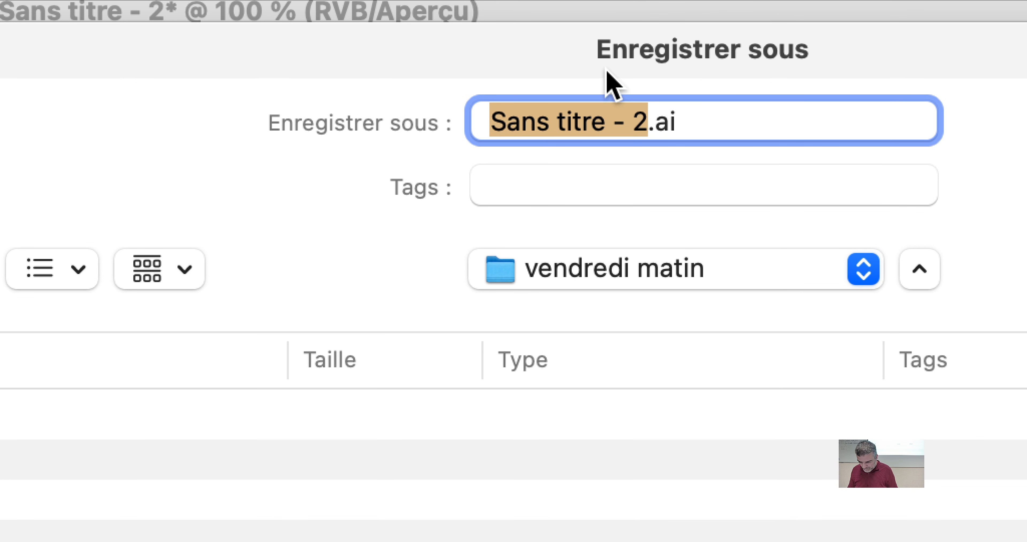
{"action": "type", "text": "outils pour "}
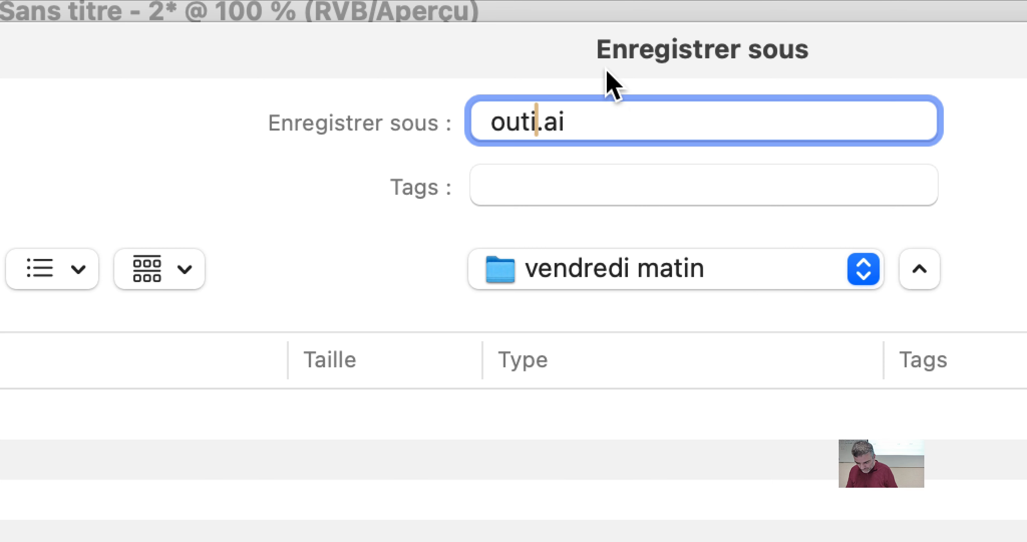
{"action": "type", "text": "créer des mood"}
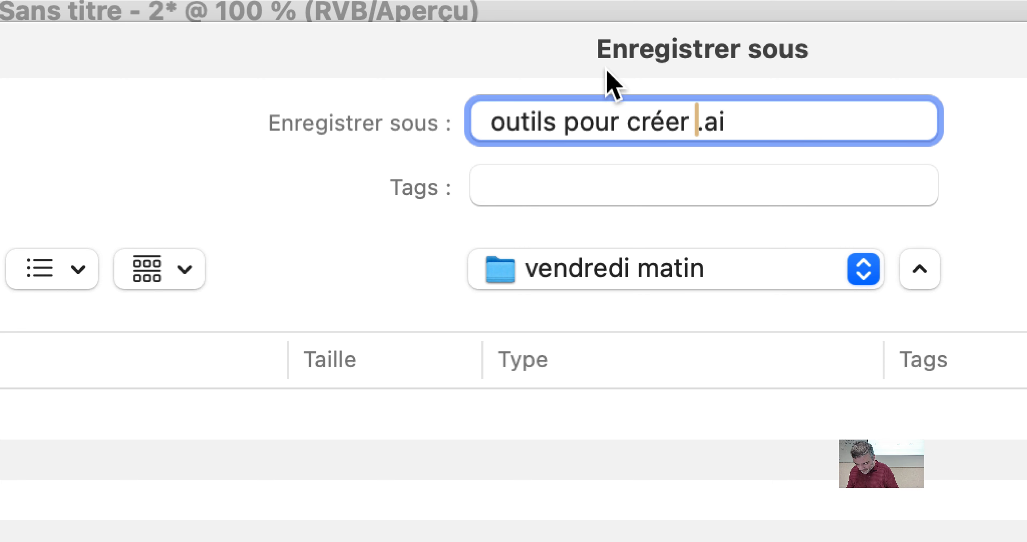
{"action": "type", "text": "biards"}
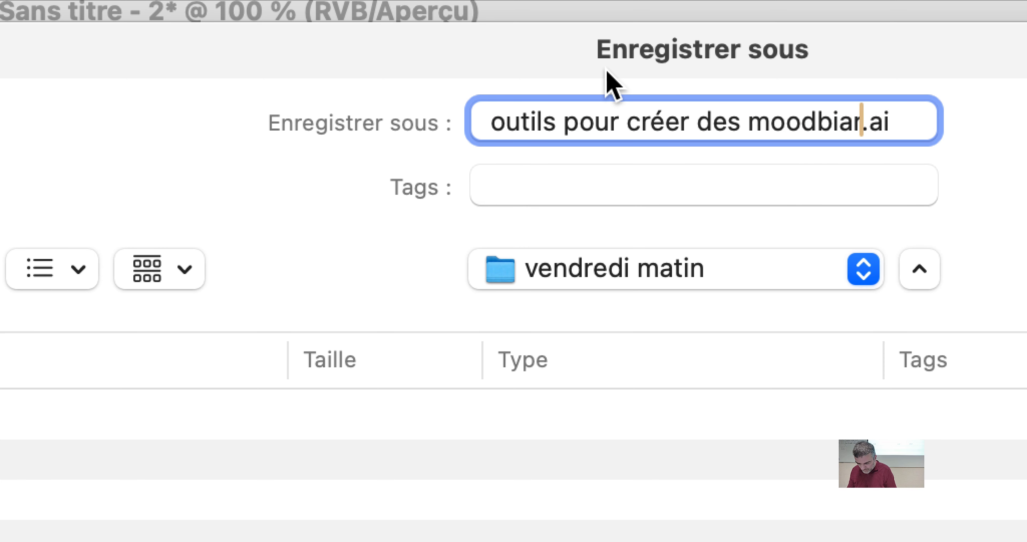
{"action": "key", "text": "BackSpace"}
{"action": "key", "text": "BackSpace"}
{"action": "key", "text": "BackSpace"}
{"action": "key", "text": "BackSpace"}
{"action": "key", "text": "BackSpace"}
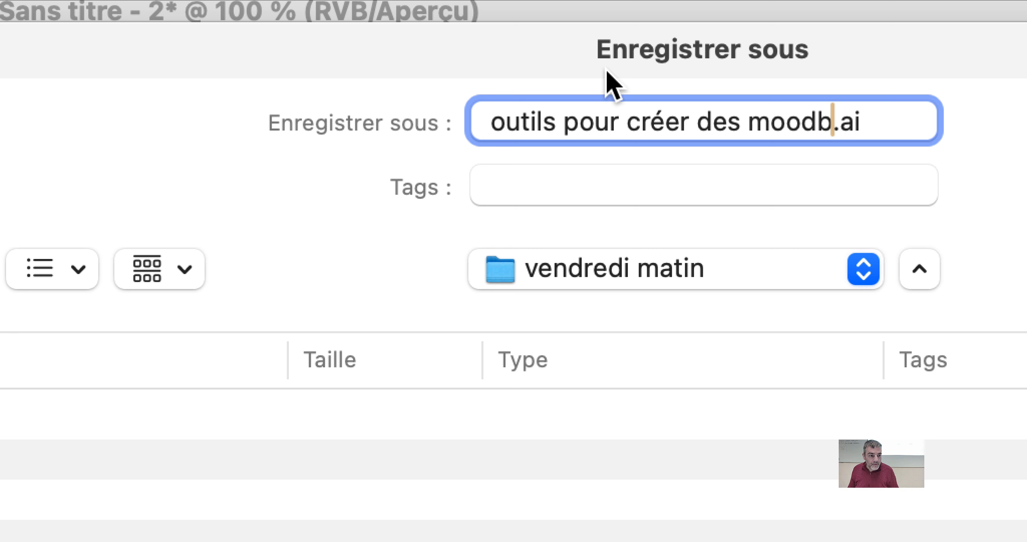
{"action": "type", "text": "o"}
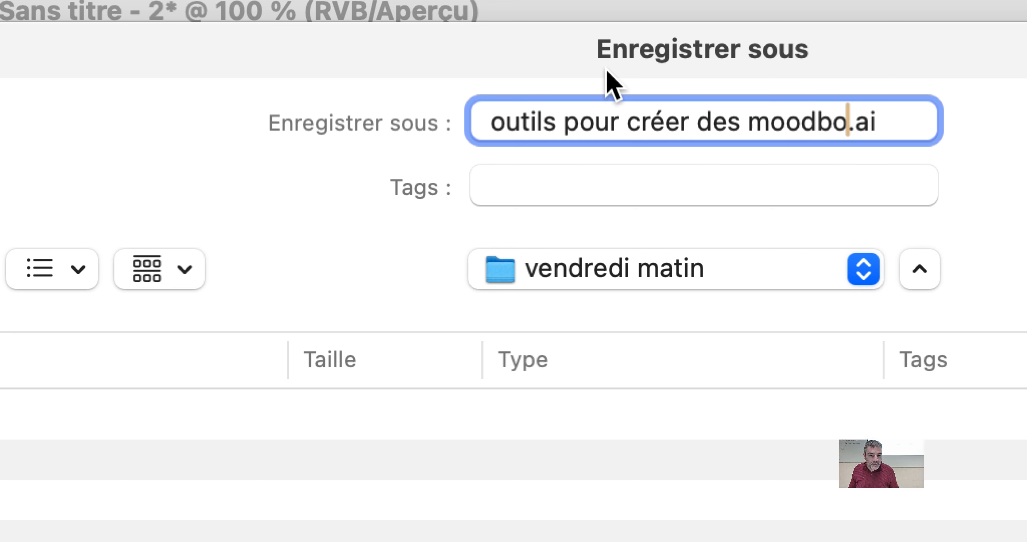
{"action": "type", "text": "ards graphiq"}
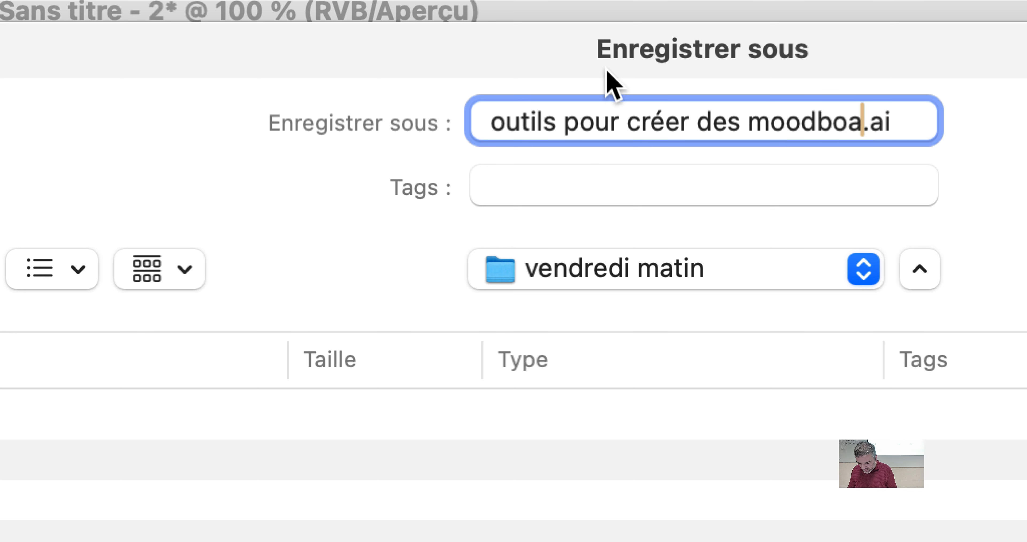
{"action": "type", "text": "ues"}
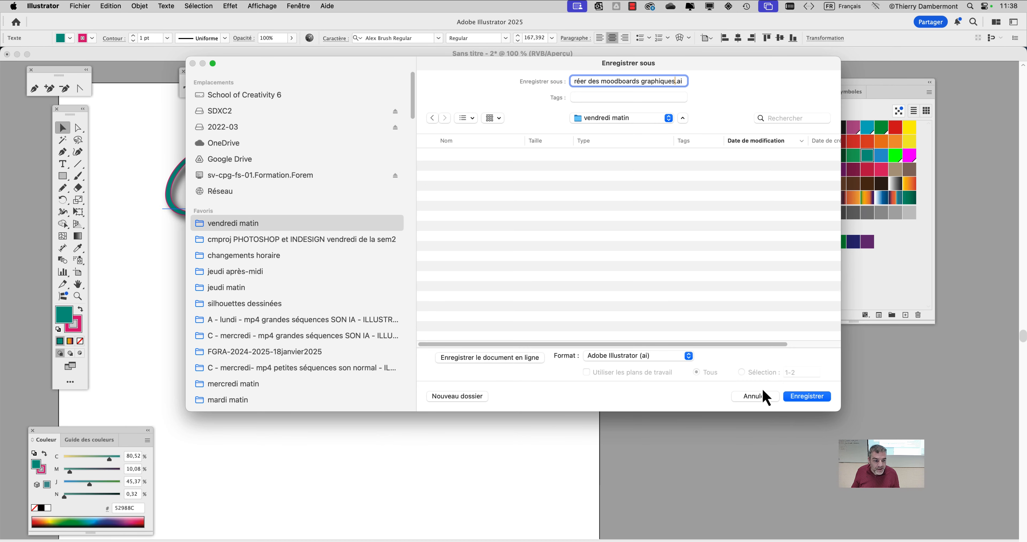
{"action": "left_click", "coordinate": [807, 397]}
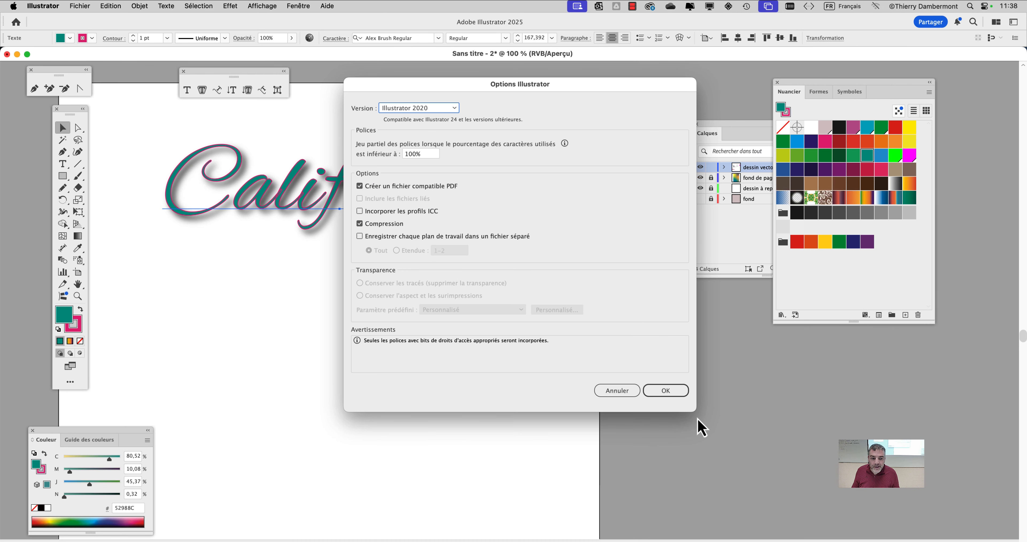
{"action": "left_click", "coordinate": [678, 393]}
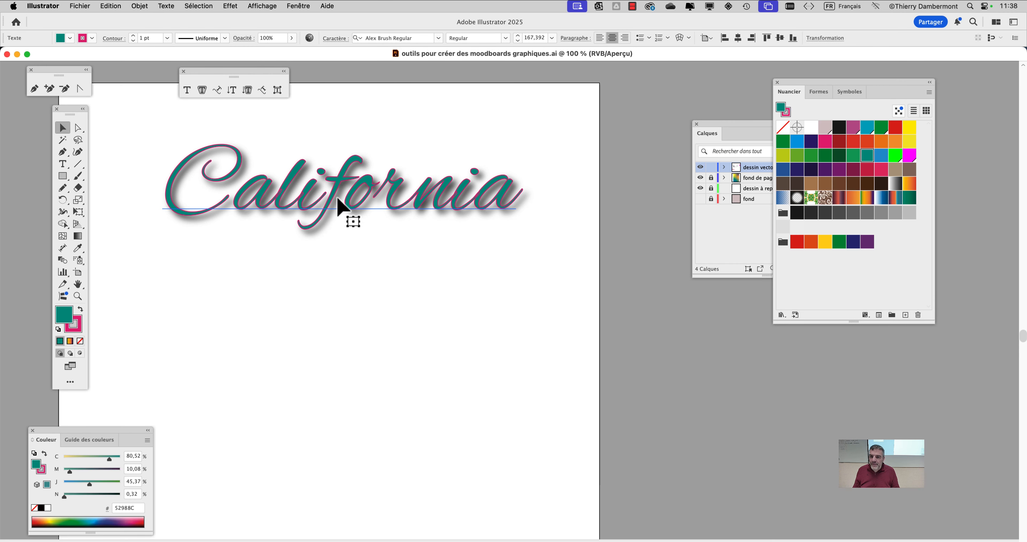
Move the California text slightly left and down, and display its Appearance settings.
{"action": "left_click_drag", "start_coordinate": [397, 213], "coordinate": [379, 222]}
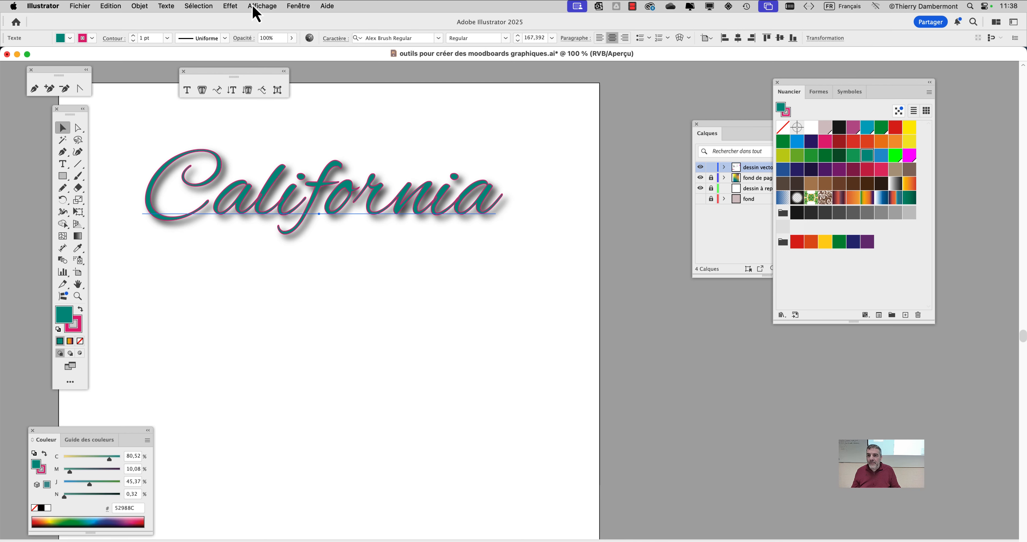
{"action": "left_click", "coordinate": [298, 7]}
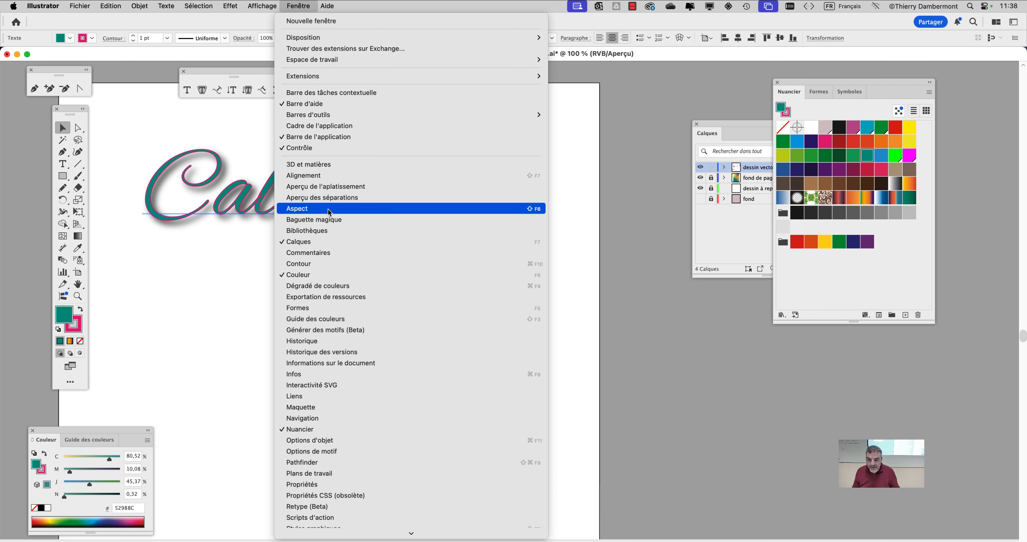
{"action": "left_click", "coordinate": [329, 212]}
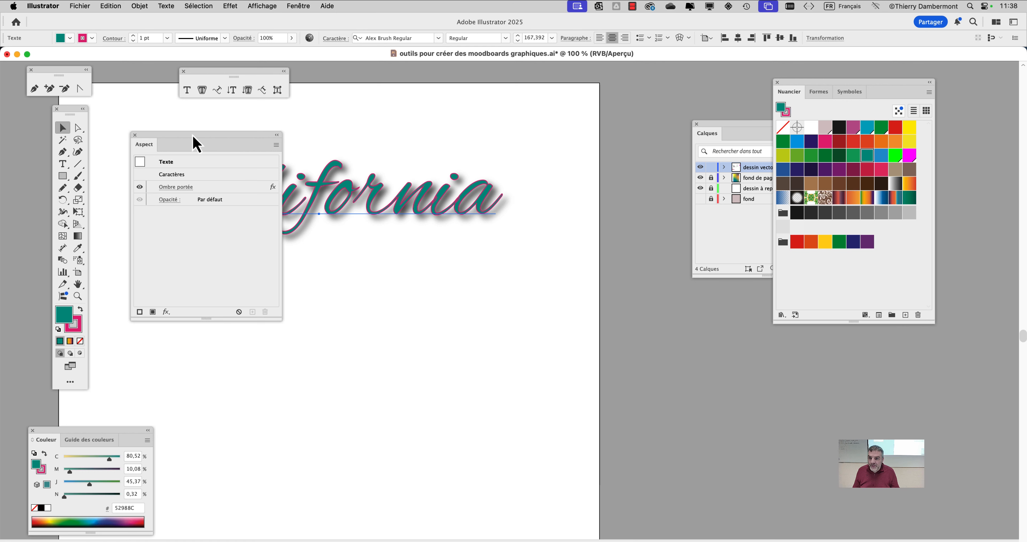
Reopen the California text's drop shadow effect from its Appearance settings and set the opacity to 40%.
{"action": "left_click_drag", "start_coordinate": [194, 139], "coordinate": [574, 97]}
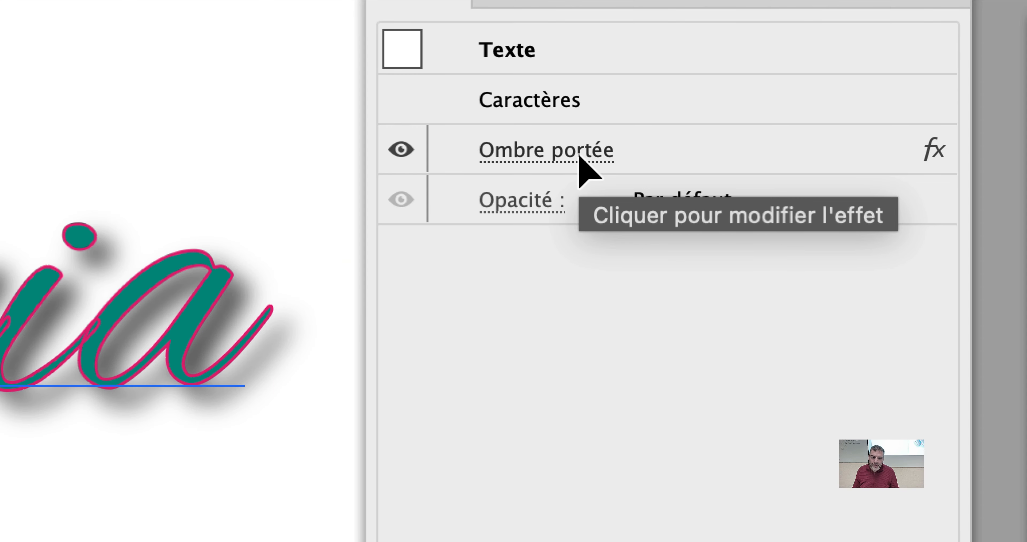
{"action": "left_click", "coordinate": [577, 156]}
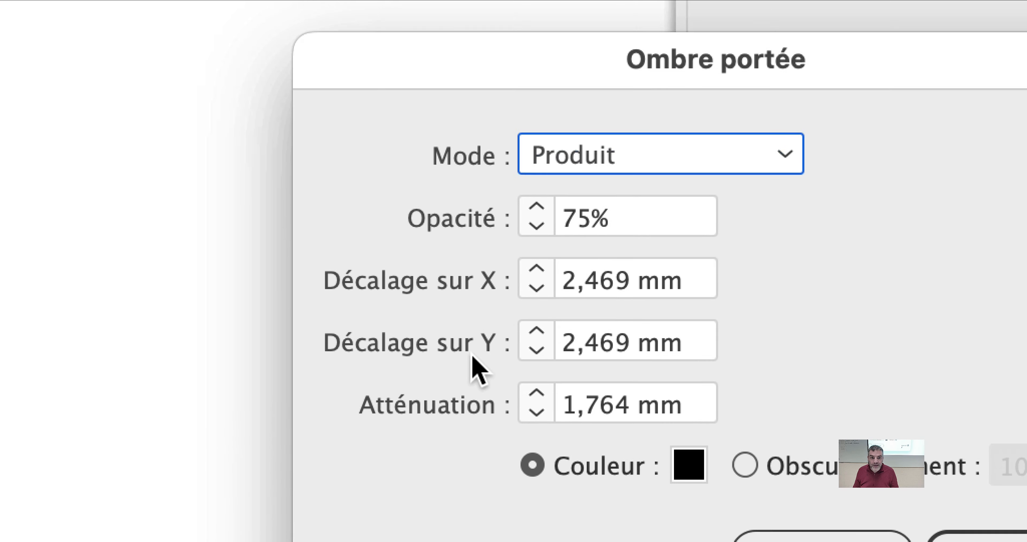
{"action": "key", "text": "Tab"}
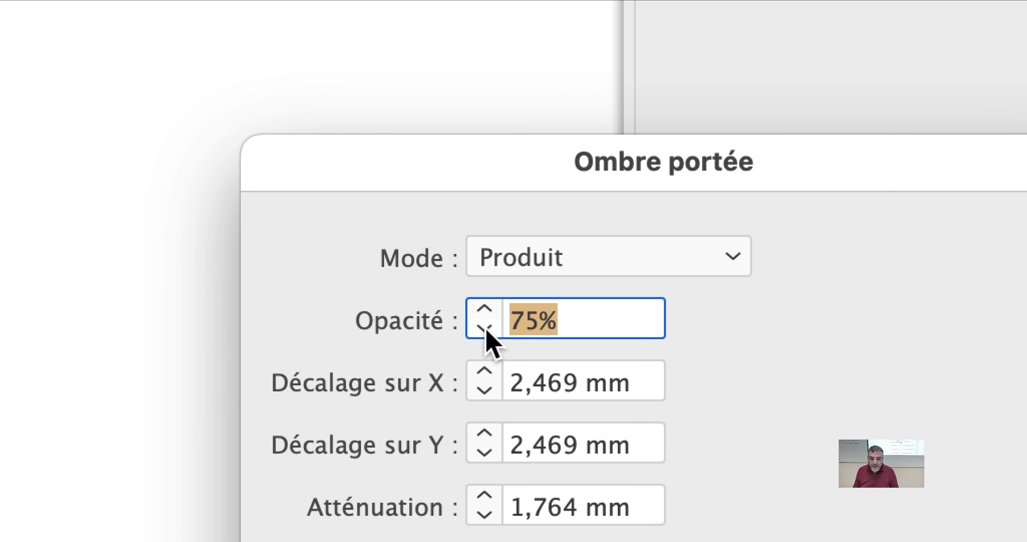
{"action": "left_click", "coordinate": [408, 337]}
{"action": "left_click", "coordinate": [408, 338]}
{"action": "left_click", "coordinate": [486, 330]}
{"action": "left_click_drag", "start_coordinate": [562, 319], "coordinate": [486, 314]}
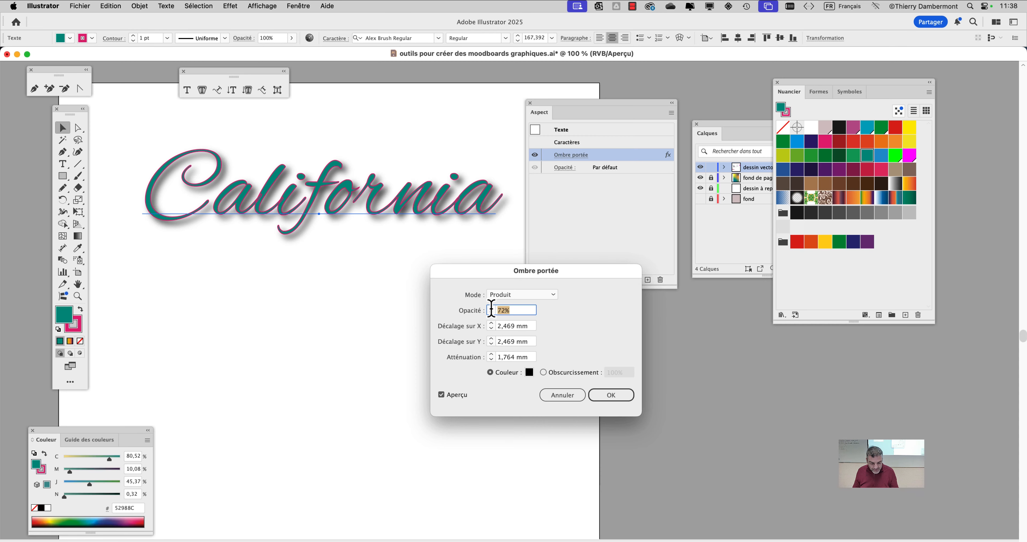
{"action": "type", "text": "40"}
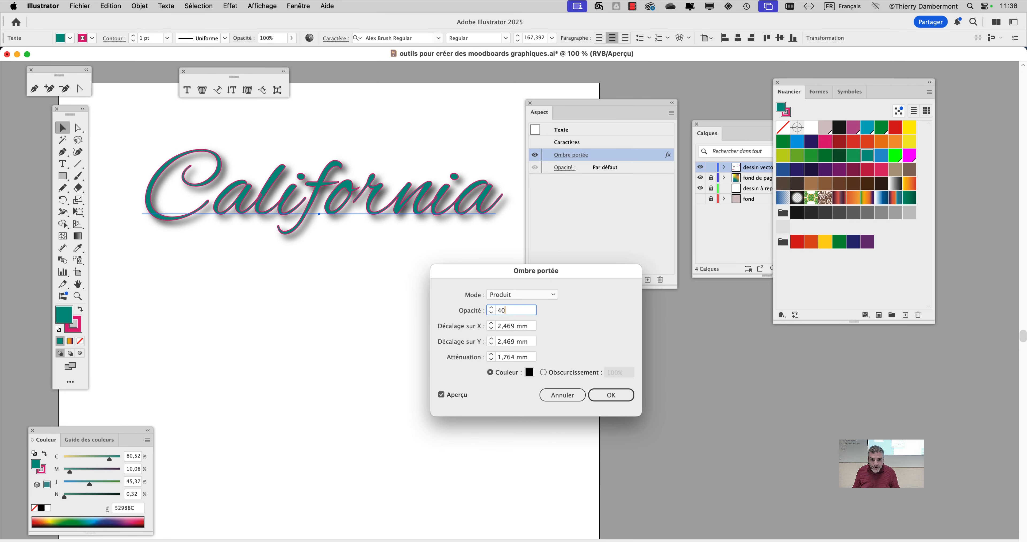
{"action": "key", "text": "Tab"}
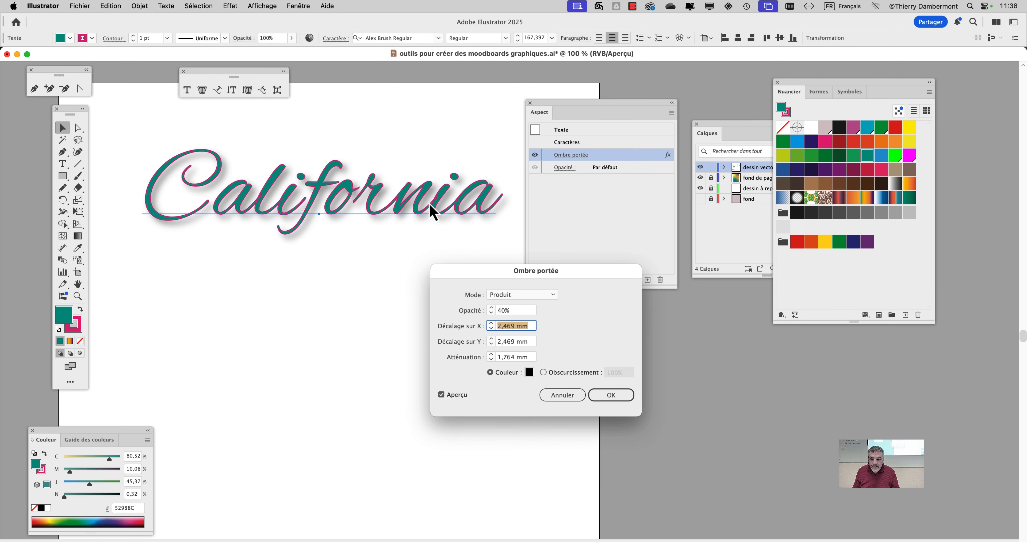
Set the drop shadow's X offset, Y offset and blur to 1 mm each.
{"action": "key", "text": "Tab"}
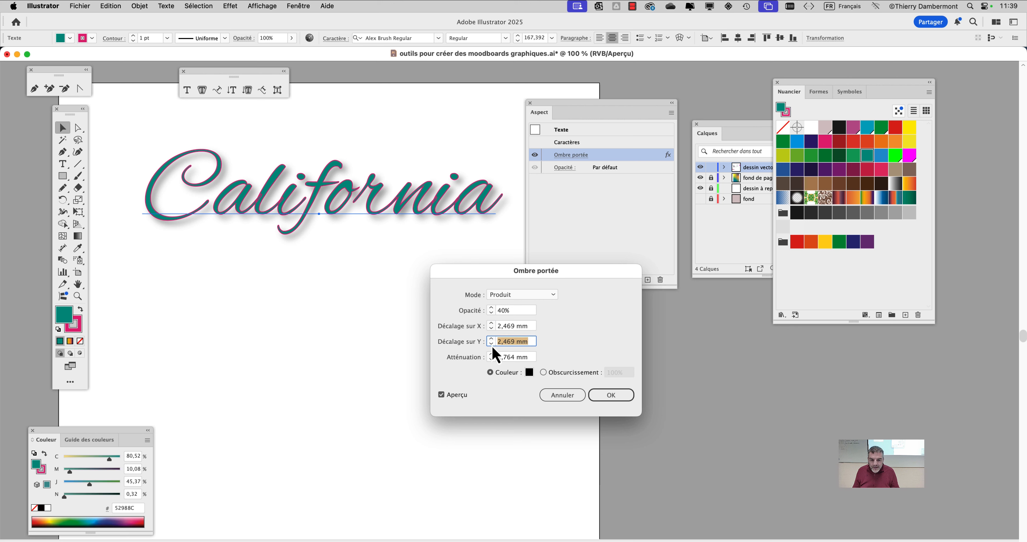
{"action": "type", "text": "2"}
{"action": "key", "text": "Tab"}
{"action": "type", "text": "1"}
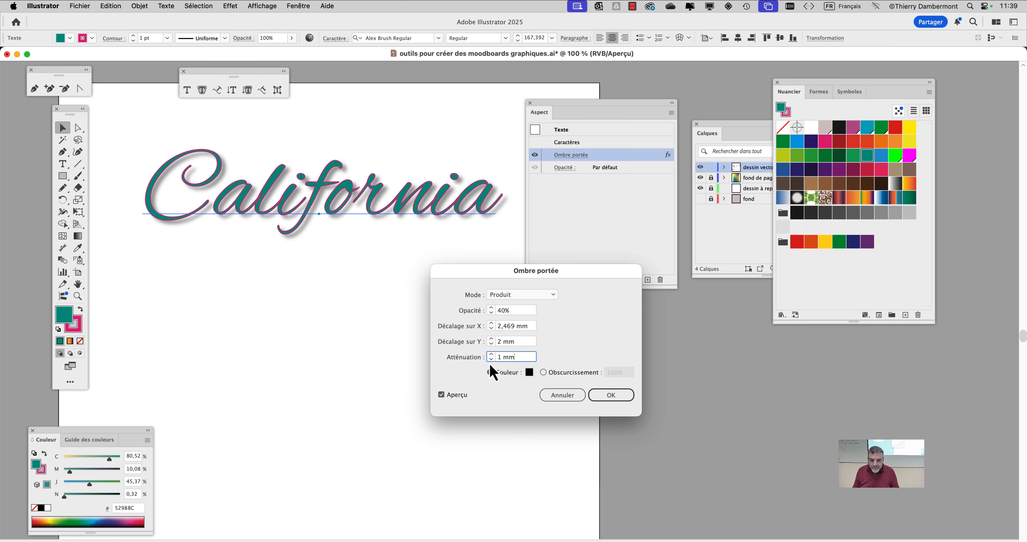
{"action": "triple_click", "coordinate": [496, 330]}
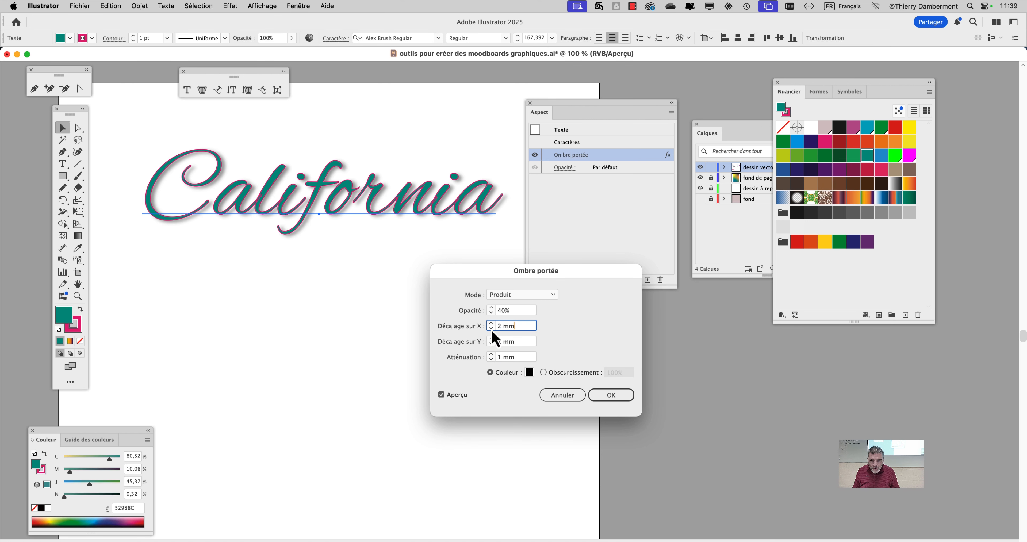
{"action": "type", "text": "1"}
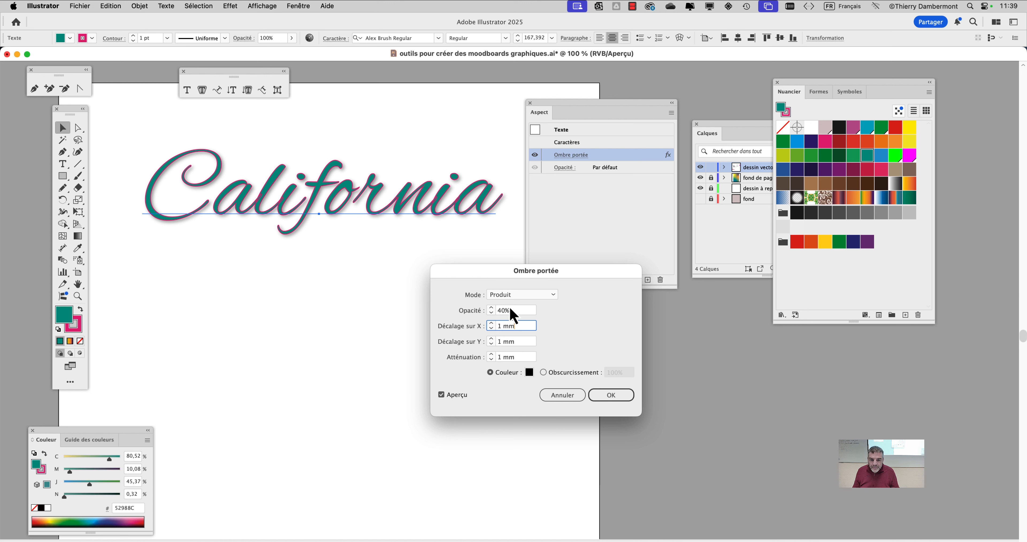
Set the shadow's opacity to 60%, apply the effect settings and deselect the text.
{"action": "left_click", "coordinate": [492, 310]}
{"action": "left_click_drag", "start_coordinate": [517, 310], "coordinate": [485, 310]}
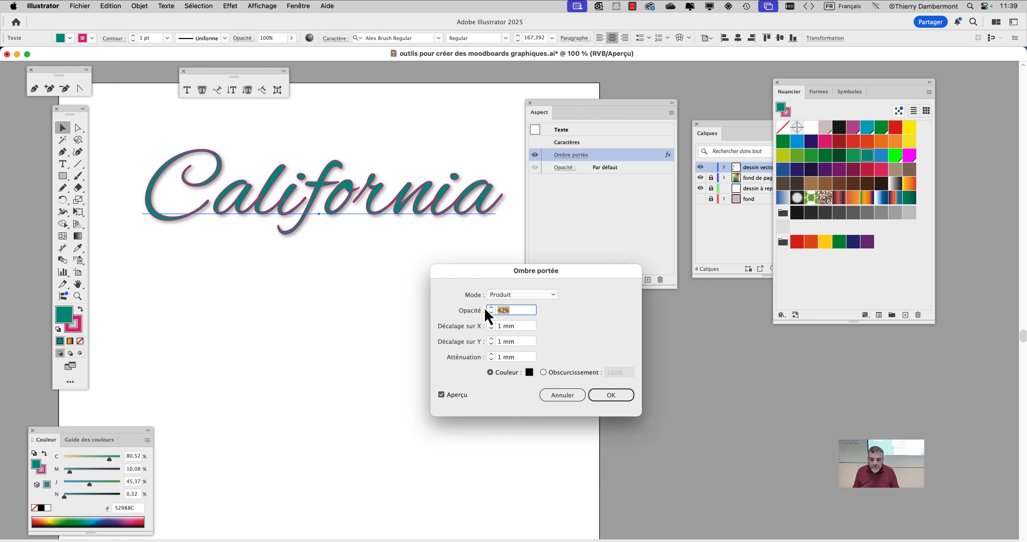
{"action": "key", "text": "Tab"}
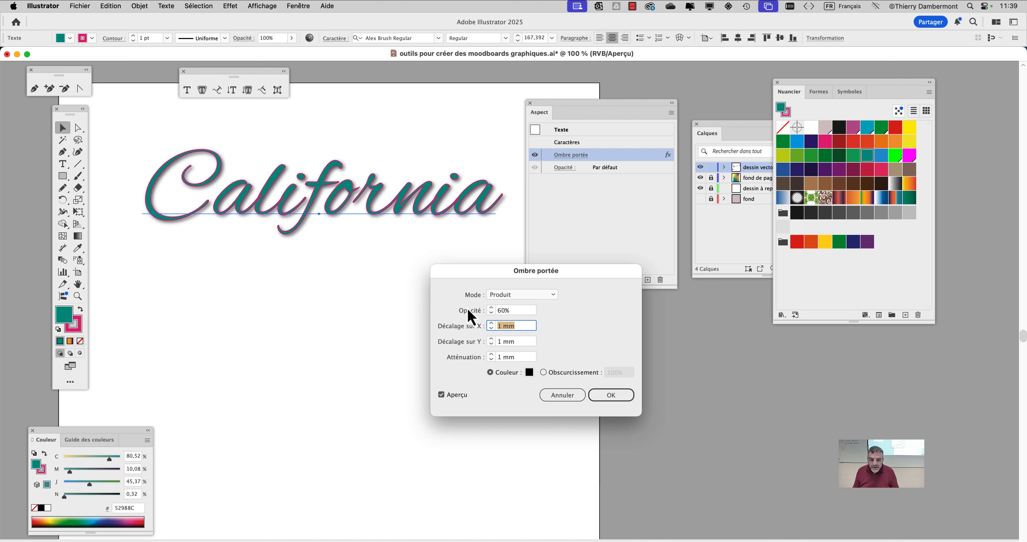
{"action": "left_click", "coordinate": [624, 400]}
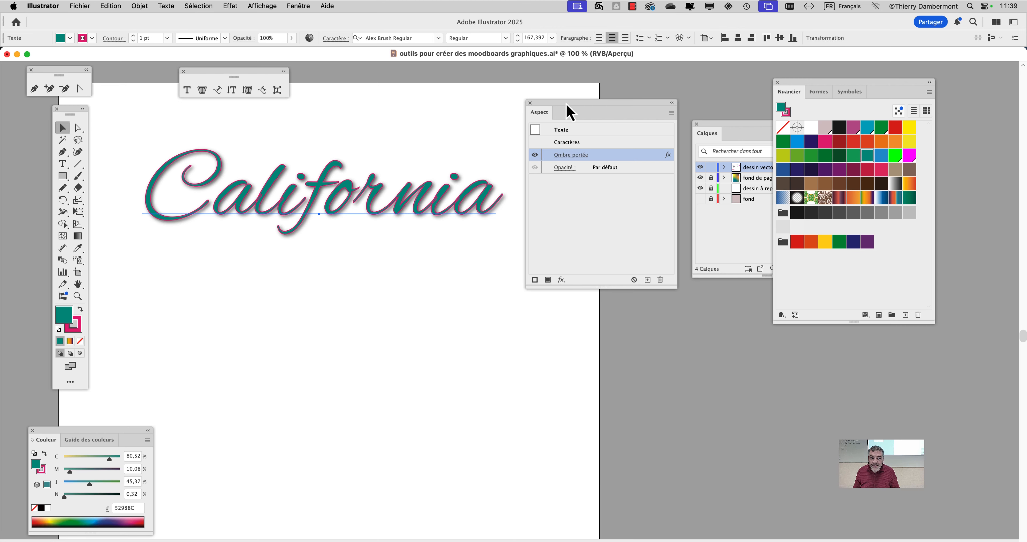
{"action": "left_click_drag", "start_coordinate": [571, 113], "coordinate": [608, 93]}
{"action": "left_click", "coordinate": [523, 311]}
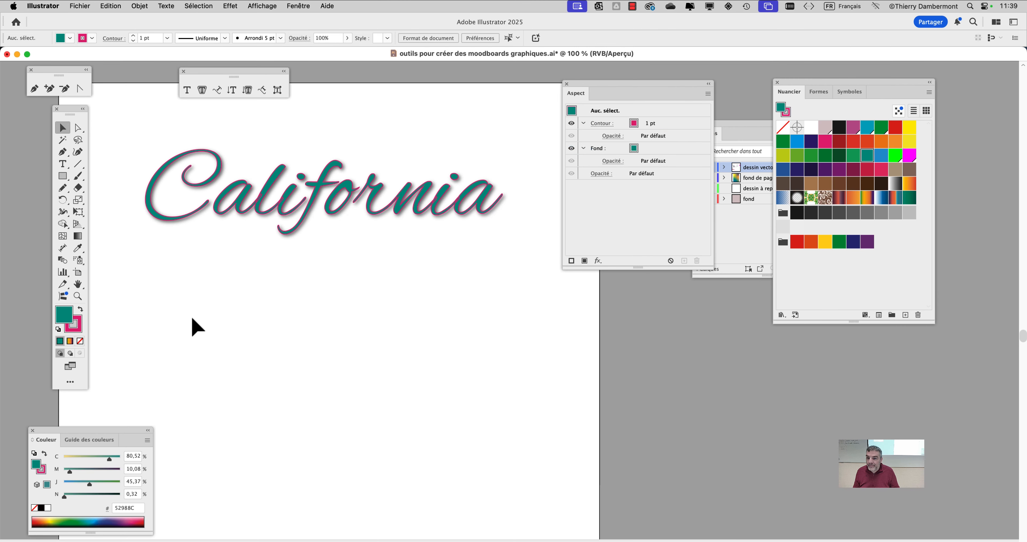
Draw a long horizontal rectangle about 264 mm wide and 18 mm high just above the California text.
{"action": "scroll", "coordinate": [250, 220], "scroll_direction": "up", "scroll_amount": 2}
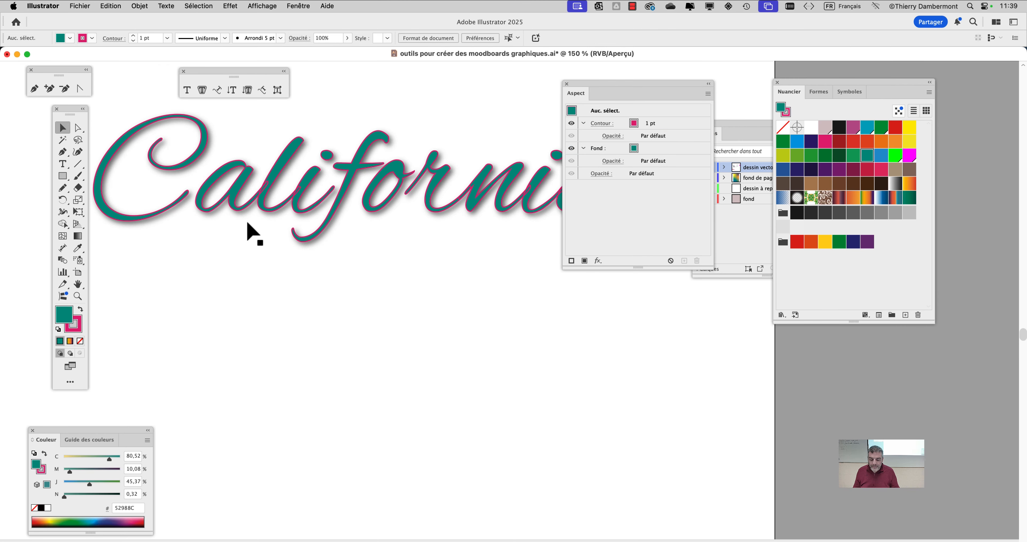
{"action": "scroll", "coordinate": [404, 337], "scroll_direction": "down", "scroll_amount": 2}
{"action": "scroll", "coordinate": [404, 337], "scroll_direction": "up", "scroll_amount": 2}
{"action": "left_click", "coordinate": [63, 176]}
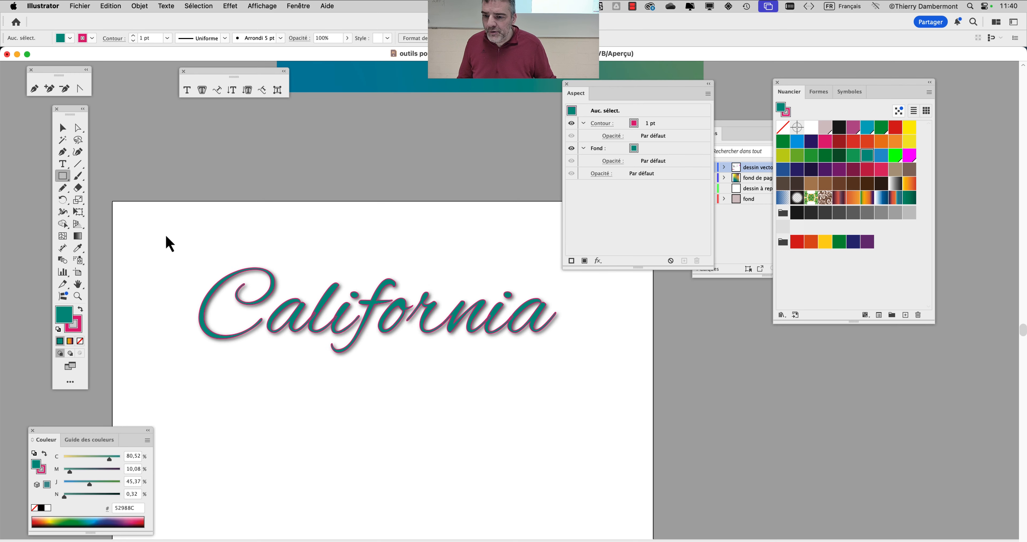
{"action": "left_click_drag", "start_coordinate": [161, 236], "coordinate": [604, 265]}
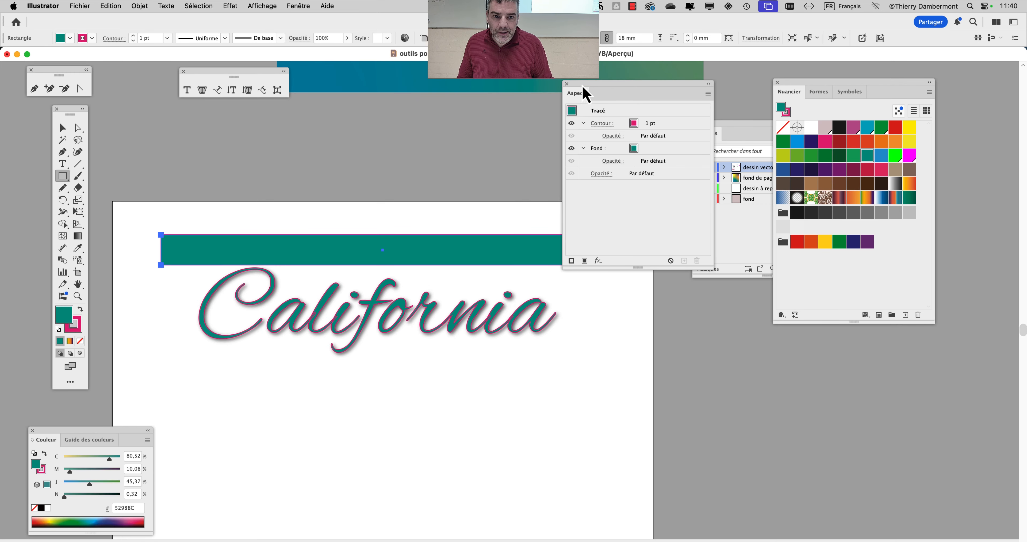
{"action": "left_click_drag", "start_coordinate": [584, 94], "coordinate": [721, 77]}
Duplicate the green rectangle straight down to just below the California text.
{"action": "left_click", "coordinate": [62, 127]}
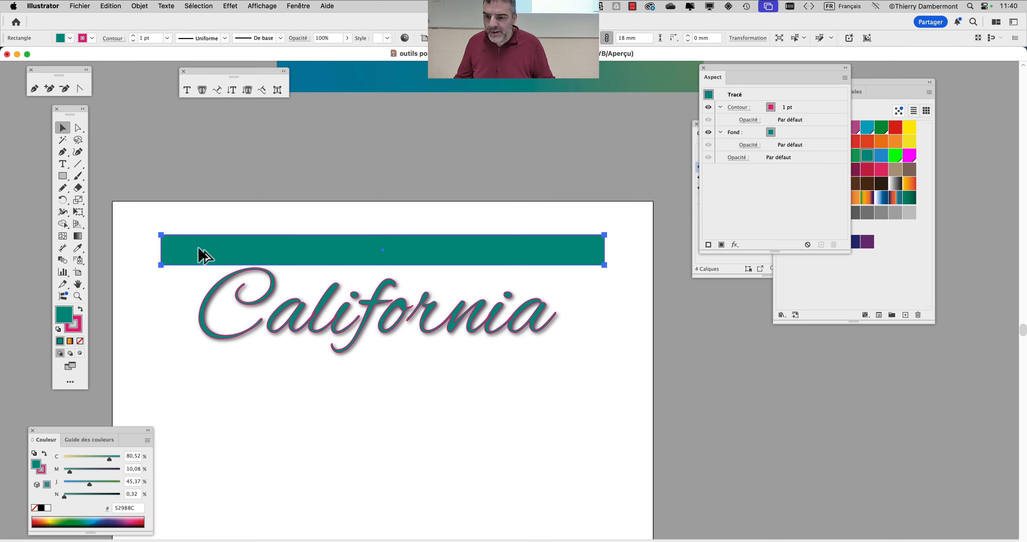
{"action": "left_click_drag", "start_coordinate": [199, 248], "coordinate": [210, 376]}
{"action": "left_click", "coordinate": [207, 259]}
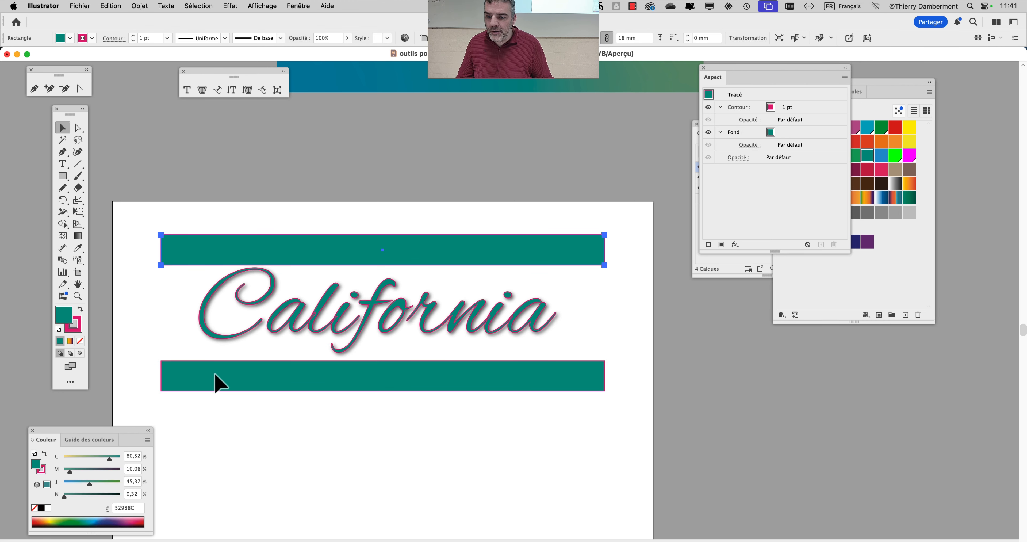
{"action": "left_click", "coordinate": [236, 453]}
Move the text and lower bar slightly down and the upper bar slightly up to space them apart.
{"action": "left_click_drag", "start_coordinate": [284, 331], "coordinate": [285, 337]}
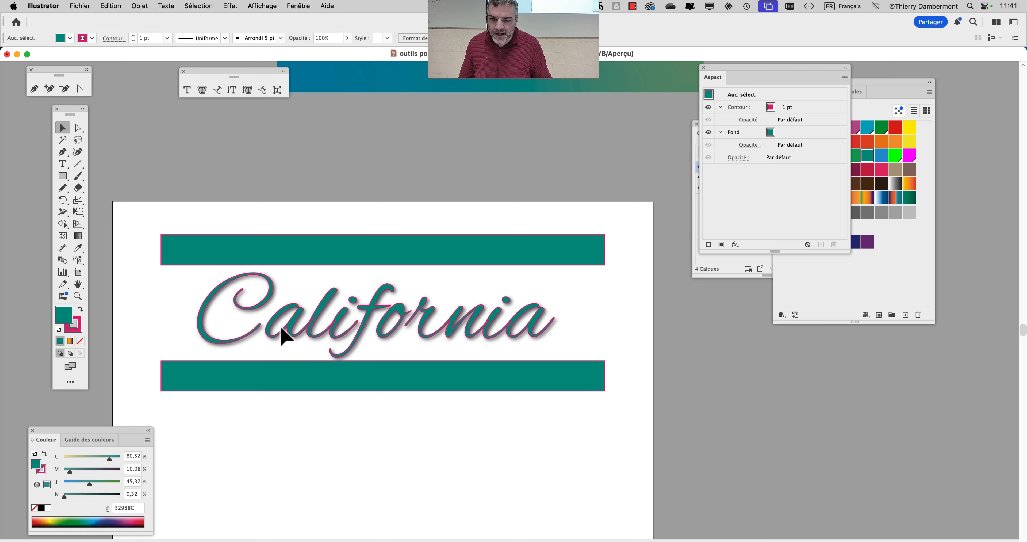
{"action": "left_click_drag", "start_coordinate": [284, 378], "coordinate": [285, 384]}
{"action": "left_click", "coordinate": [283, 259]}
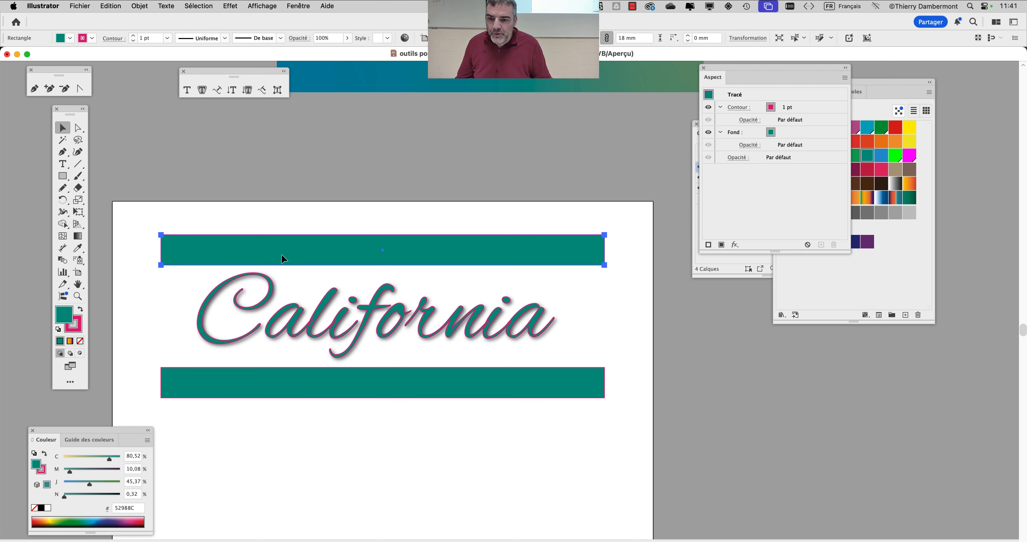
{"action": "left_click_drag", "start_coordinate": [283, 259], "coordinate": [283, 253]}
{"action": "left_click", "coordinate": [343, 438]}
Compare the appearance of the two bars with that of the shadowed California text by selecting each in turn.
{"action": "left_click", "coordinate": [384, 377]}
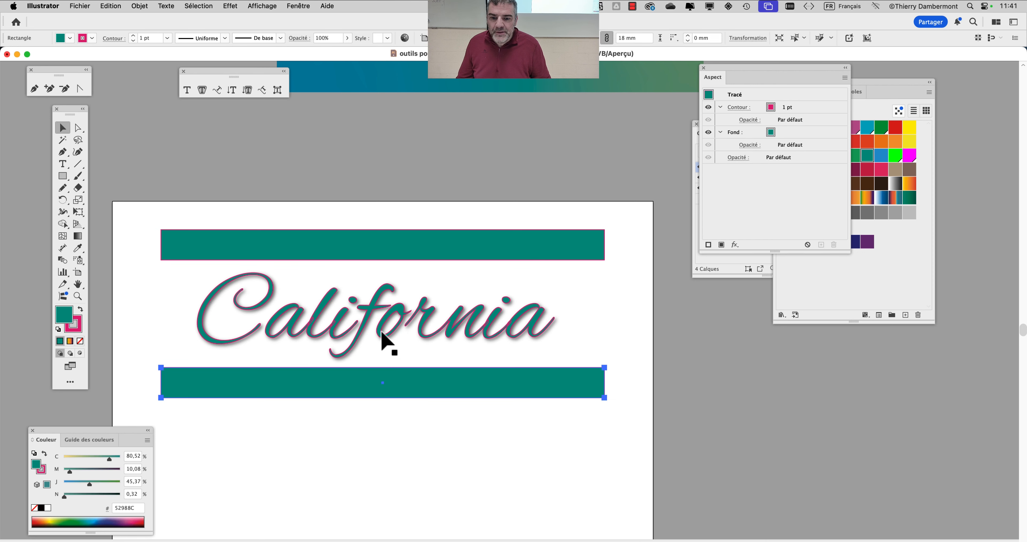
{"action": "left_click", "coordinate": [373, 251]}
{"action": "left_click", "coordinate": [351, 332]}
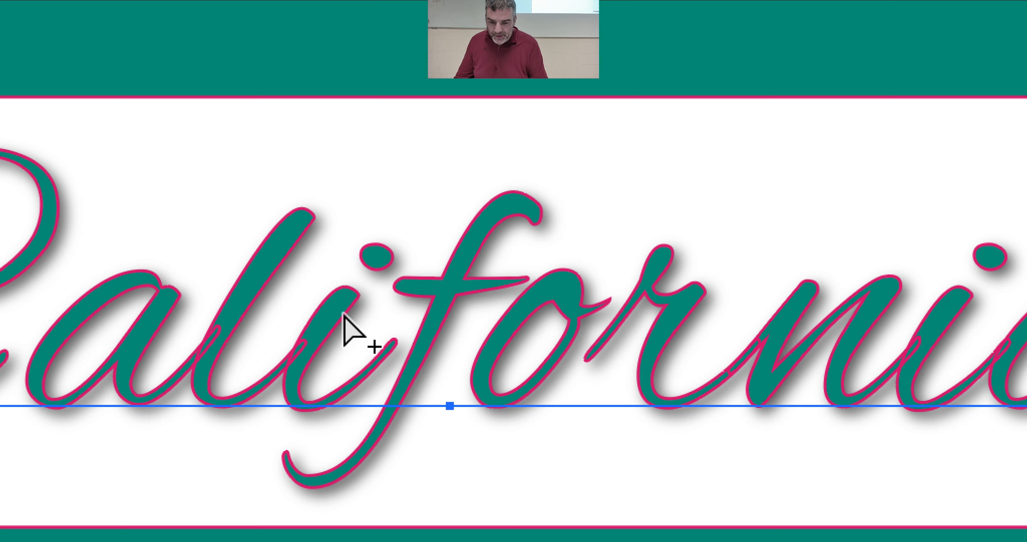
{"action": "key", "text": "e"}
{"action": "scroll", "coordinate": [351, 295], "scroll_direction": "up", "scroll_amount": 3}
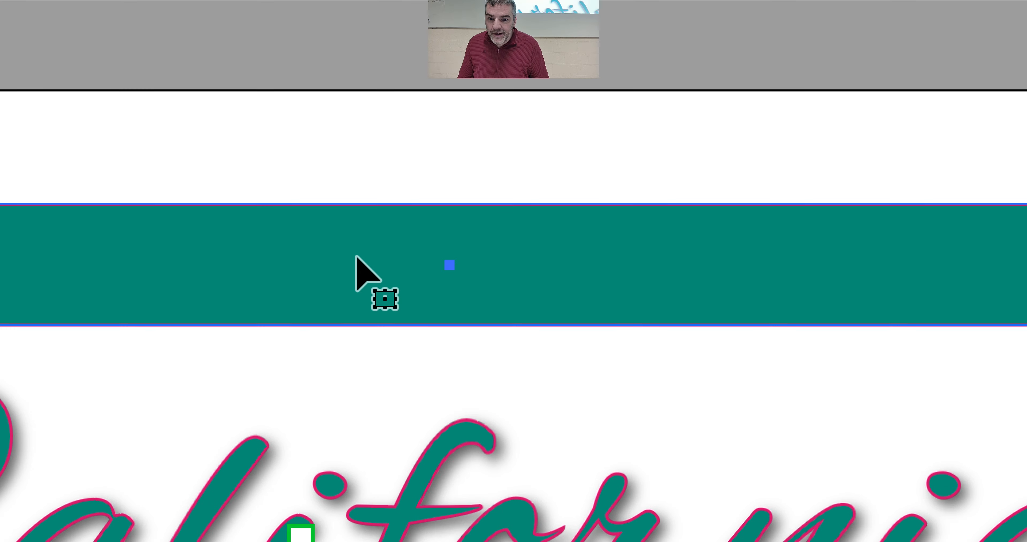
{"action": "scroll", "coordinate": [357, 319], "scroll_direction": "down", "scroll_amount": 5}
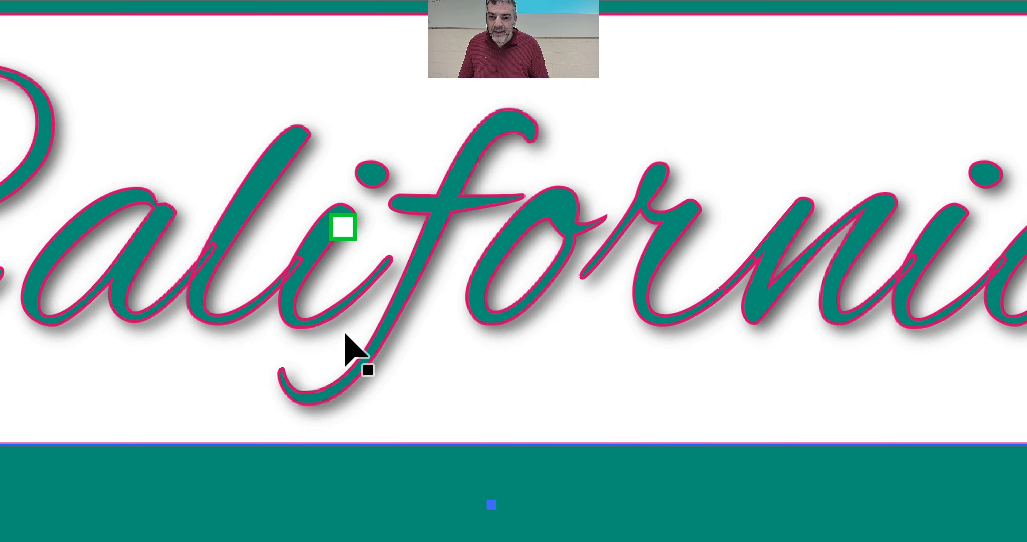
{"action": "left_click", "coordinate": [328, 193]}
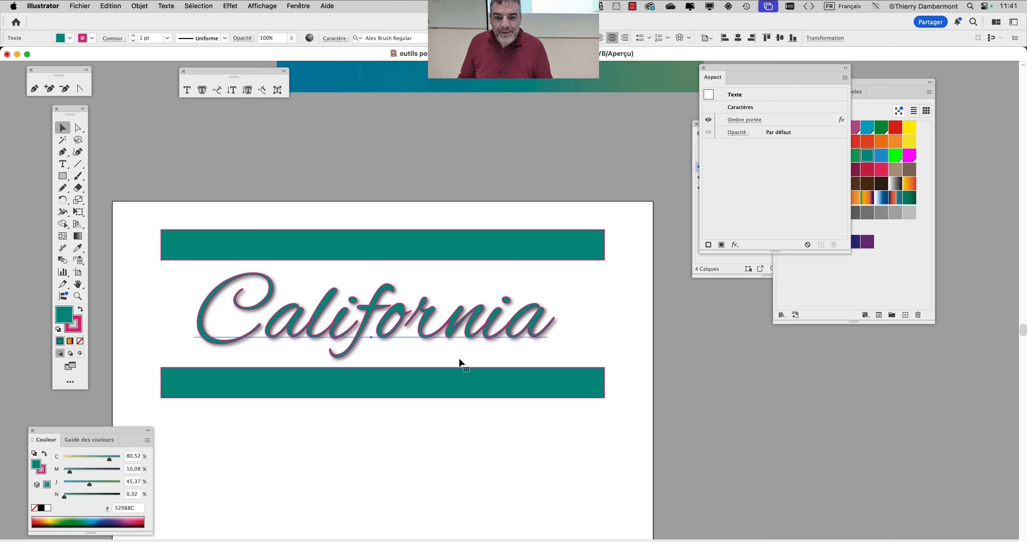
{"action": "left_click", "coordinate": [613, 455]}
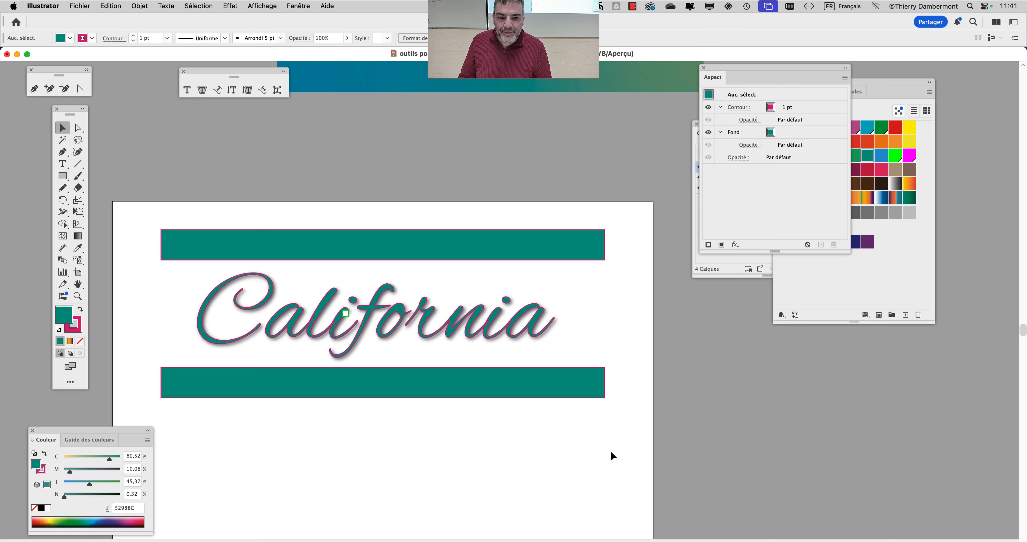
{"action": "scroll", "coordinate": [298, 166], "scroll_direction": "down", "scroll_amount": 3}
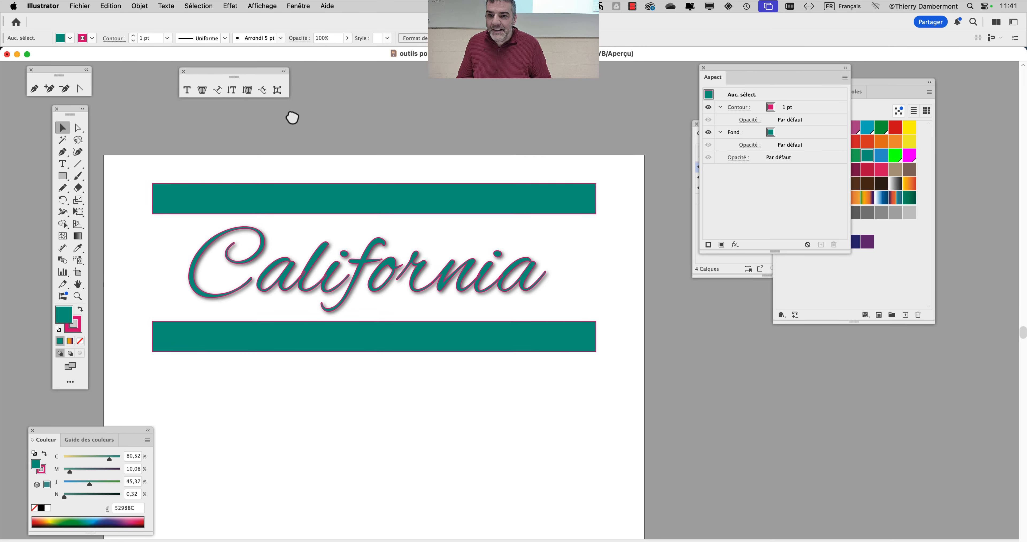
Display the graphic styles and save the California text's appearance as a new graphic style.
{"action": "left_click", "coordinate": [298, 6]}
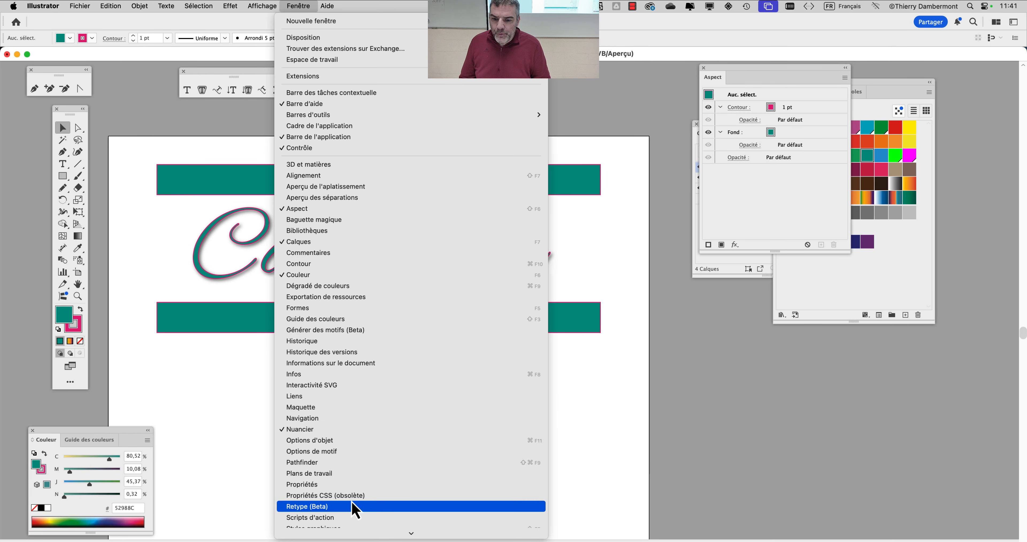
{"action": "scroll", "coordinate": [353, 498], "scroll_direction": "down", "scroll_amount": 4}
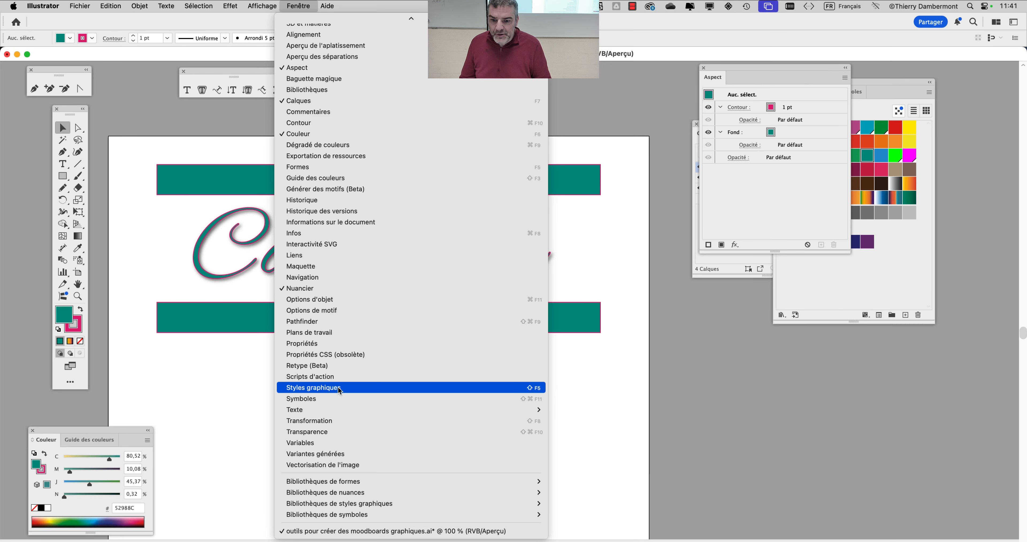
{"action": "left_click", "coordinate": [338, 387]}
{"action": "left_click_drag", "start_coordinate": [692, 90], "coordinate": [658, 103]}
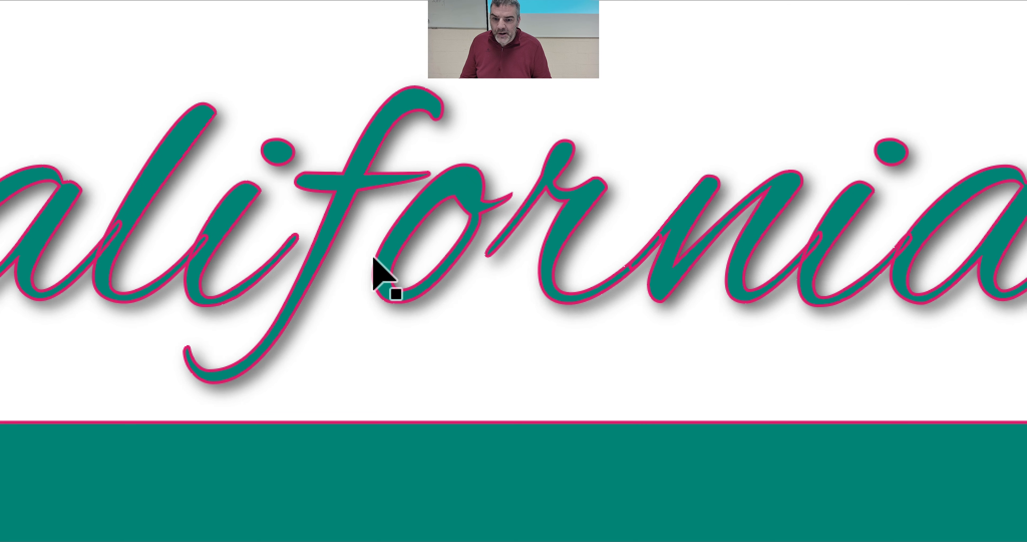
{"action": "left_click", "coordinate": [367, 319]}
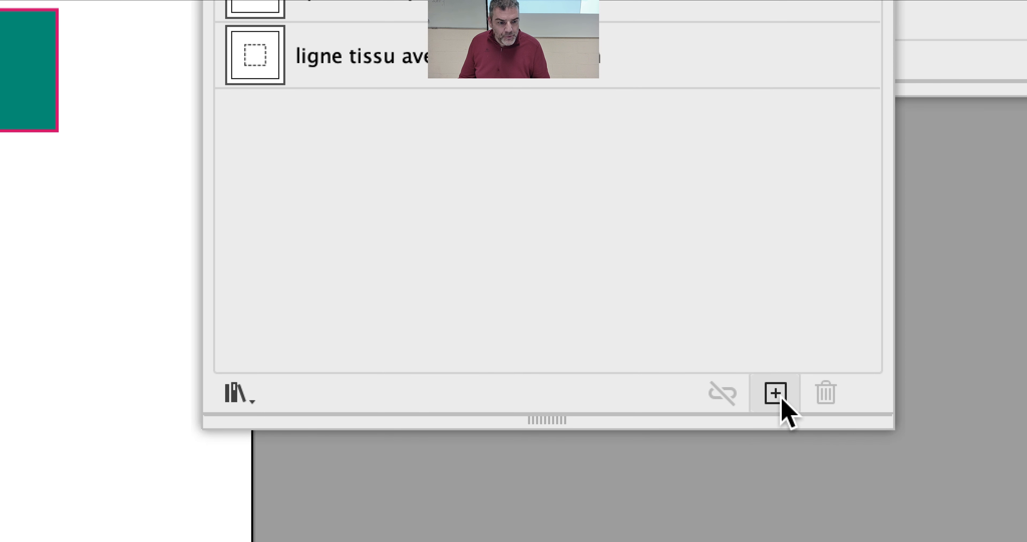
{"action": "left_click", "coordinate": [778, 397]}
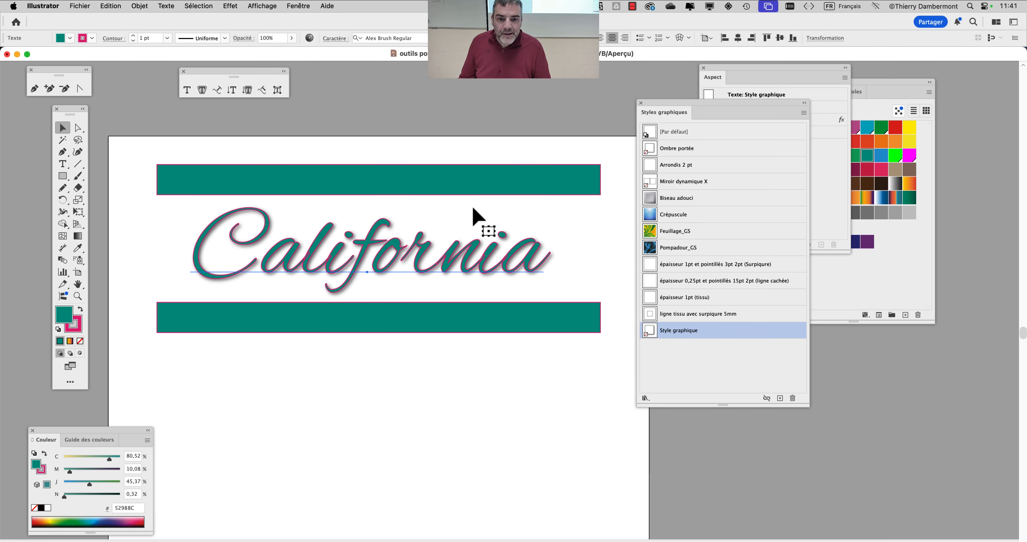
Apply the new "Style graphique" style to both the upper and lower rectangles.
{"action": "left_click", "coordinate": [473, 188]}
{"action": "left_click", "coordinate": [481, 323], "text": "shift"}
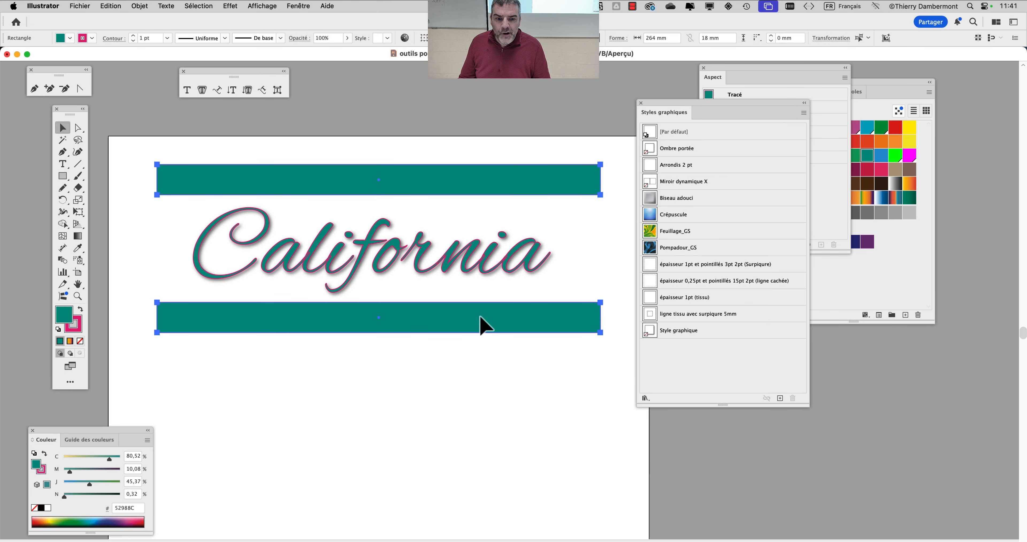
{"action": "left_click", "coordinate": [684, 335]}
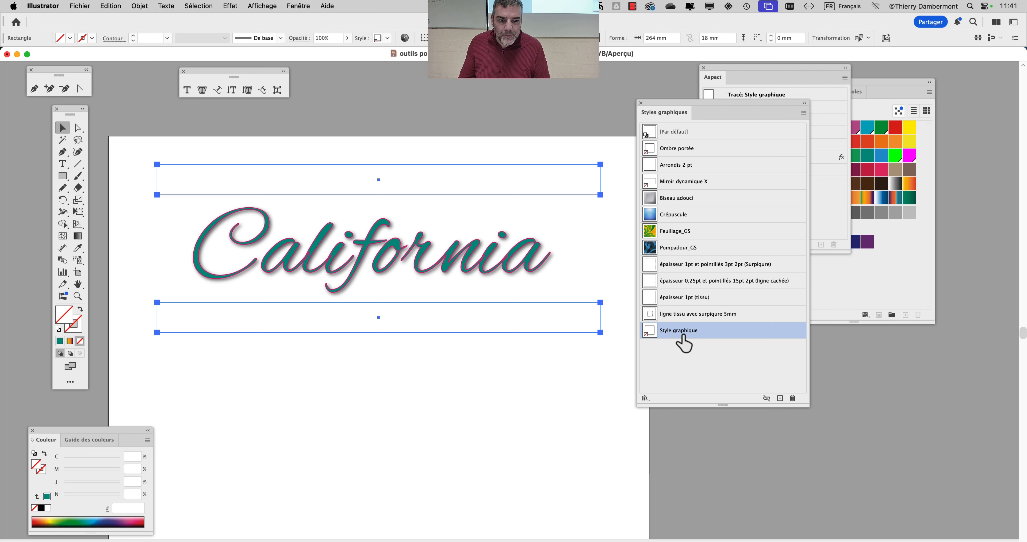
Undo applying the graphic style to the two rectangles and check the appearance of the text and each bar again.
{"action": "key", "text": "super+z"}
{"action": "left_click", "coordinate": [527, 277]}
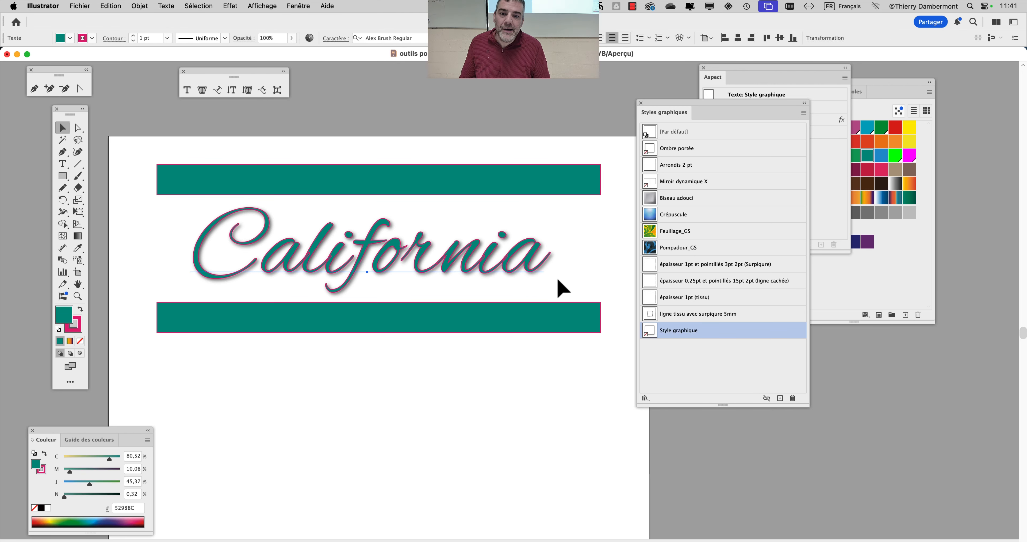
{"action": "left_click", "coordinate": [492, 315]}
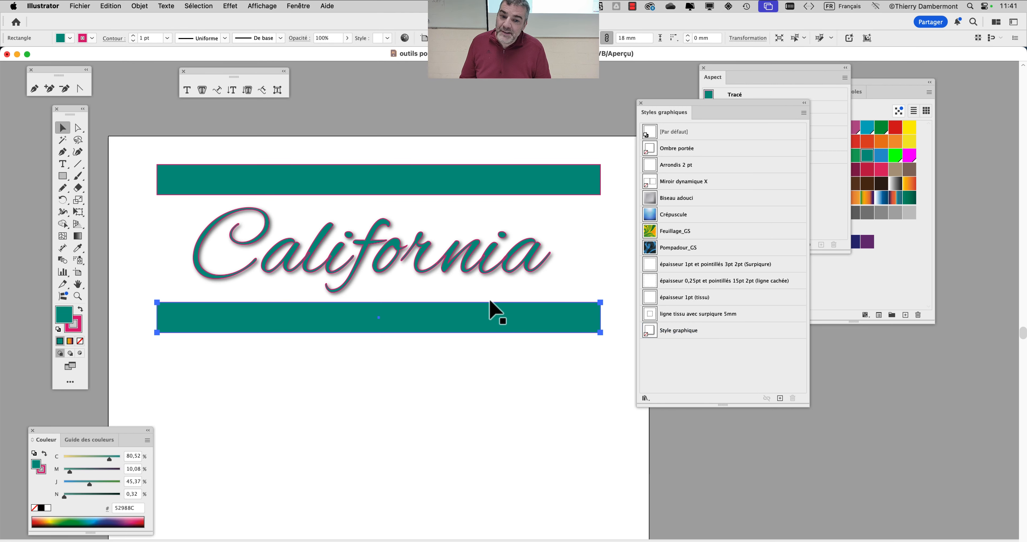
{"action": "left_click", "coordinate": [495, 191]}
Save the California text's appearance as another graphic style and move the graphic styles list clear of the artboard.
{"action": "left_click", "coordinate": [507, 275]}
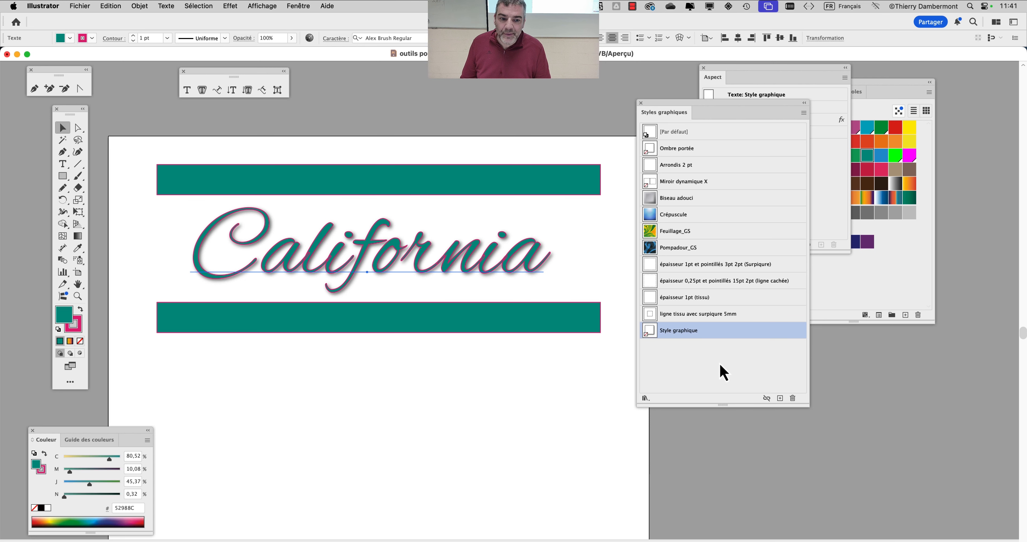
{"action": "left_click", "coordinate": [780, 398]}
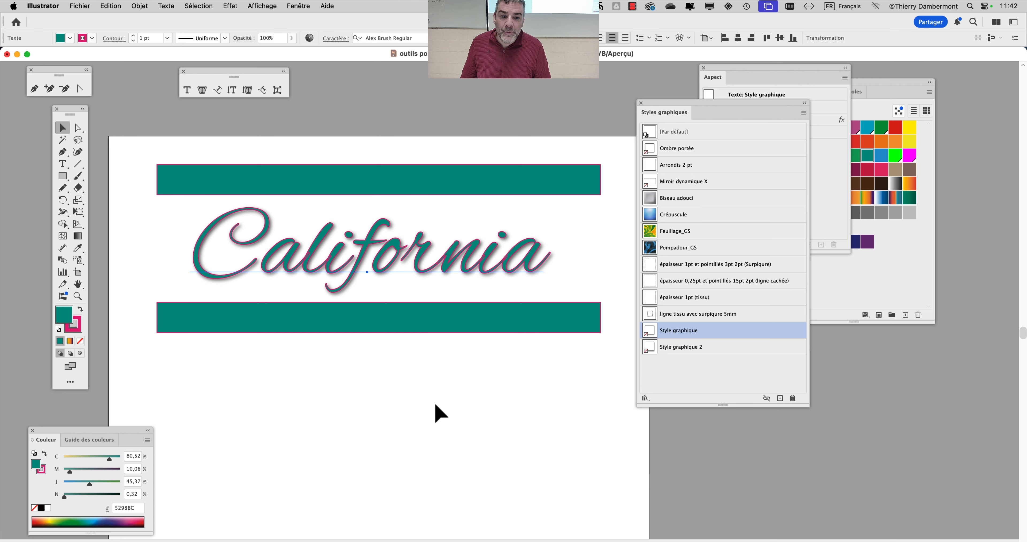
{"action": "left_click_drag", "start_coordinate": [666, 112], "coordinate": [891, 80]}
Place a new point text with placeholder wording in the empty area below the lower bar.
{"action": "key", "text": "super+minus"}
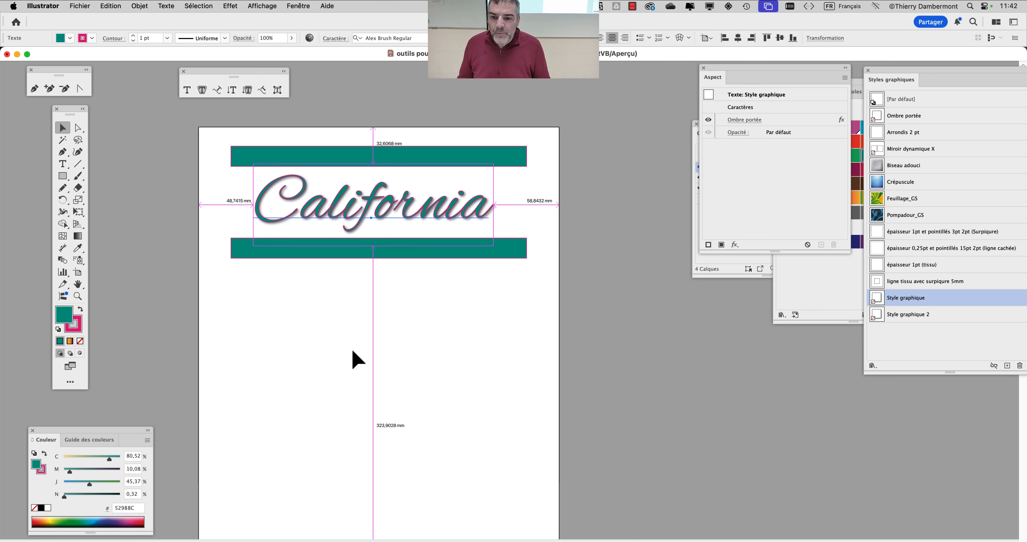
{"action": "scroll", "coordinate": [353, 350], "scroll_direction": "up", "scroll_amount": 1}
{"action": "left_click_drag", "start_coordinate": [311, 333], "coordinate": [305, 275]}
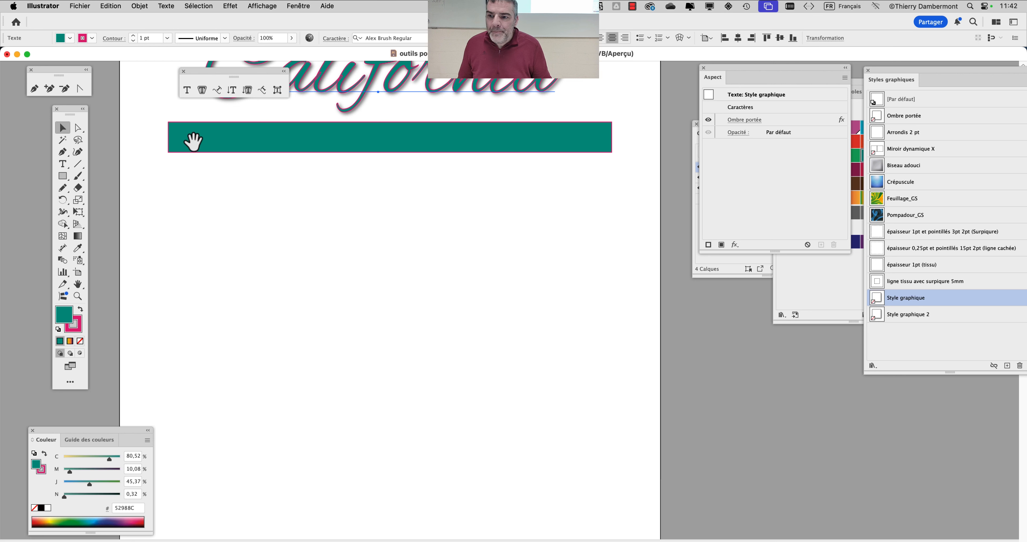
{"action": "left_click", "coordinate": [63, 167]}
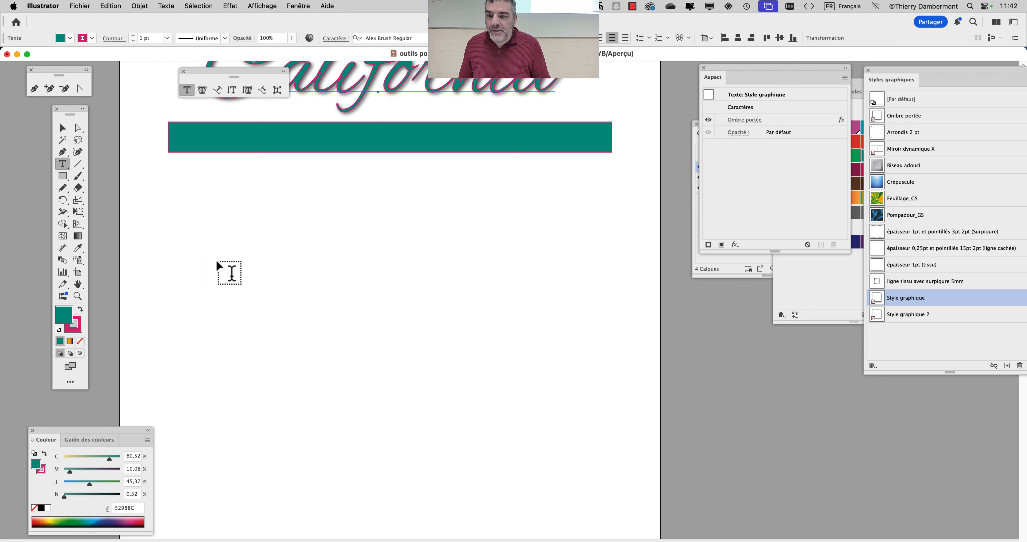
{"action": "left_click", "coordinate": [257, 275]}
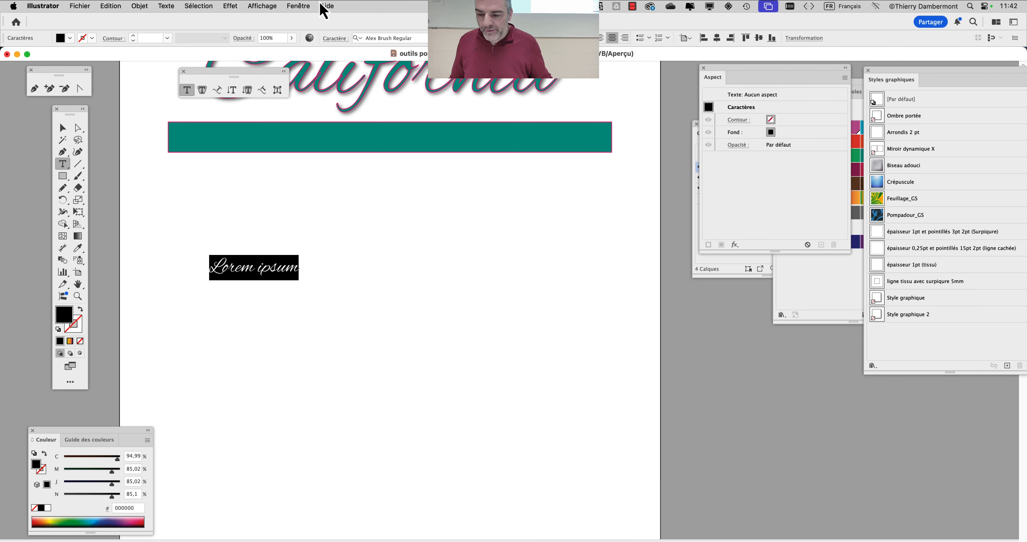
Display the character settings and set the placeholder text's font to Abril Fatface Regular.
{"action": "key", "text": "super+t"}
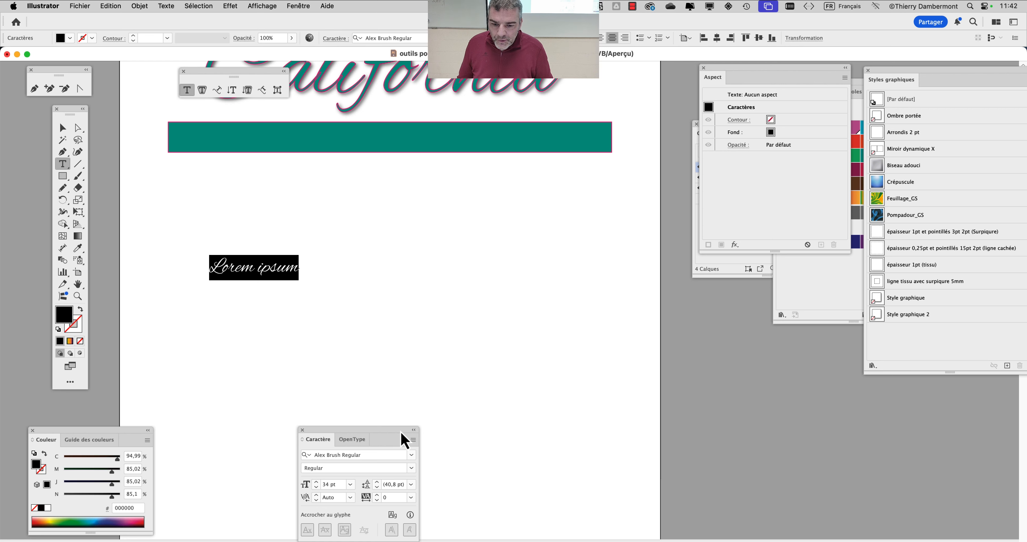
{"action": "left_click_drag", "start_coordinate": [402, 430], "coordinate": [560, 170]}
{"action": "left_click", "coordinate": [571, 194]}
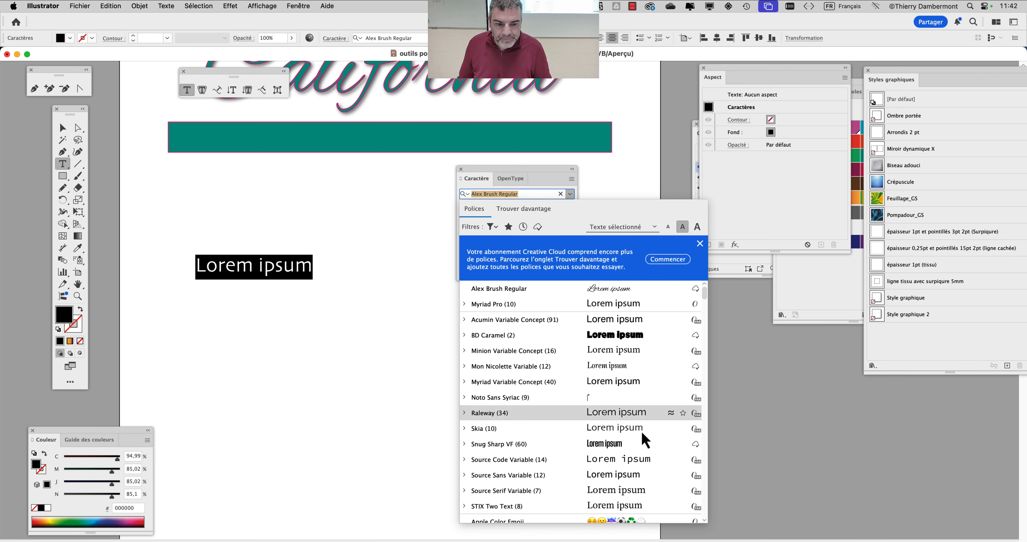
{"action": "scroll", "coordinate": [642, 431], "scroll_direction": "down", "scroll_amount": 5}
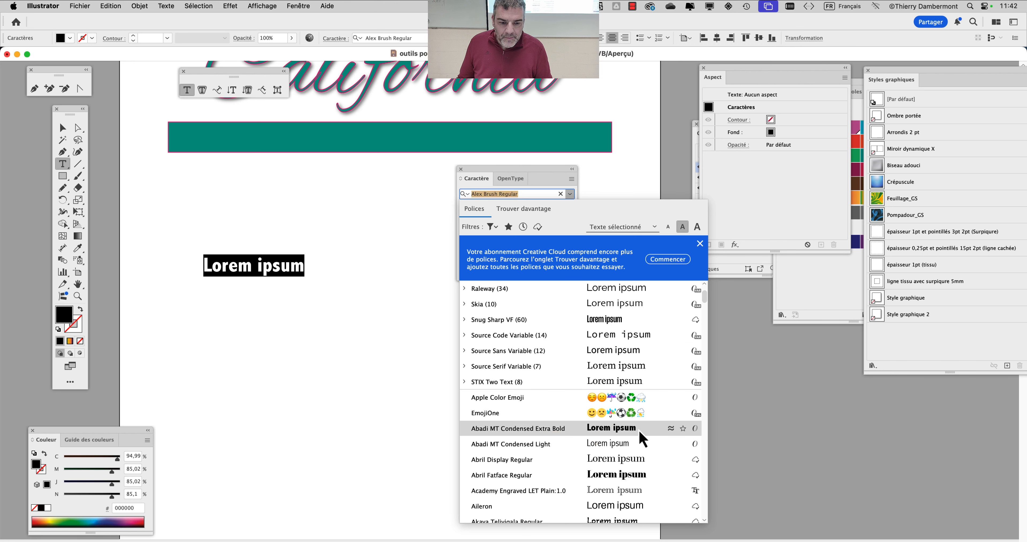
{"action": "scroll", "coordinate": [640, 432], "scroll_direction": "down", "scroll_amount": 5}
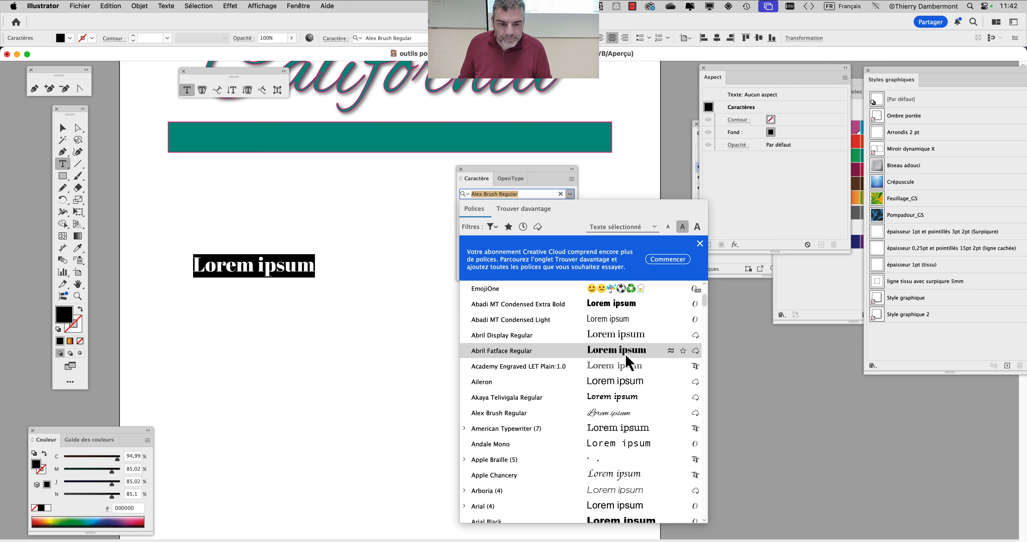
{"action": "left_click", "coordinate": [626, 354]}
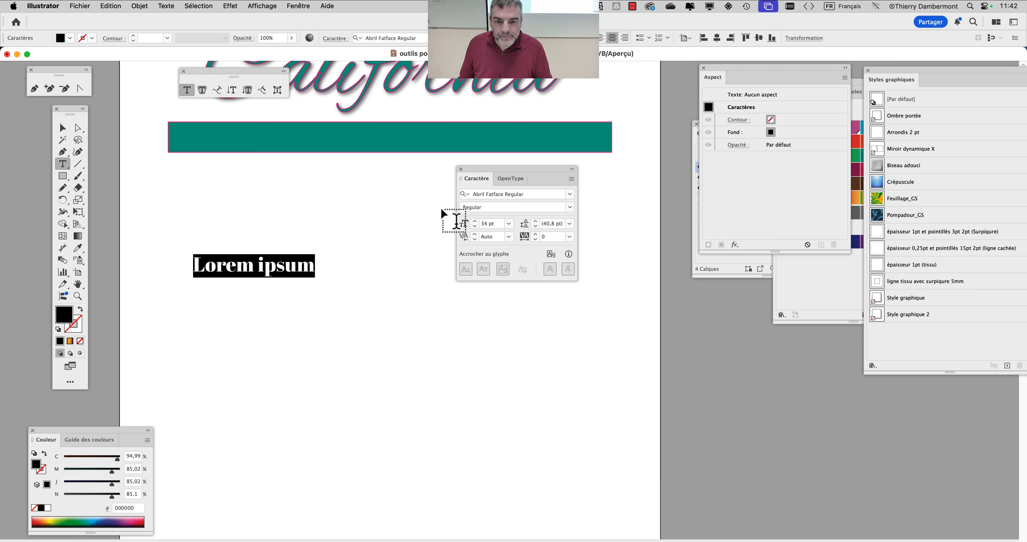
Scale the placeholder text up freely to about 120.6 pt and move it slightly up and to the left.
{"action": "left_click", "coordinate": [81, 214]}
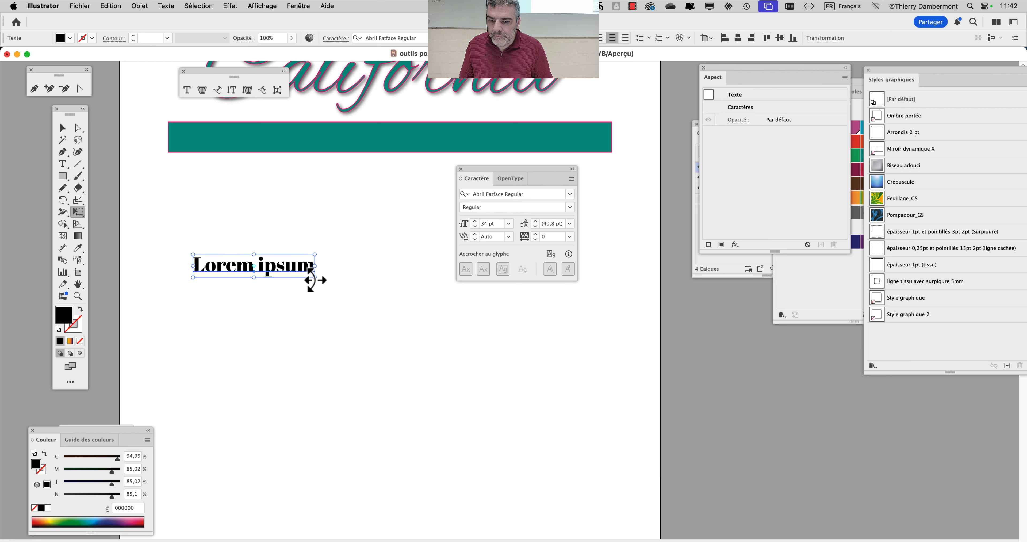
{"action": "left_click_drag", "start_coordinate": [313, 279], "coordinate": [620, 369]}
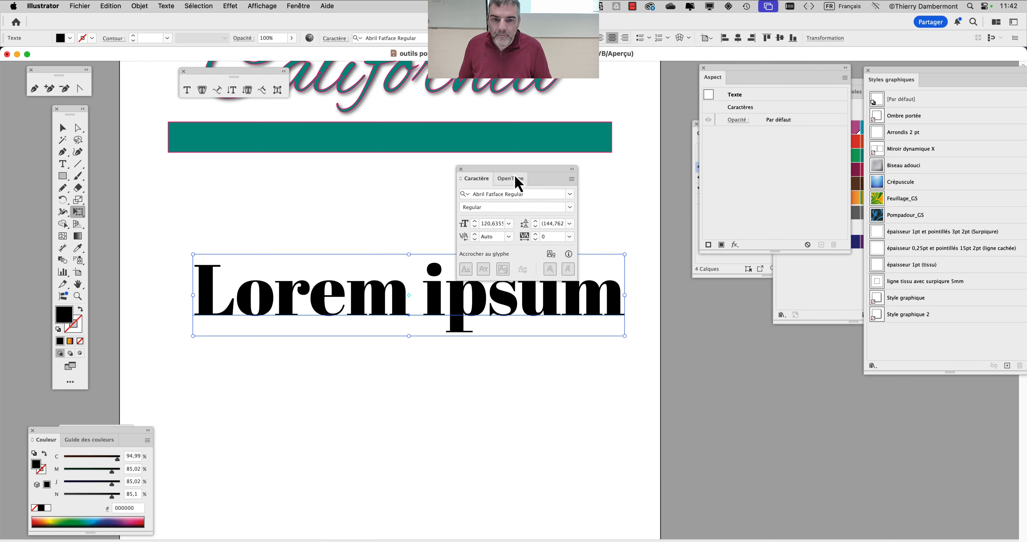
{"action": "left_click_drag", "start_coordinate": [515, 167], "coordinate": [605, 55]}
{"action": "left_click_drag", "start_coordinate": [434, 311], "coordinate": [411, 271]}
Set the kerning of the enlarged placeholder text to Optique.
{"action": "left_click_drag", "start_coordinate": [603, 74], "coordinate": [616, 75]}
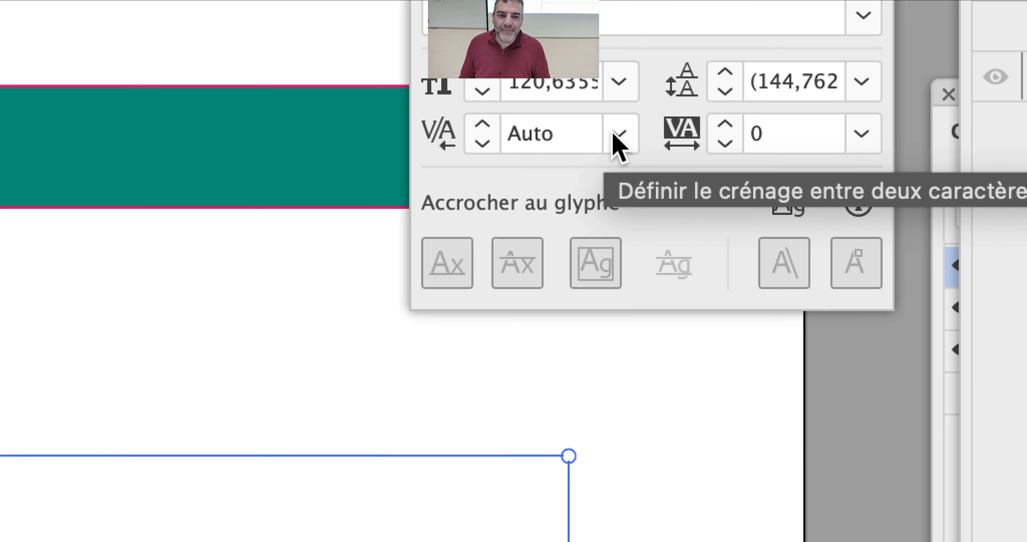
{"action": "left_click", "coordinate": [612, 135]}
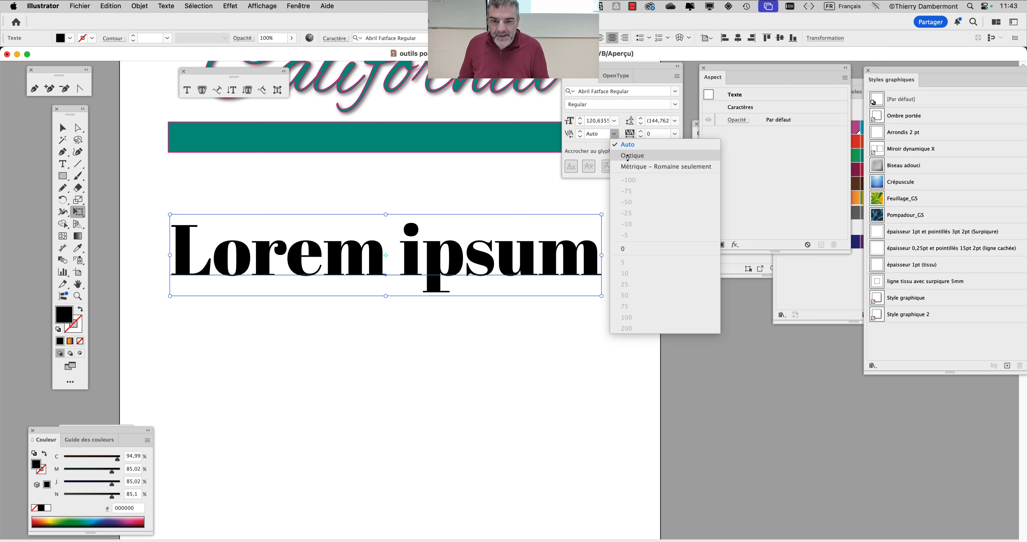
{"action": "left_click", "coordinate": [628, 157]}
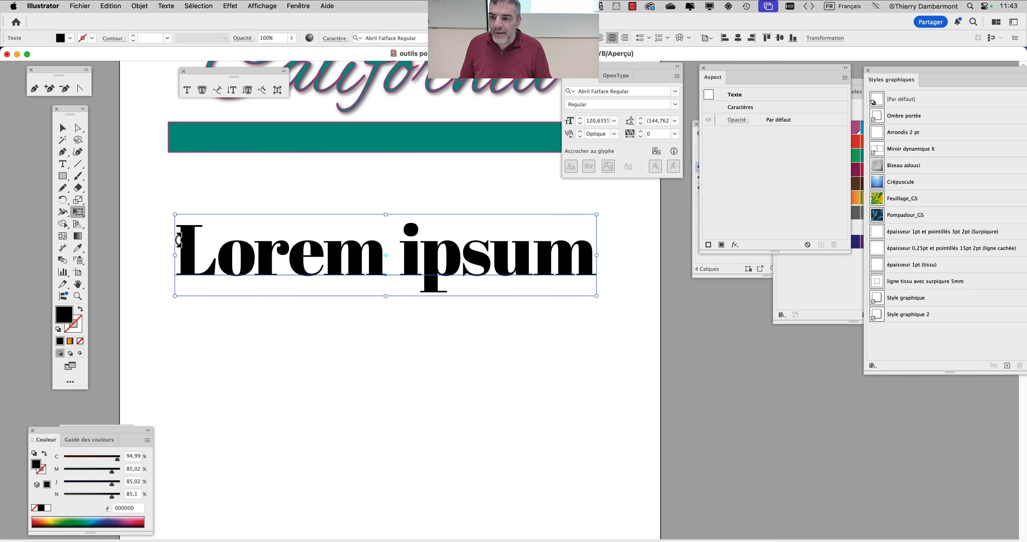
Replace the "Lorem ipsum" placeholder with the word "Barcelona".
{"action": "left_click", "coordinate": [62, 163]}
{"action": "left_click_drag", "start_coordinate": [188, 241], "coordinate": [605, 242]}
{"action": "type", "text": "Barcelona"}
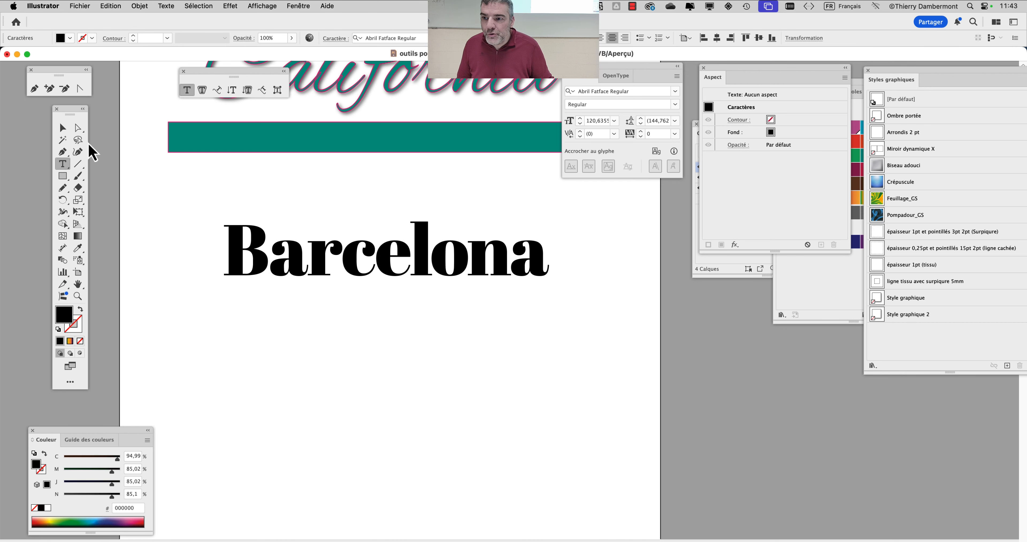
Set the tracking of the whole Barcelona text object to 30.
{"action": "left_click", "coordinate": [62, 128]}
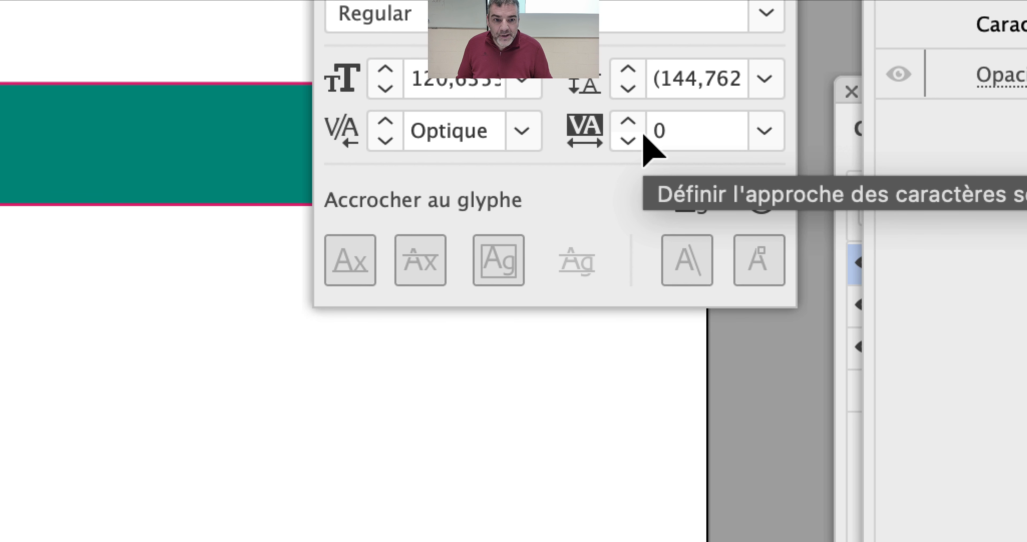
{"action": "left_click", "coordinate": [637, 123]}
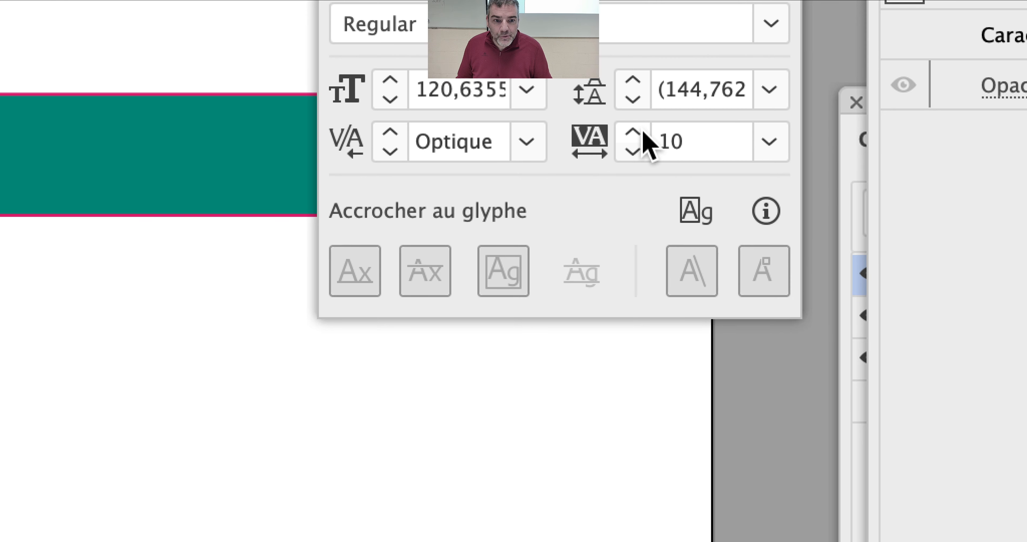
{"action": "left_click", "coordinate": [637, 123]}
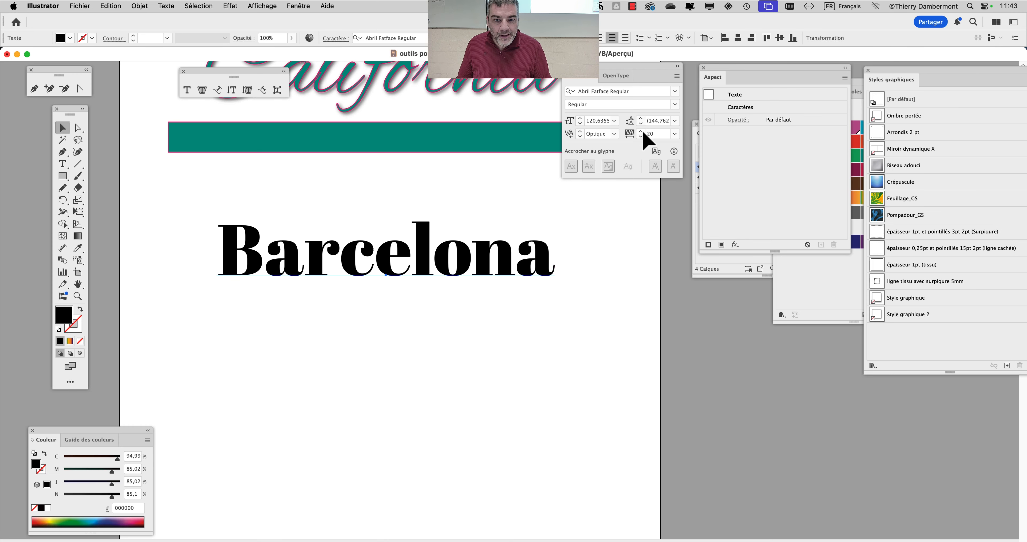
{"action": "left_click", "coordinate": [642, 130]}
{"action": "left_click", "coordinate": [642, 131]}
{"action": "left_click", "coordinate": [642, 131]}
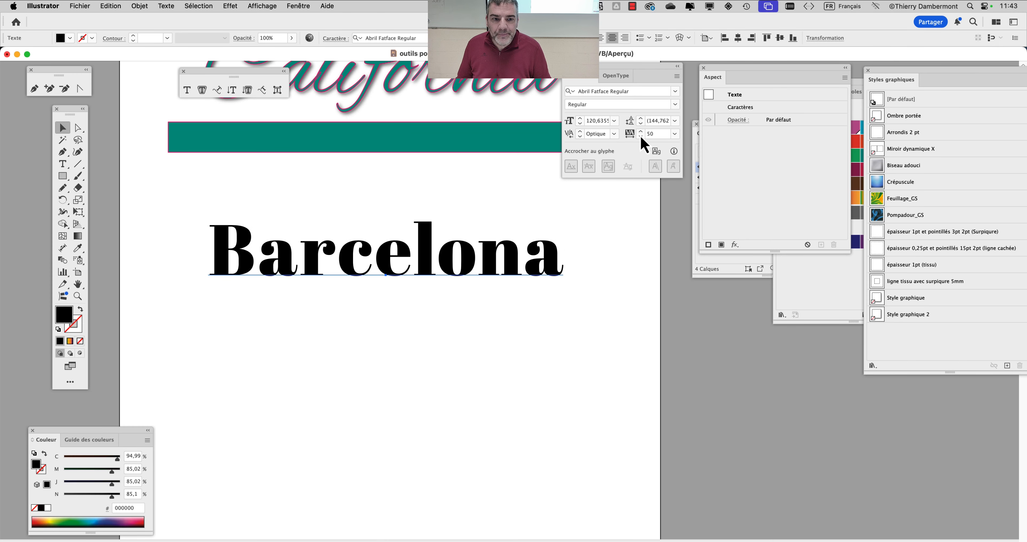
{"action": "left_click", "coordinate": [641, 136]}
{"action": "left_click", "coordinate": [641, 137]}
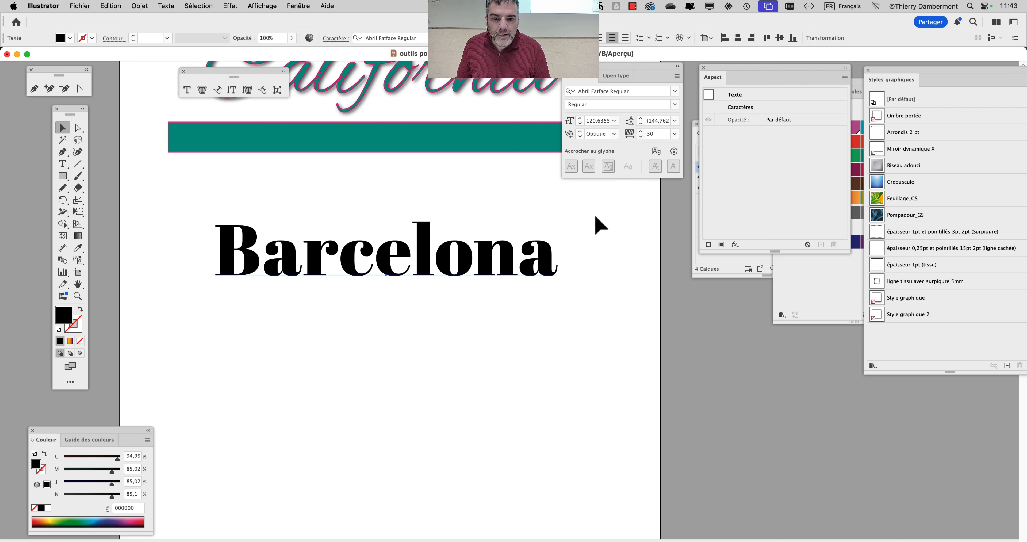
Reposition the Barcelona text below the green bar and check which styles its font offers.
{"action": "left_click_drag", "start_coordinate": [434, 281], "coordinate": [436, 316]}
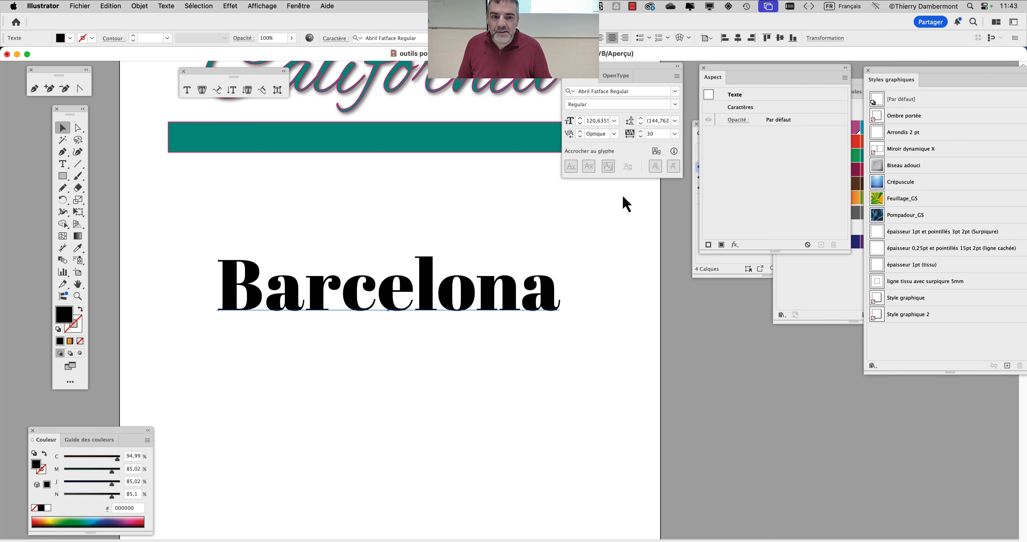
{"action": "left_click_drag", "start_coordinate": [588, 66], "coordinate": [608, 184]}
{"action": "left_click", "coordinate": [685, 216]}
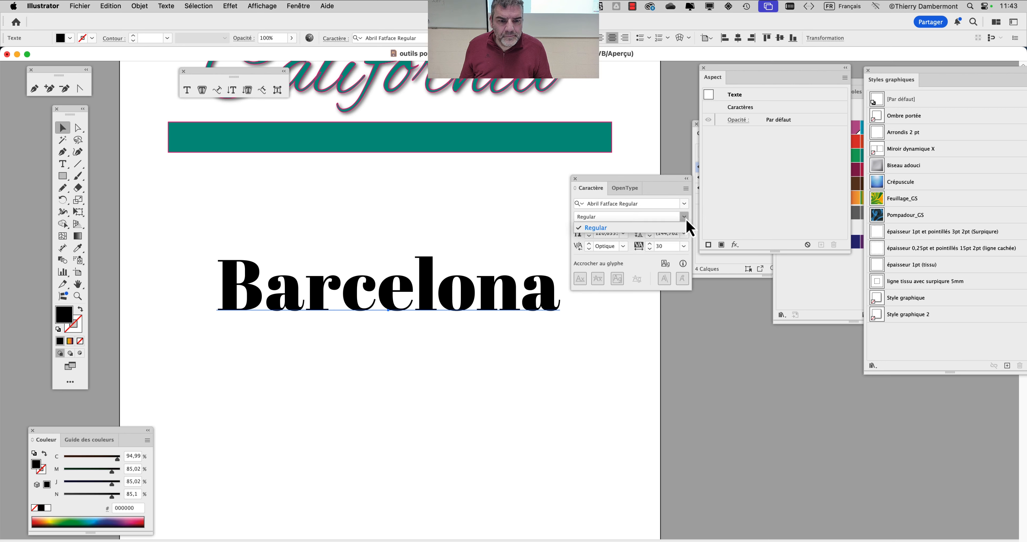
{"action": "left_click", "coordinate": [605, 194]}
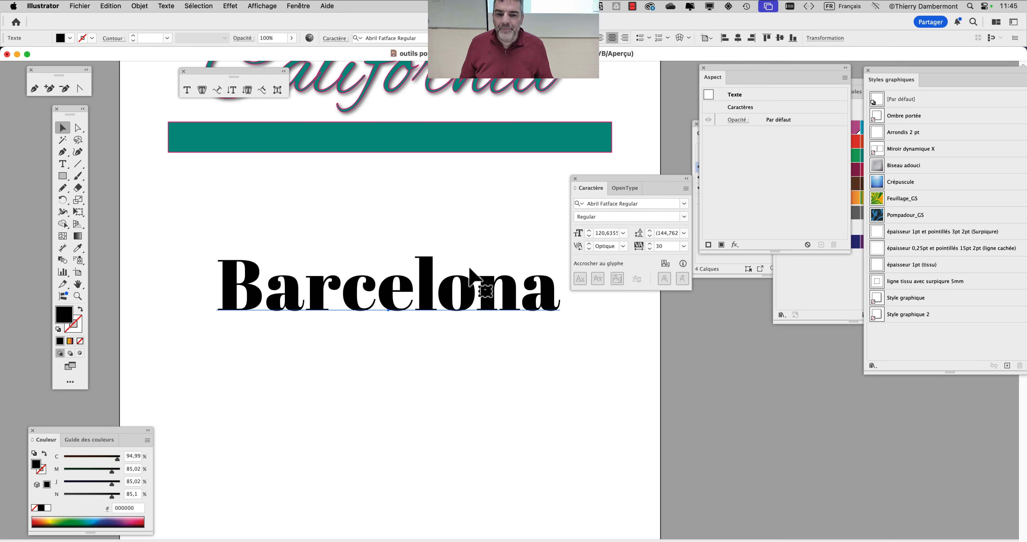
{"action": "left_click_drag", "start_coordinate": [471, 293], "coordinate": [463, 239]}
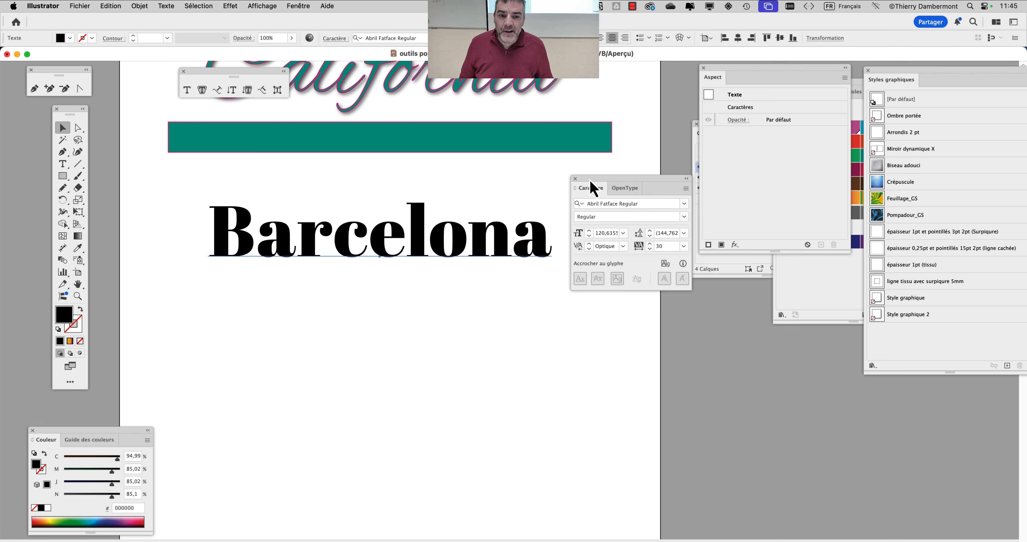
{"action": "left_click_drag", "start_coordinate": [594, 188], "coordinate": [630, 221]}
{"action": "mouse_move", "coordinate": [493, 261]}
{"action": "left_mouse_down"}
{"action": "mouse_move", "coordinate": [498, 269]}
{"action": "mouse_move", "coordinate": [500, 254]}
{"action": "left_mouse_up"}
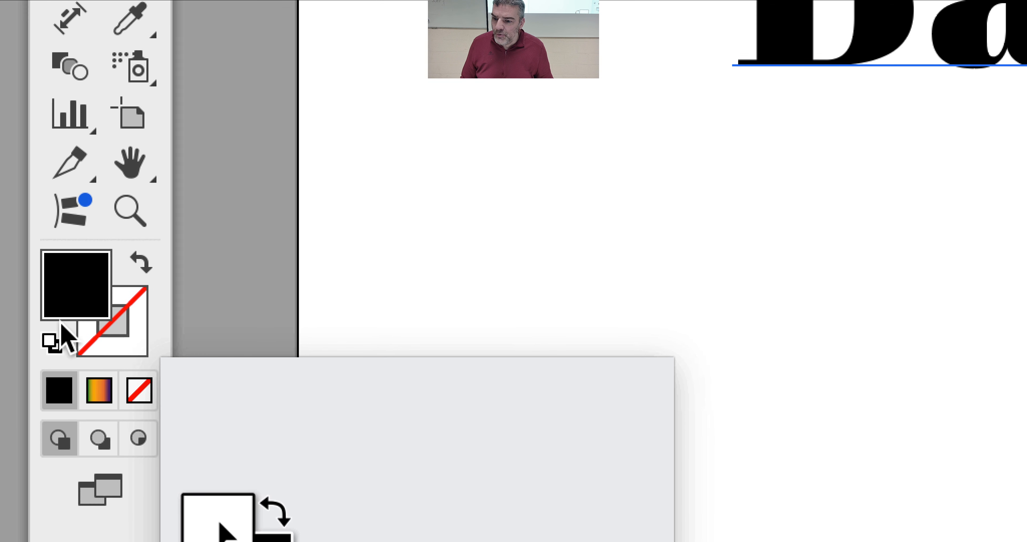
Remove the fill from the Barcelona text and check its letter shapes in outline view.
{"action": "left_click", "coordinate": [142, 407]}
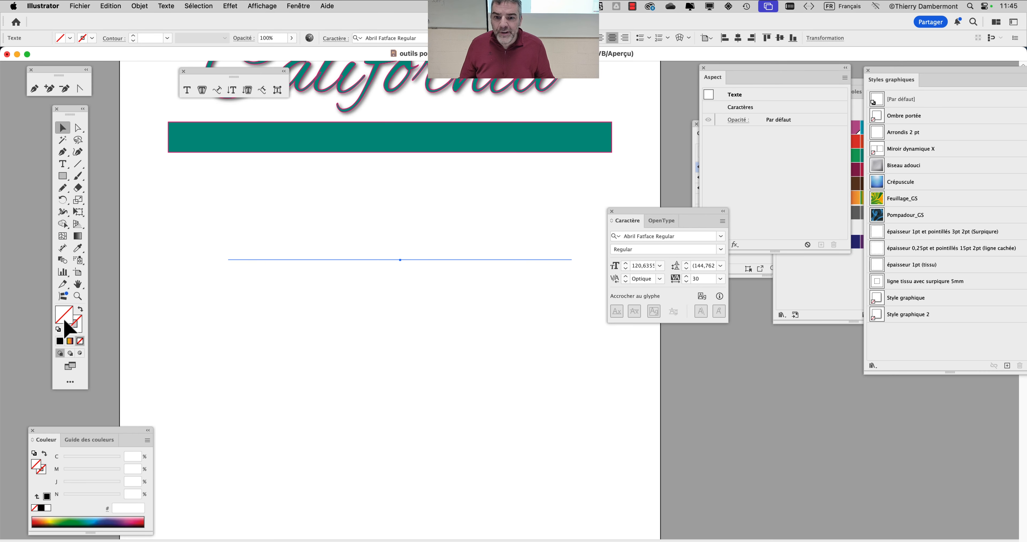
{"action": "key", "text": "super+y"}
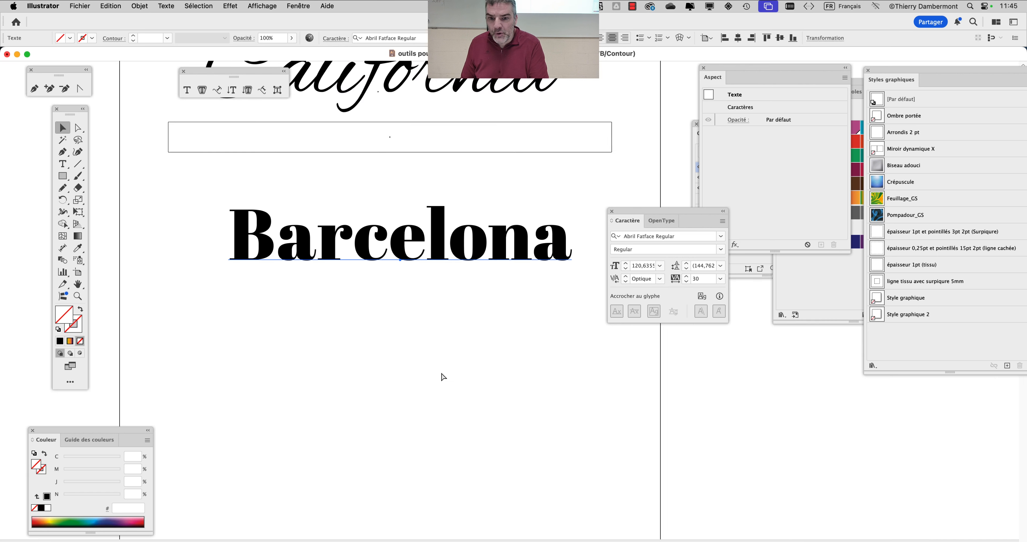
{"action": "key", "text": "super+y"}
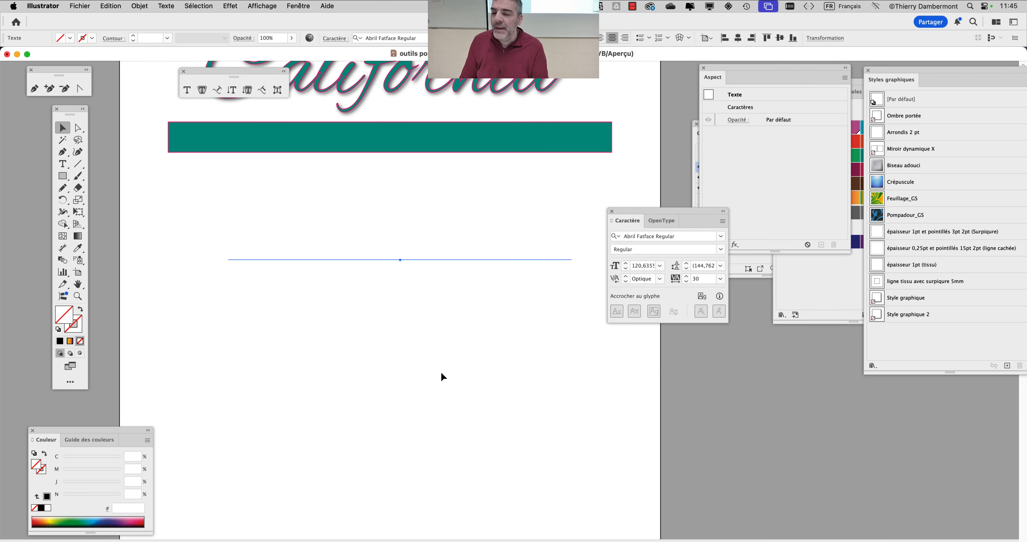
Add a new fill to the Barcelona text object through its appearance.
{"action": "scroll", "coordinate": [387, 298], "scroll_direction": "right", "scroll_amount": 3}
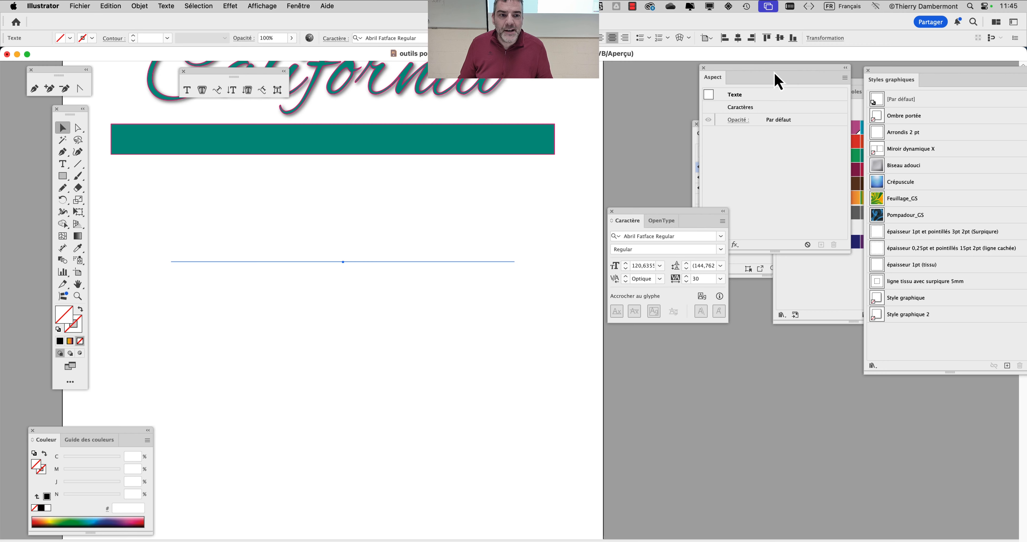
{"action": "left_click_drag", "start_coordinate": [778, 82], "coordinate": [484, 184]}
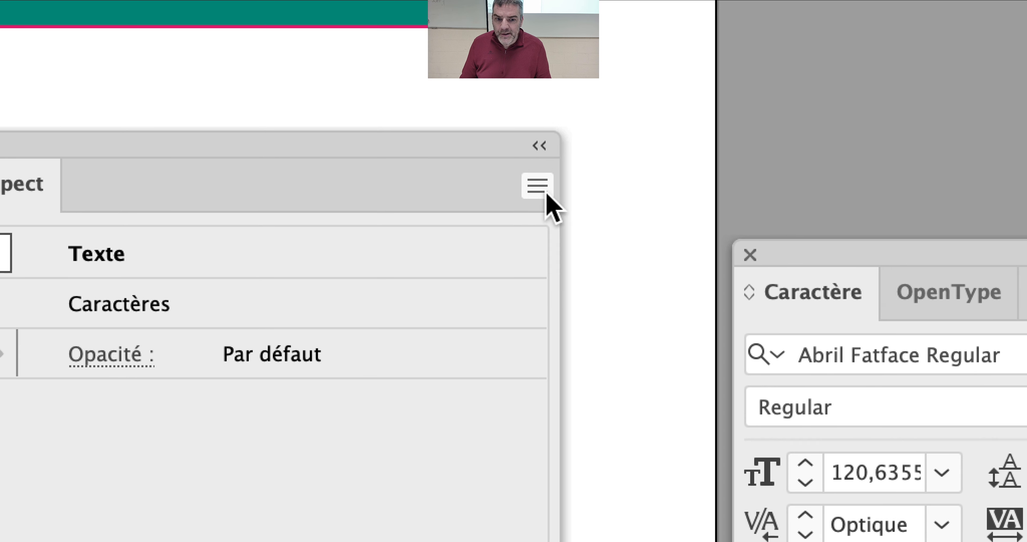
{"action": "left_click", "coordinate": [547, 194]}
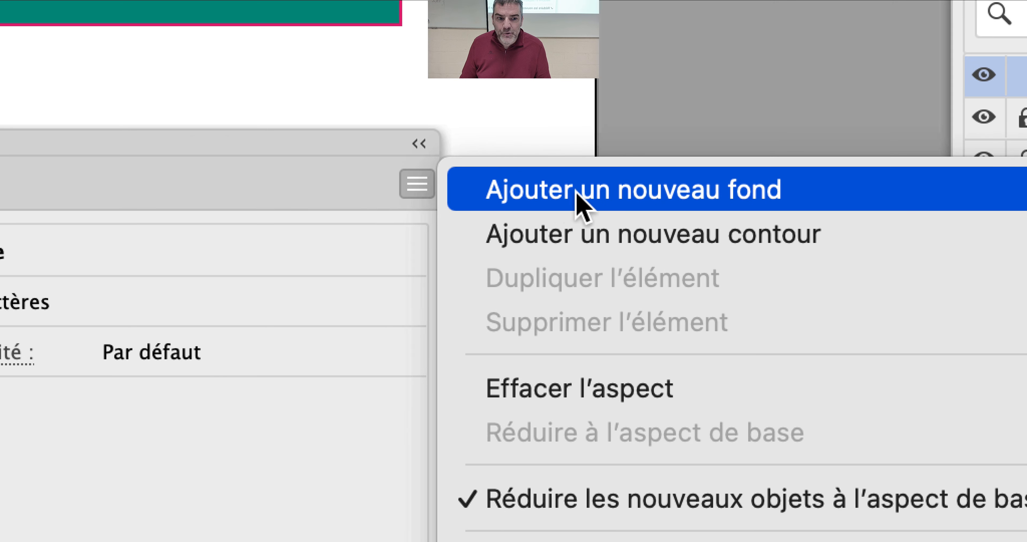
{"action": "left_click", "coordinate": [578, 194]}
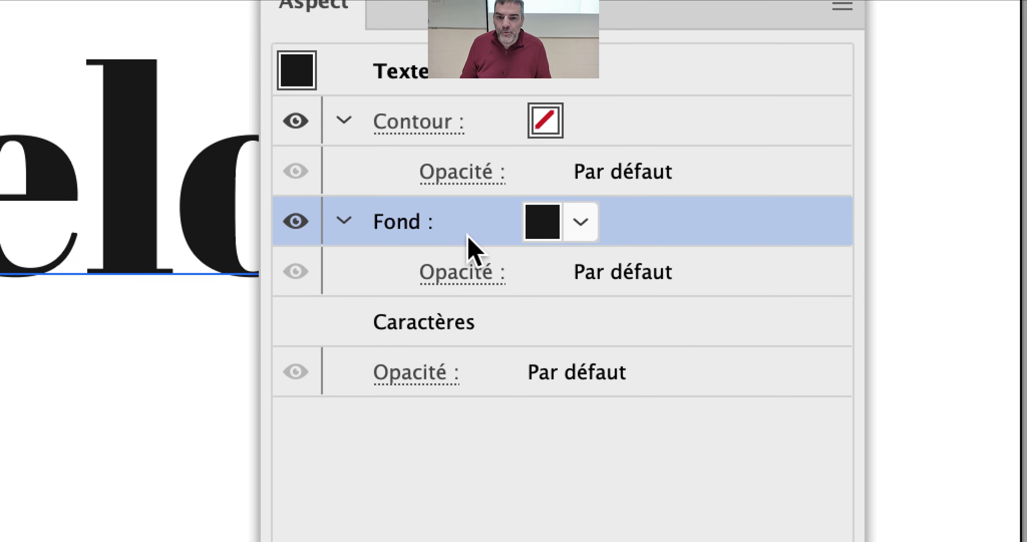
Try a green swatch and several gradient swatches on the Barcelona fill, ending with the purple-orange-teal gradient.
{"action": "left_click", "coordinate": [580, 222]}
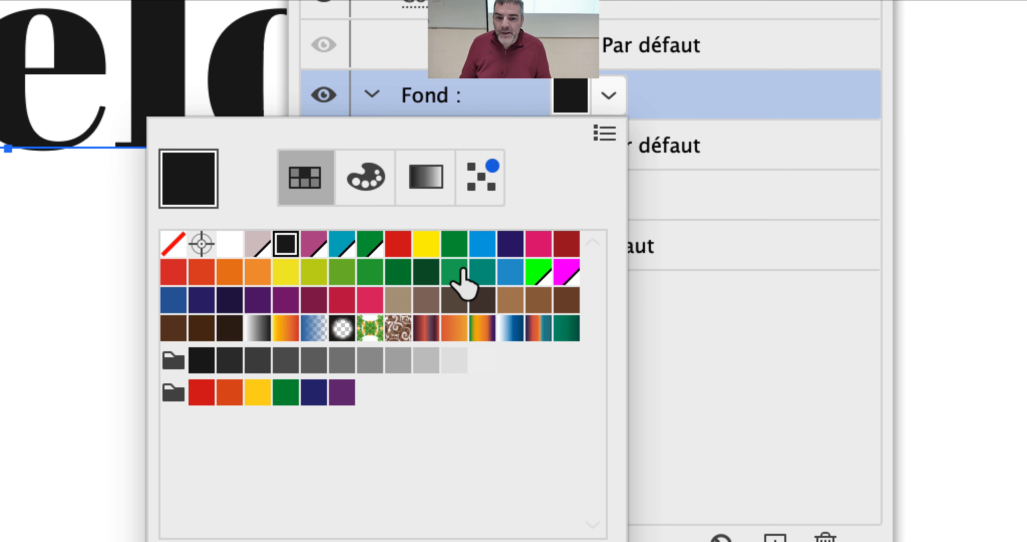
{"action": "left_click", "coordinate": [387, 360]}
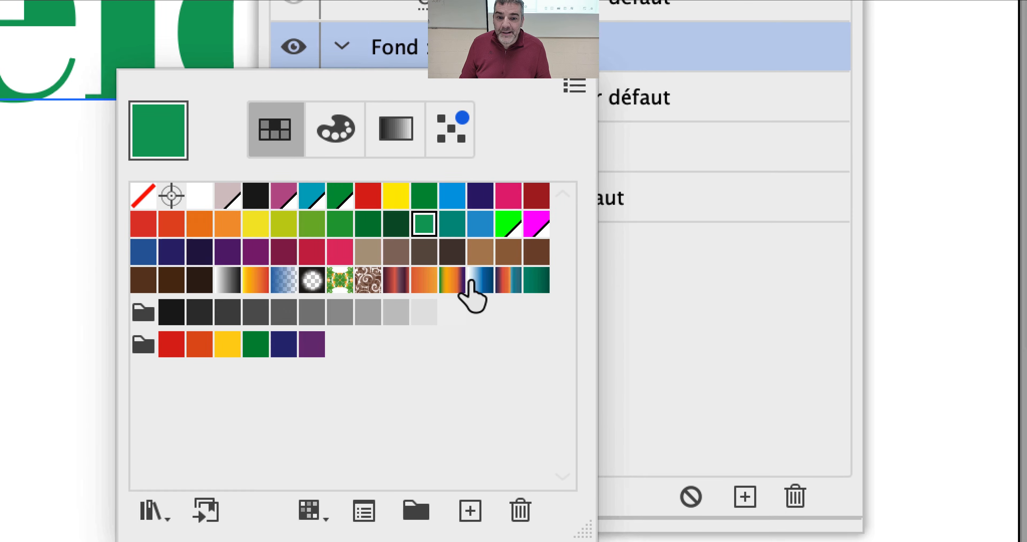
{"action": "left_click", "coordinate": [471, 280]}
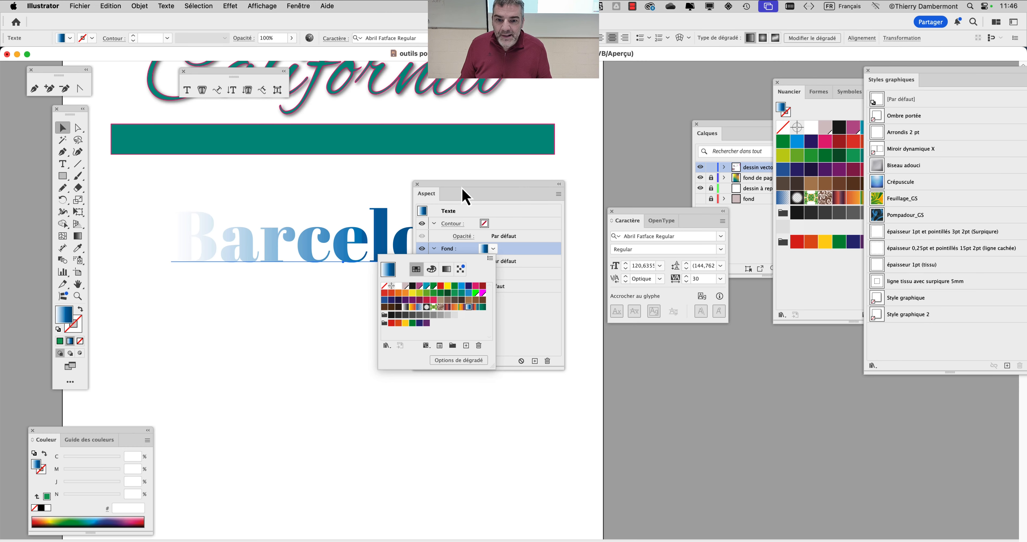
{"action": "left_click_drag", "start_coordinate": [466, 196], "coordinate": [738, 141]}
{"action": "left_click_drag", "start_coordinate": [795, 96], "coordinate": [567, 88]}
{"action": "left_click", "coordinate": [617, 189]}
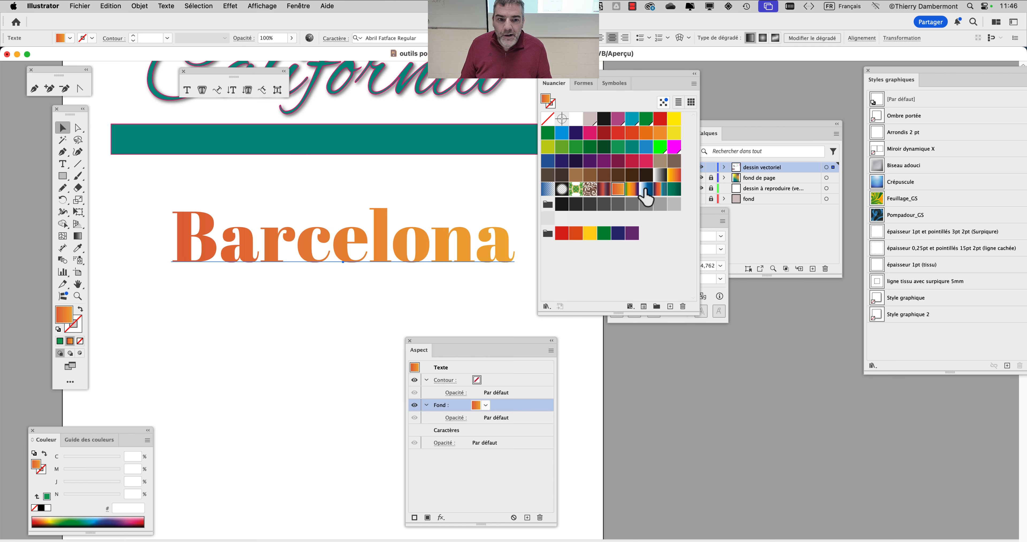
{"action": "left_click", "coordinate": [661, 191]}
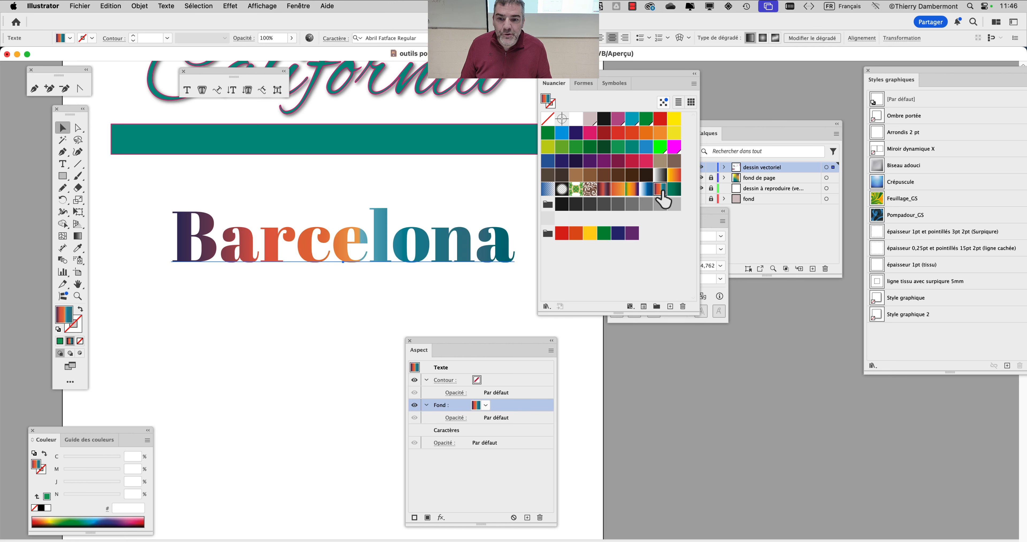
Try redrawing the gradient direction across the Barcelona letters, diagonally for the multicolour gradient and near-vertically for a red and purple one.
{"action": "left_click", "coordinate": [78, 235]}
{"action": "mouse_move", "coordinate": [303, 198]}
{"action": "left_mouse_down"}
{"action": "mouse_move", "coordinate": [381, 289]}
{"action": "mouse_move", "coordinate": [379, 307]}
{"action": "mouse_move", "coordinate": [346, 305]}
{"action": "mouse_move", "coordinate": [384, 302]}
{"action": "left_mouse_up"}
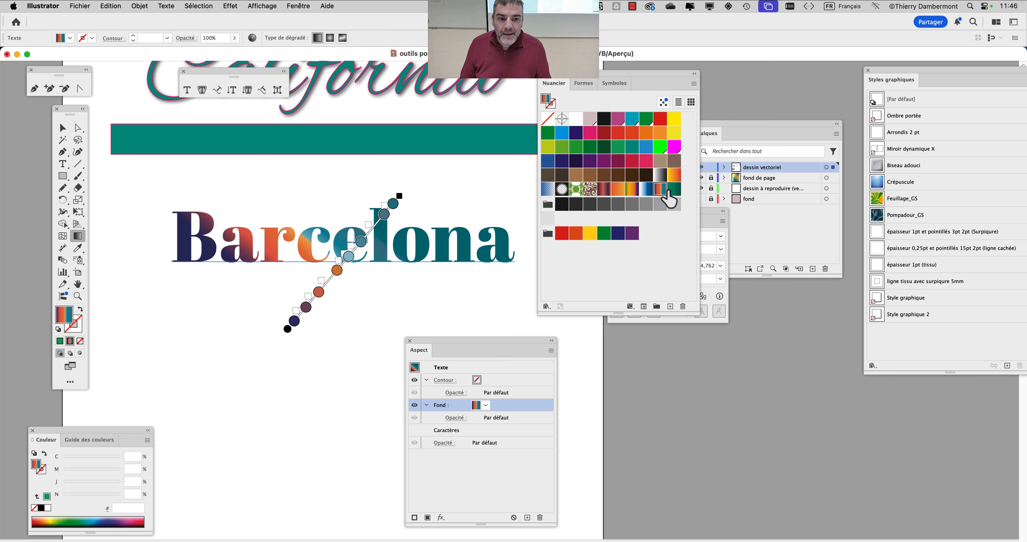
{"action": "left_click", "coordinate": [604, 190]}
{"action": "left_click_drag", "start_coordinate": [355, 196], "coordinate": [369, 297]}
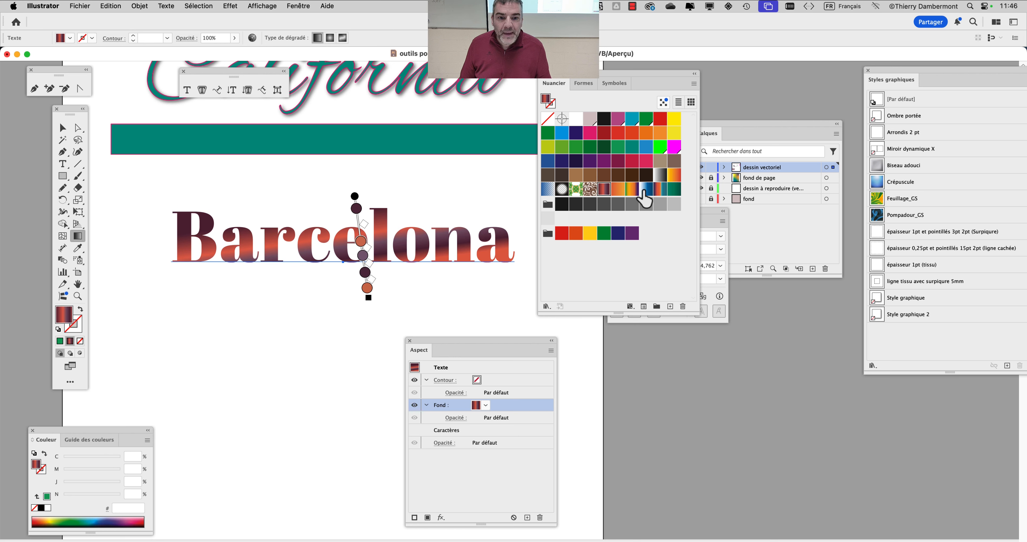
Try the green foliage pattern and the brown scroll pattern swatches as the Barcelona fill.
{"action": "left_click", "coordinate": [590, 189]}
{"action": "left_click", "coordinate": [577, 190]}
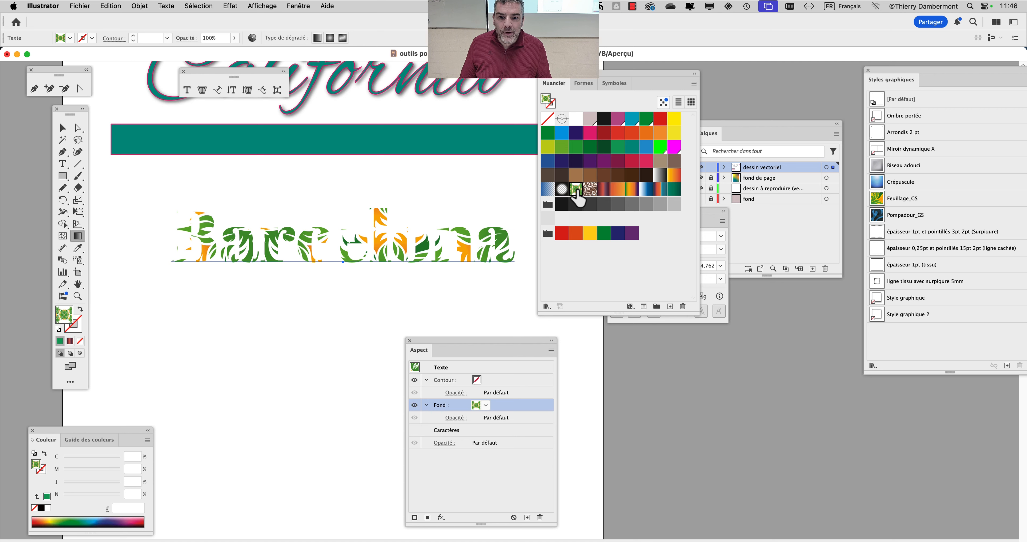
{"action": "left_click", "coordinate": [590, 190]}
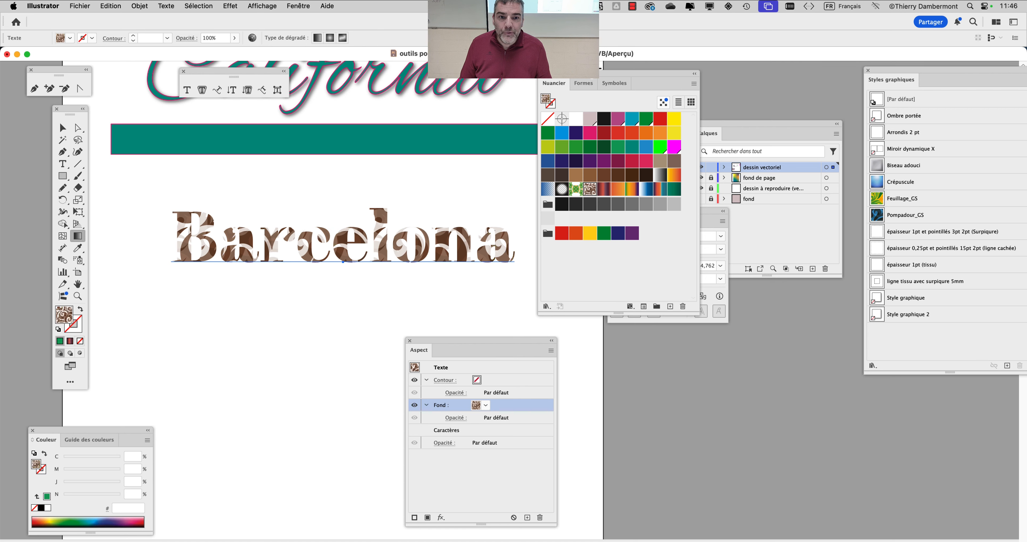
Load the Héritage décoratif swatch library from the decorative patterns.
{"action": "left_click_drag", "start_coordinate": [596, 84], "coordinate": [620, 109]}
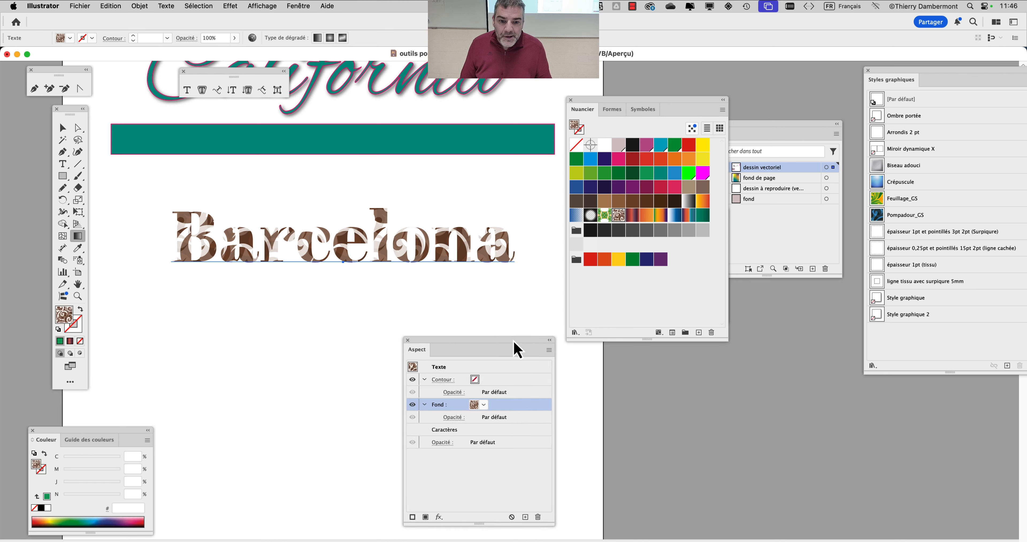
{"action": "left_click_drag", "start_coordinate": [529, 350], "coordinate": [377, 370]}
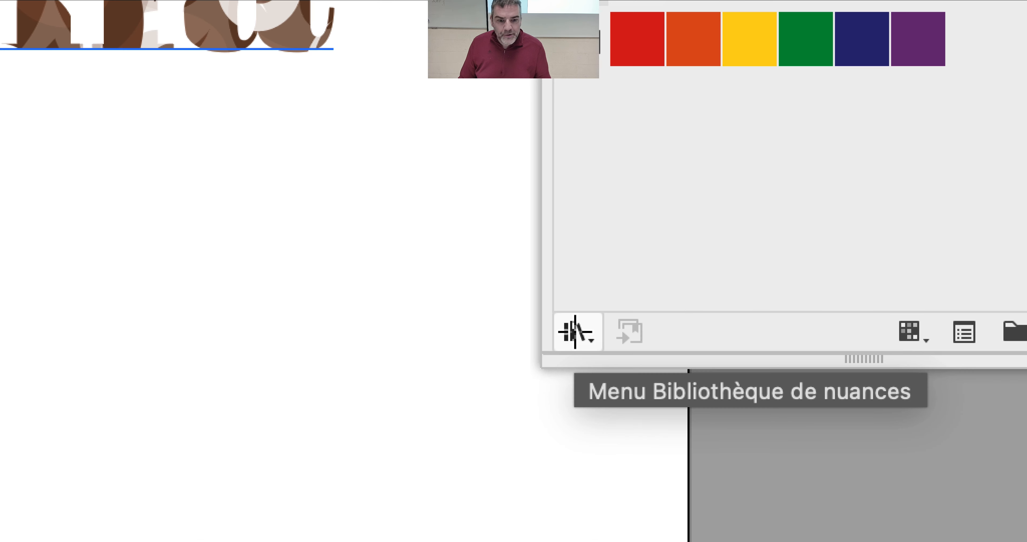
{"action": "left_click", "coordinate": [575, 333]}
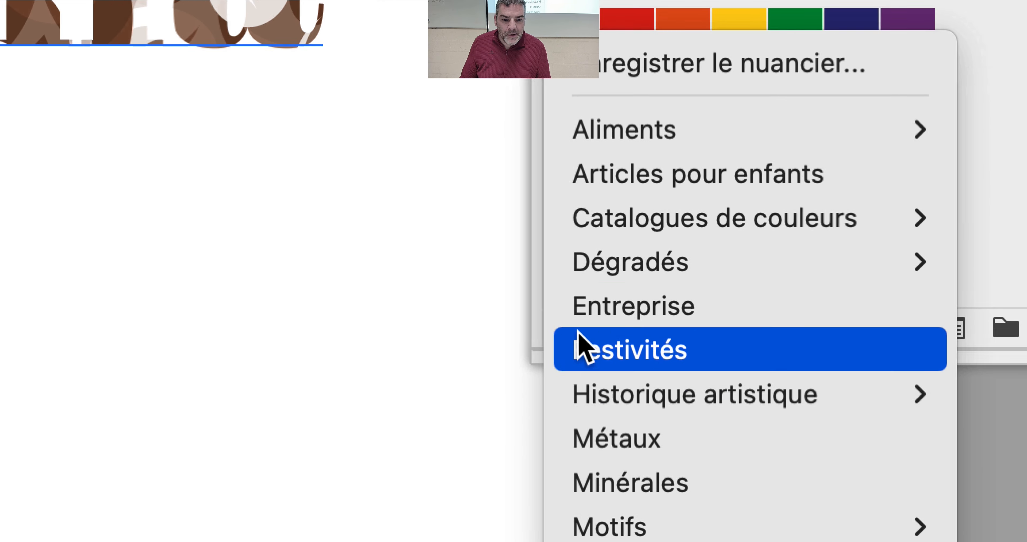
{"action": "mouse_move", "coordinate": [678, 536]}
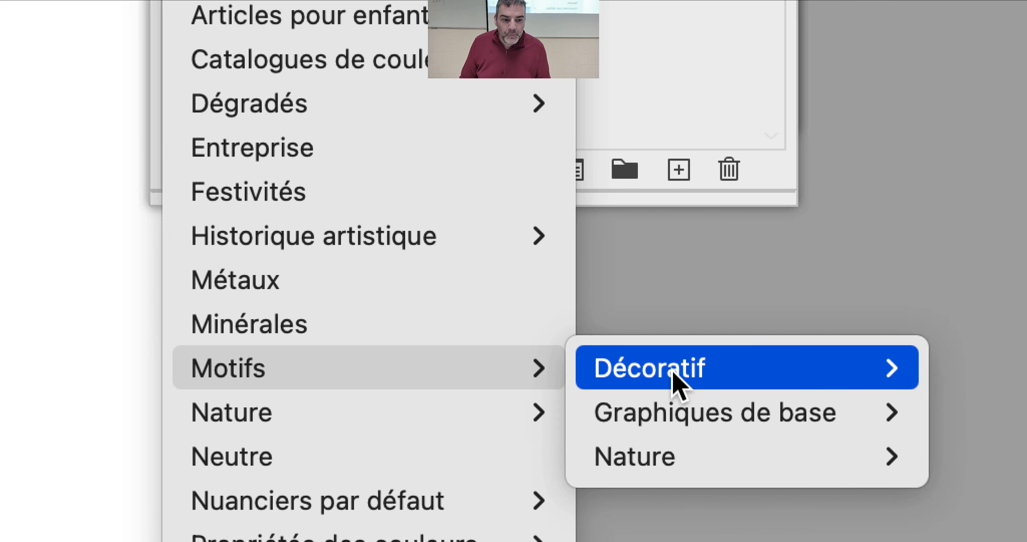
{"action": "mouse_move", "coordinate": [845, 383]}
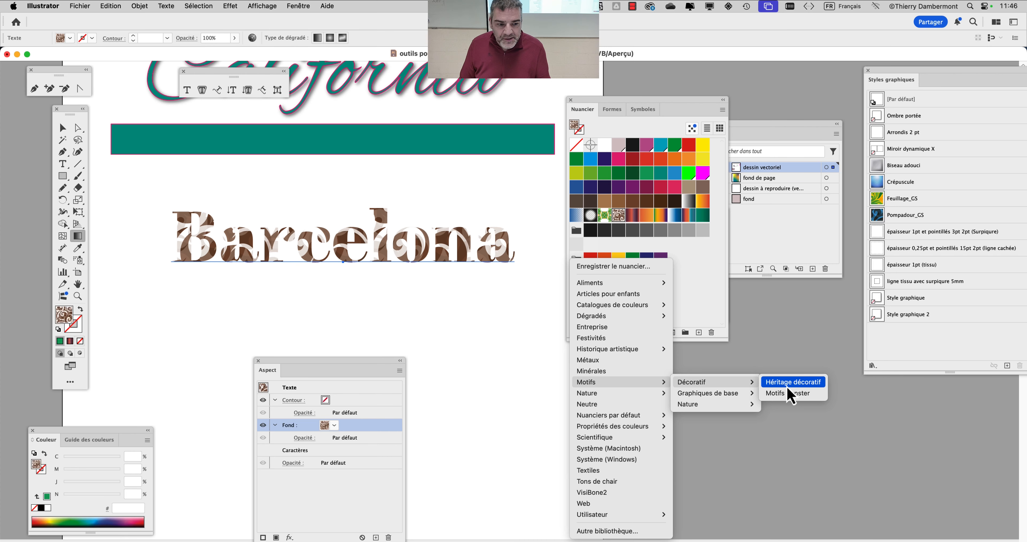
{"action": "left_click", "coordinate": [790, 383]}
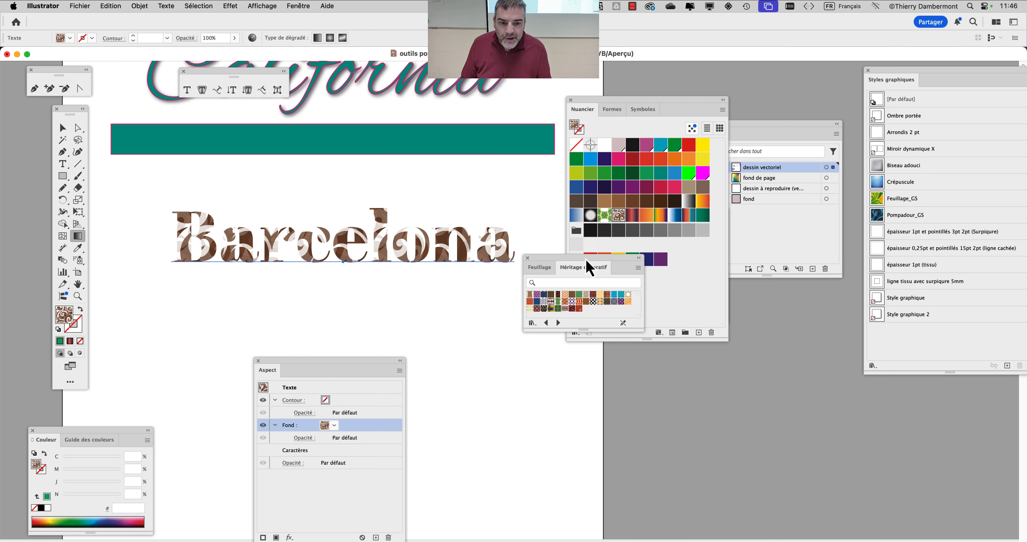
Display the Héritage décoratif swatches as large thumbnails and enlarge the library so all patterns fit.
{"action": "left_click_drag", "start_coordinate": [590, 267], "coordinate": [497, 280]}
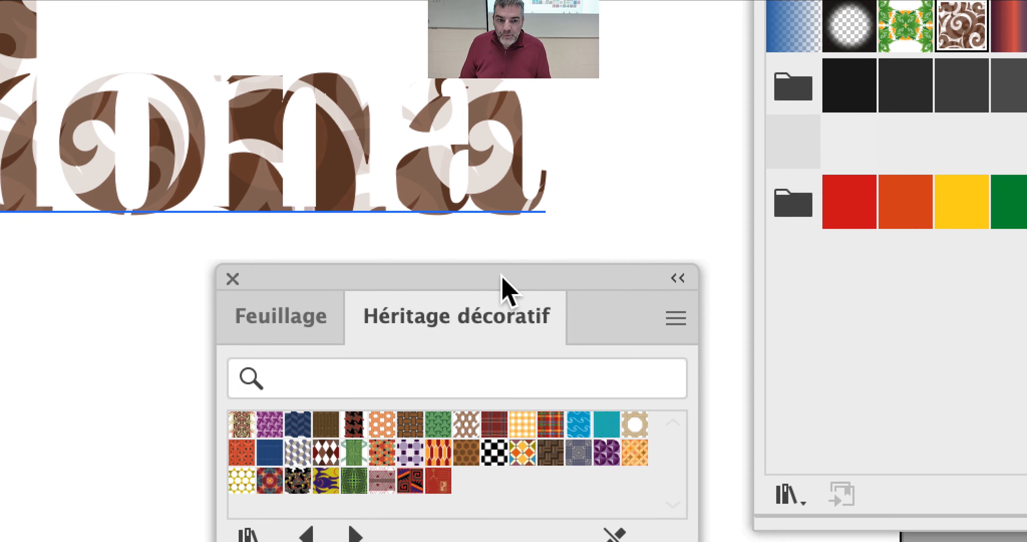
{"action": "left_click", "coordinate": [676, 318]}
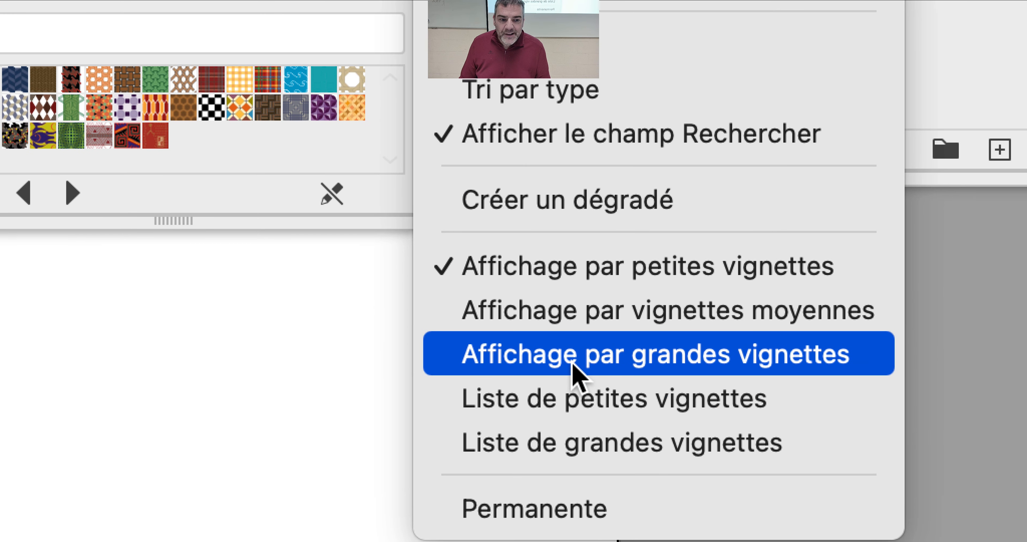
{"action": "left_click", "coordinate": [573, 363]}
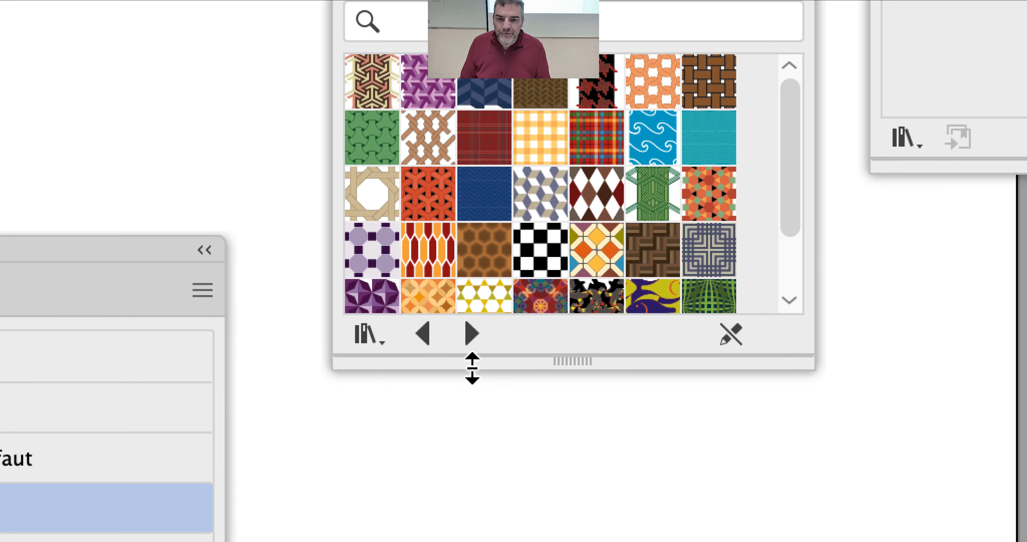
{"action": "left_click_drag", "start_coordinate": [472, 368], "coordinate": [470, 479]}
Test several Héritage décoratif patterns on the Barcelona fill and finish with the navy blue chevron pattern.
{"action": "left_click", "coordinate": [431, 249]}
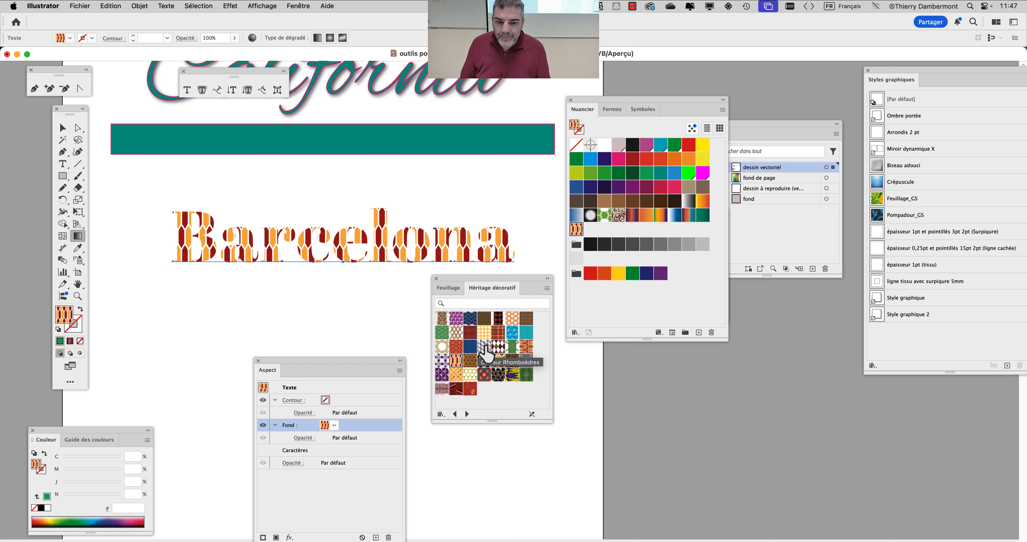
{"action": "left_click", "coordinate": [485, 346]}
{"action": "left_click", "coordinate": [497, 348]}
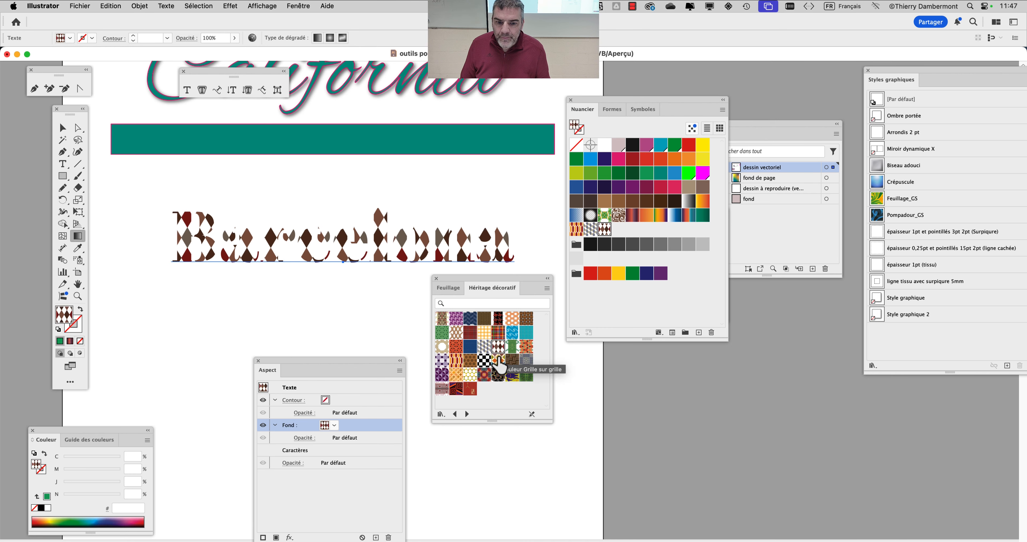
{"action": "left_click", "coordinate": [499, 360]}
{"action": "left_click", "coordinate": [470, 318]}
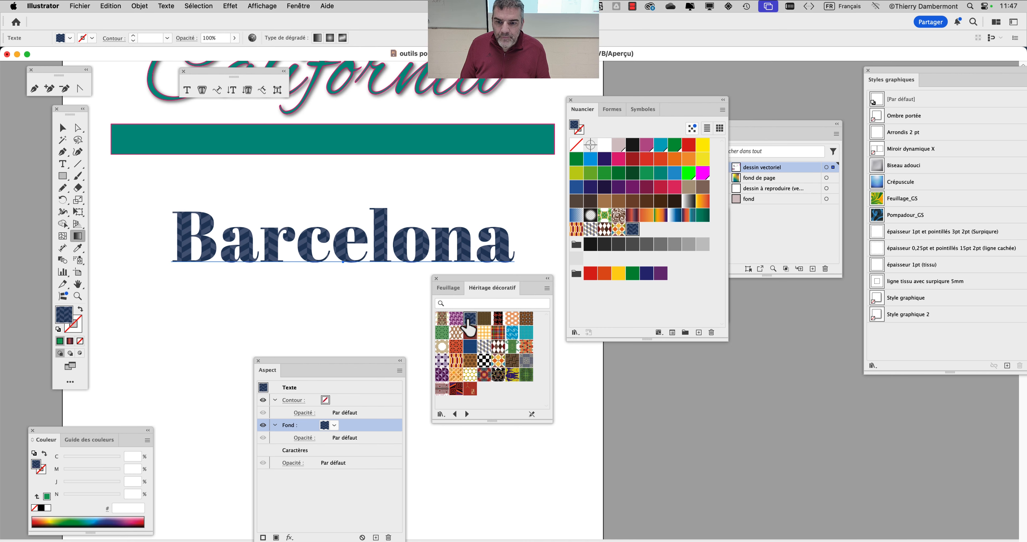
Clear the floating panels away from the Barcelona text and examine its pattern fill up close.
{"action": "scroll", "coordinate": [317, 232], "scroll_direction": "up", "scroll_amount": 3}
{"action": "left_click_drag", "start_coordinate": [619, 103], "coordinate": [774, 382]}
{"action": "left_click_drag", "start_coordinate": [487, 289], "coordinate": [501, 385]}
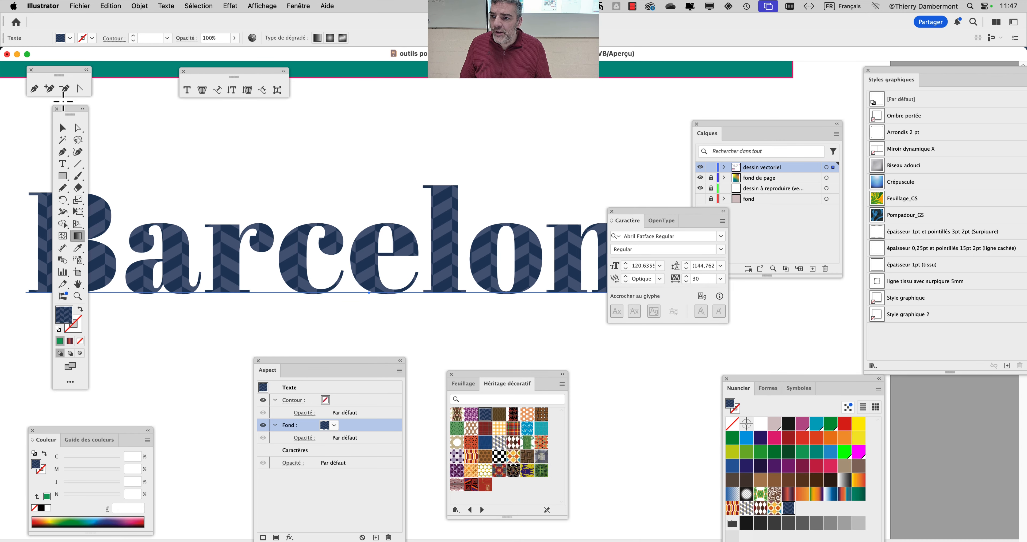
{"action": "left_click_drag", "start_coordinate": [67, 116], "coordinate": [36, 119]}
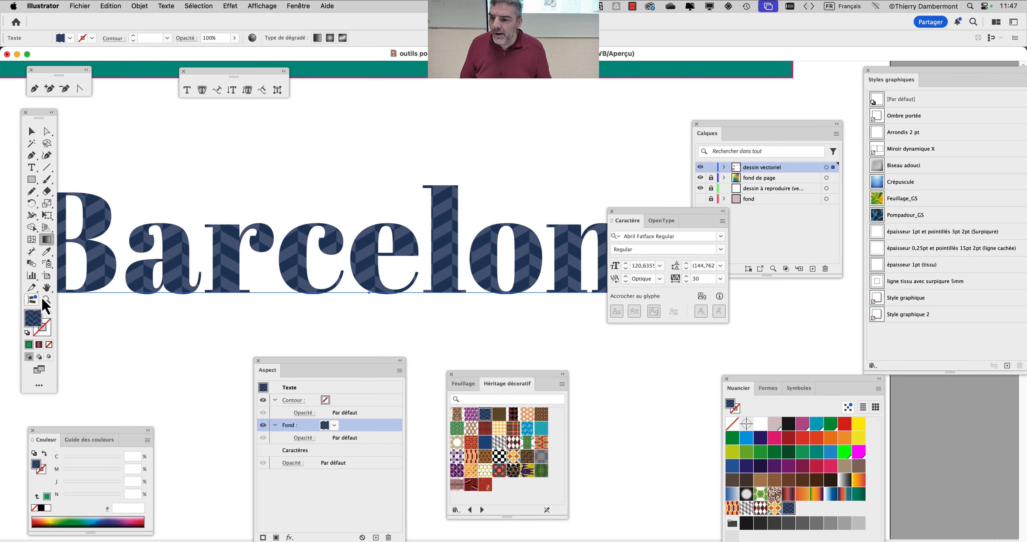
{"action": "left_click", "coordinate": [47, 288]}
{"action": "left_click_drag", "start_coordinate": [369, 228], "coordinate": [357, 296]}
{"action": "scroll", "coordinate": [444, 214], "scroll_direction": "down", "scroll_amount": 3}
{"action": "key", "text": "v"}
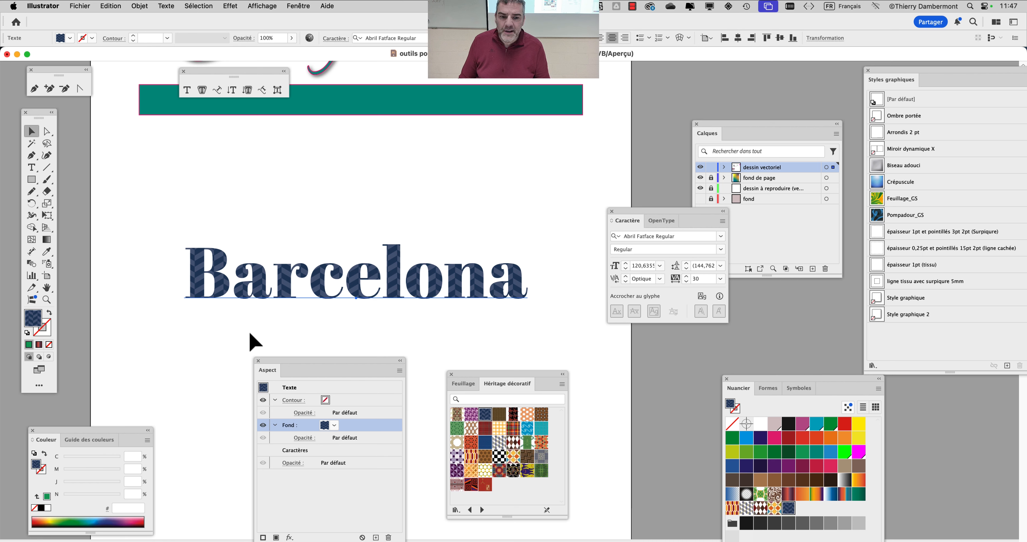
Give the Barcelona text's stroke a green swatch and a weight of 2 pt.
{"action": "left_click_drag", "start_coordinate": [377, 368], "coordinate": [697, 87]}
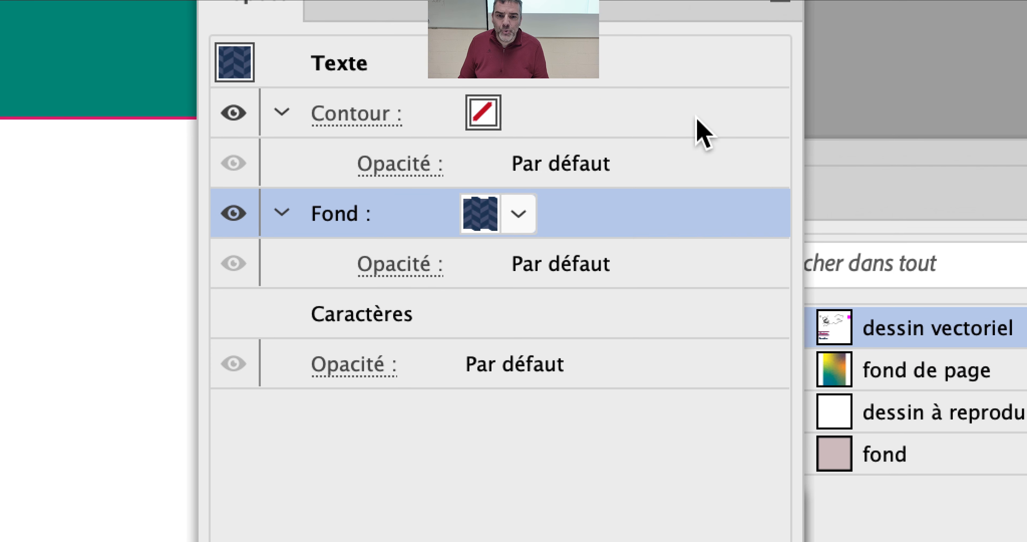
{"action": "left_click", "coordinate": [680, 155]}
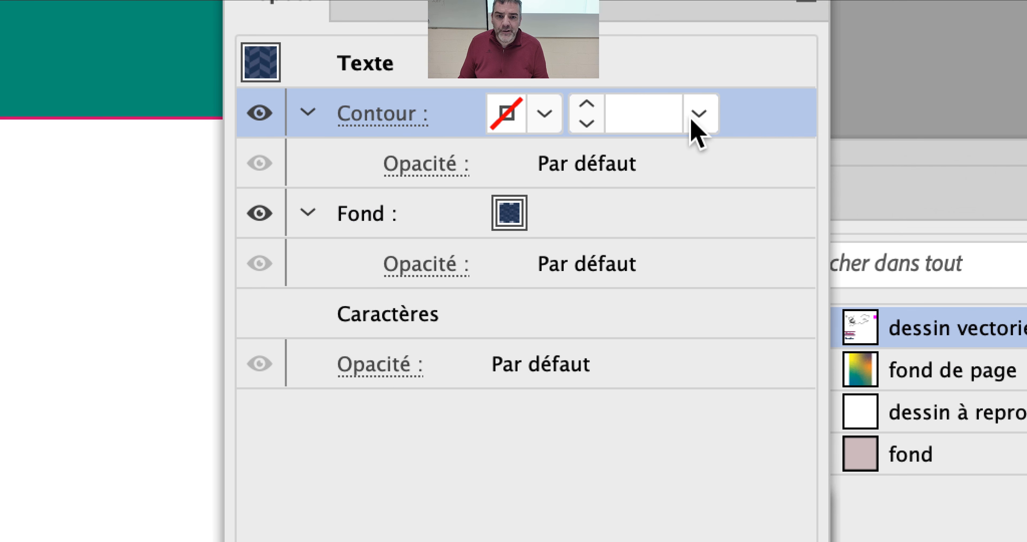
{"action": "left_click", "coordinate": [679, 120]}
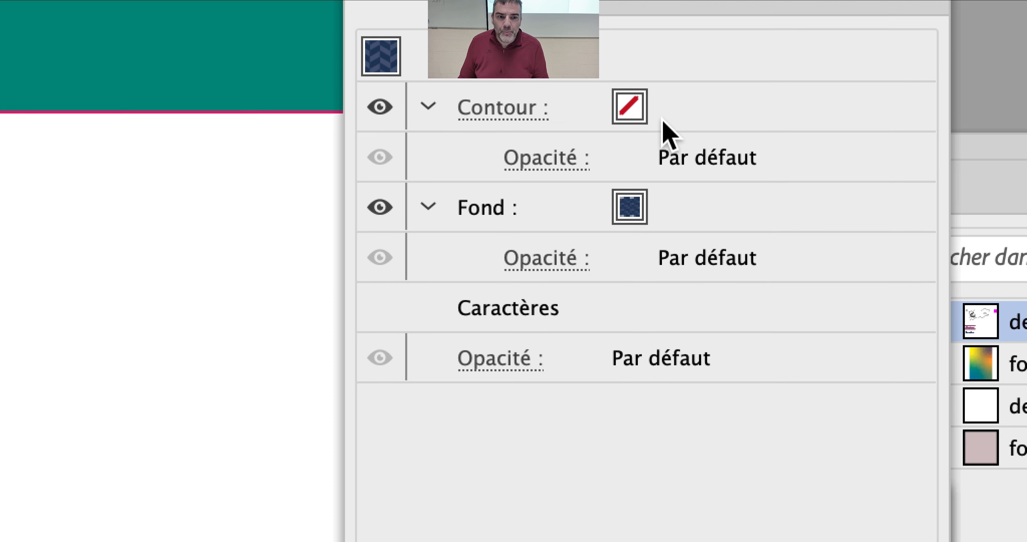
{"action": "left_click", "coordinate": [661, 120]}
{"action": "left_click", "coordinate": [663, 116]}
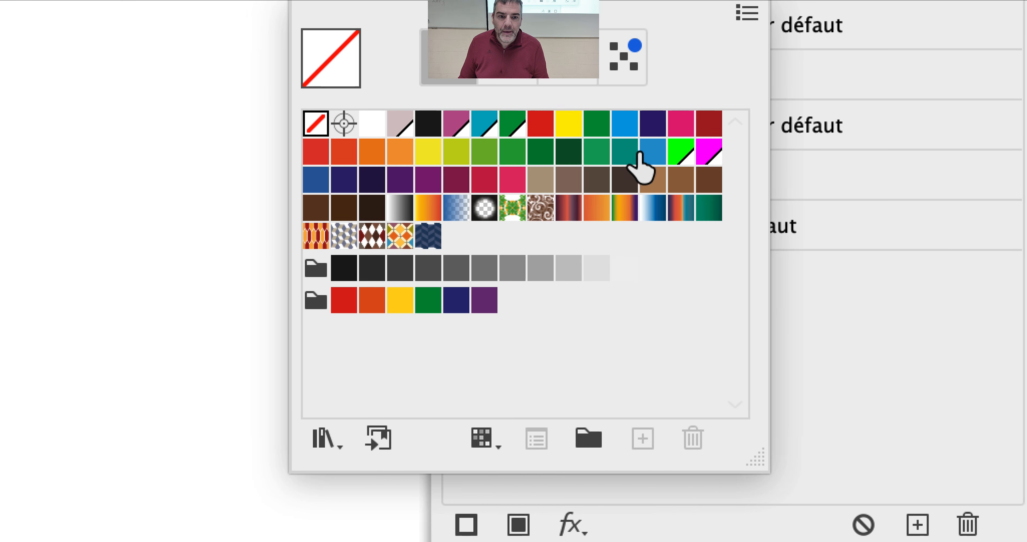
{"action": "left_click", "coordinate": [629, 155]}
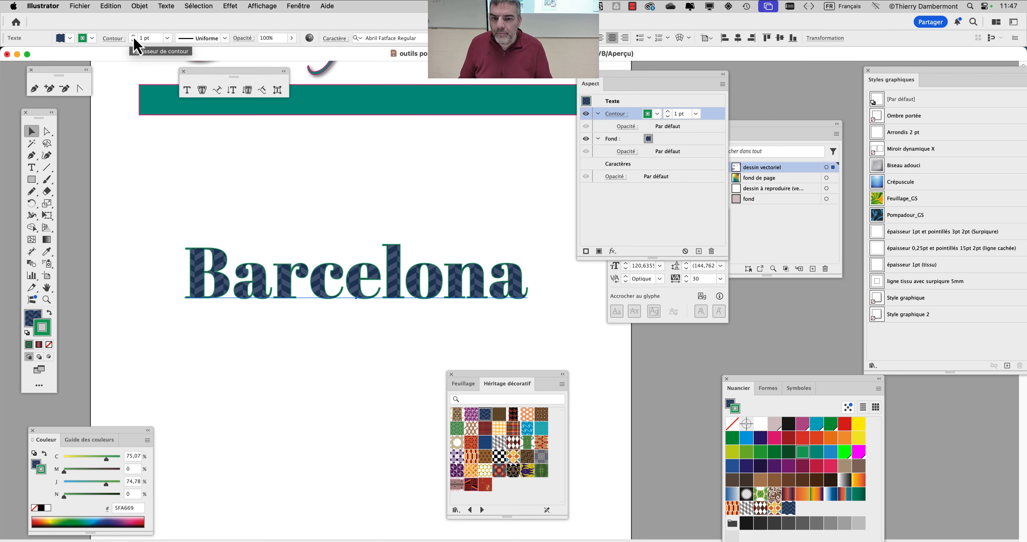
{"action": "left_click", "coordinate": [134, 38]}
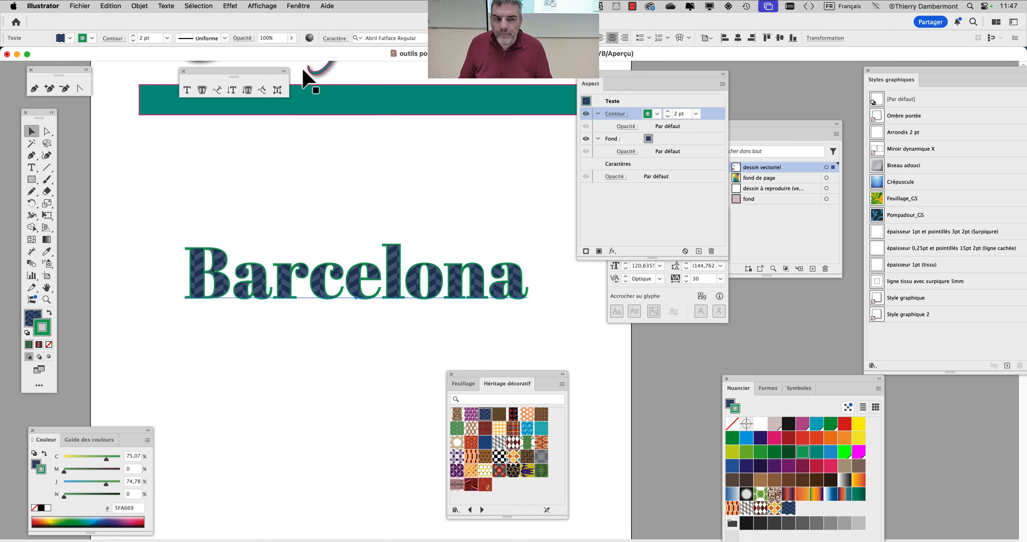
Recolour the Barcelona stroke with the light orange swatch and set its weight to 5 pt.
{"action": "left_click", "coordinate": [831, 438]}
{"action": "left_click", "coordinate": [841, 439]}
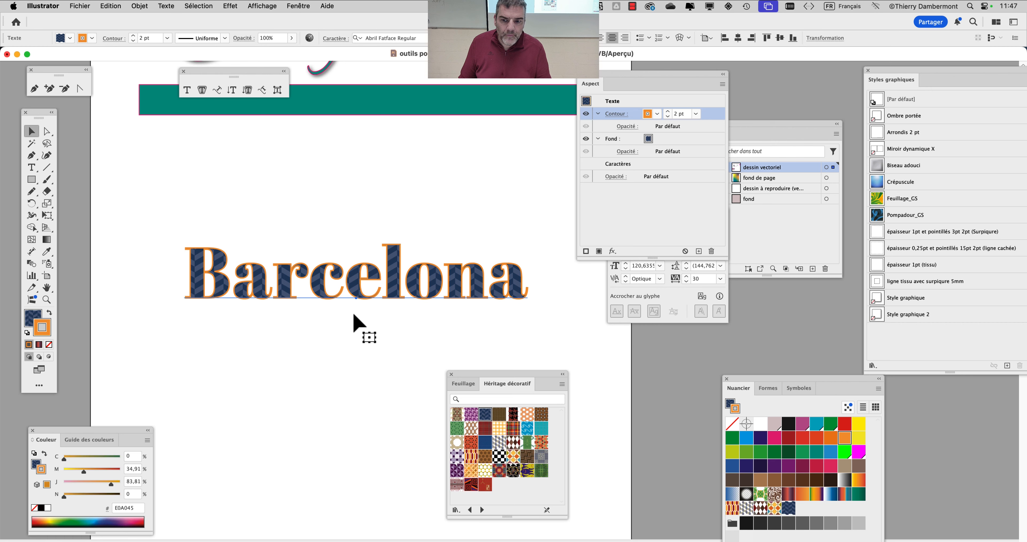
{"action": "scroll", "coordinate": [302, 310], "scroll_direction": "up", "scroll_amount": 2}
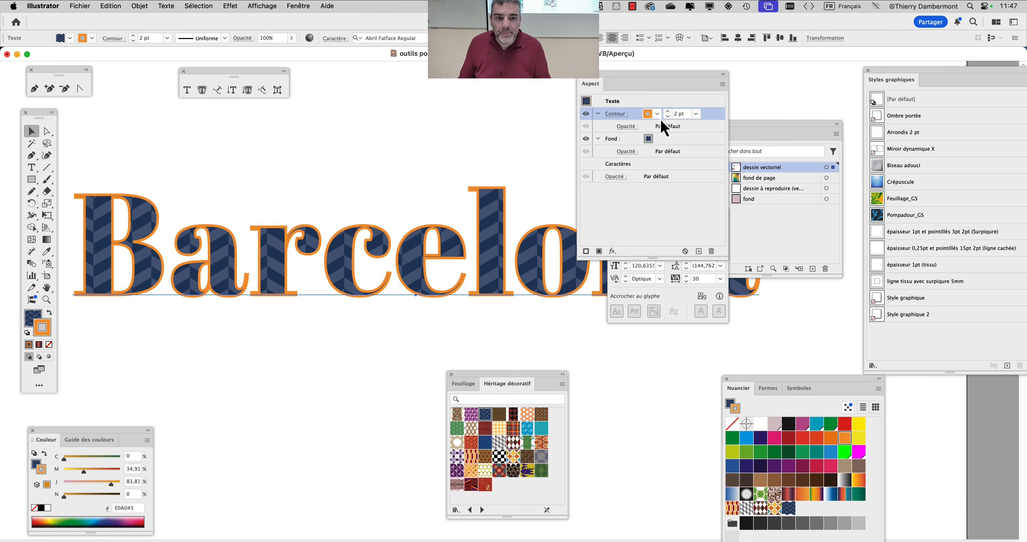
{"action": "left_click", "coordinate": [668, 112]}
{"action": "left_click", "coordinate": [669, 112]}
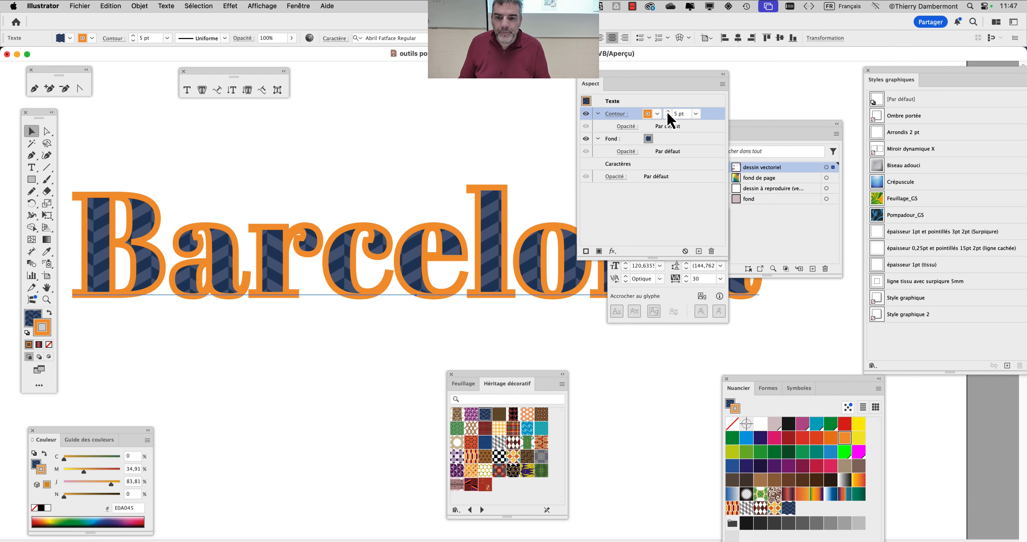
Move the appearance, character and layers panels away from the enlarged Barcelona lettering.
{"action": "left_click_drag", "start_coordinate": [659, 83], "coordinate": [822, 70]}
{"action": "left_click_drag", "start_coordinate": [669, 209], "coordinate": [670, 364]}
{"action": "left_click_drag", "start_coordinate": [713, 135], "coordinate": [801, 326]}
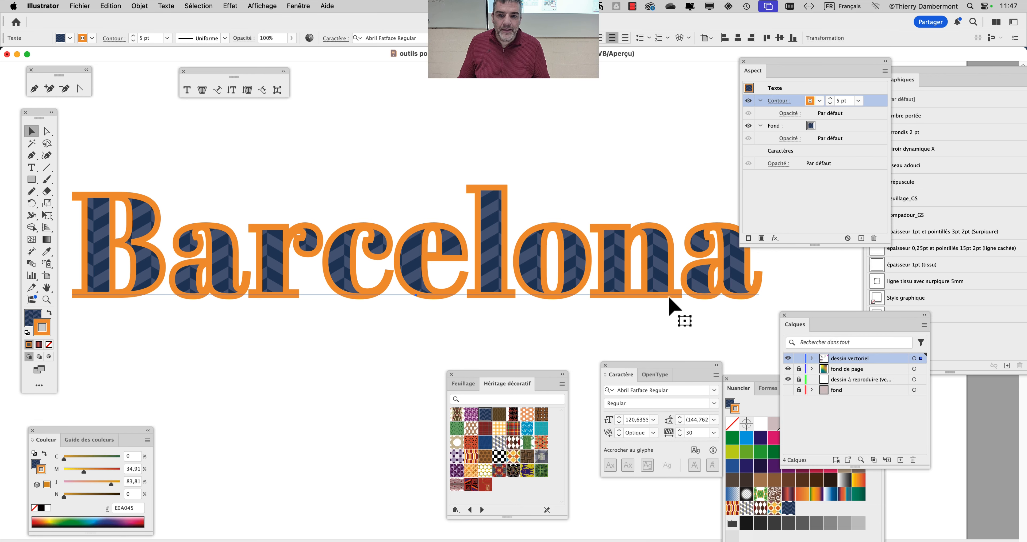
Start saving the document with Save As.
{"action": "left_click", "coordinate": [87, 6]}
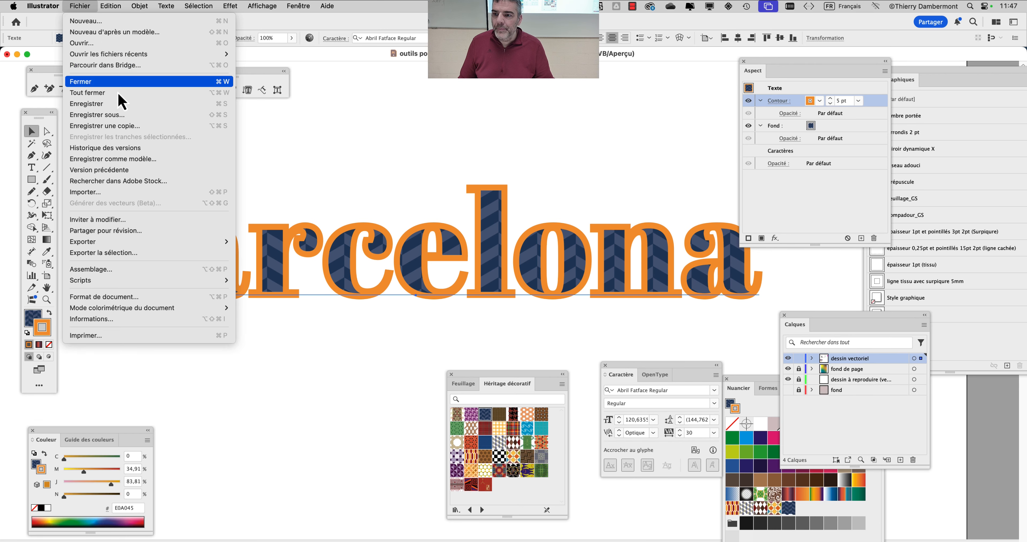
{"action": "left_click", "coordinate": [133, 121]}
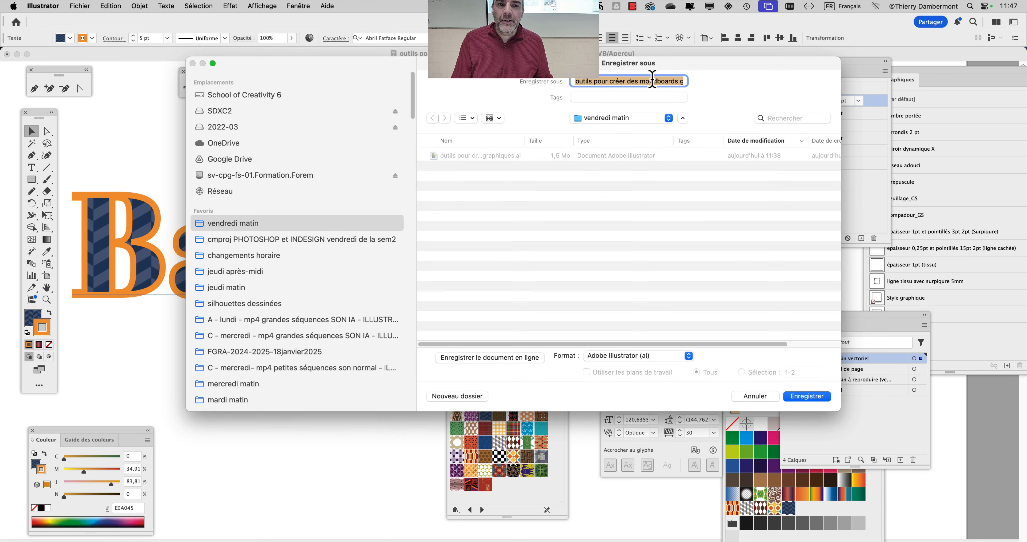
Save the document under an edited file name in the vendredi matin folder, in Adobe Illustrator (ai) format.
{"action": "left_click", "coordinate": [653, 81]}
{"action": "key", "text": "Down"}
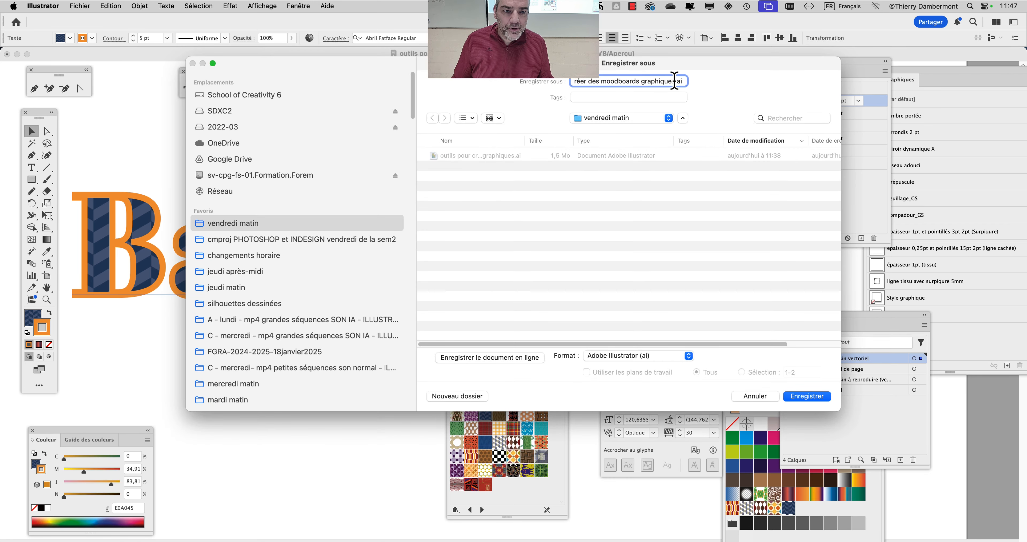
{"action": "key", "text": "Return"}
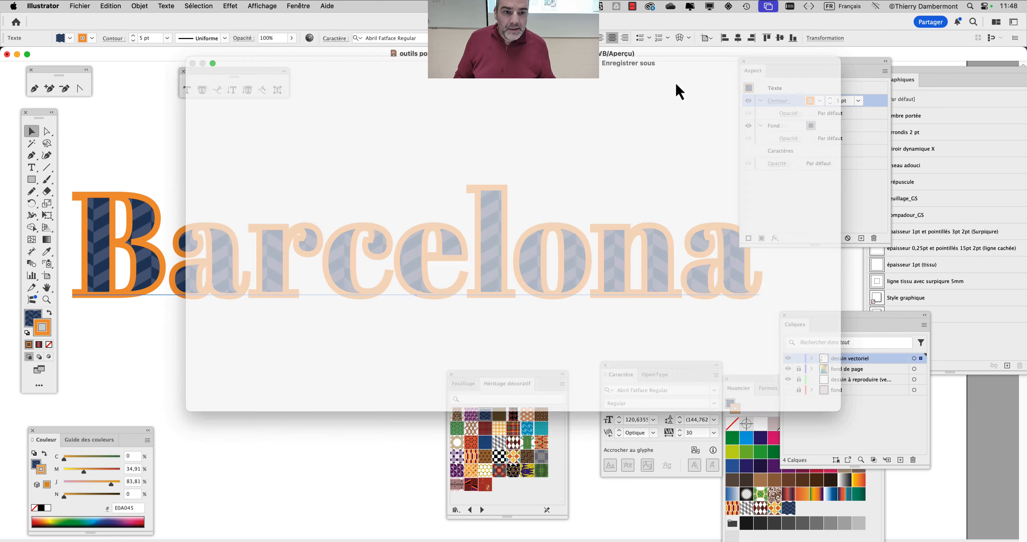
{"action": "left_click", "coordinate": [682, 399]}
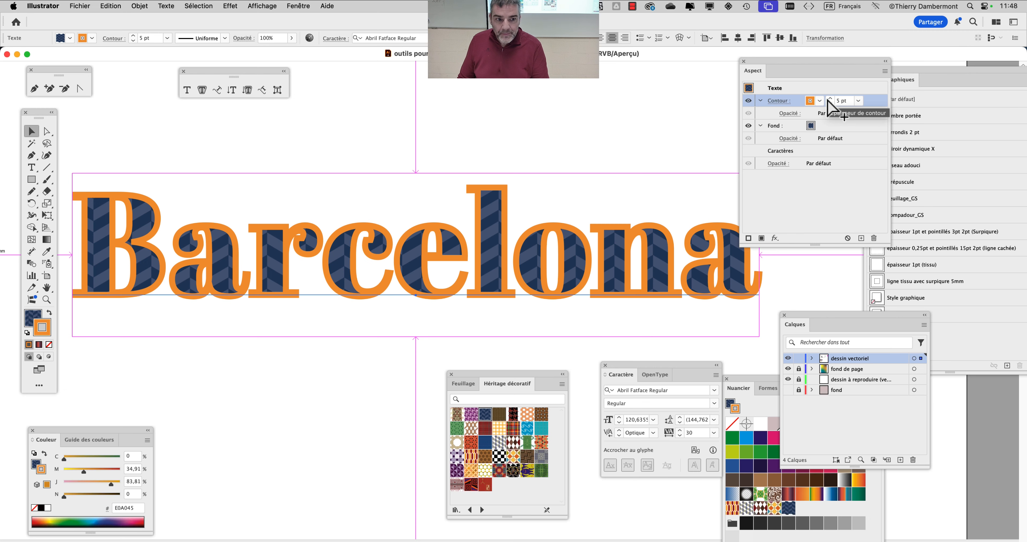
Set the Barcelona text's stroke weight to 7 pt and move the stroke below the fill in its appearance.
{"action": "left_click", "coordinate": [838, 101]}
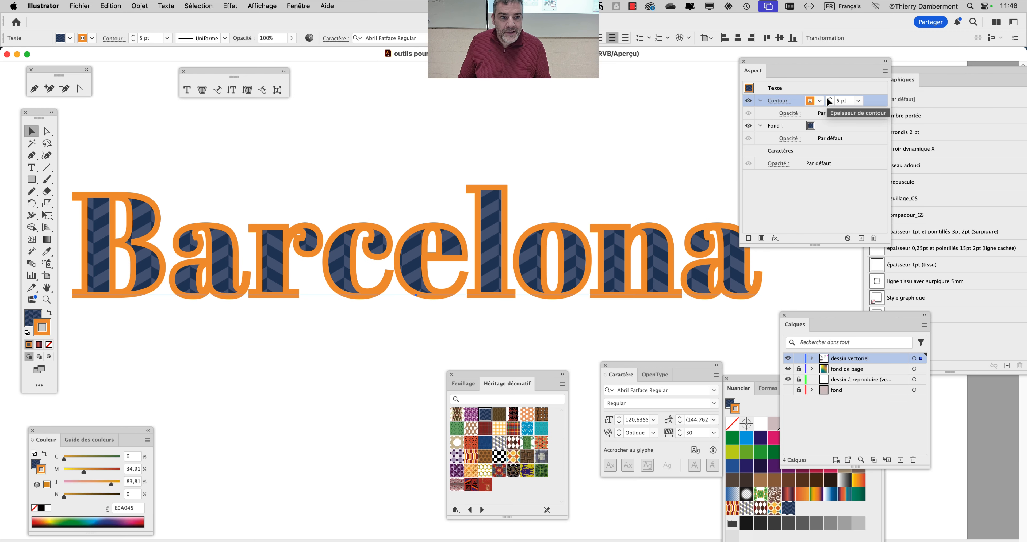
{"action": "left_click", "coordinate": [838, 101]}
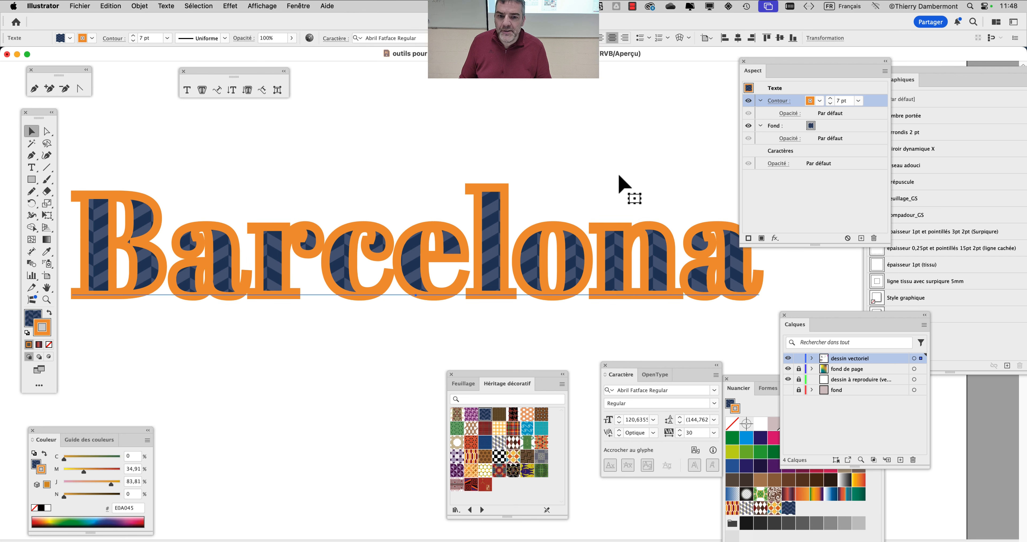
{"action": "left_click_drag", "start_coordinate": [773, 71], "coordinate": [811, 60]}
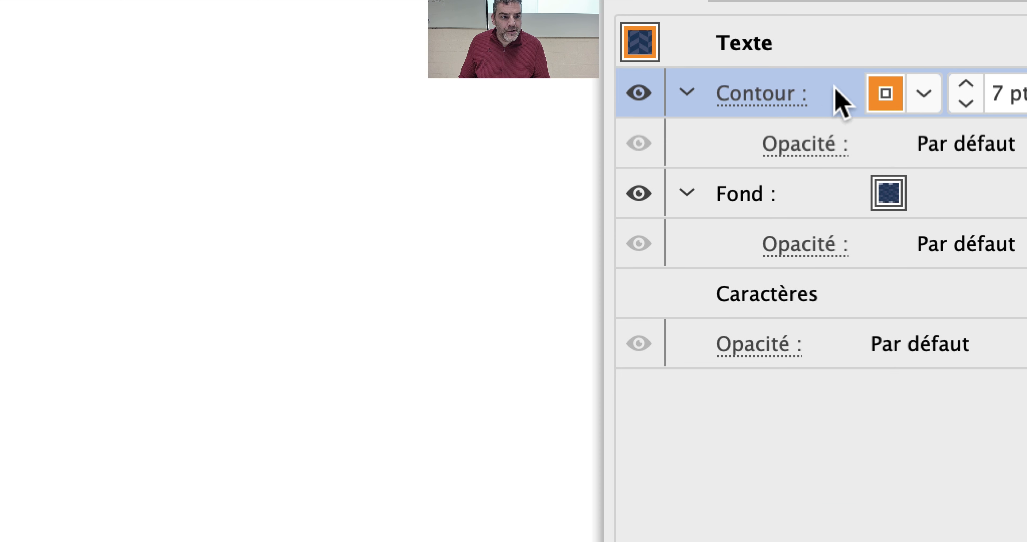
{"action": "left_click_drag", "start_coordinate": [832, 86], "coordinate": [837, 236]}
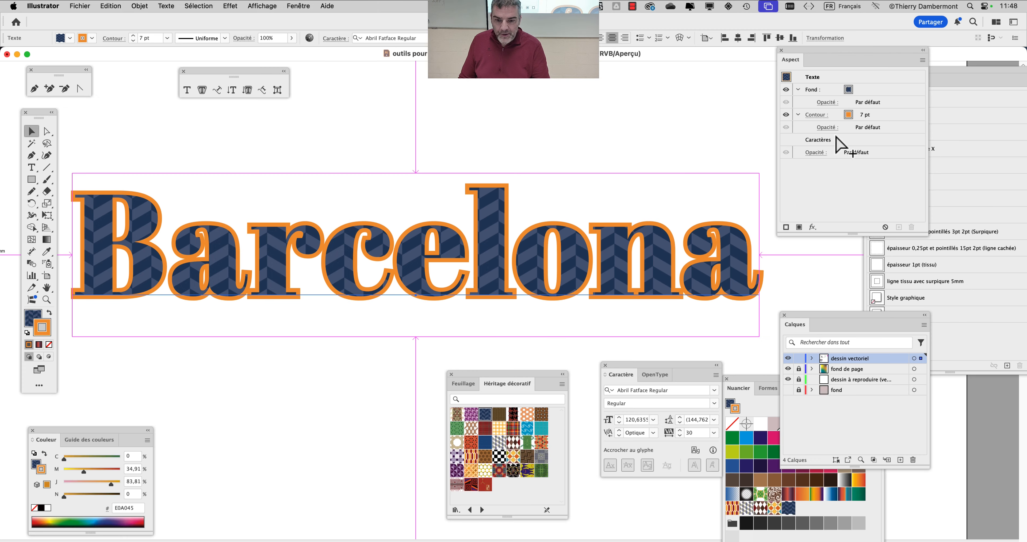
Increase the weight of the Barcelona text's orange stroke to 11 pt.
{"action": "scroll", "coordinate": [335, 271], "scroll_direction": "up", "scroll_amount": 3}
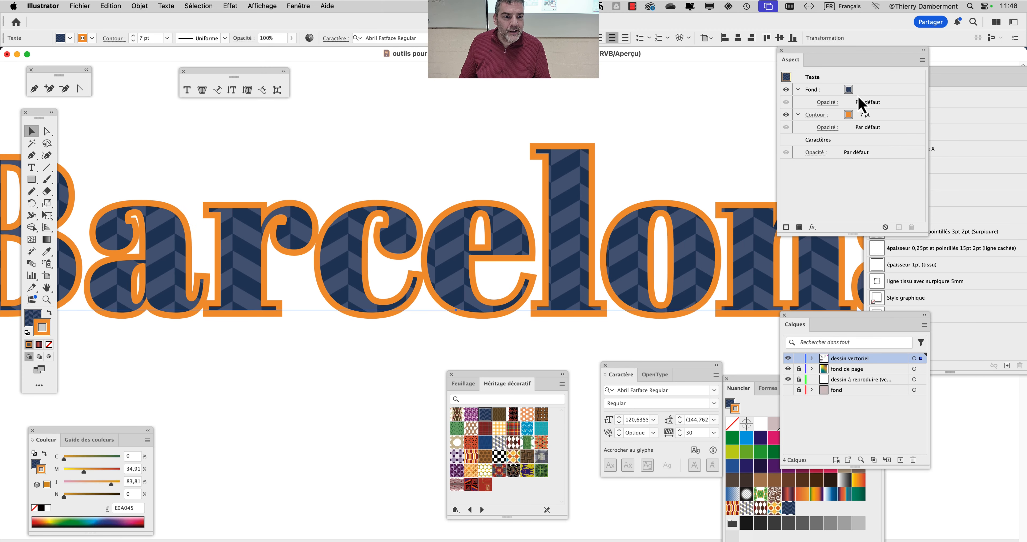
{"action": "left_click", "coordinate": [864, 115]}
{"action": "left_click", "coordinate": [868, 112]}
{"action": "left_click", "coordinate": [868, 113]}
{"action": "left_click", "coordinate": [868, 113]}
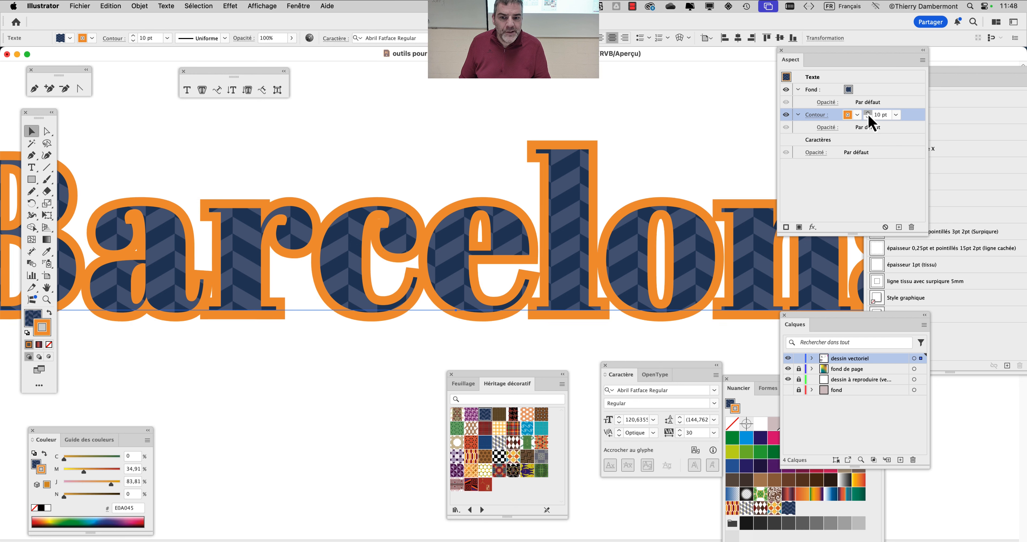
{"action": "left_click", "coordinate": [869, 113]}
{"action": "scroll", "coordinate": [507, 231], "scroll_direction": "down", "scroll_amount": 2}
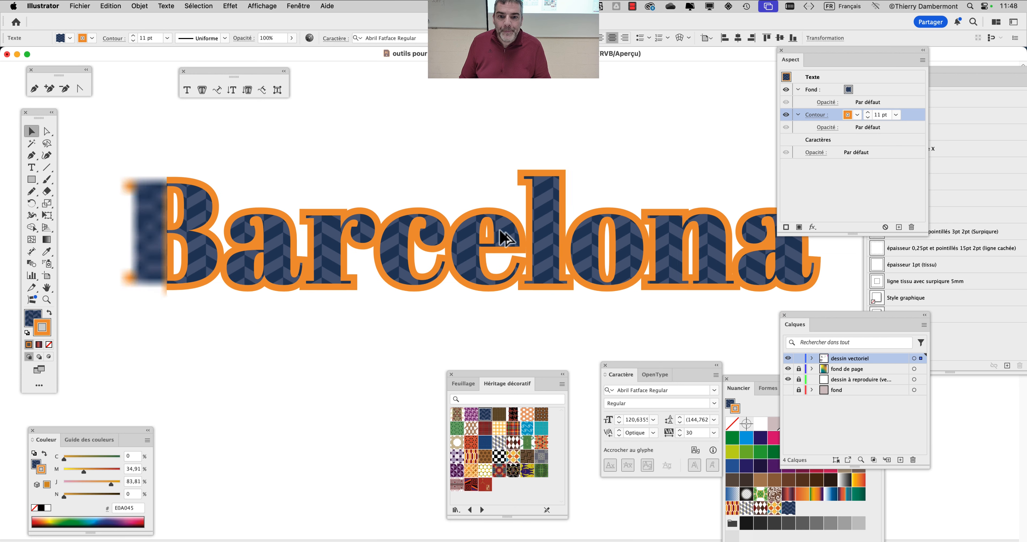
{"action": "mouse_move", "coordinate": [846, 120]}
{"action": "left_mouse_down"}
{"action": "mouse_move", "coordinate": [838, 90]}
{"action": "mouse_move", "coordinate": [840, 138]}
{"action": "left_mouse_up"}
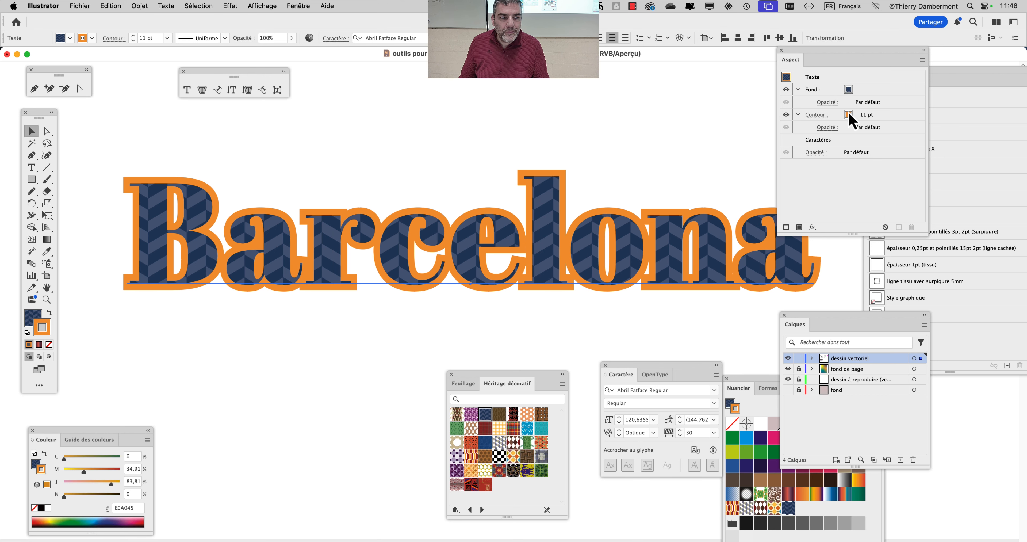
{"action": "left_click", "coordinate": [865, 119]}
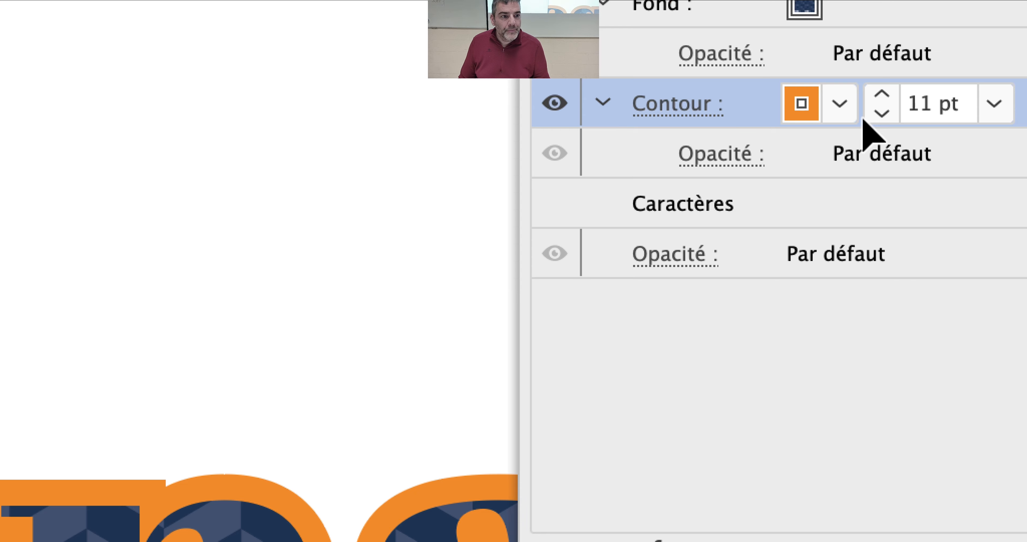
{"action": "left_click", "coordinate": [947, 104]}
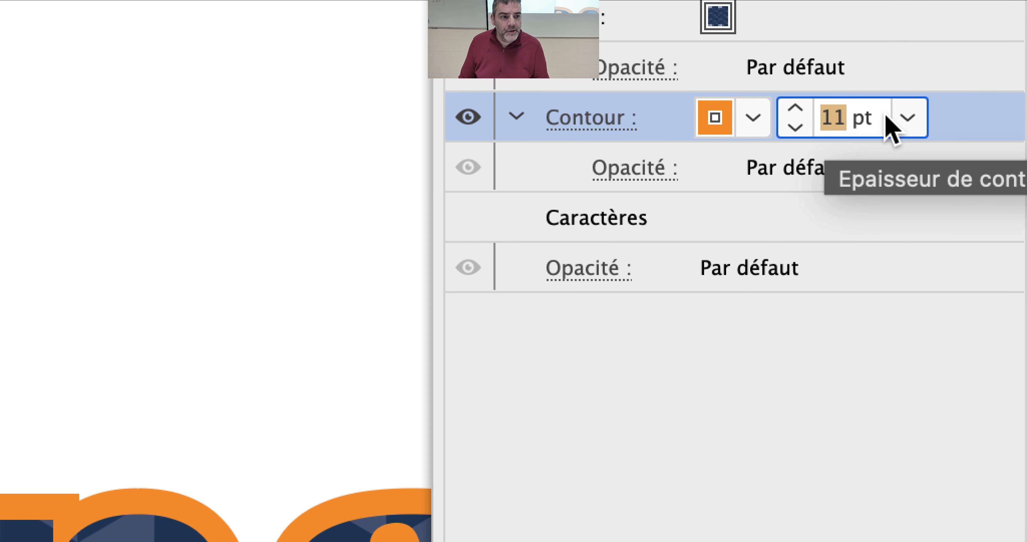
{"action": "left_click", "coordinate": [908, 117]}
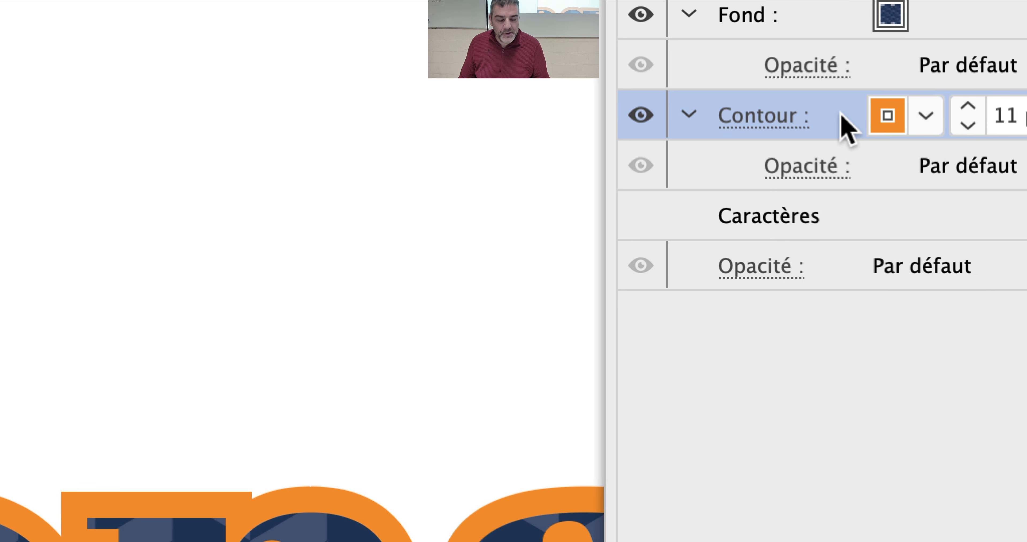
Reselect the Barcelona text and review its detailed stroke settings, such as cap, corner and alignment options.
{"action": "left_click", "coordinate": [718, 131]}
{"action": "left_click_drag", "start_coordinate": [814, 59], "coordinate": [733, 97]}
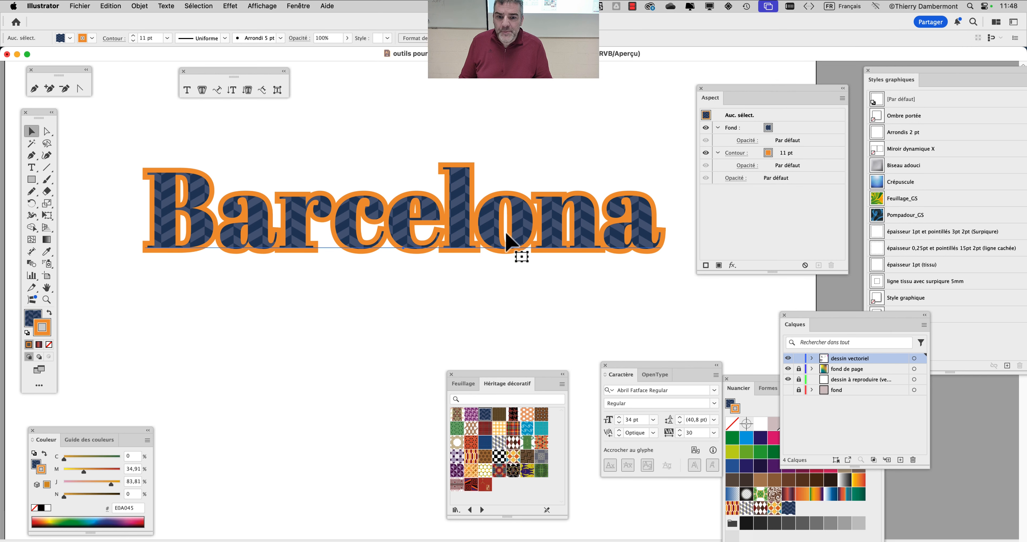
{"action": "left_click", "coordinate": [513, 240]}
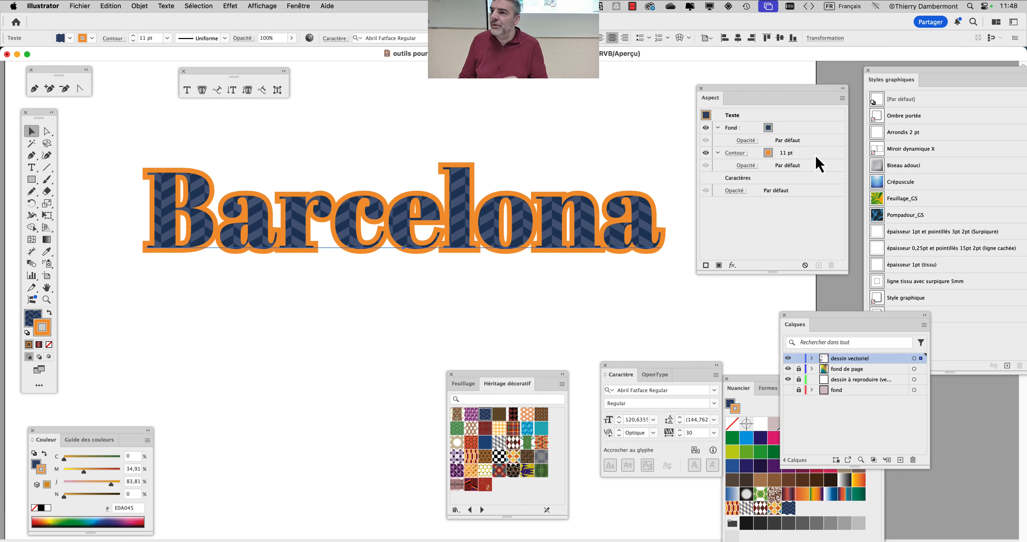
{"action": "scroll", "coordinate": [463, 230], "scroll_direction": "right", "scroll_amount": 3}
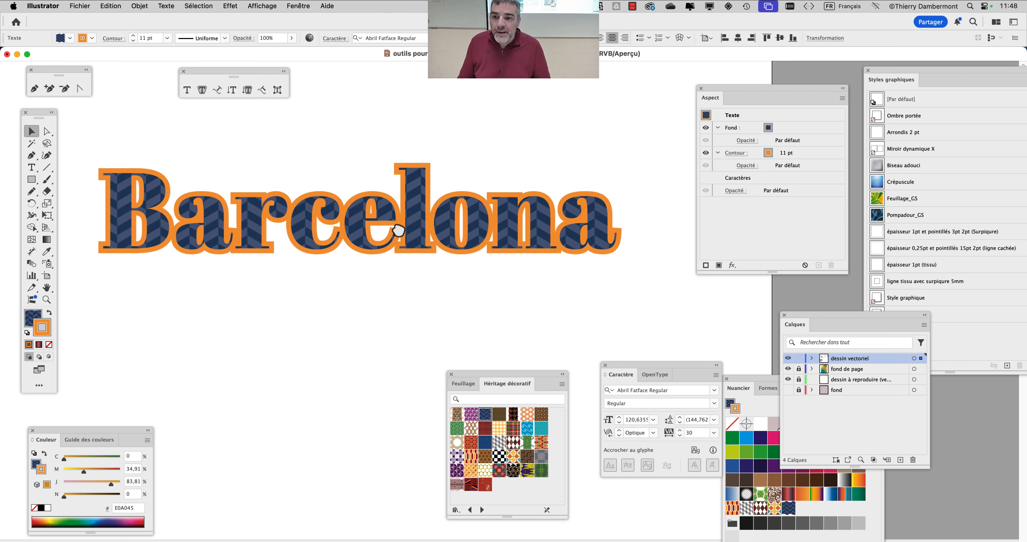
{"action": "left_click", "coordinate": [298, 5]}
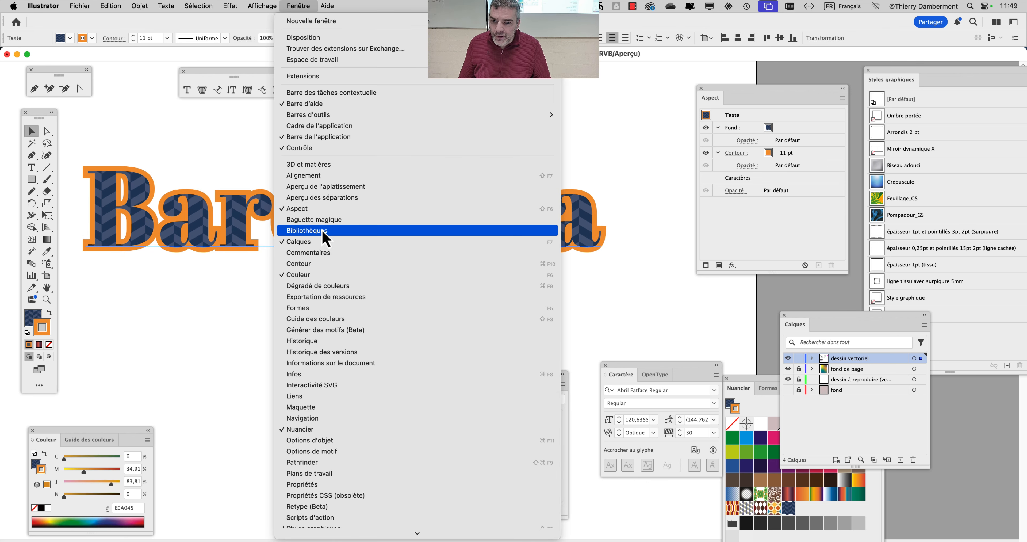
{"action": "left_click", "coordinate": [324, 265]}
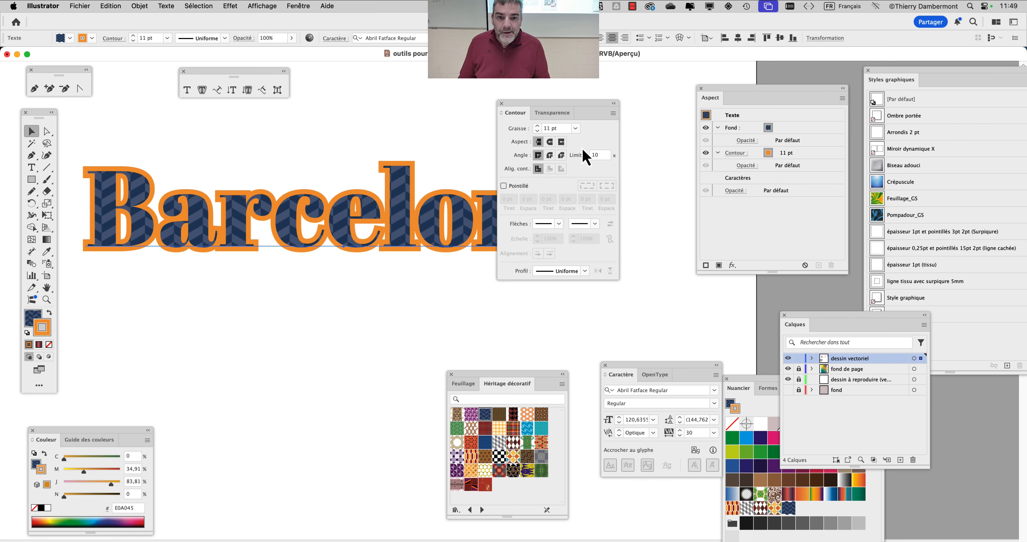
{"action": "left_click", "coordinate": [502, 105]}
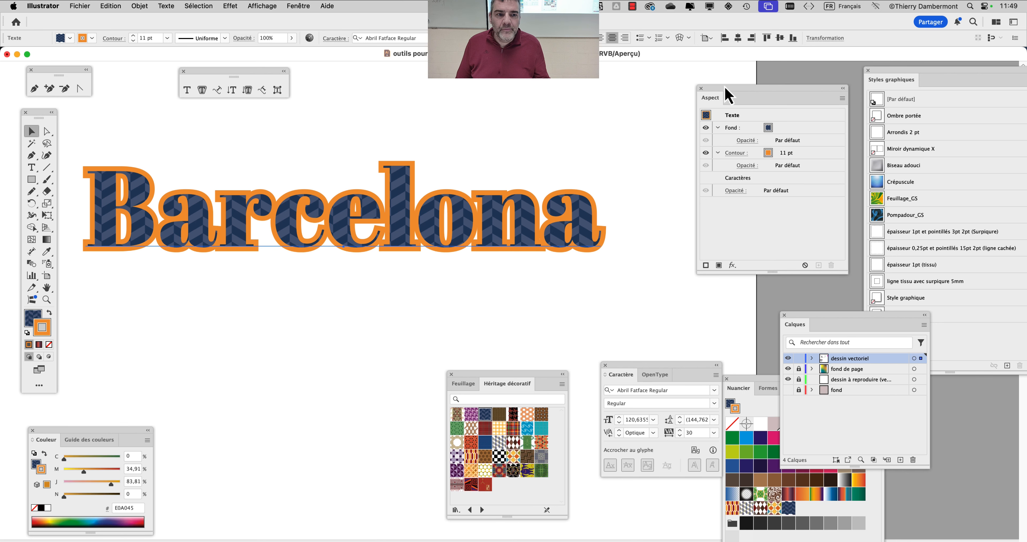
Try to change the stroke colour to the teal swatch C=80 M=10 J=45 N=0 with the Barcelona text deselected.
{"action": "left_click_drag", "start_coordinate": [727, 96], "coordinate": [662, 80]}
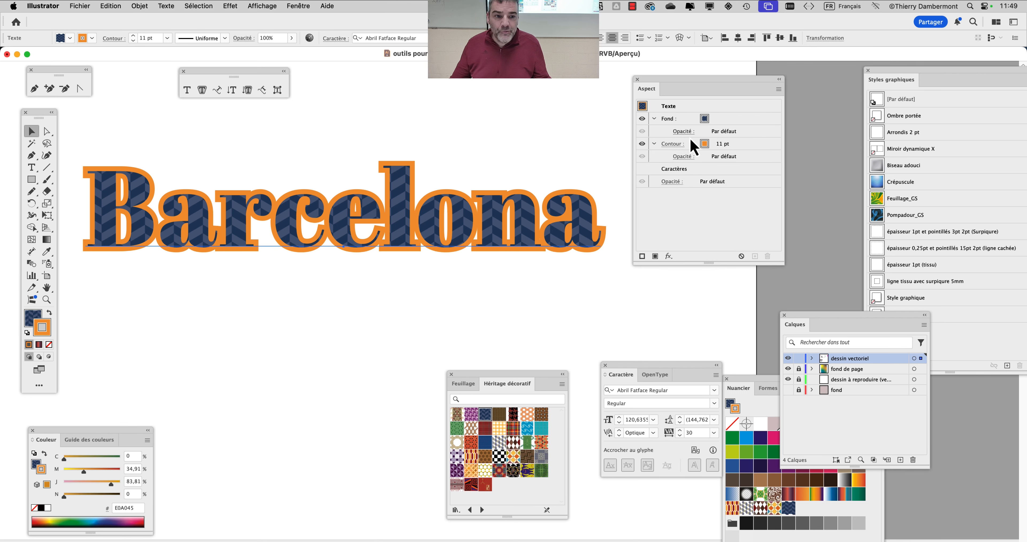
{"action": "left_click", "coordinate": [751, 147]}
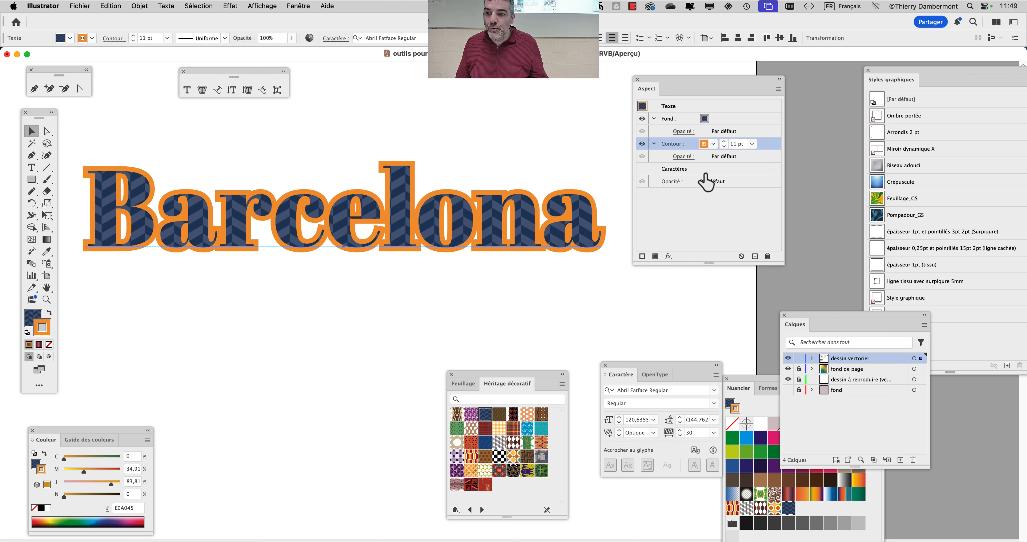
{"action": "left_click", "coordinate": [361, 131]}
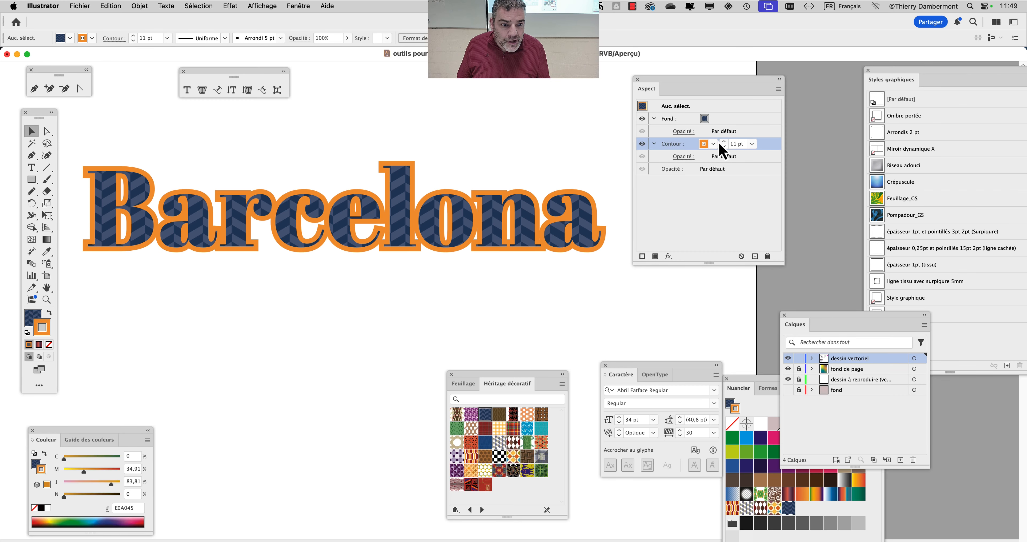
{"action": "left_click", "coordinate": [714, 144]}
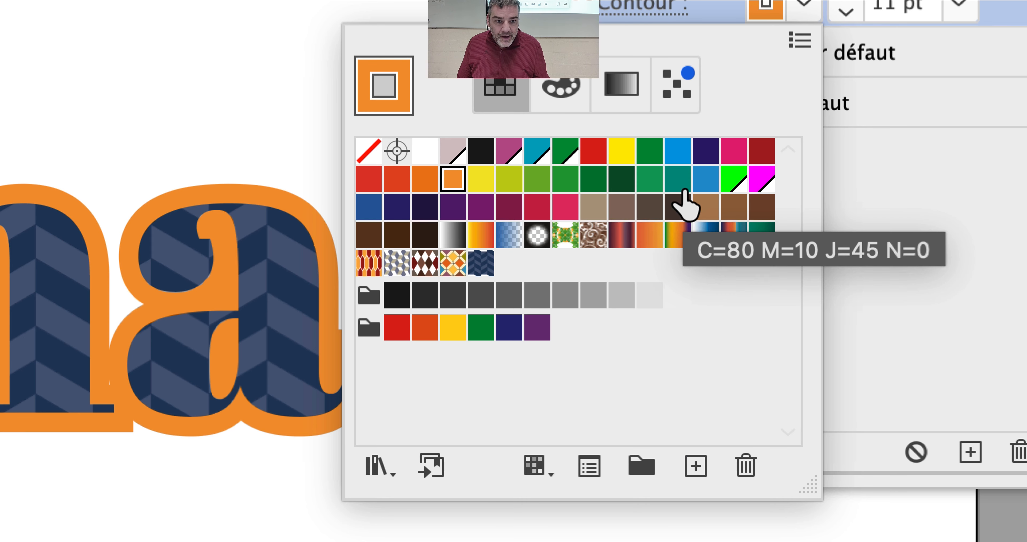
{"action": "left_click", "coordinate": [681, 189]}
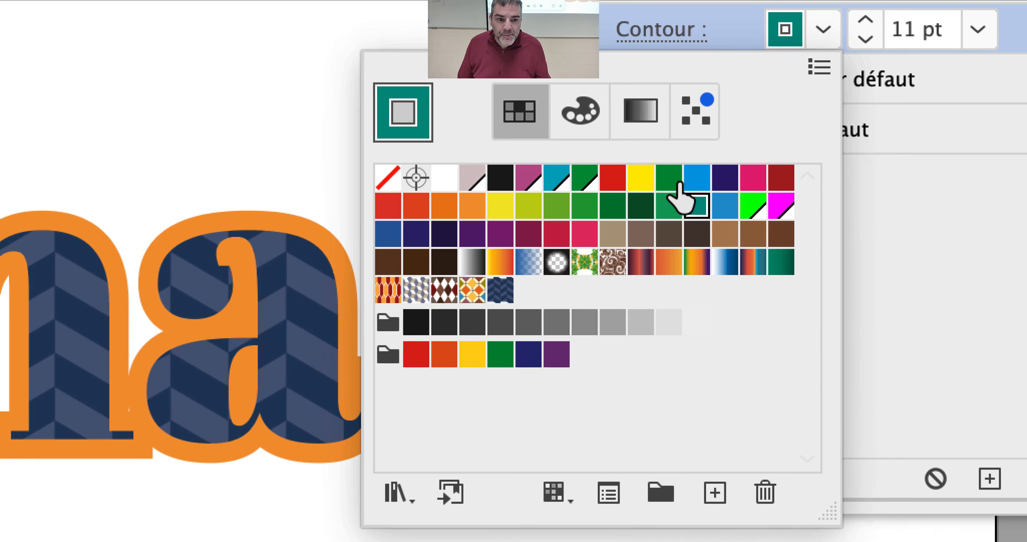
{"action": "left_click", "coordinate": [761, 175]}
{"action": "left_click", "coordinate": [818, 175]}
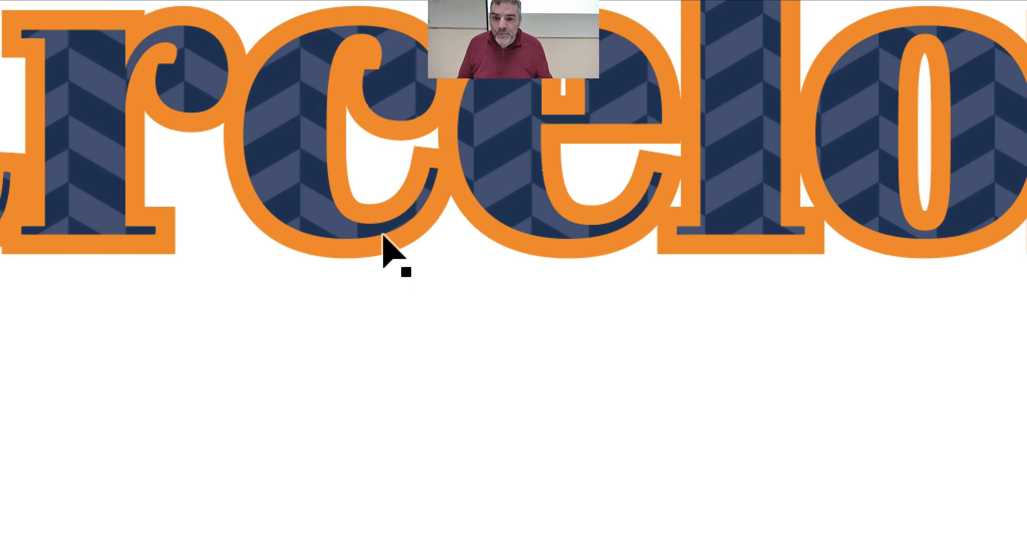
Replace the word Barcelona with New York in the styled text.
{"action": "left_click", "coordinate": [383, 236]}
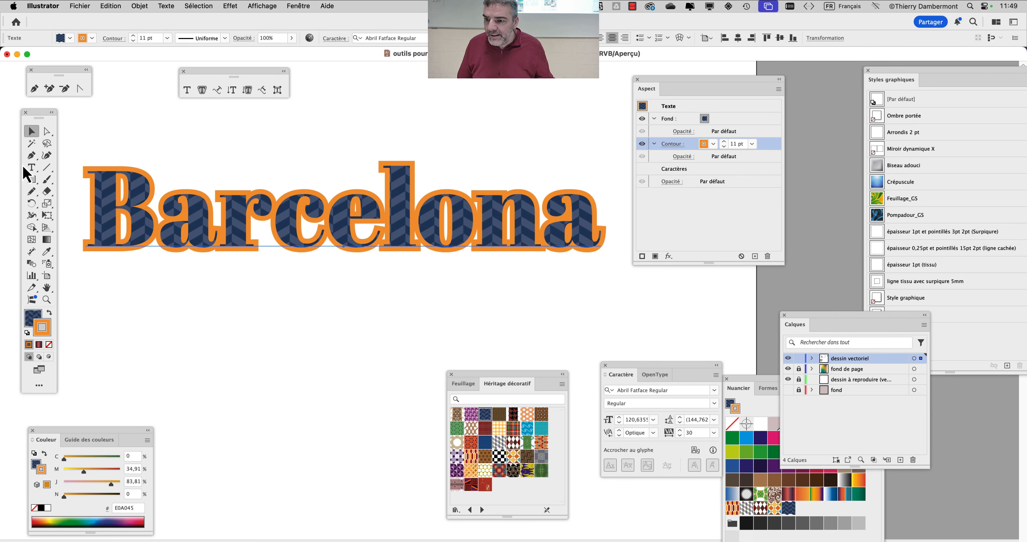
{"action": "left_click", "coordinate": [24, 168]}
{"action": "left_click_drag", "start_coordinate": [86, 200], "coordinate": [603, 203]}
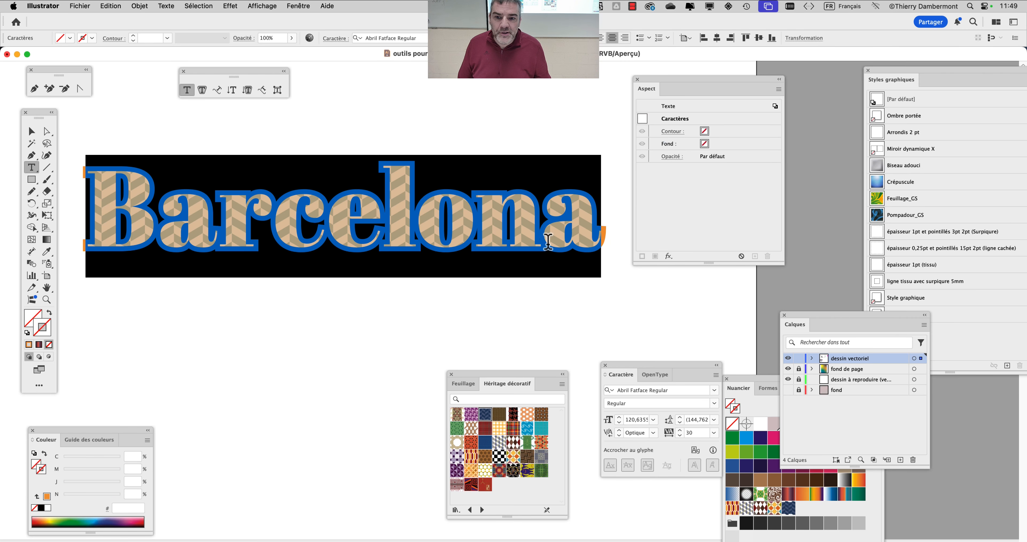
{"action": "type", "text": "Ne"}
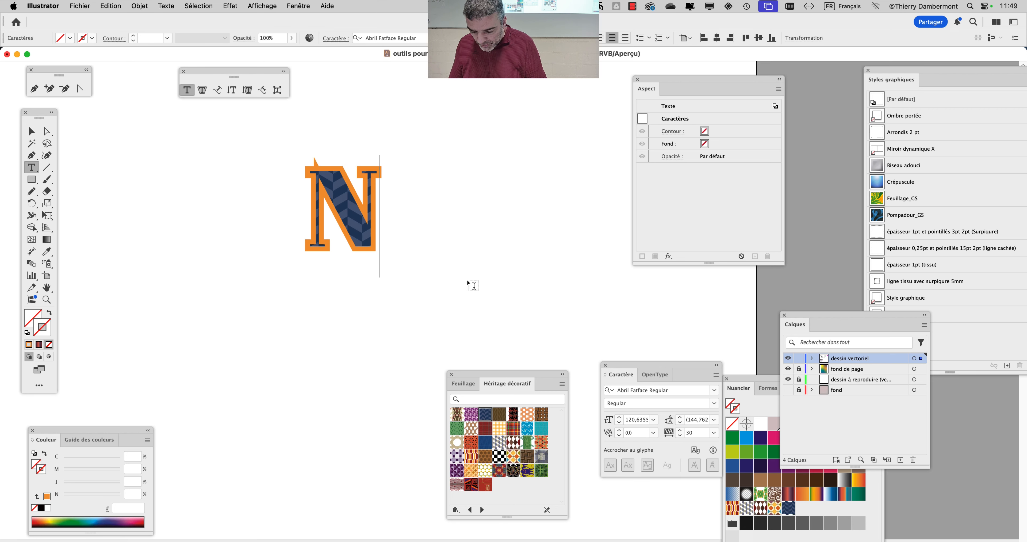
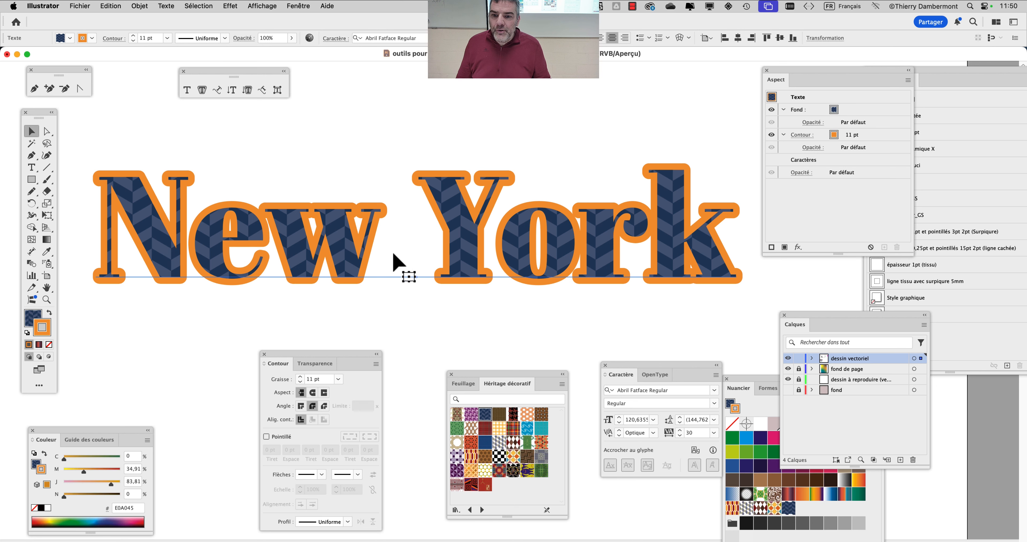
Apply an Ombre portée effect to the New York text in Produit mode, with 60% opacity, 1 mm X and Y offsets and 1 mm blur.
{"action": "left_click_drag", "start_coordinate": [348, 350], "coordinate": [257, 362]}
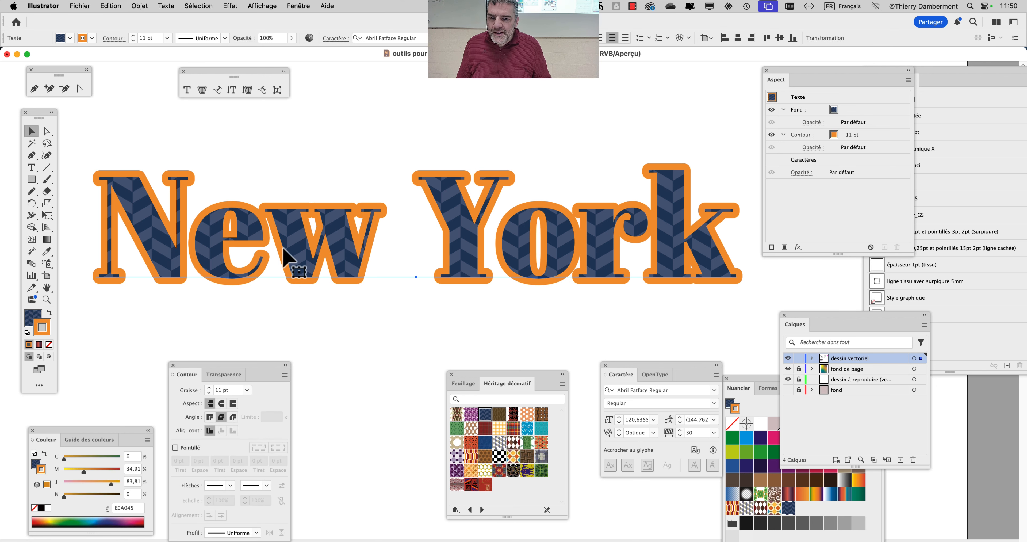
{"action": "scroll", "coordinate": [452, 276], "scroll_direction": "down", "scroll_amount": 1}
{"action": "left_click_drag", "start_coordinate": [363, 221], "coordinate": [356, 147]}
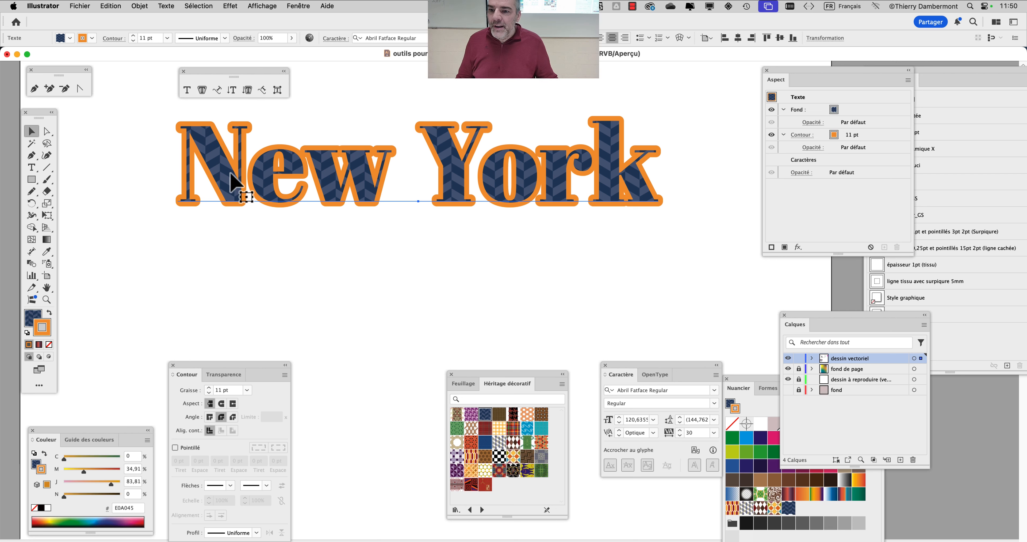
{"action": "left_click", "coordinate": [235, 6]}
{"action": "mouse_move", "coordinate": [337, 154]}
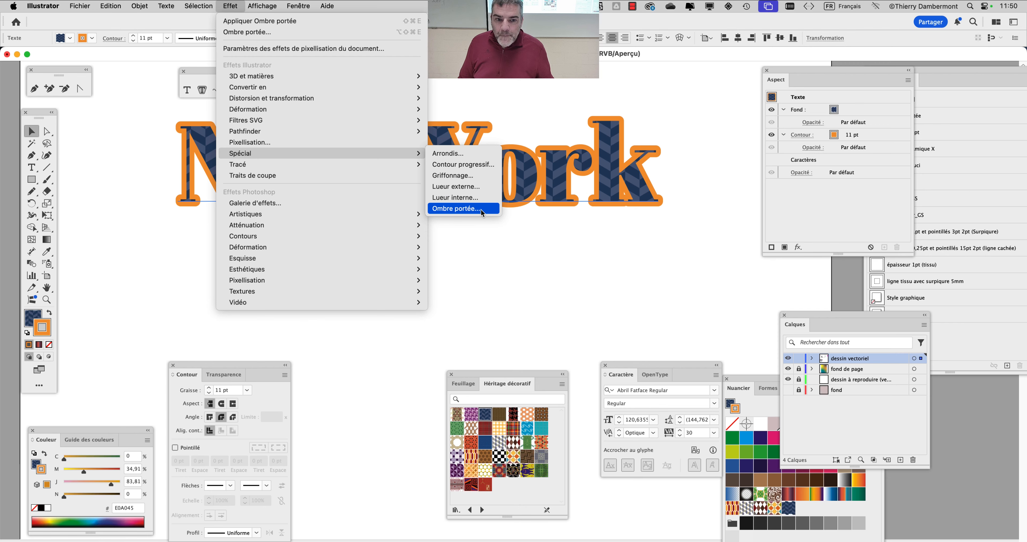
{"action": "left_click", "coordinate": [481, 210]}
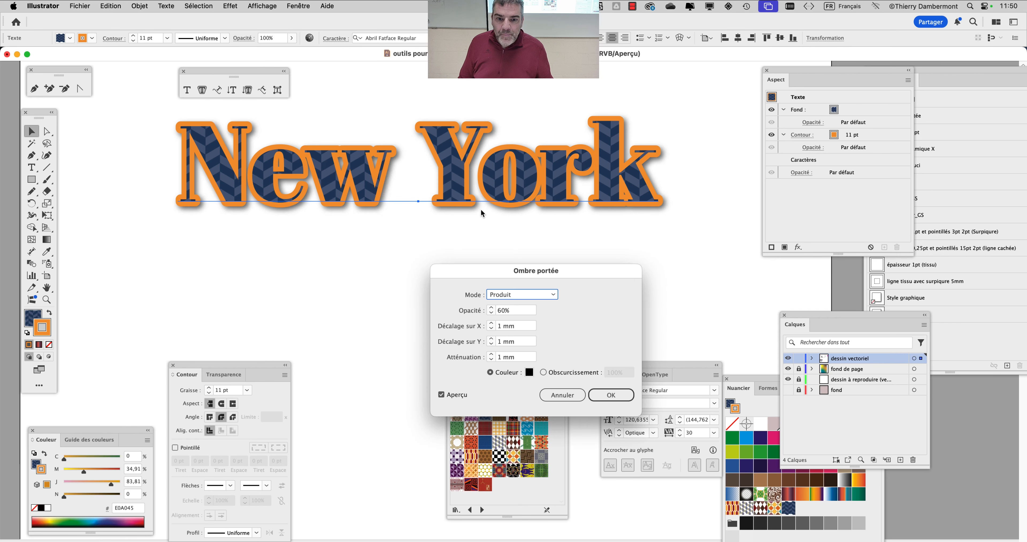
{"action": "left_click", "coordinate": [611, 395]}
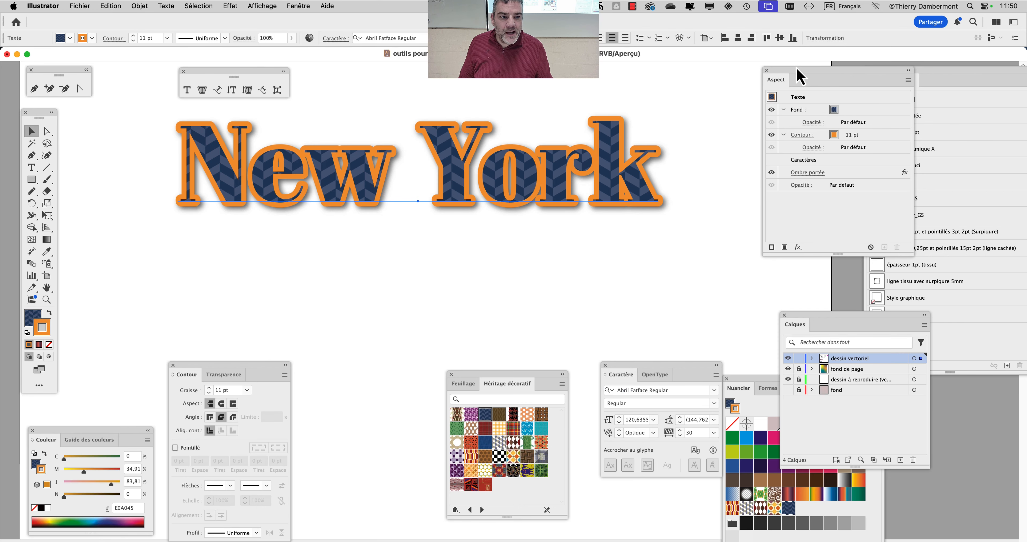
Edit the New York text's Ombre portée effect to 40% opacity and a 2 mm X offset, keeping the Y offset at 1 mm.
{"action": "left_click_drag", "start_coordinate": [798, 73], "coordinate": [693, 103]}
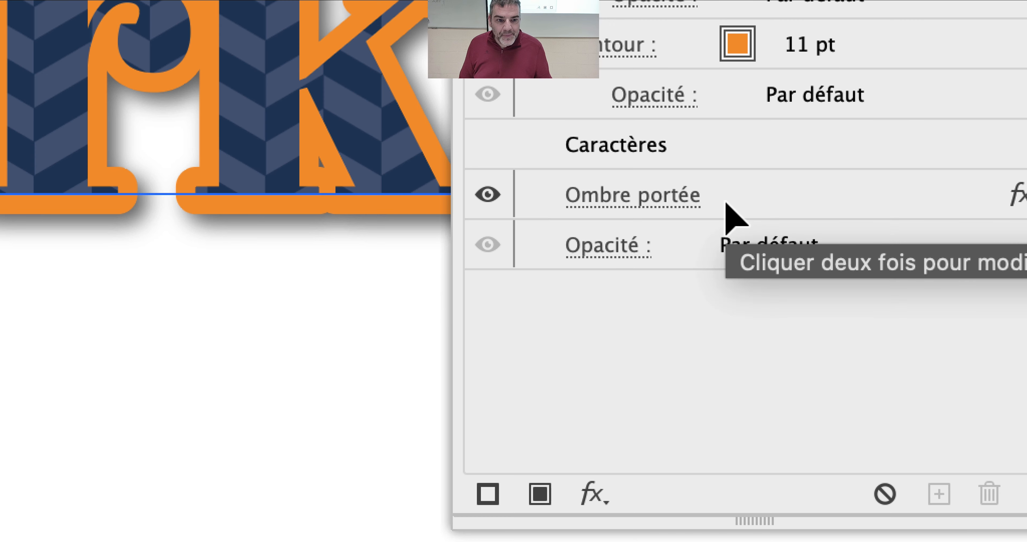
{"action": "left_click", "coordinate": [726, 203]}
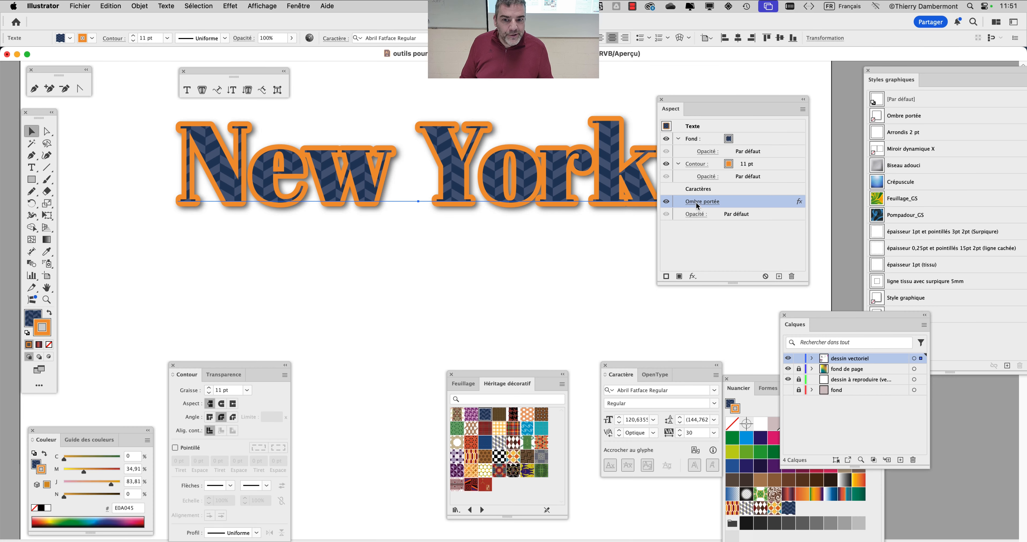
{"action": "left_click", "coordinate": [702, 201]}
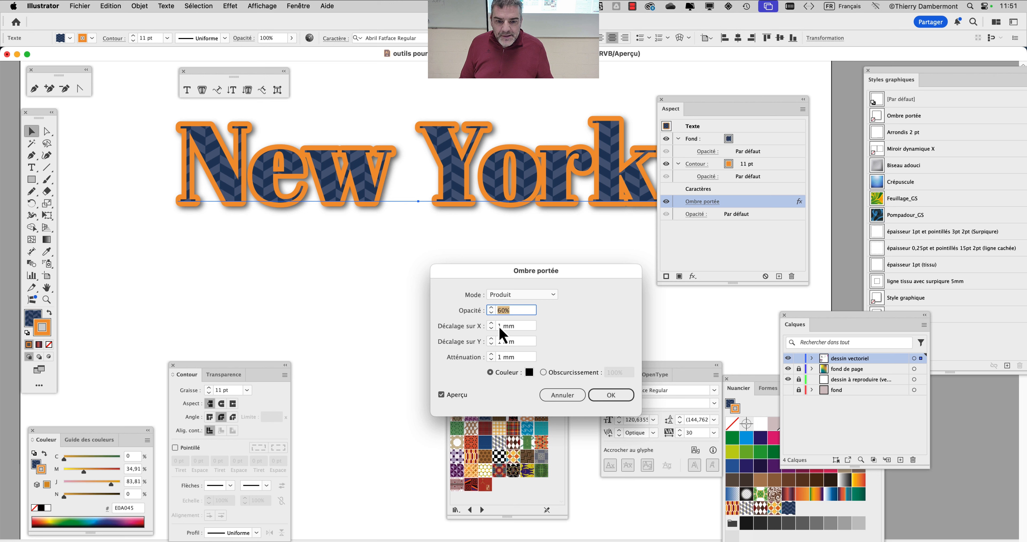
{"action": "left_click", "coordinate": [492, 324]}
{"action": "left_click", "coordinate": [492, 323]}
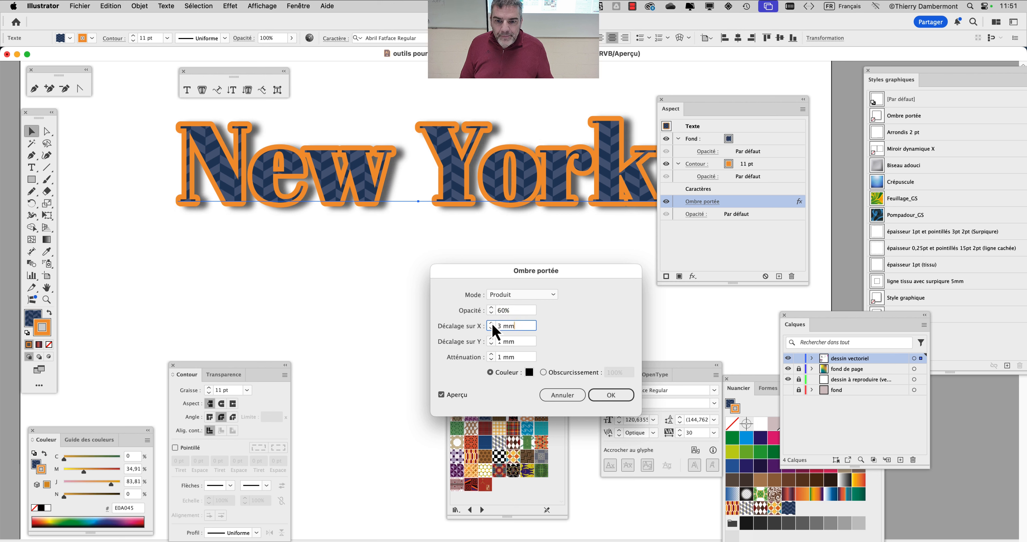
{"action": "left_click", "coordinate": [492, 329]}
{"action": "left_click", "coordinate": [493, 340]}
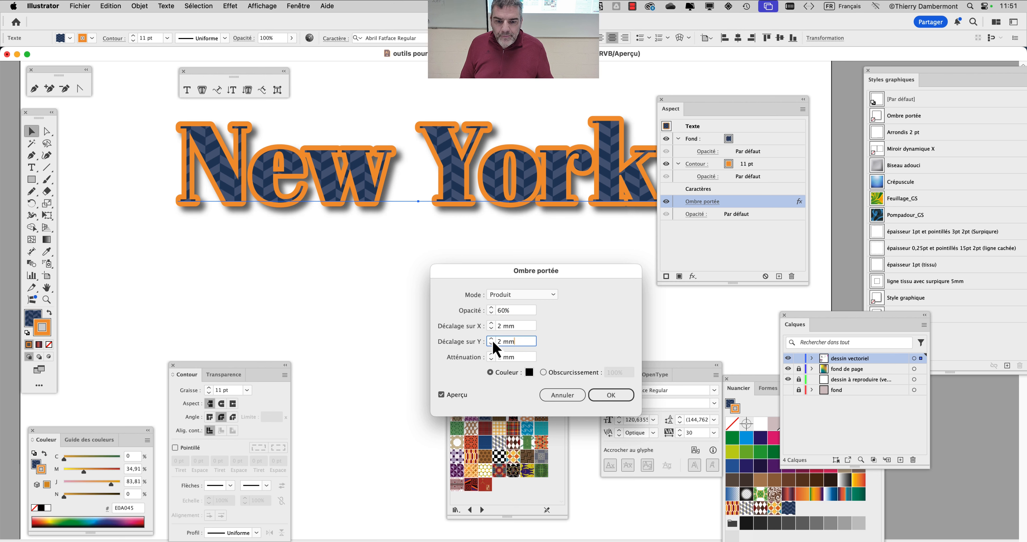
{"action": "left_click", "coordinate": [493, 344]}
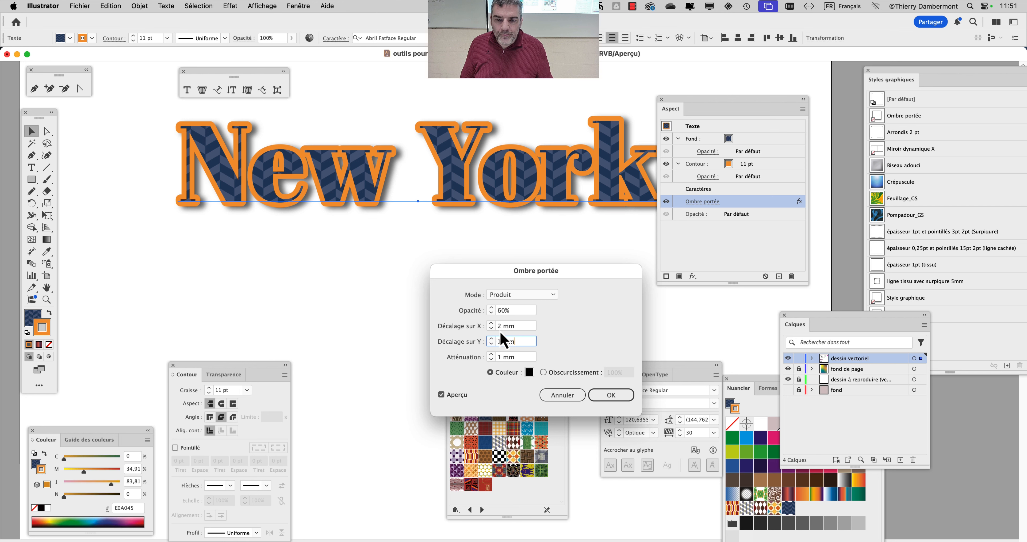
{"action": "left_click", "coordinate": [512, 310]}
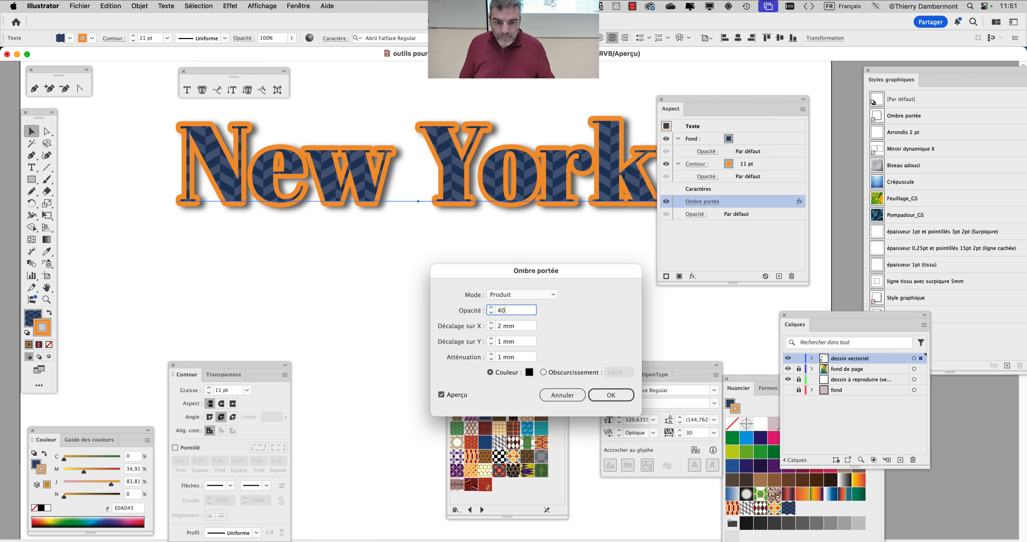
{"action": "type", "text": "40"}
{"action": "left_click", "coordinate": [616, 394]}
{"action": "left_click", "coordinate": [662, 85]}
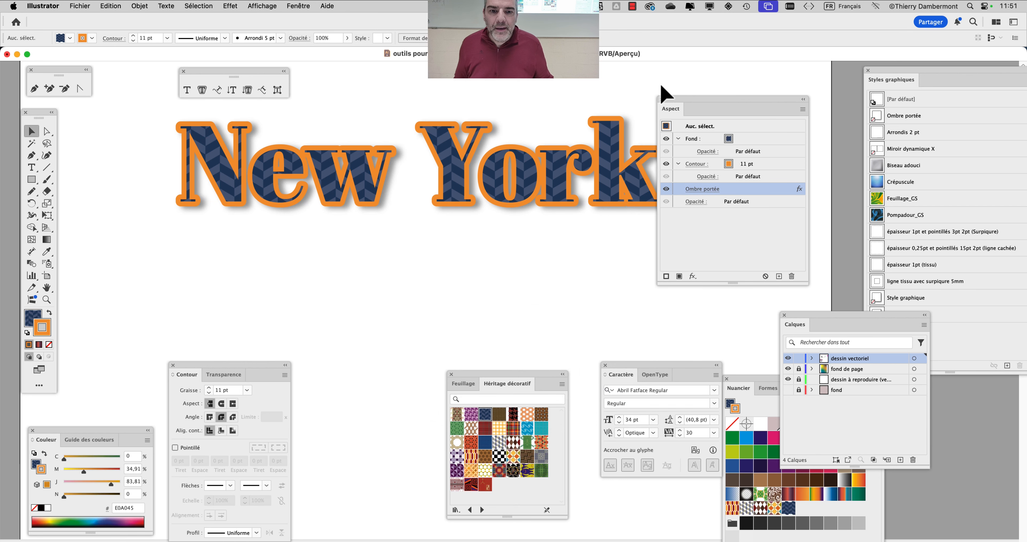
Duplicate the two teal bars framing California and place the copies above and below the New York text.
{"action": "left_click_drag", "start_coordinate": [679, 101], "coordinate": [746, 104]}
{"action": "scroll", "coordinate": [430, 219], "scroll_direction": "down", "scroll_amount": 3}
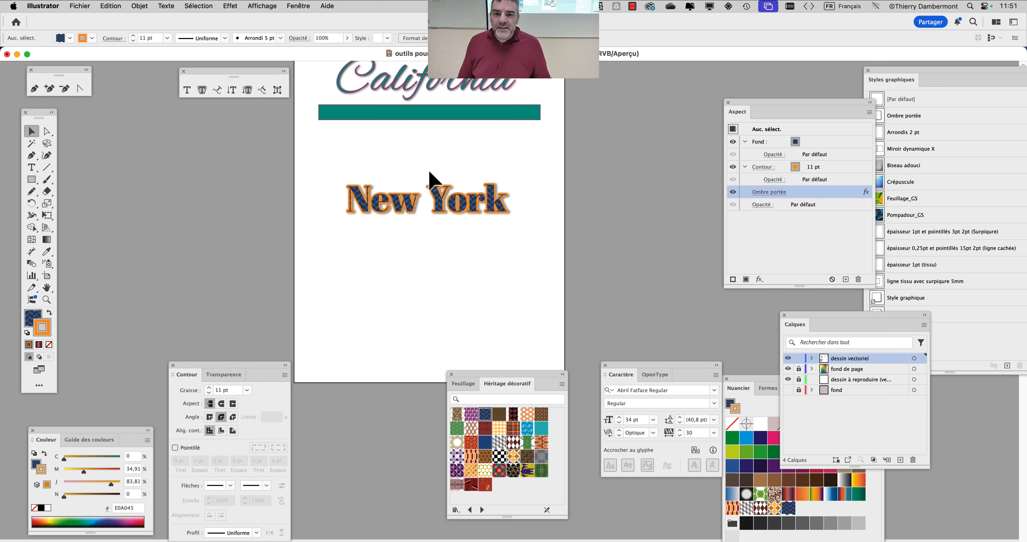
{"action": "left_click_drag", "start_coordinate": [428, 167], "coordinate": [436, 262]}
{"action": "left_click", "coordinate": [410, 185]}
{"action": "scroll", "coordinate": [413, 215], "scroll_direction": "up", "scroll_amount": 3}
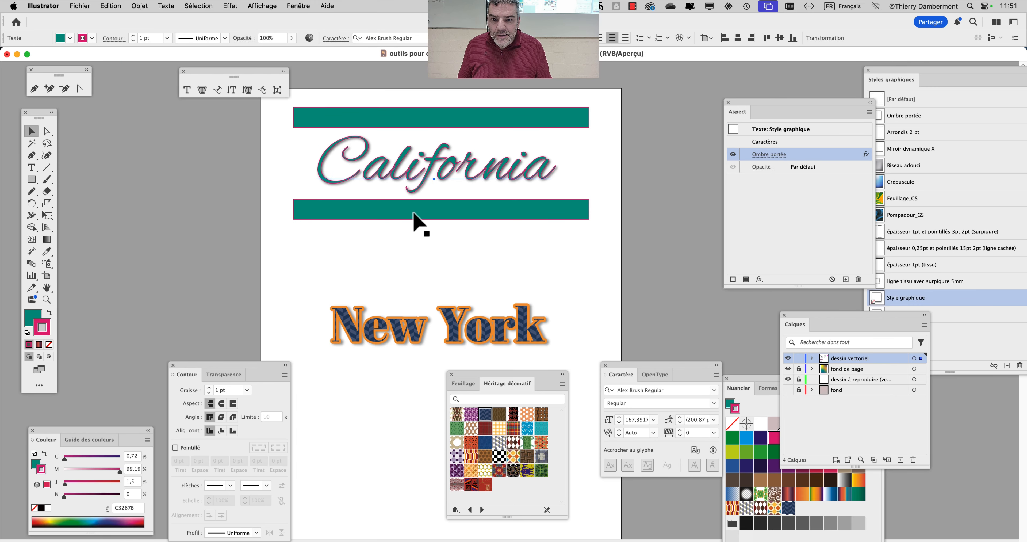
{"action": "scroll", "coordinate": [413, 199], "scroll_direction": "down", "scroll_amount": 5}
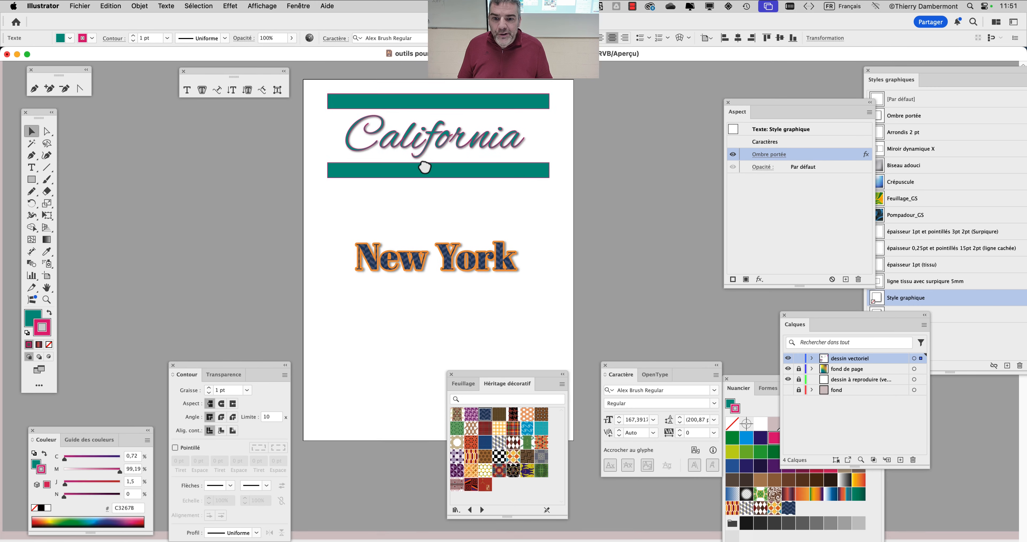
{"action": "left_click_drag", "start_coordinate": [374, 128], "coordinate": [356, 286]}
{"action": "left_click", "coordinate": [357, 87]}
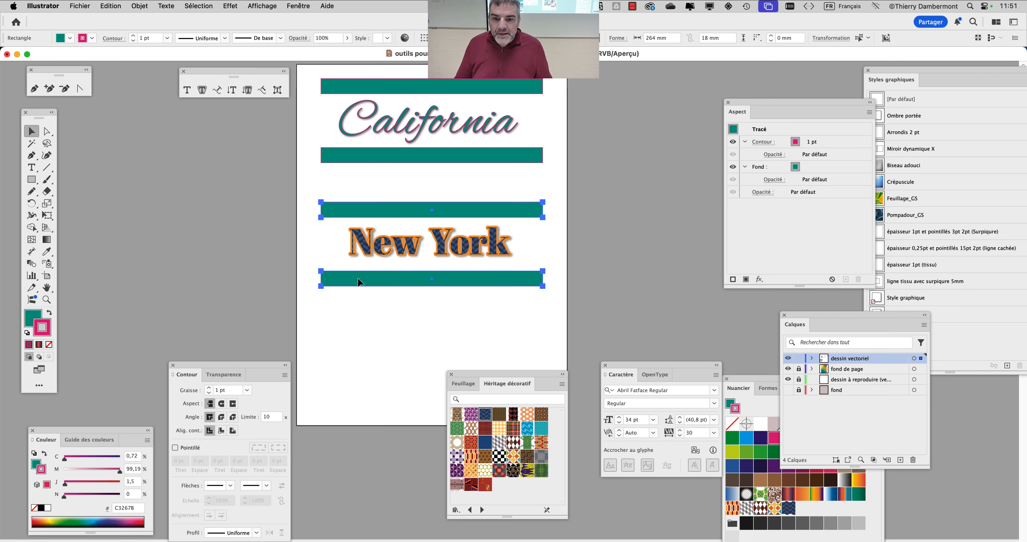
Create a new graphic style from the appearance of the New York text.
{"action": "scroll", "coordinate": [399, 251], "scroll_direction": "up", "scroll_amount": 2}
{"action": "scroll", "coordinate": [400, 250], "scroll_direction": "up", "scroll_amount": 2}
{"action": "left_click", "coordinate": [415, 251]}
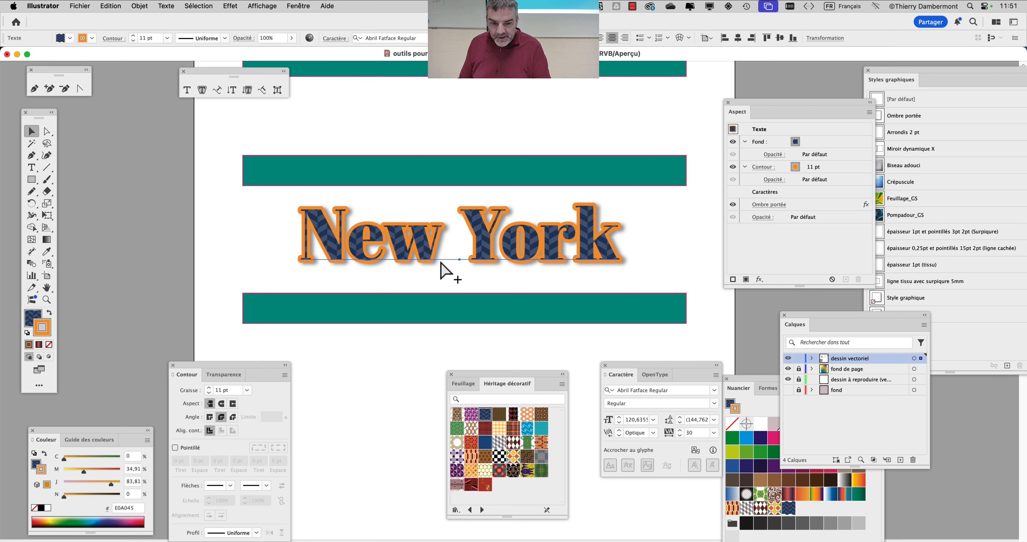
{"action": "left_click_drag", "start_coordinate": [925, 75], "coordinate": [699, 35]}
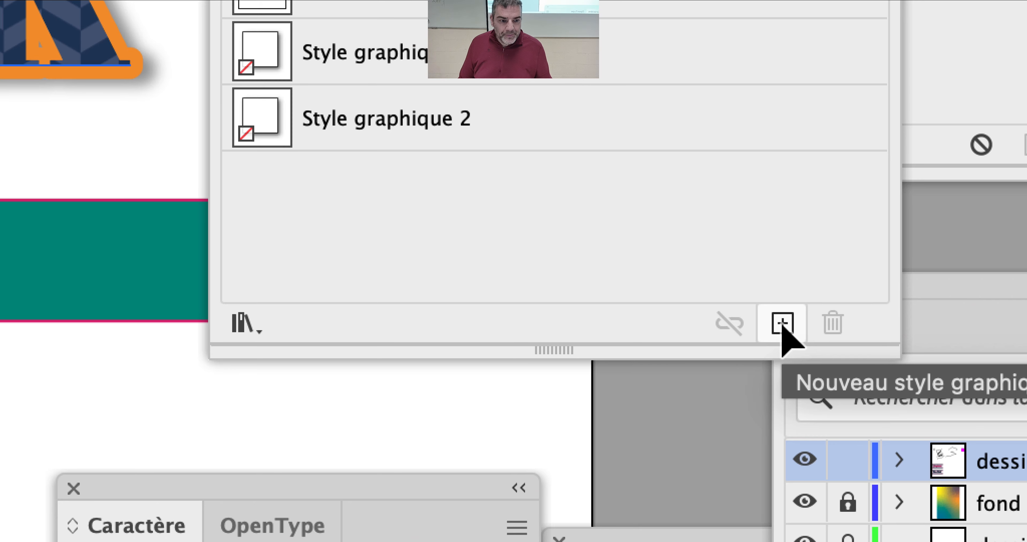
{"action": "left_click", "coordinate": [782, 324]}
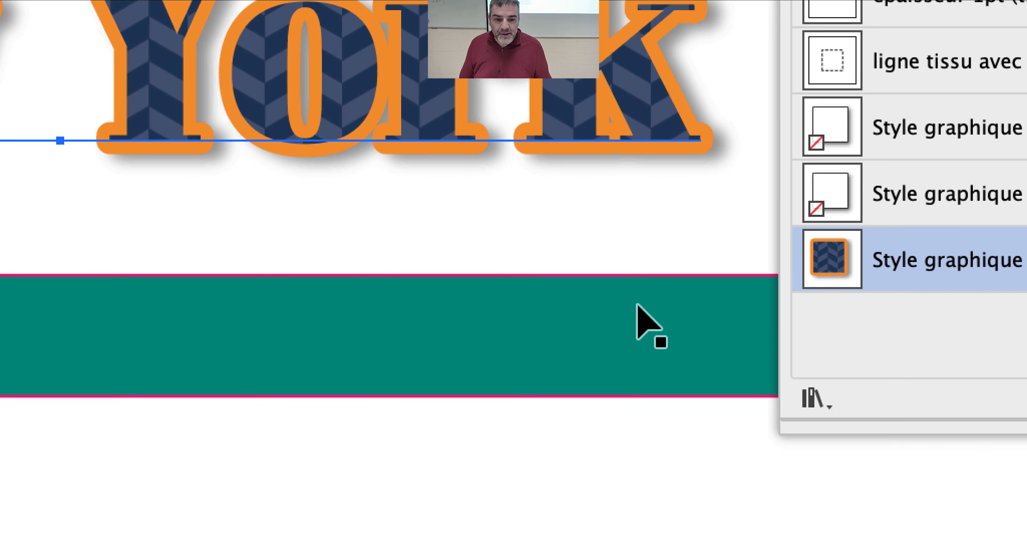
Apply the graphic style Style graphique 3 to both teal bars around the New York text.
{"action": "left_click", "coordinate": [464, 356]}
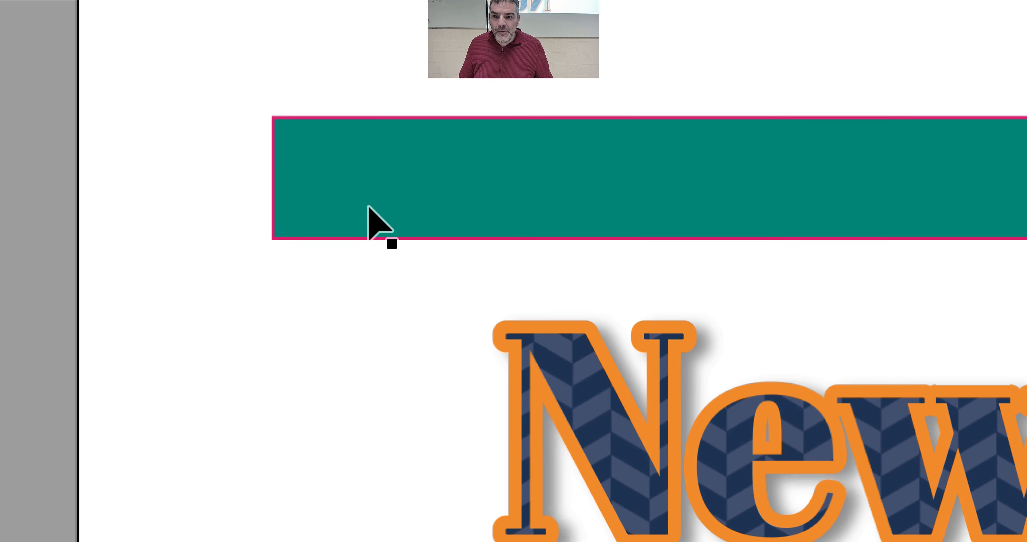
{"action": "left_click", "coordinate": [369, 204], "text": "shift"}
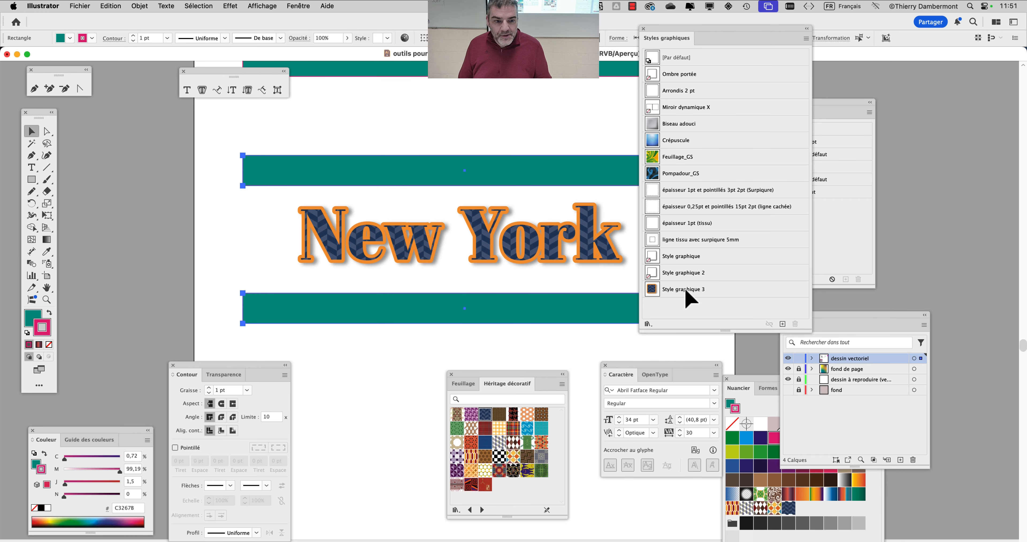
{"action": "left_click", "coordinate": [686, 289]}
{"action": "left_click_drag", "start_coordinate": [673, 33], "coordinate": [882, 50]}
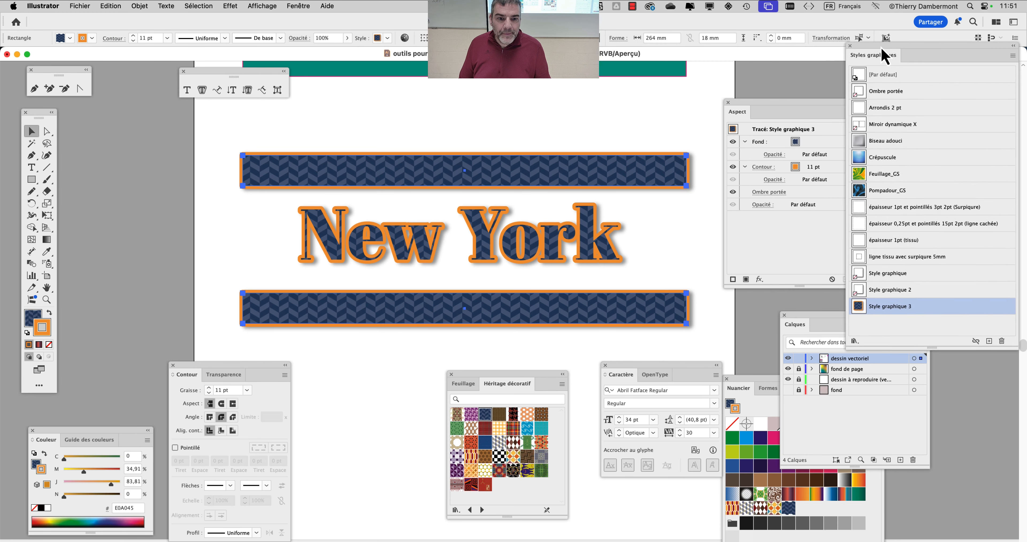
Move the upper patterned bar down and the lower one up, closer to the New York text.
{"action": "left_click", "coordinate": [676, 229]}
{"action": "left_click_drag", "start_coordinate": [578, 172], "coordinate": [583, 186]}
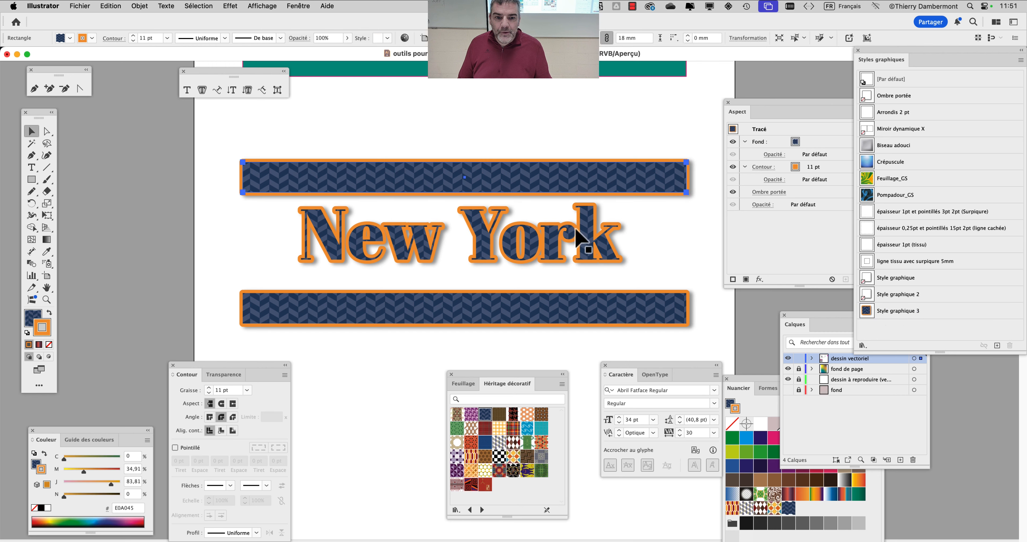
{"action": "left_click_drag", "start_coordinate": [573, 309], "coordinate": [574, 294]}
{"action": "left_click", "coordinate": [569, 327]}
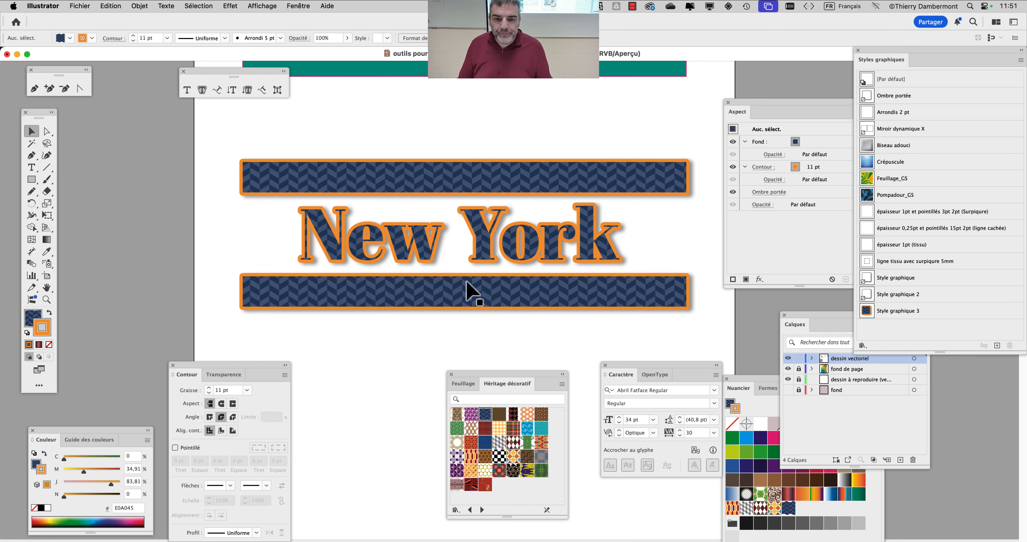
Save the document as a new Illustrator version named outils pour créer des moodboards graphiques -03.ai in the vendredi matin folder.
{"action": "left_click", "coordinate": [461, 283], "text": "alt+super"}
{"action": "left_click_drag", "start_coordinate": [277, 222], "coordinate": [227, 192]}
{"action": "left_click", "coordinate": [80, 6]}
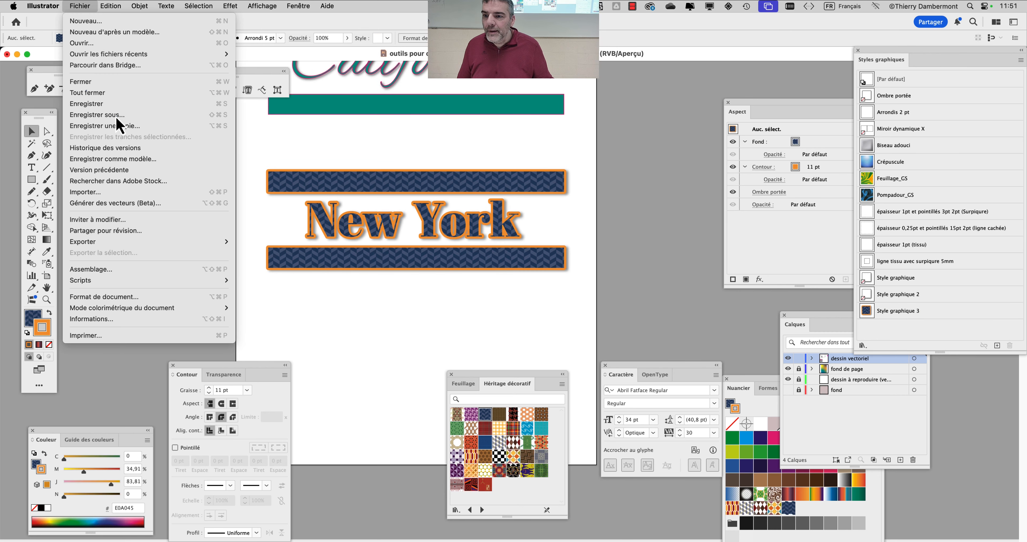
{"action": "left_click", "coordinate": [107, 114]}
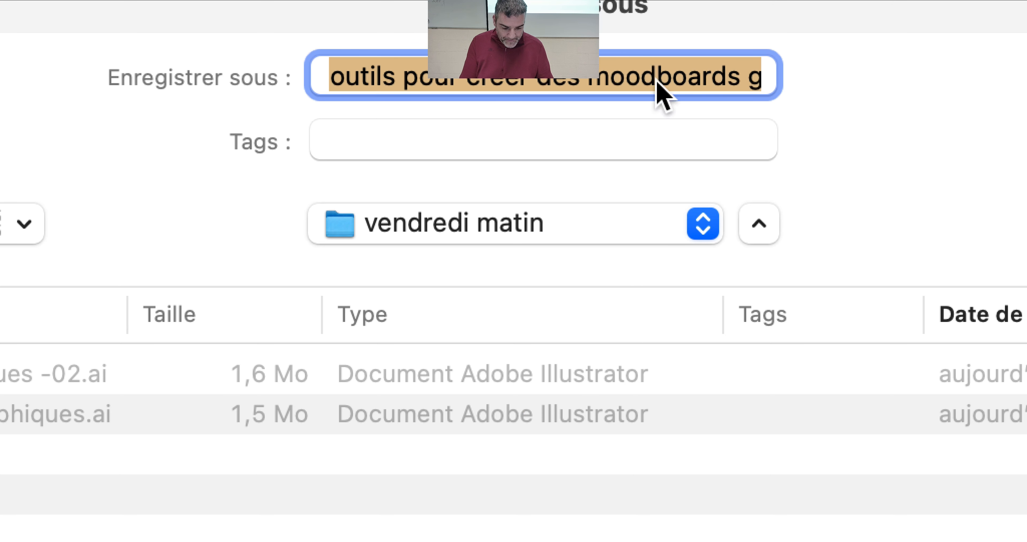
{"action": "key", "text": "Right"}
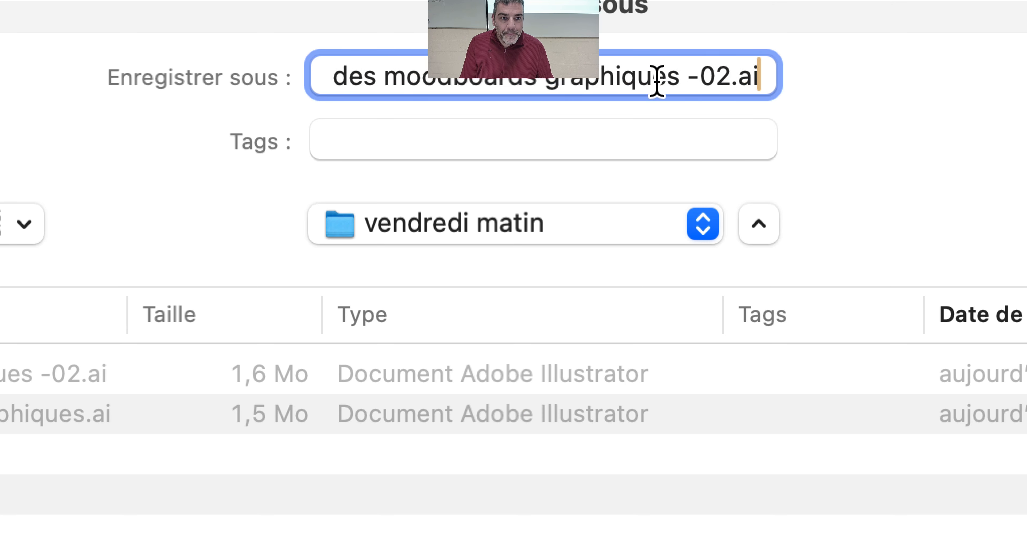
{"action": "left_click_drag", "start_coordinate": [731, 77], "coordinate": [718, 81]}
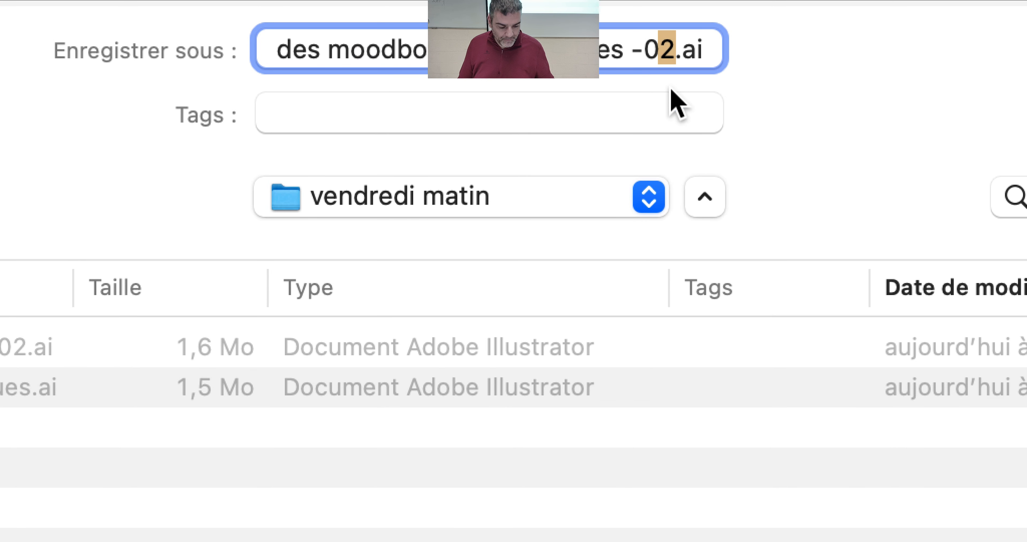
{"action": "type", "text": "3"}
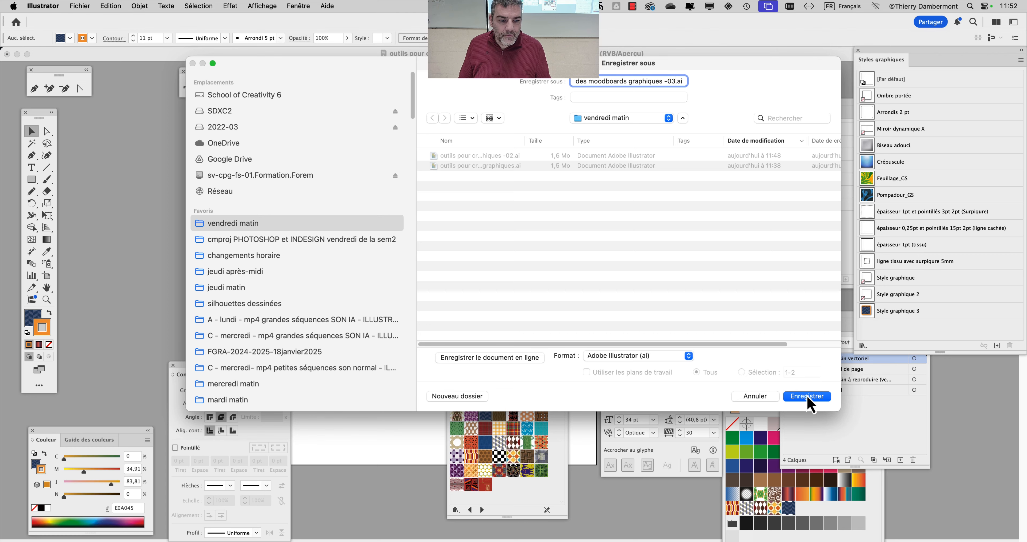
{"action": "left_click", "coordinate": [809, 398]}
{"action": "left_click", "coordinate": [664, 394]}
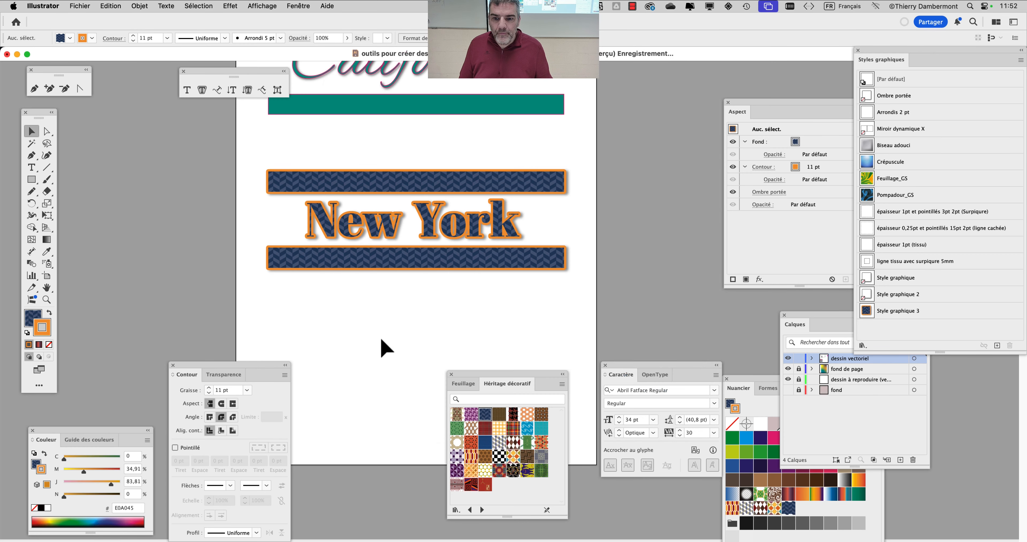
Set the tracking of the New York text to 100.
{"action": "left_click", "coordinate": [361, 235]}
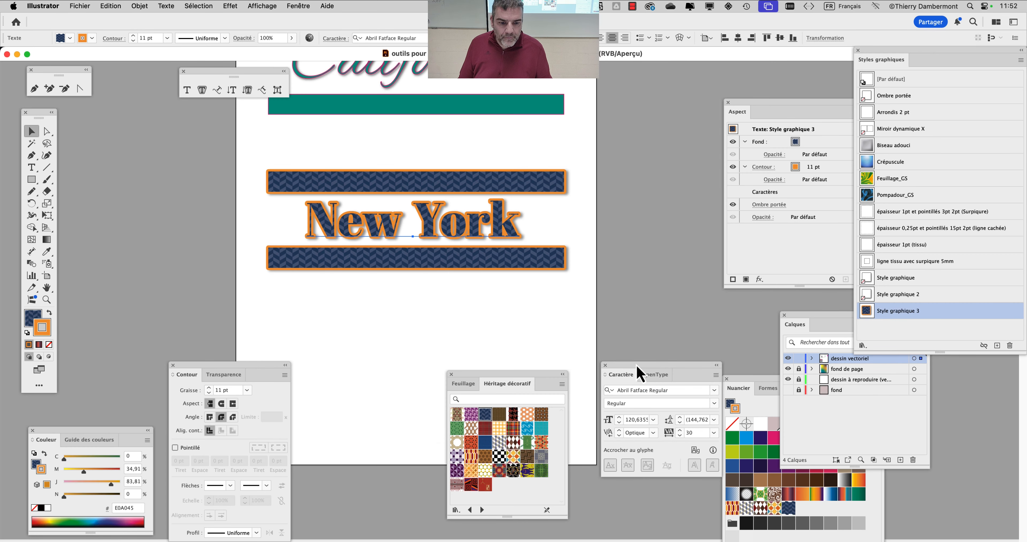
{"action": "left_click_drag", "start_coordinate": [637, 370], "coordinate": [613, 143]}
{"action": "left_click", "coordinate": [655, 202]}
{"action": "left_click", "coordinate": [655, 202]}
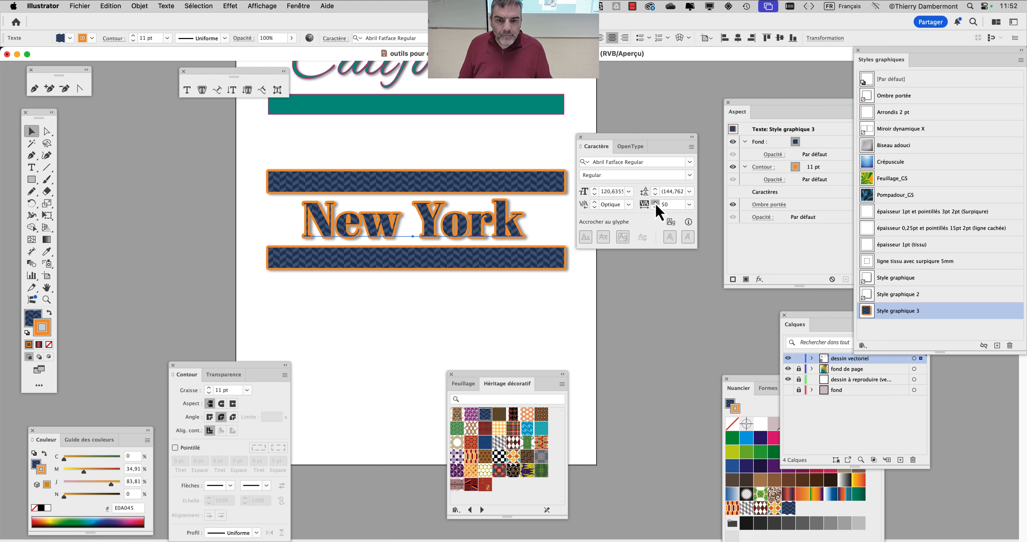
{"action": "left_click", "coordinate": [655, 202]}
{"action": "left_click", "coordinate": [656, 202]}
{"action": "left_click", "coordinate": [656, 203]}
{"action": "left_click", "coordinate": [655, 203]}
{"action": "left_click", "coordinate": [655, 202]}
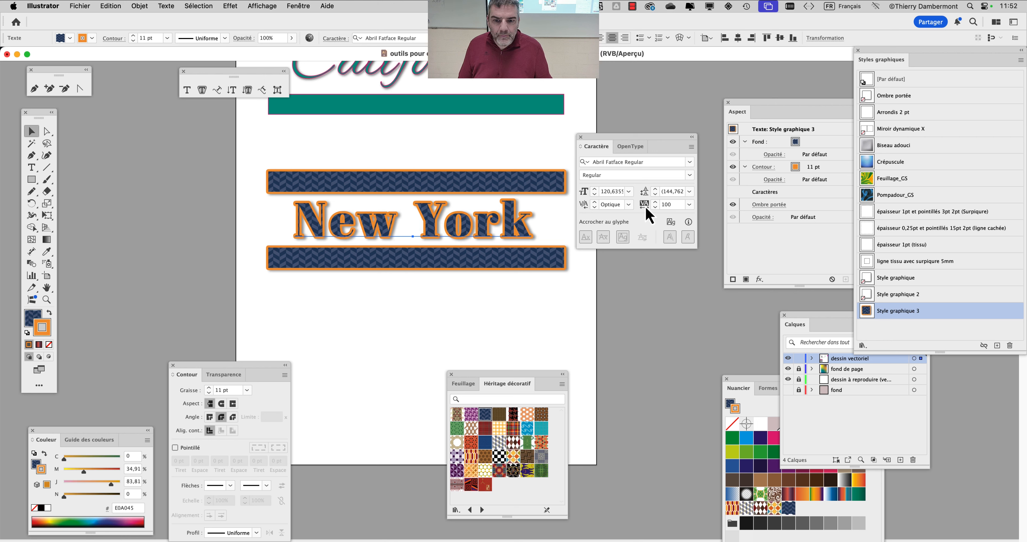
Deselect the New York text and save the document.
{"action": "left_click", "coordinate": [561, 308]}
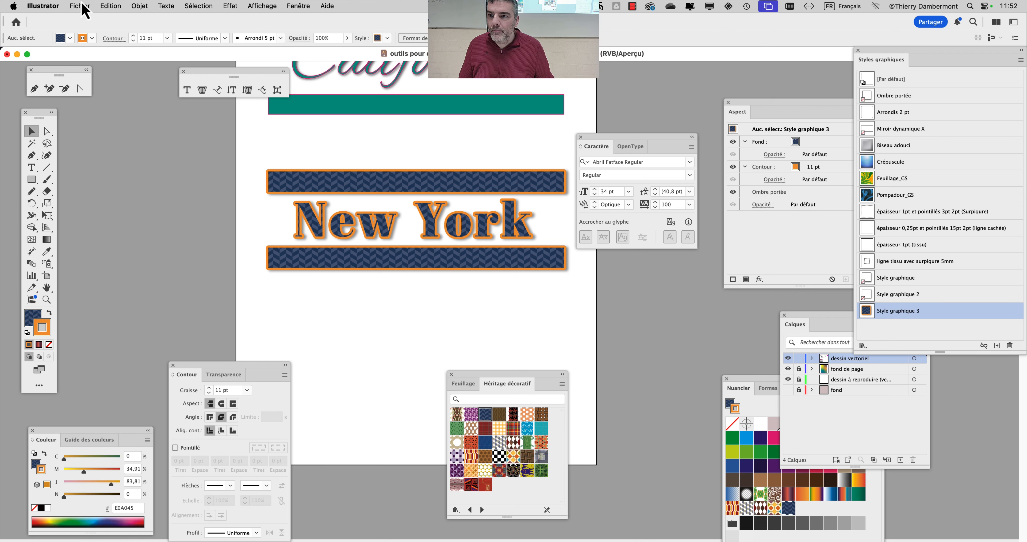
{"action": "left_click", "coordinate": [85, 10]}
{"action": "left_click", "coordinate": [112, 104]}
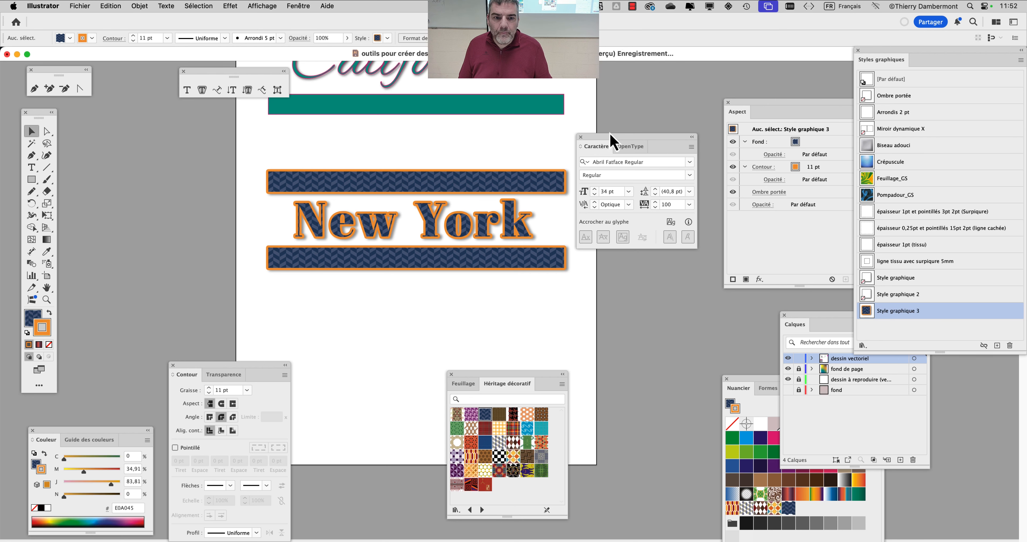
Select the New York text with both bars and preview a uniform 200% scaling of their patterns only, without transforming the objects.
{"action": "left_click_drag", "start_coordinate": [610, 137], "coordinate": [669, 119]}
{"action": "left_click_drag", "start_coordinate": [292, 154], "coordinate": [416, 299]}
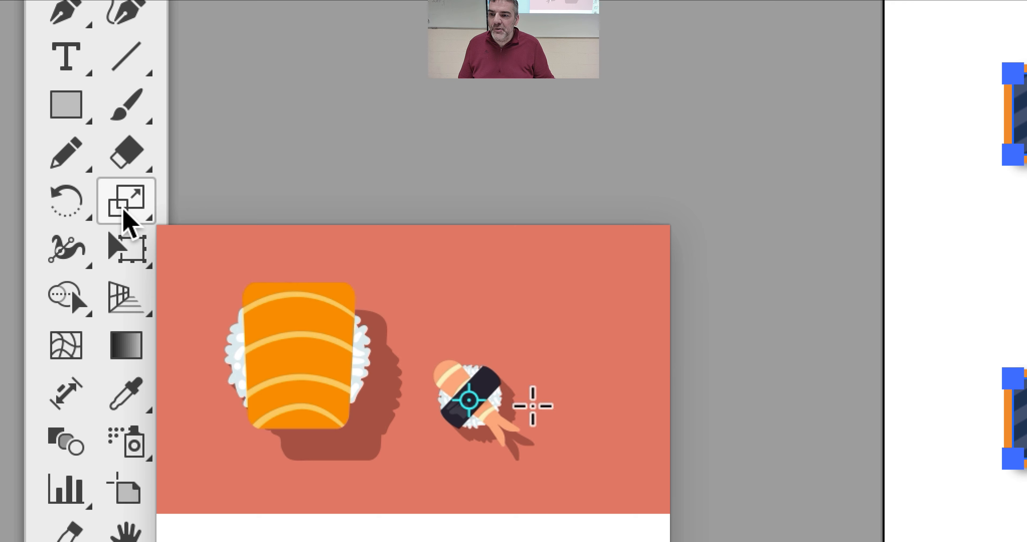
{"action": "double_click", "coordinate": [125, 203]}
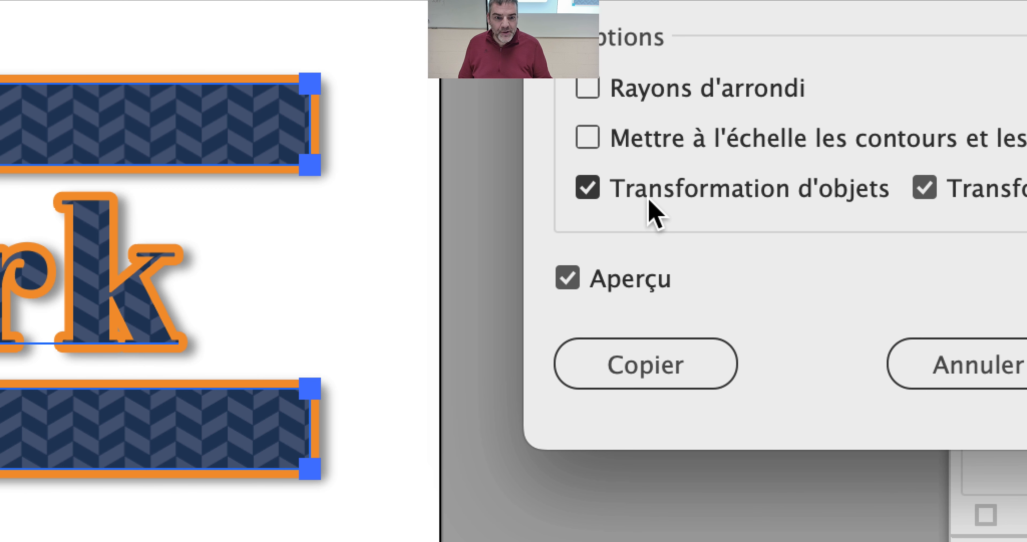
{"action": "left_click", "coordinate": [648, 201]}
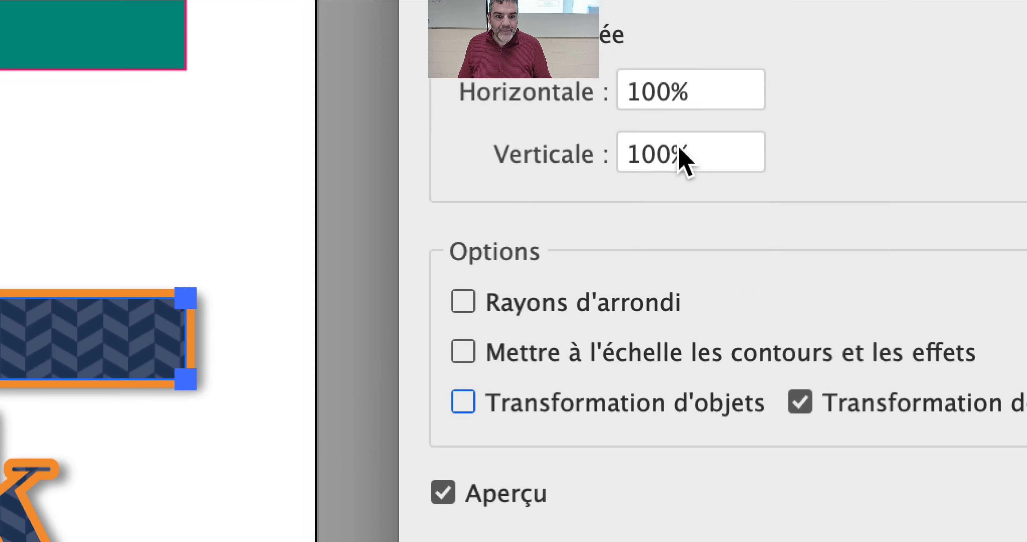
{"action": "left_click", "coordinate": [682, 116]}
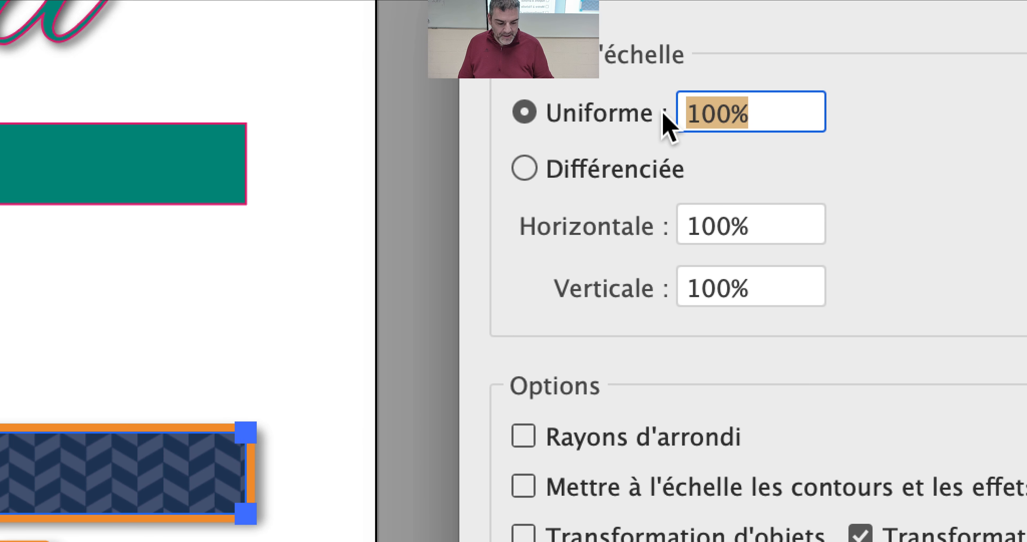
{"action": "type", "text": "200"}
{"action": "key", "text": "Tab"}
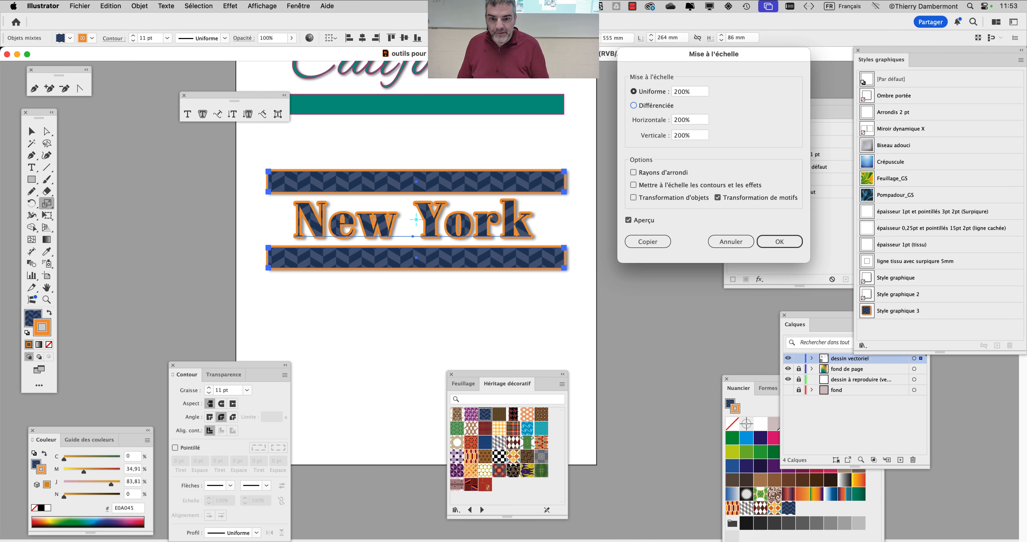
Try a 50% uniform pattern scale, then apply 30% to the New York text and bars.
{"action": "left_click", "coordinate": [664, 90]}
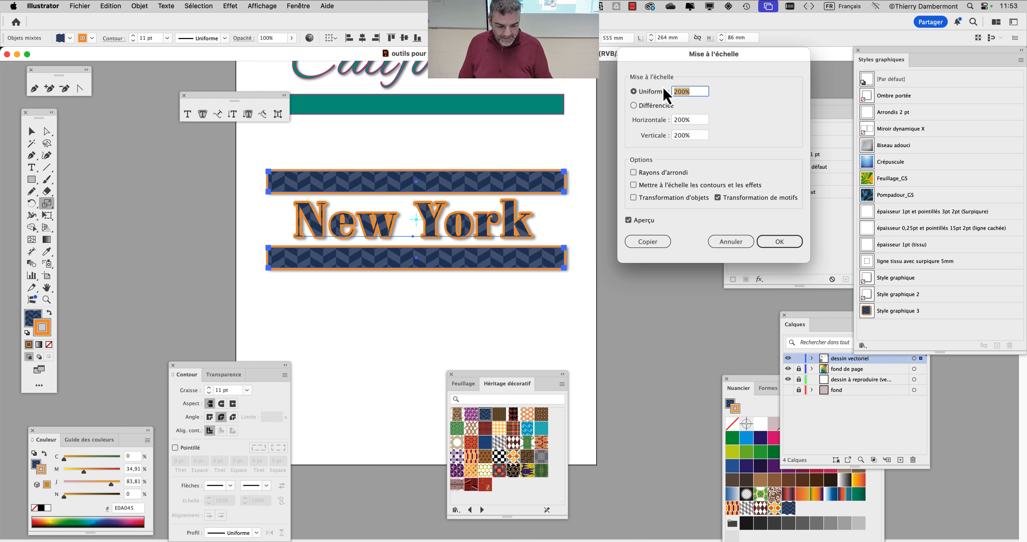
{"action": "type", "text": "50"}
{"action": "key", "text": "Tab"}
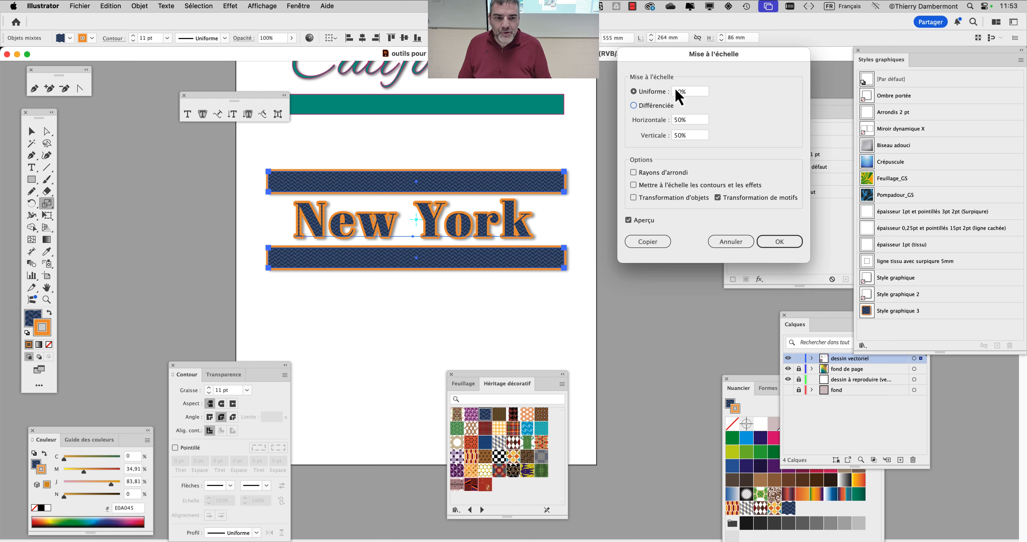
{"action": "type", "text": "30"}
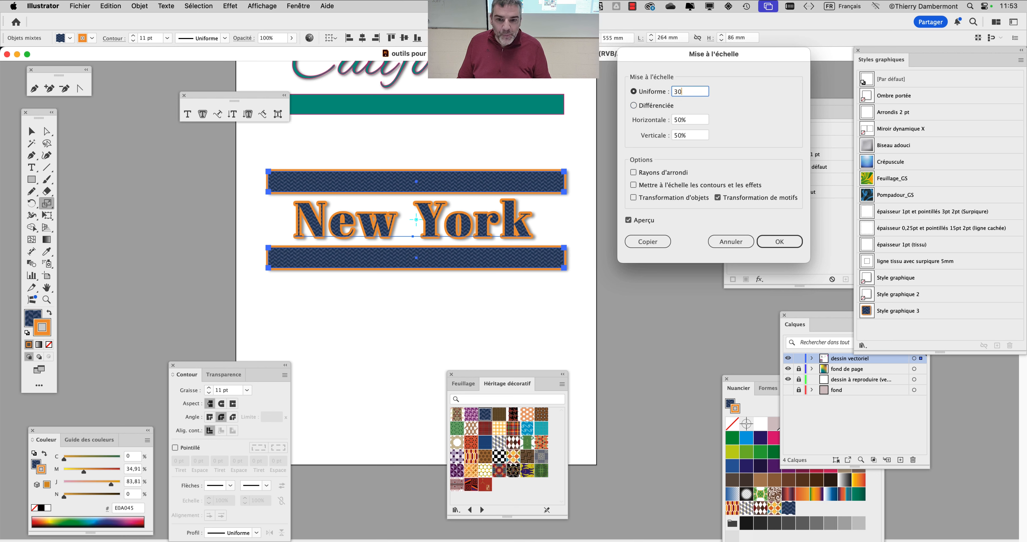
{"action": "key", "text": "Tab"}
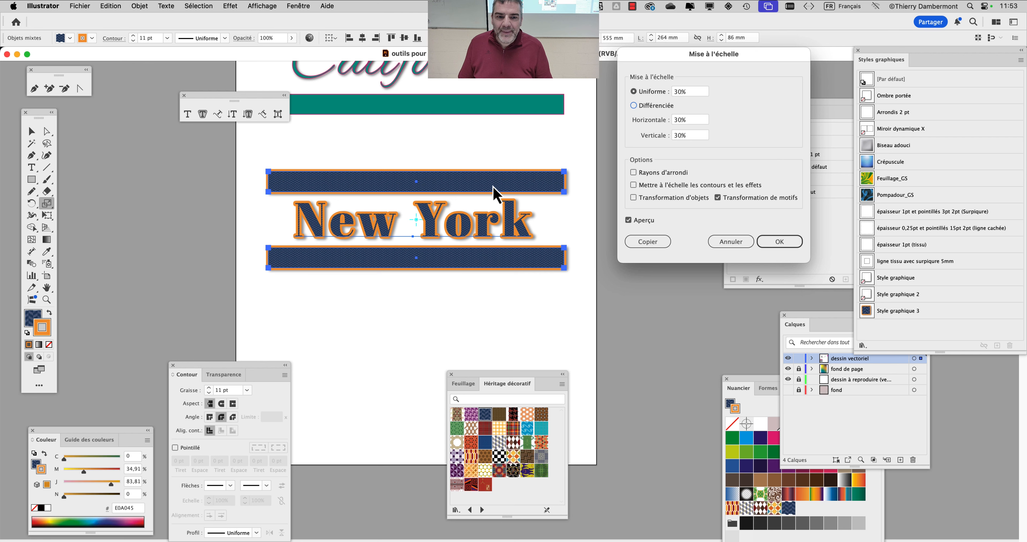
{"action": "left_click", "coordinate": [780, 242]}
Scale only the patterns in the New York text and bars uniformly, previewing 300% and applying 500%.
{"action": "scroll", "coordinate": [418, 220], "scroll_direction": "up", "scroll_amount": 2}
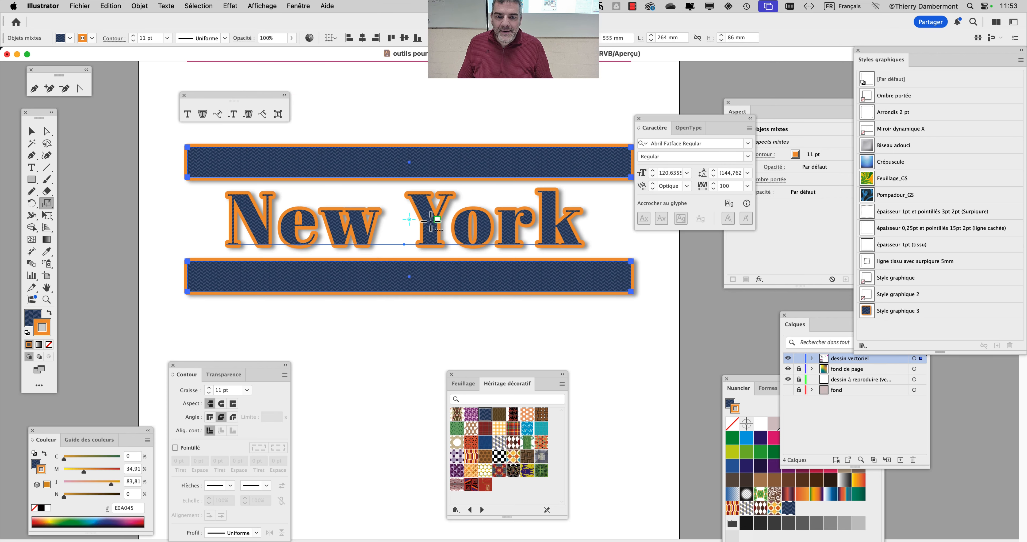
{"action": "left_click_drag", "start_coordinate": [324, 226], "coordinate": [170, 232]}
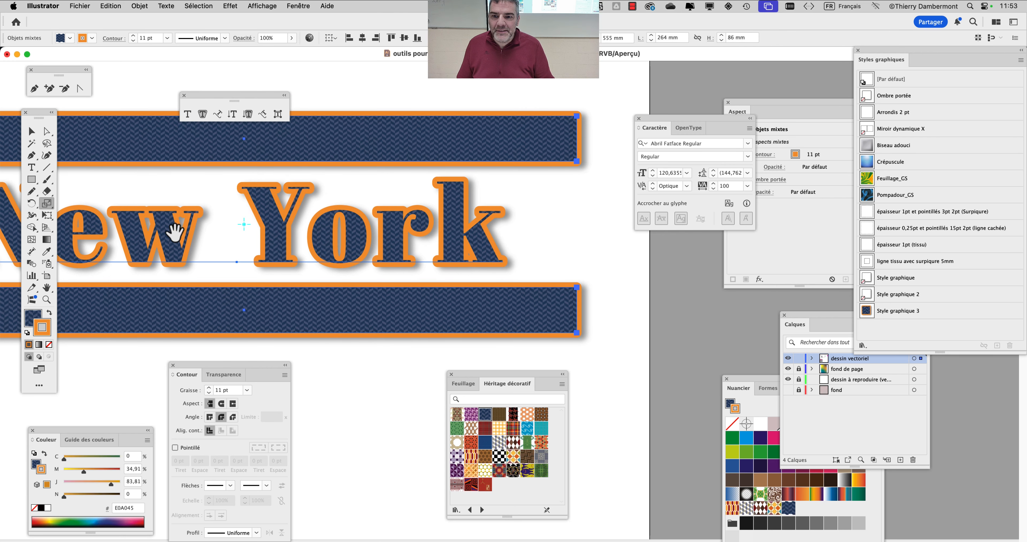
{"action": "left_click_drag", "start_coordinate": [240, 93], "coordinate": [191, 54]}
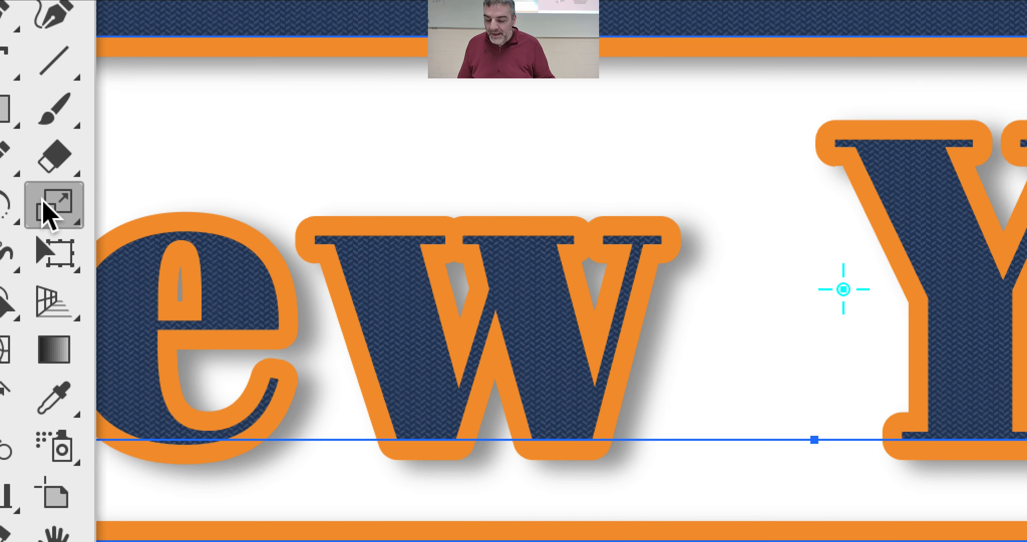
{"action": "double_click", "coordinate": [43, 201]}
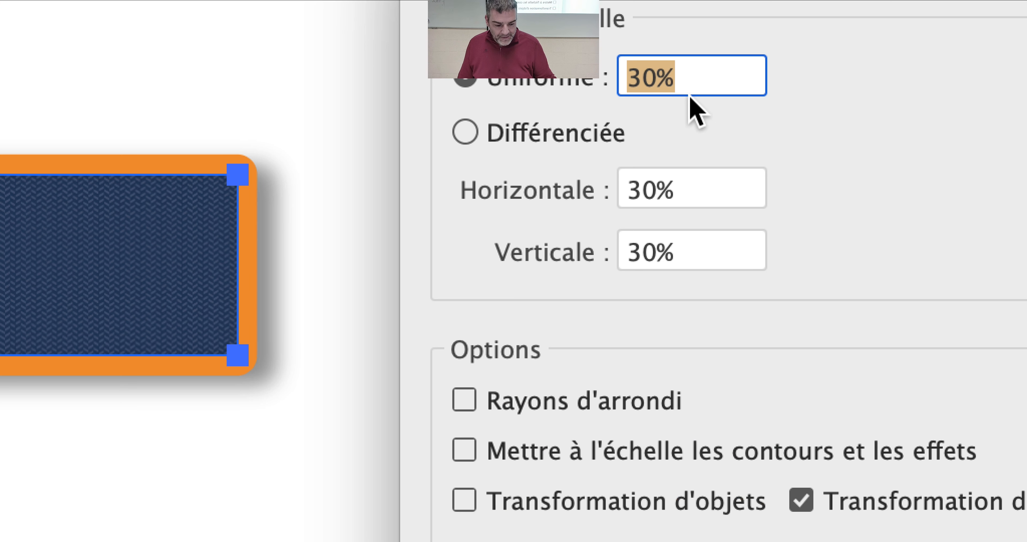
{"action": "type", "text": "300"}
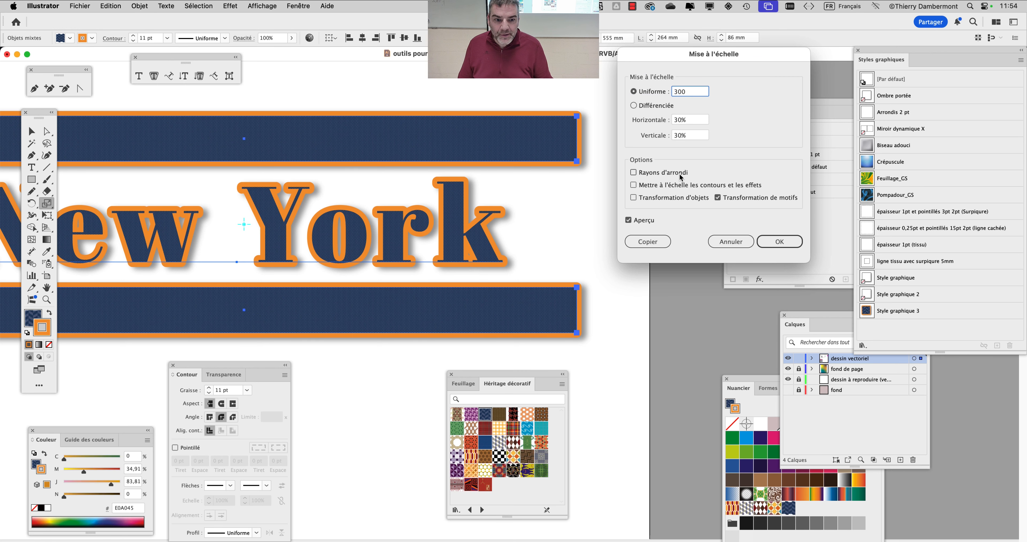
{"action": "key", "text": "Tab"}
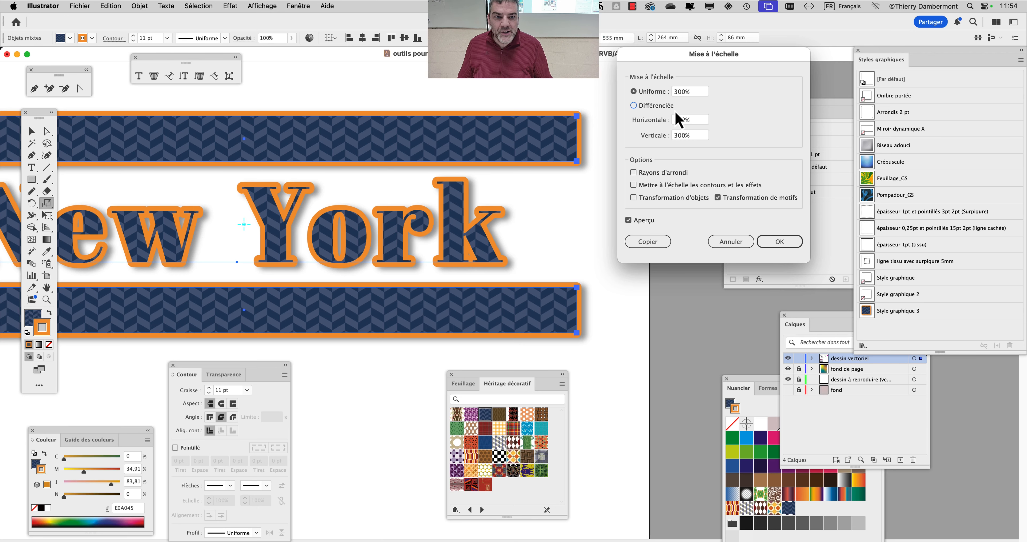
{"action": "left_click", "coordinate": [703, 95]}
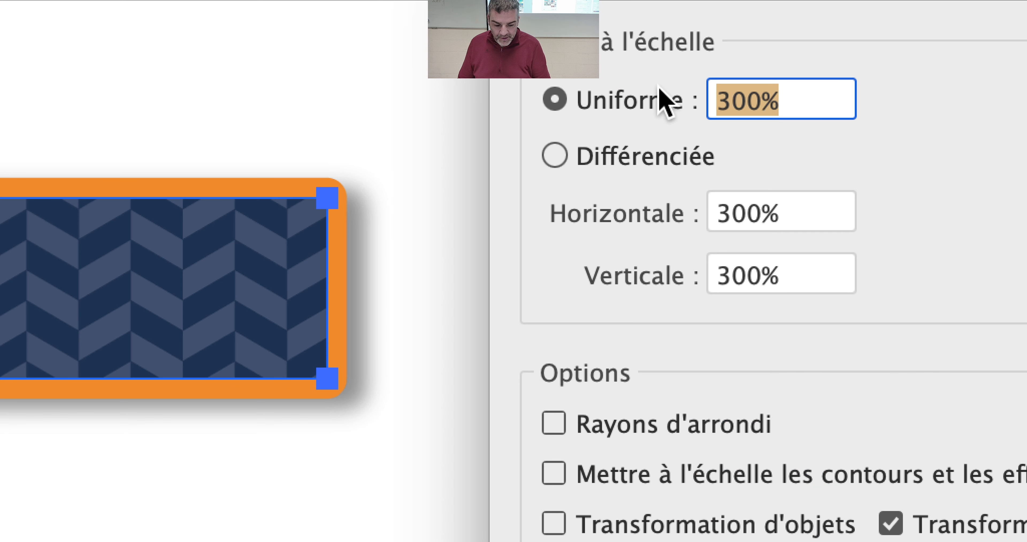
{"action": "type", "text": "500"}
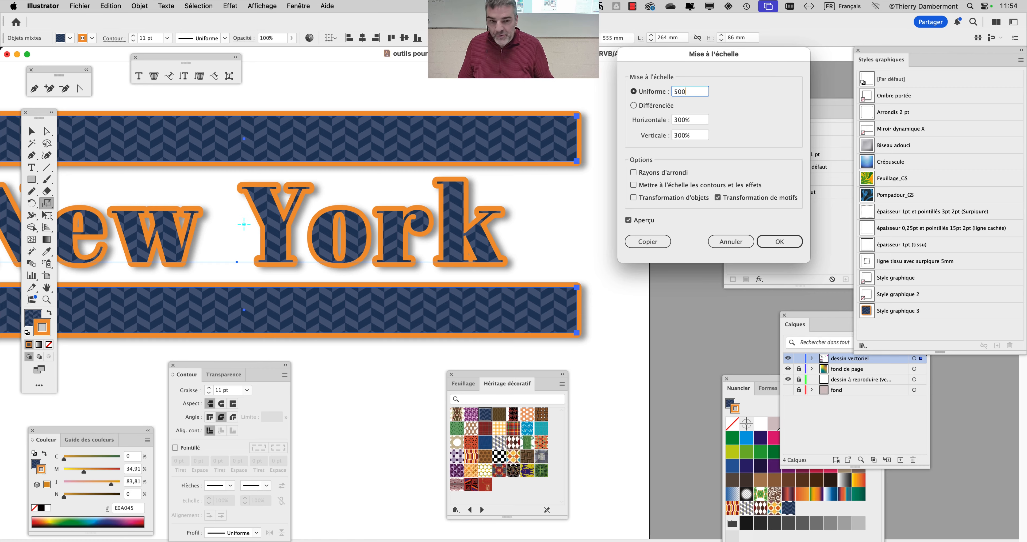
{"action": "key", "text": "Tab"}
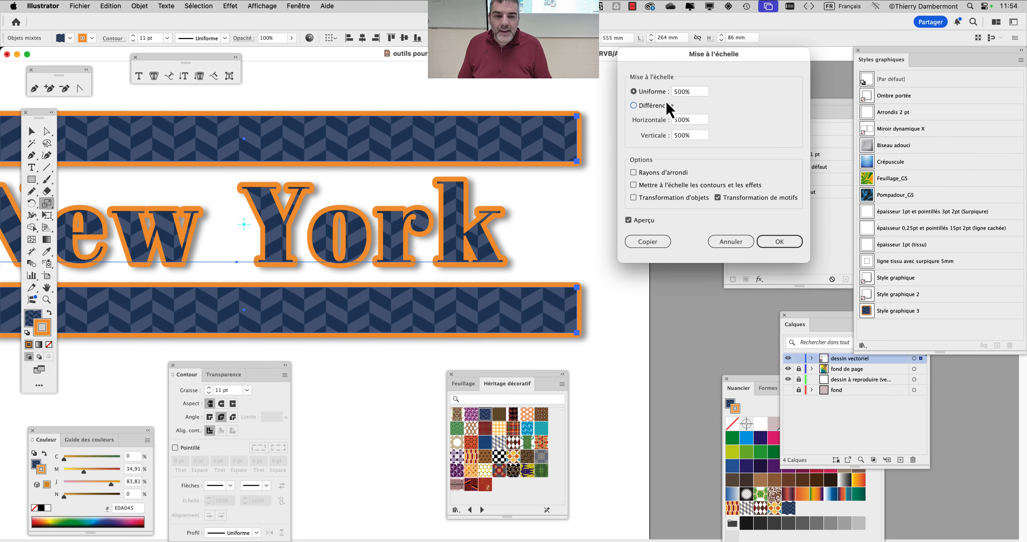
{"action": "left_click", "coordinate": [781, 242]}
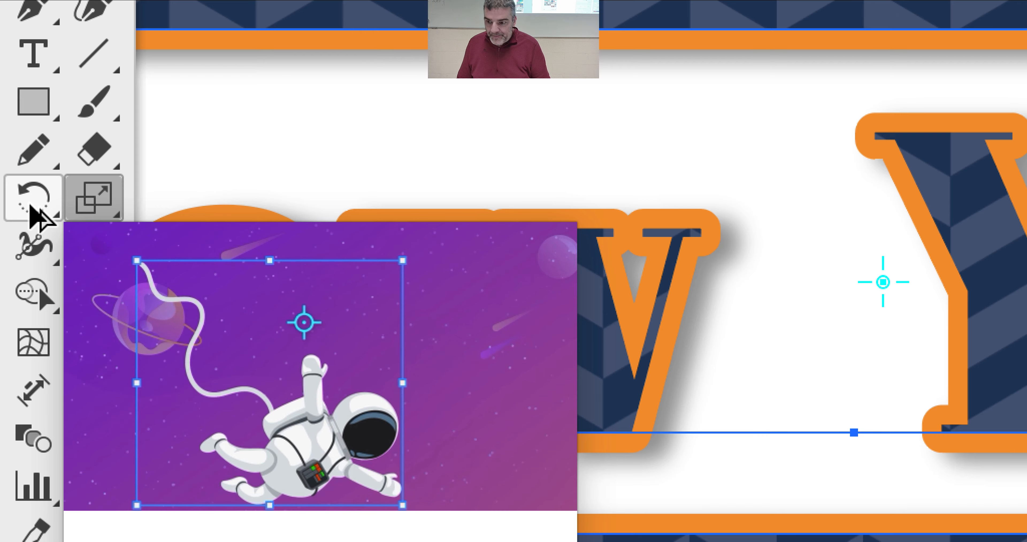
Try rotating only the patterns in the New York text and bars at angles such as 44°, 95°, 203° and 313°, and cancel.
{"action": "left_click", "coordinate": [32, 204]}
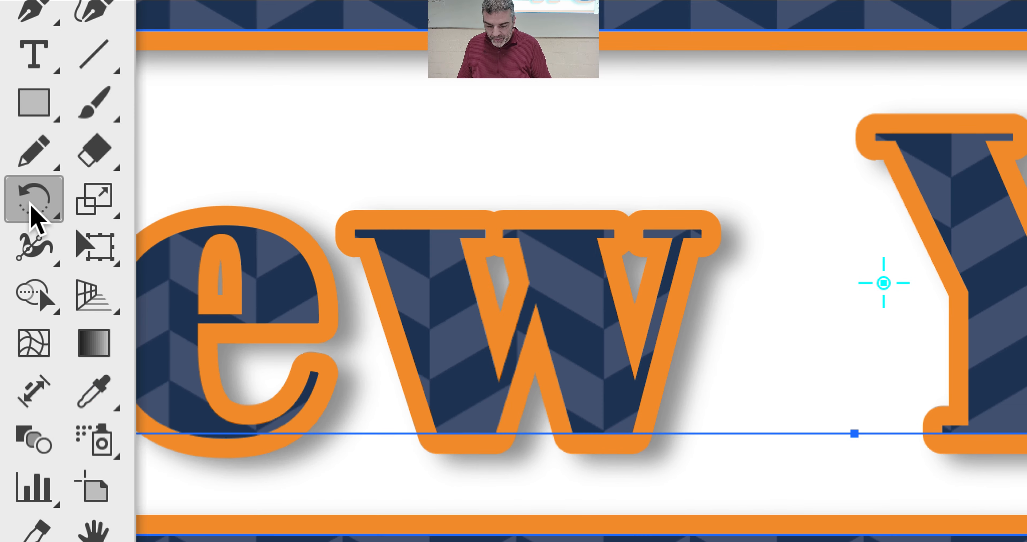
{"action": "double_click", "coordinate": [31, 204]}
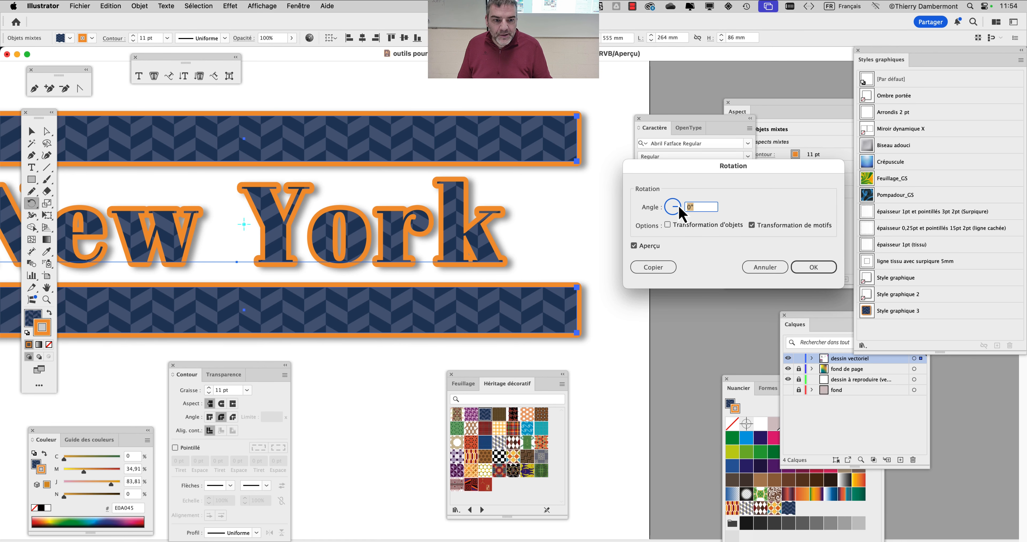
{"action": "type", "text": "44"}
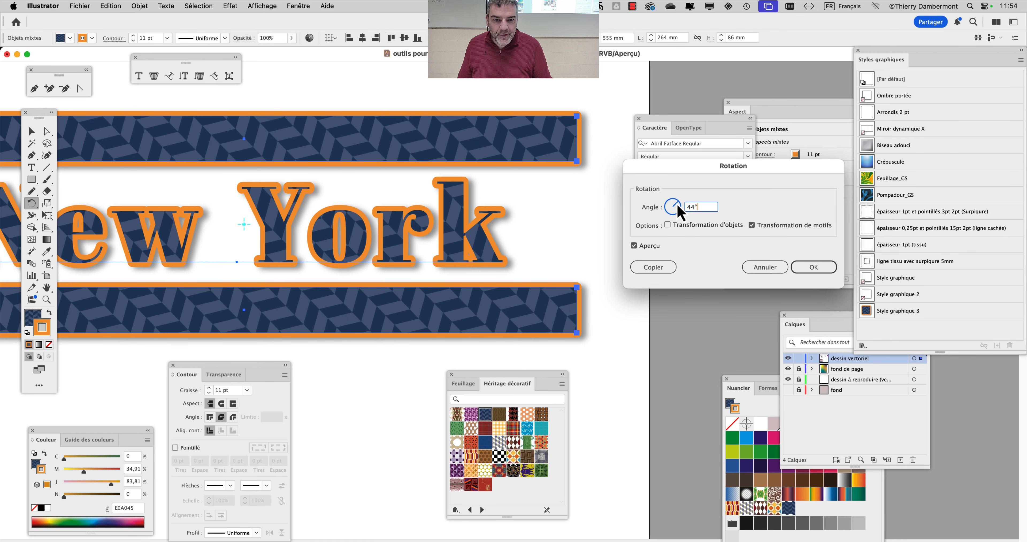
{"action": "key", "text": "Up"}
{"action": "key", "text": "Up"}
{"action": "key", "text": "Up"}
{"action": "key", "text": "Up"}
{"action": "key", "text": "Up"}
{"action": "key", "text": "Up"}
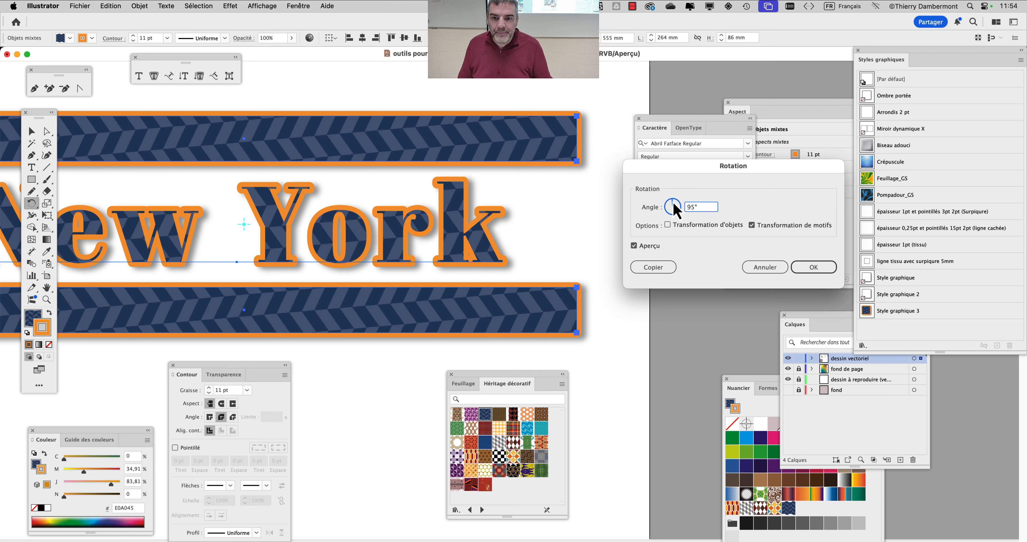
{"action": "left_click", "coordinate": [671, 211]}
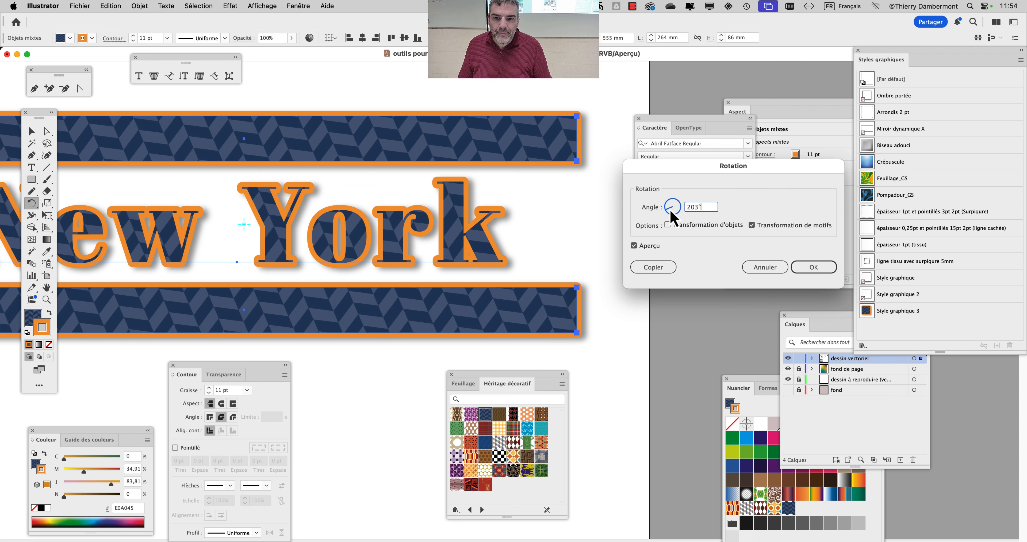
{"action": "left_click_drag", "start_coordinate": [671, 211], "coordinate": [673, 218]}
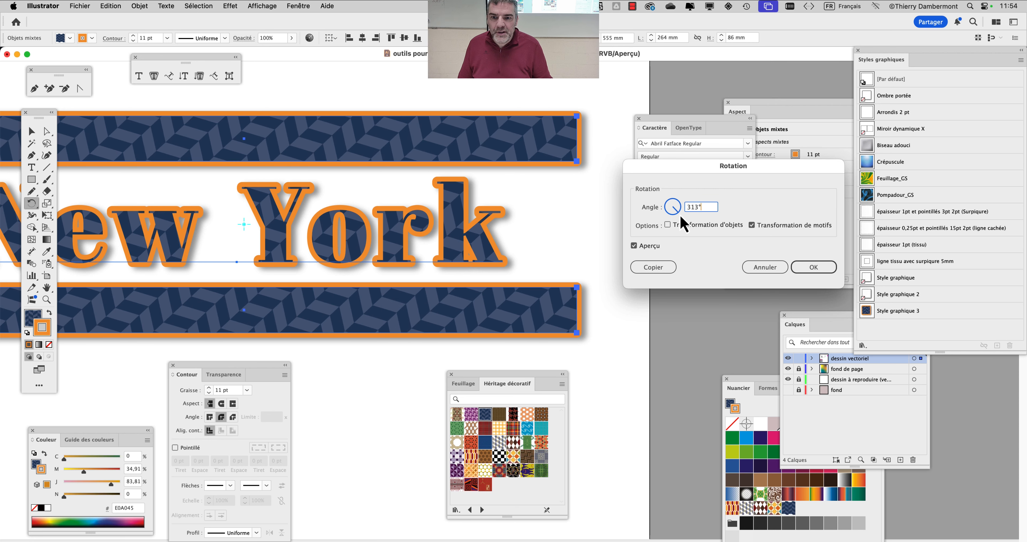
{"action": "left_click", "coordinate": [774, 270]}
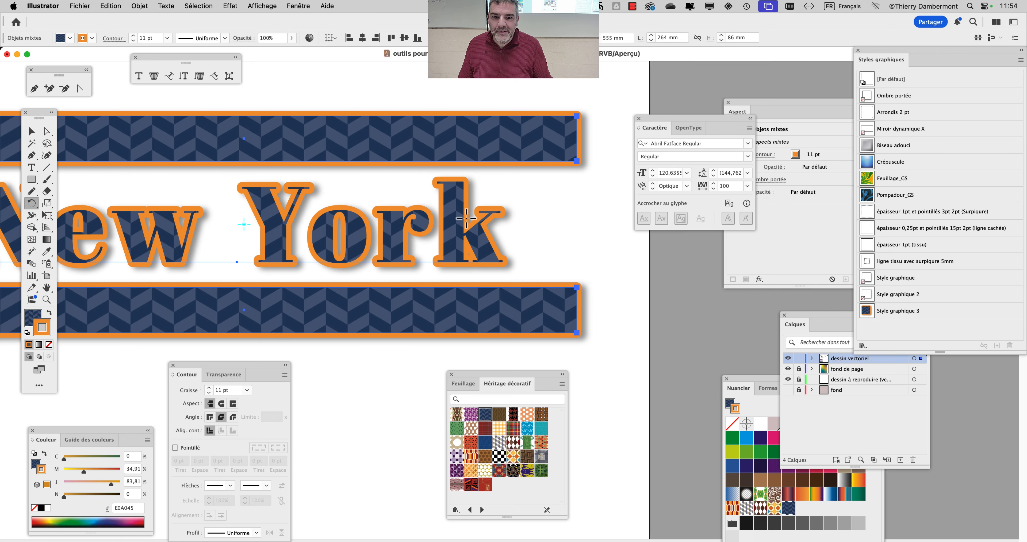
Deselect the New York text and its two patterned bars.
{"action": "left_click", "coordinate": [443, 224], "text": "alt+super"}
{"action": "left_click", "coordinate": [444, 225], "text": "alt+super"}
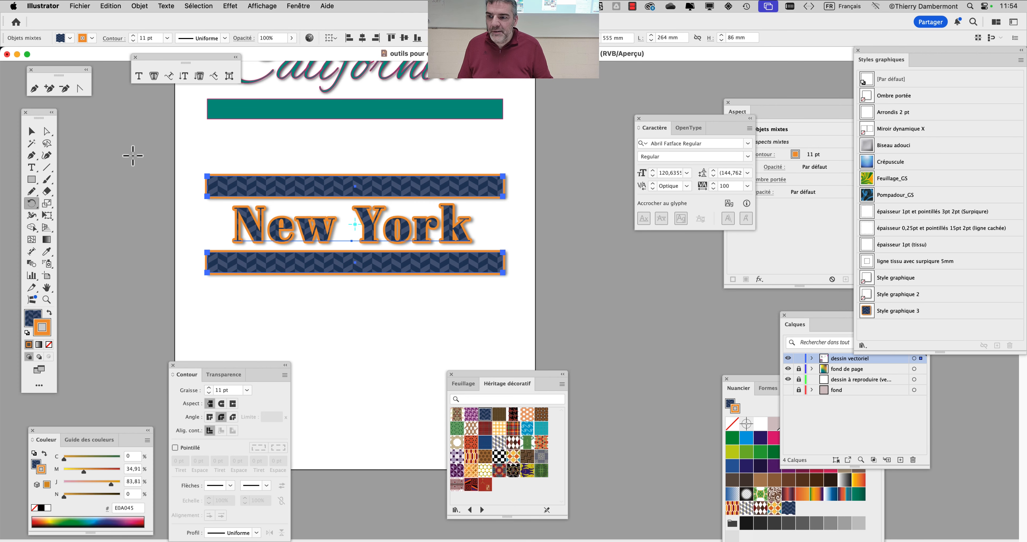
{"action": "left_click", "coordinate": [33, 133]}
{"action": "left_click", "coordinate": [238, 153]}
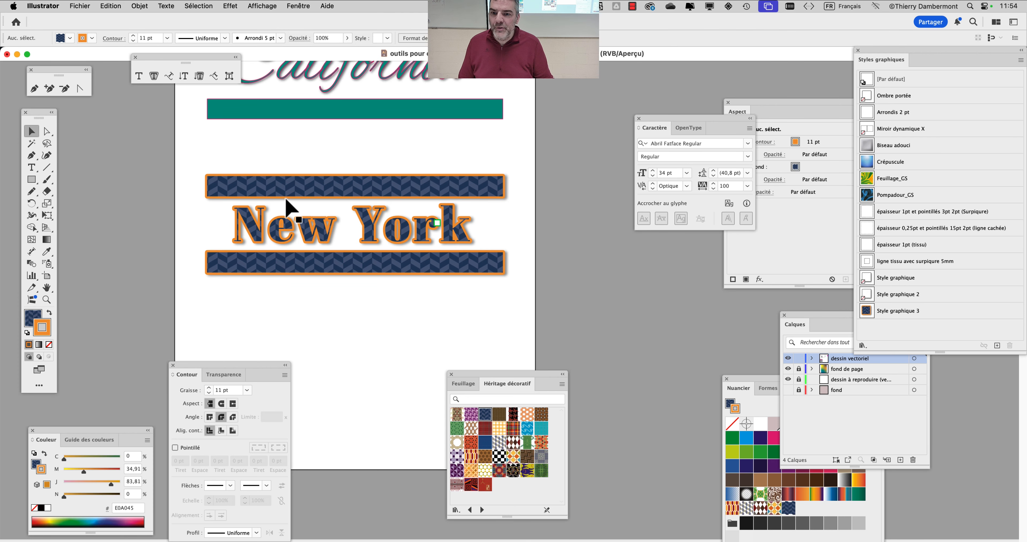
Draw a new portrait artboard to the right of the California and New York artboard, matching its height.
{"action": "left_click", "coordinate": [286, 201], "text": "super"}
{"action": "left_click_drag", "start_coordinate": [284, 197], "coordinate": [246, 172]}
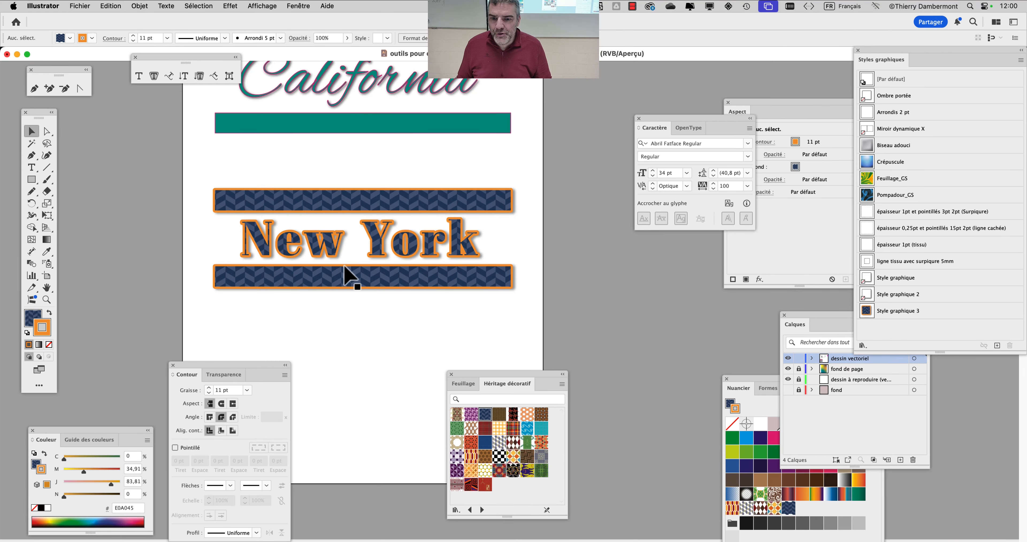
{"action": "scroll", "coordinate": [349, 275], "scroll_direction": "down", "scroll_amount": 3}
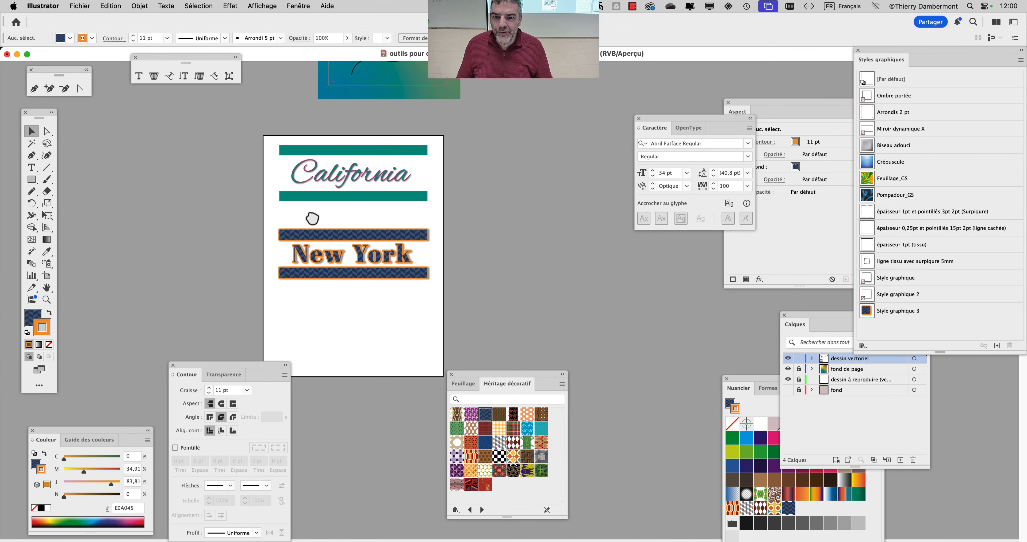
{"action": "left_click_drag", "start_coordinate": [312, 218], "coordinate": [169, 218]}
{"action": "left_click", "coordinate": [43, 272]}
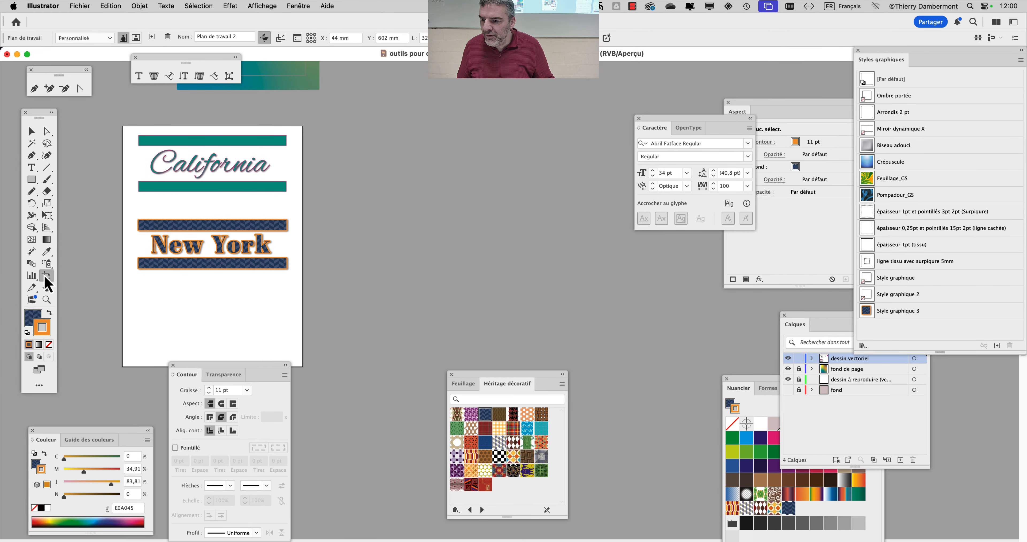
{"action": "left_click_drag", "start_coordinate": [373, 125], "coordinate": [609, 364]}
Copy the New York and California texts without their bars onto the new artboard, with New York above California.
{"action": "left_click", "coordinate": [31, 131]}
{"action": "left_click_drag", "start_coordinate": [215, 266], "coordinate": [498, 181]}
{"action": "left_click_drag", "start_coordinate": [266, 157], "coordinate": [503, 276]}
{"action": "left_click_drag", "start_coordinate": [484, 167], "coordinate": [481, 236]}
{"action": "scroll", "coordinate": [516, 270], "scroll_direction": "up", "scroll_amount": 3}
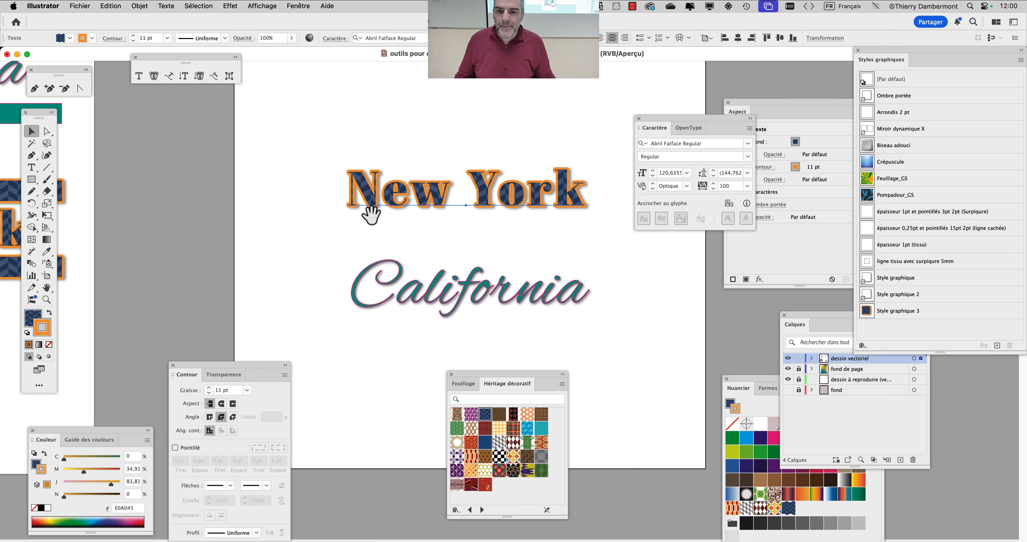
Reduce the New York and California text copies on the new artboard to their basic appearance.
{"action": "left_click_drag", "start_coordinate": [366, 211], "coordinate": [239, 165]}
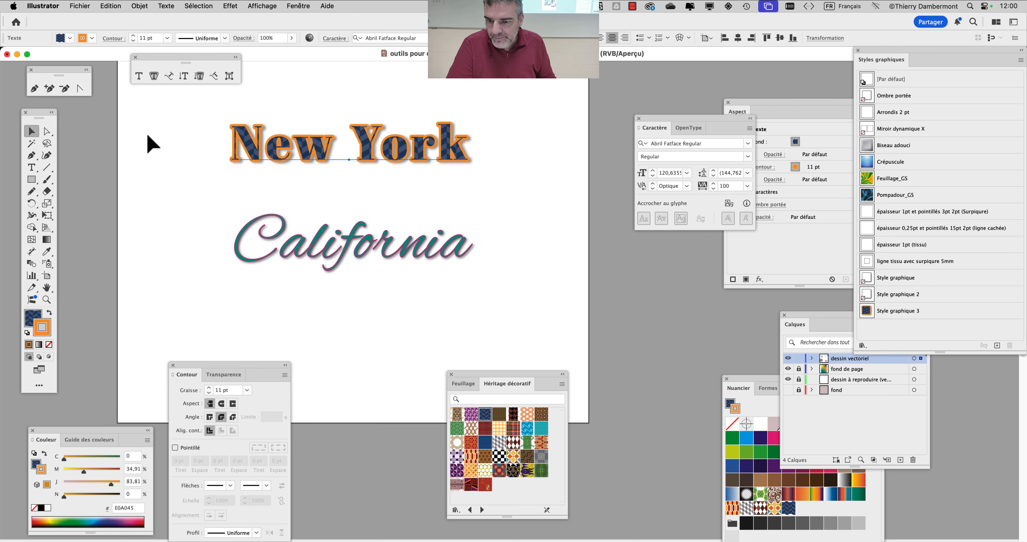
{"action": "left_click_drag", "start_coordinate": [152, 144], "coordinate": [363, 271]}
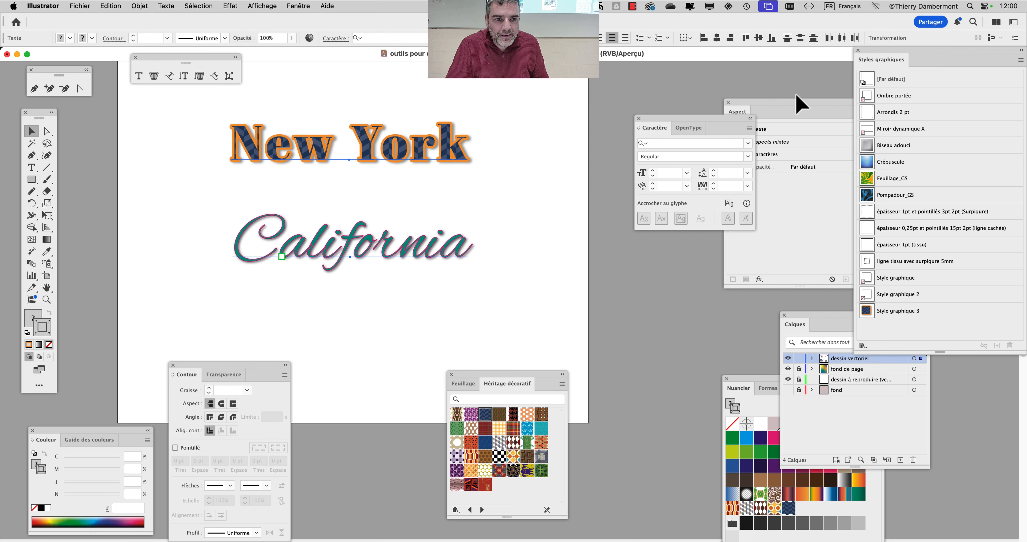
{"action": "left_click_drag", "start_coordinate": [787, 107], "coordinate": [557, 96]}
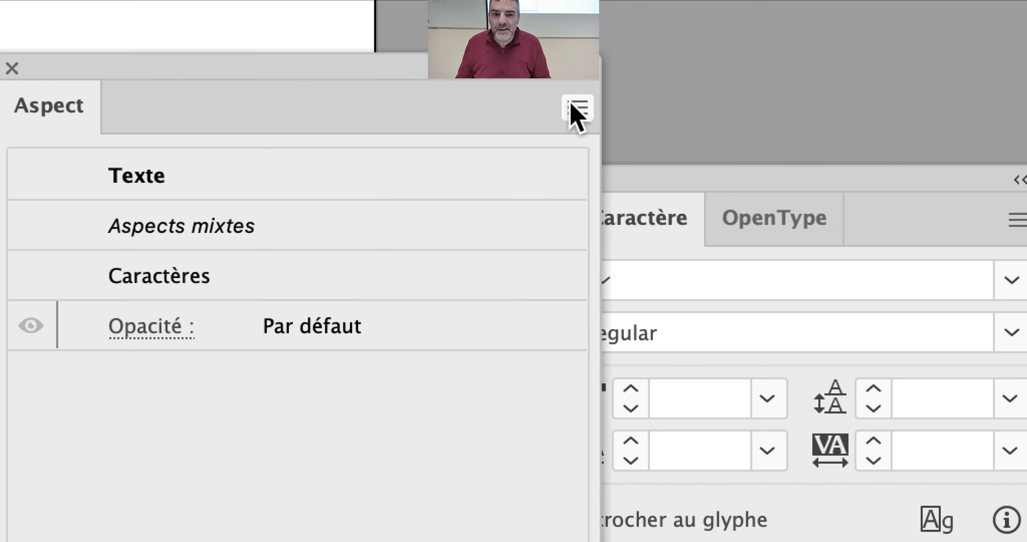
{"action": "left_click", "coordinate": [574, 108]}
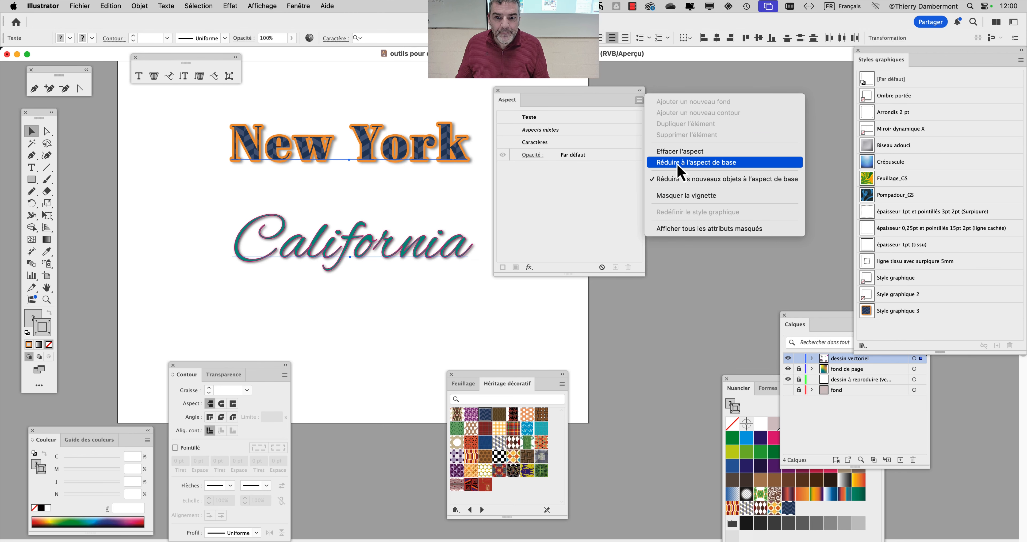
{"action": "left_click", "coordinate": [681, 162]}
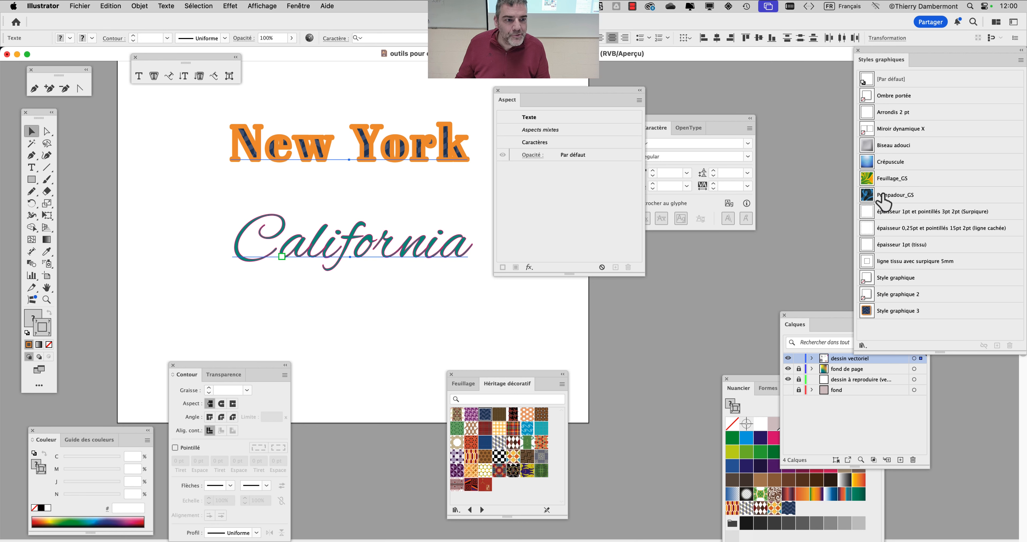
Apply the default graphic style to both text copies and move the Graphic Styles and Appearance panels clear of the artwork.
{"action": "left_click", "coordinate": [892, 81]}
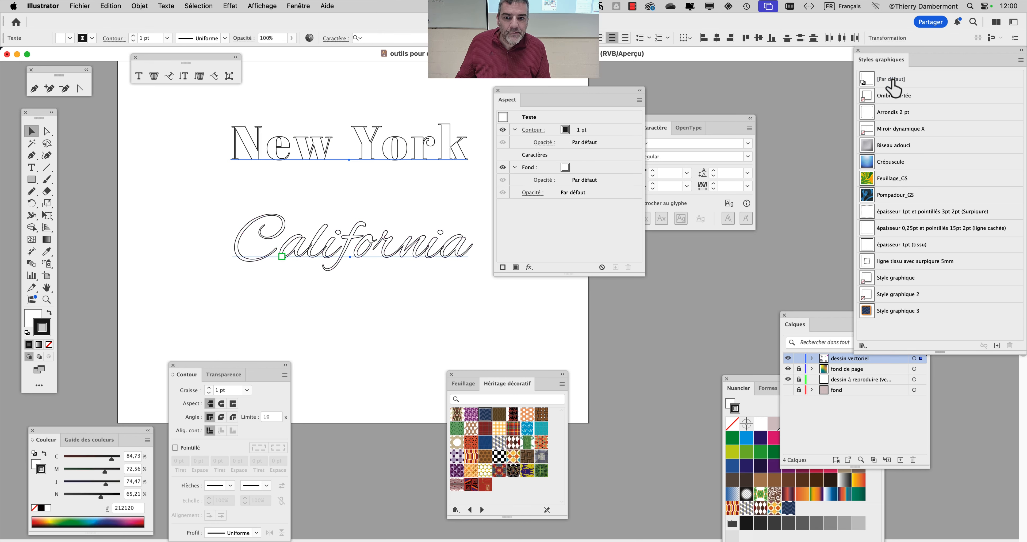
{"action": "left_click_drag", "start_coordinate": [890, 63], "coordinate": [899, 109]}
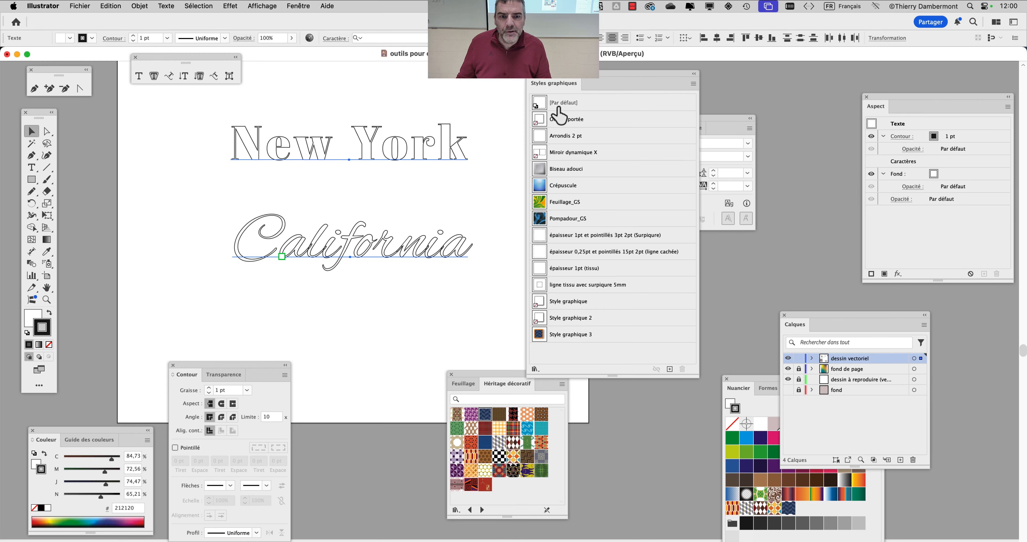
{"action": "key", "text": "alt"}
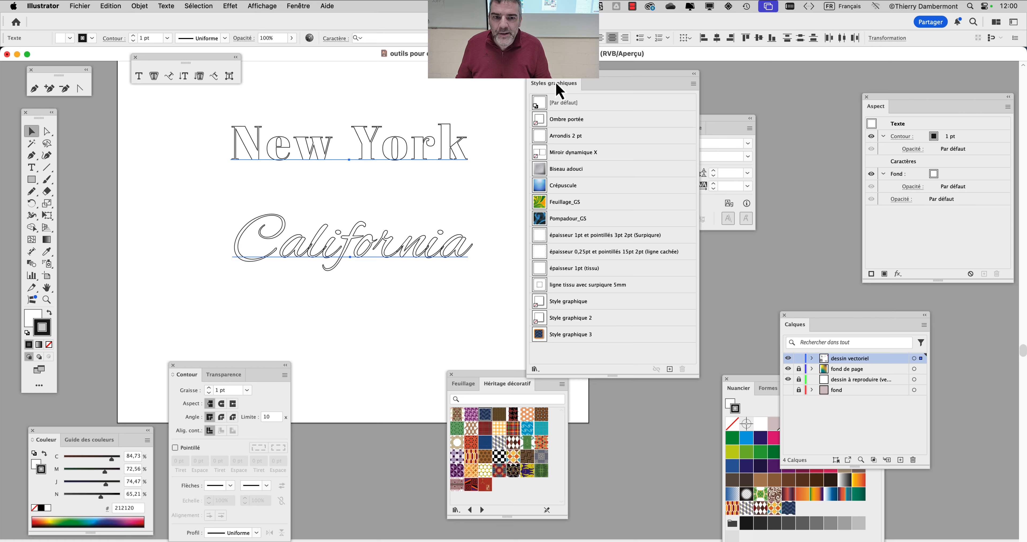
{"action": "left_click_drag", "start_coordinate": [558, 86], "coordinate": [746, 83]}
{"action": "scroll", "coordinate": [275, 170], "scroll_direction": "up", "scroll_amount": 2}
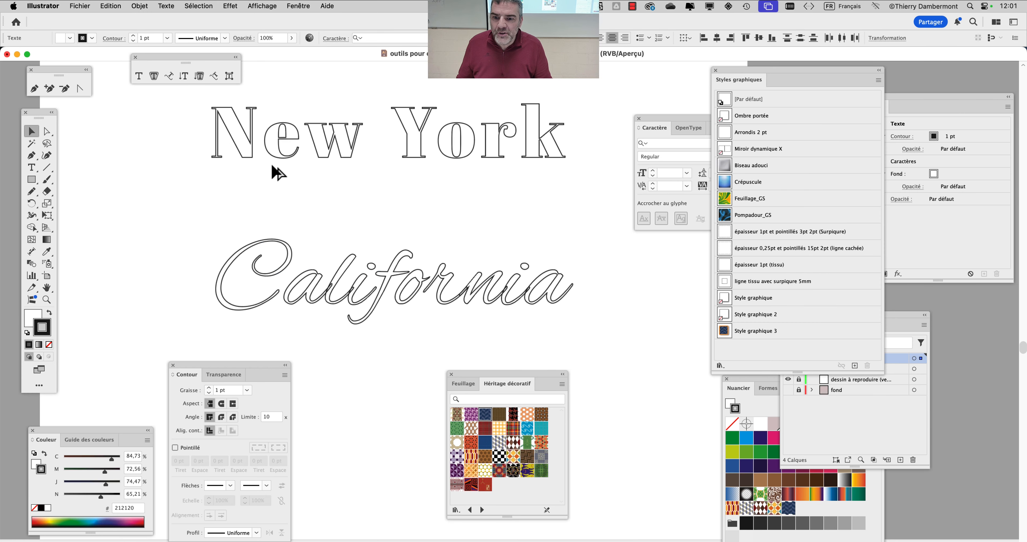
Convert only the New York text copy to vector outlines.
{"action": "scroll", "coordinate": [353, 228], "scroll_direction": "down", "scroll_amount": 2}
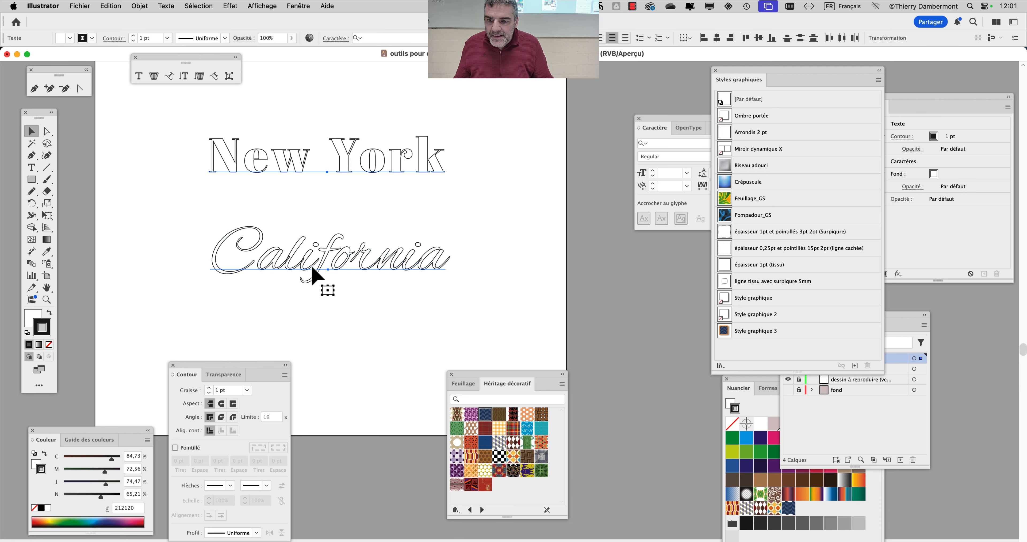
{"action": "left_click", "coordinate": [296, 172]}
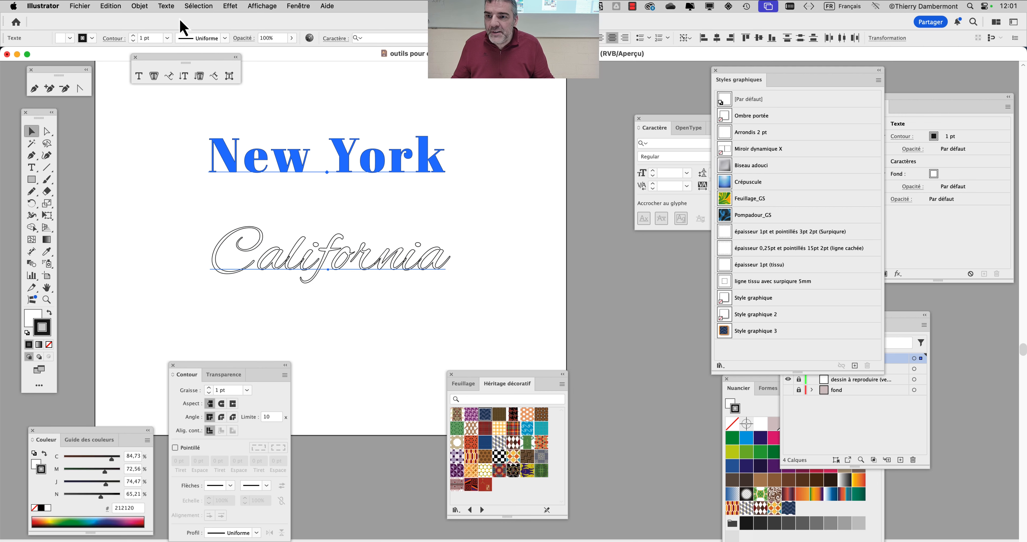
{"action": "left_click", "coordinate": [167, 7]}
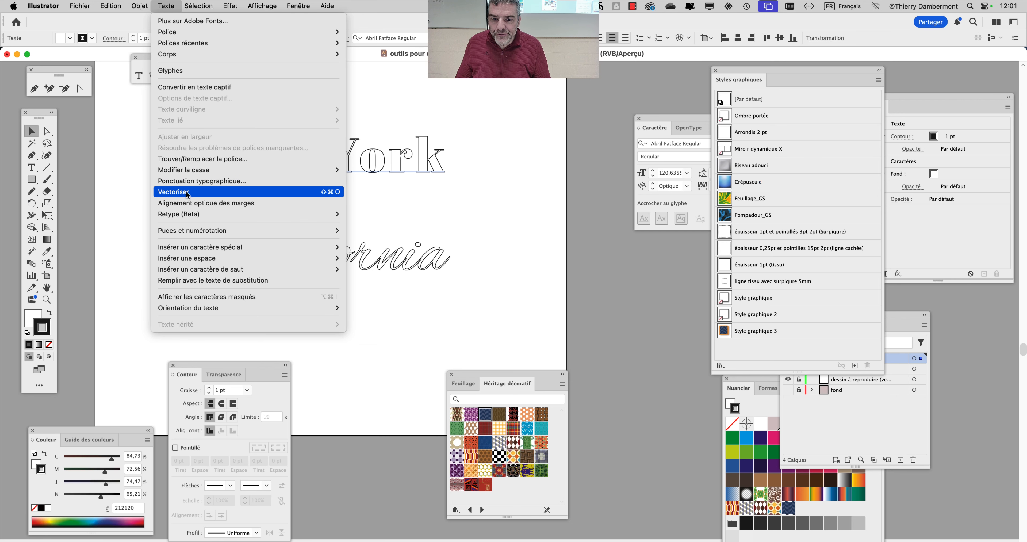
{"action": "left_click", "coordinate": [188, 194]}
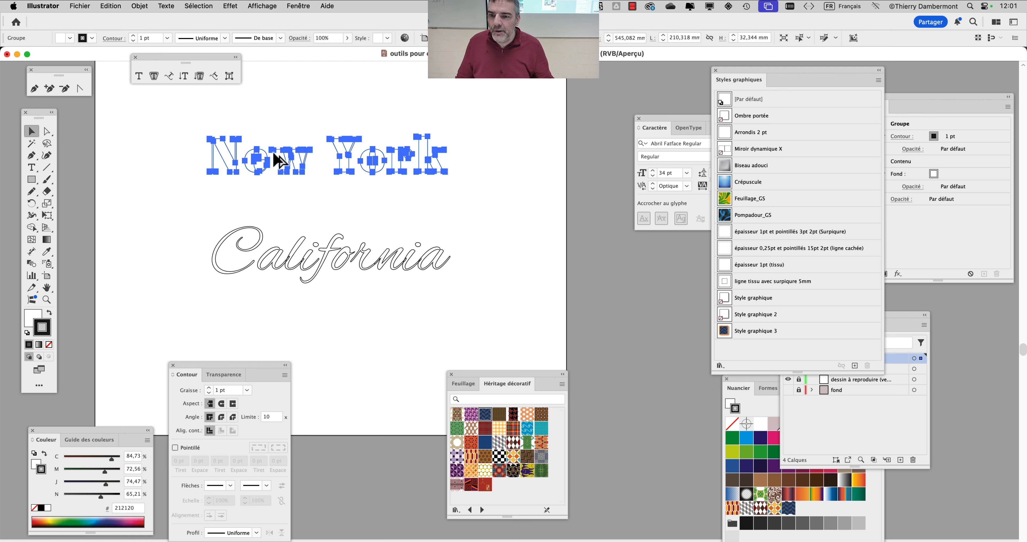
Stretch the stem of the letter k in York upward by moving only its top anchor points with Direct Selection.
{"action": "scroll", "coordinate": [255, 150], "scroll_direction": "up", "scroll_amount": 2}
{"action": "left_click_drag", "start_coordinate": [228, 194], "coordinate": [237, 228]}
{"action": "scroll", "coordinate": [403, 172], "scroll_direction": "up", "scroll_amount": 1}
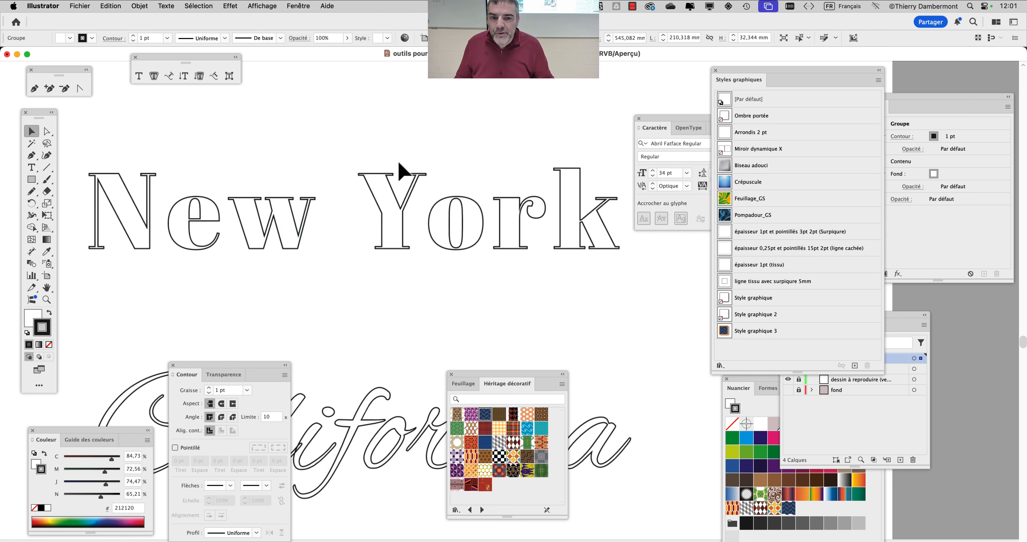
{"action": "left_click_drag", "start_coordinate": [343, 148], "coordinate": [277, 149]}
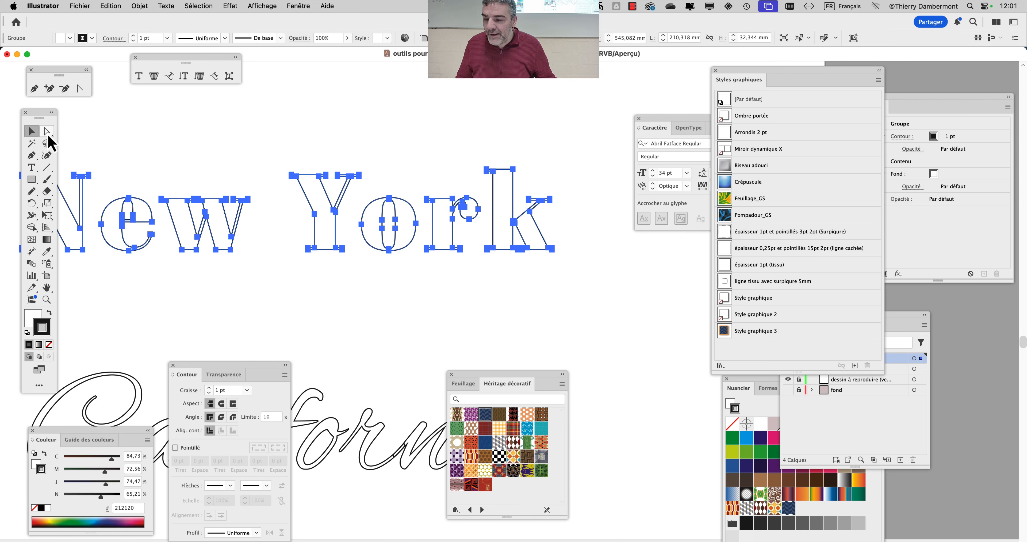
{"action": "left_click", "coordinate": [47, 131]}
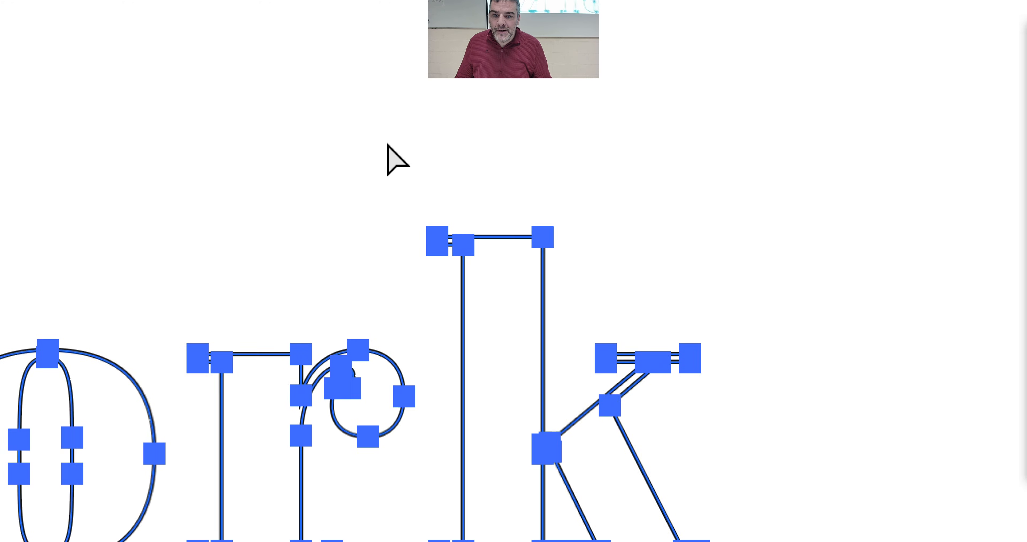
{"action": "left_click", "coordinate": [389, 145]}
{"action": "left_click_drag", "start_coordinate": [388, 141], "coordinate": [585, 297]}
{"action": "left_click_drag", "start_coordinate": [493, 235], "coordinate": [412, 100]}
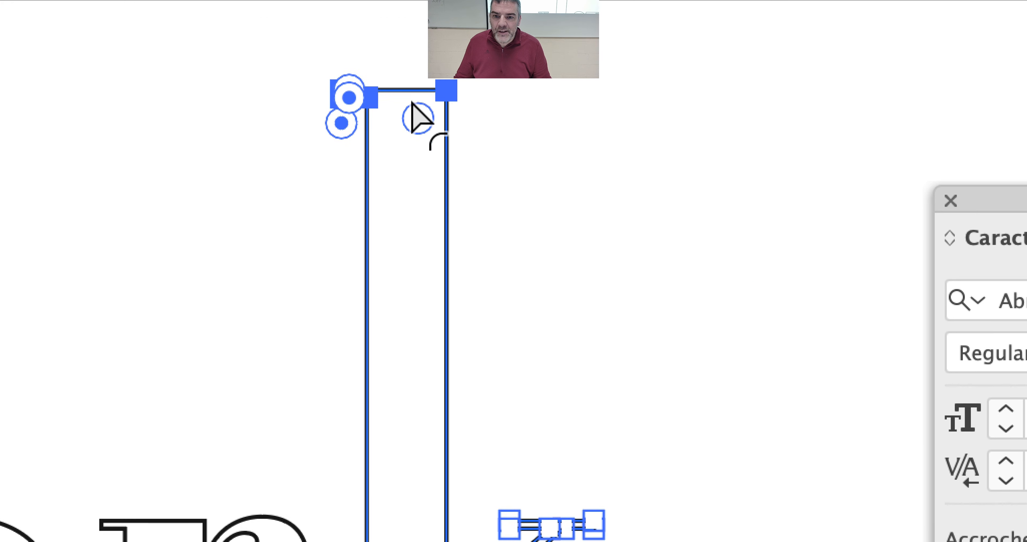
Extend the base of the letter k in York downward below the baseline by moving its bottom anchor points.
{"action": "left_click", "coordinate": [103, 218]}
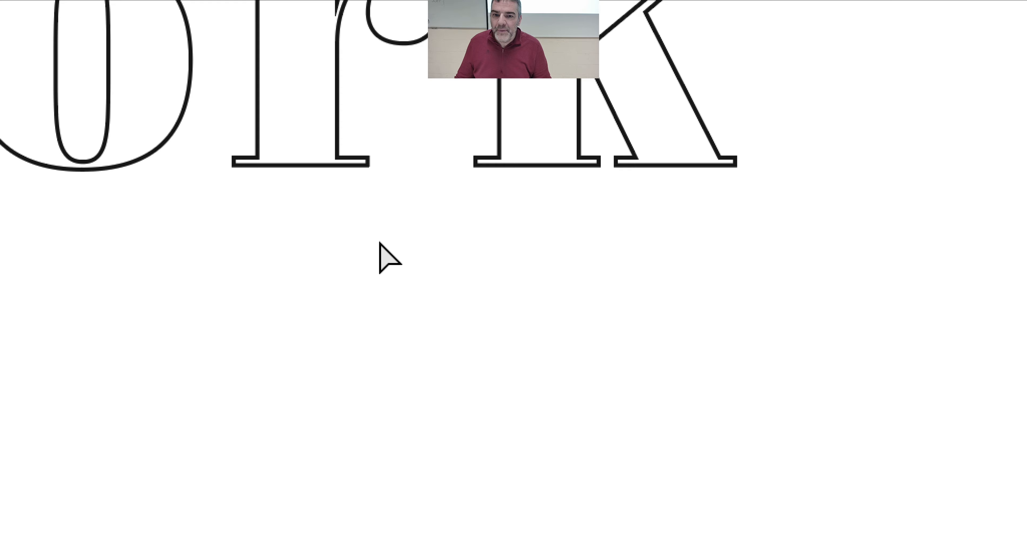
{"action": "left_click_drag", "start_coordinate": [549, 203], "coordinate": [170, 80]}
{"action": "left_click_drag", "start_coordinate": [408, 226], "coordinate": [419, 426]}
{"action": "left_click", "coordinate": [262, 313]}
Stretch the letter N in New upward by moving only its top anchor points, roughly to the height of the k.
{"action": "scroll", "coordinate": [262, 319], "scroll_direction": "down", "scroll_amount": 1}
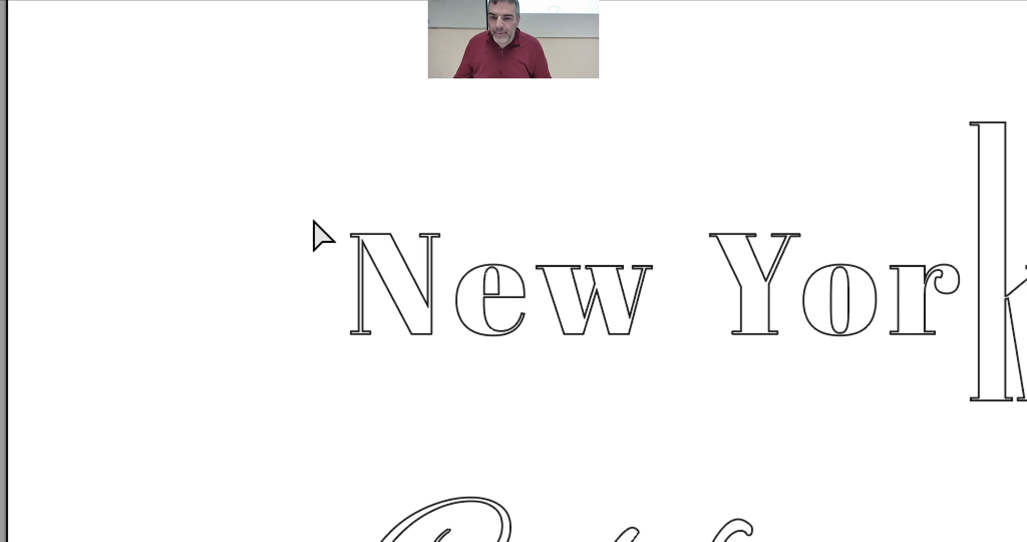
{"action": "left_click_drag", "start_coordinate": [169, 114], "coordinate": [289, 132]}
{"action": "left_click_drag", "start_coordinate": [337, 223], "coordinate": [334, 80]}
{"action": "left_click", "coordinate": [247, 192]}
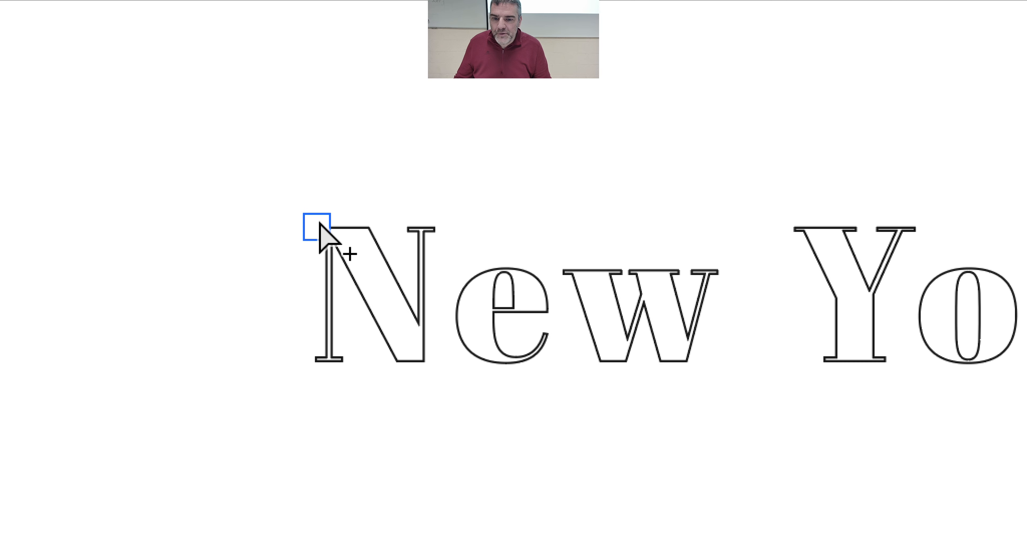
{"action": "left_click_drag", "start_coordinate": [298, 201], "coordinate": [425, 265]}
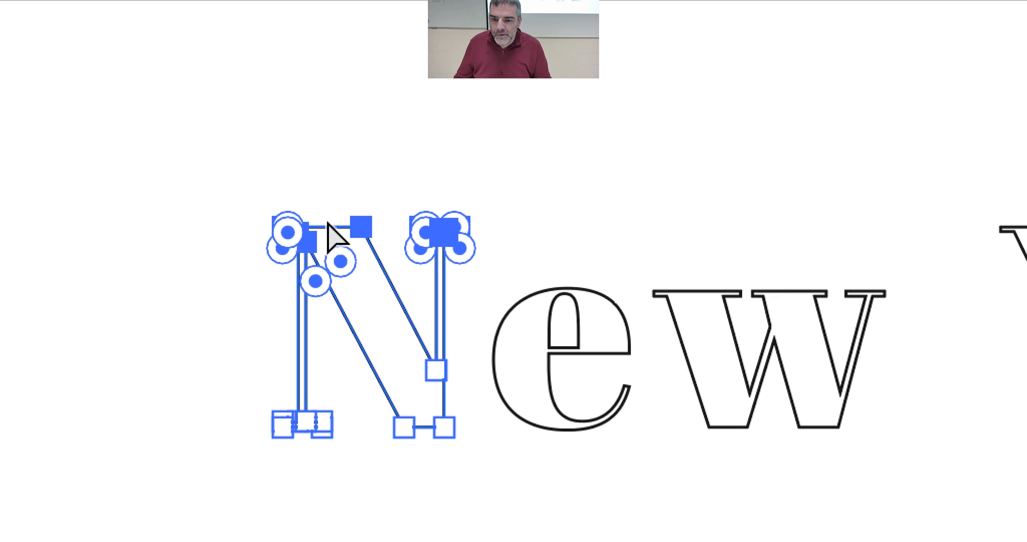
{"action": "left_click_drag", "start_coordinate": [214, 185], "coordinate": [225, 0]}
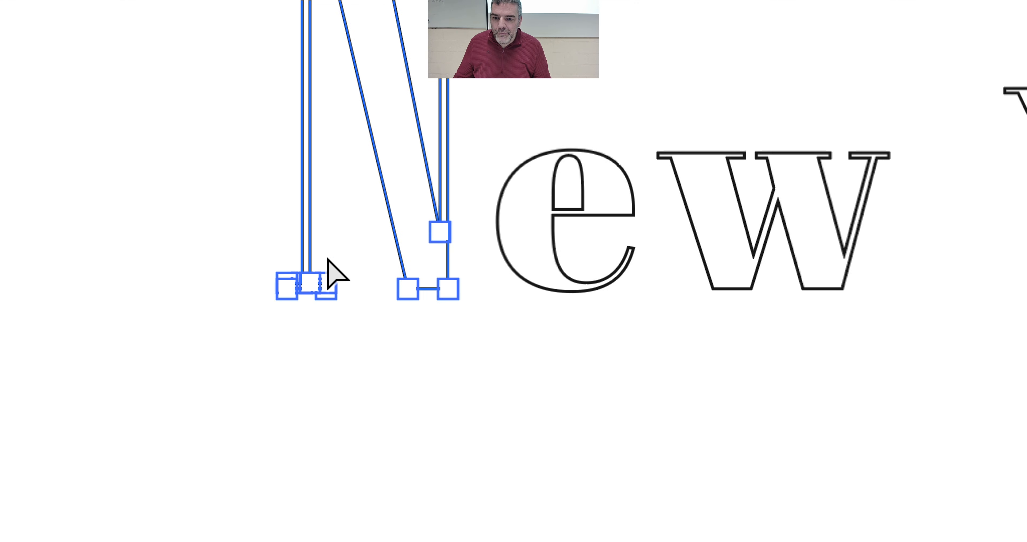
Extend the base of the letter N in New downward below the baseline by moving its bottom anchor points.
{"action": "left_click_drag", "start_coordinate": [129, 197], "coordinate": [367, 291]}
{"action": "left_click_drag", "start_coordinate": [322, 192], "coordinate": [549, 320]}
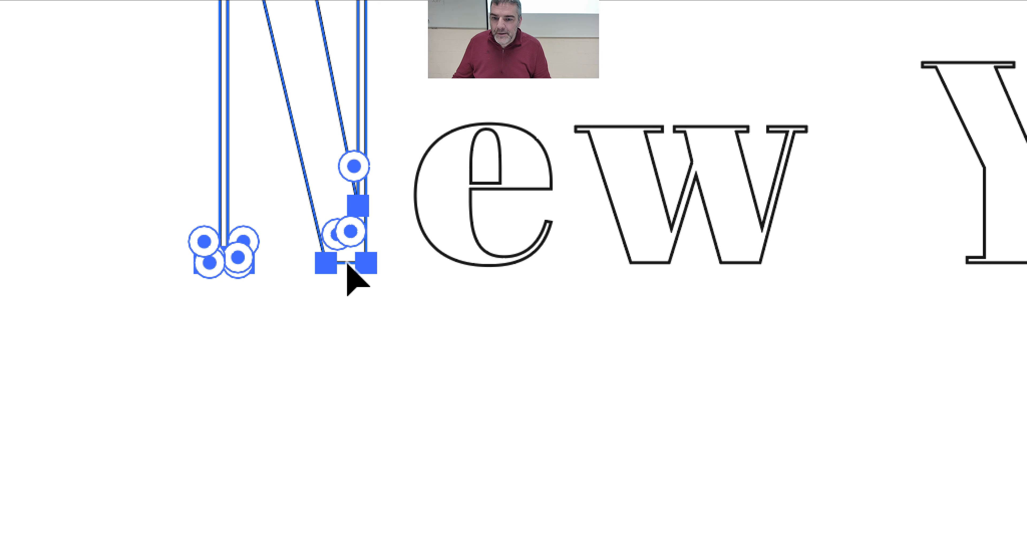
{"action": "left_click_drag", "start_coordinate": [348, 264], "coordinate": [347, 382]}
{"action": "left_click", "coordinate": [545, 385]}
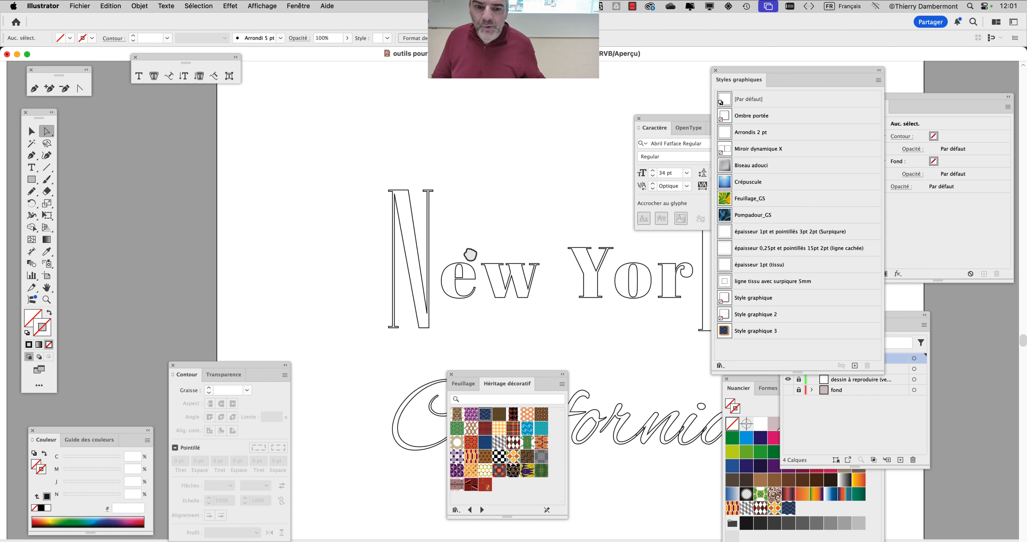
Swap the fill and stroke of the outlined New York lettering, remove its stroke so only the black fill remains, and deselect.
{"action": "left_click_drag", "start_coordinate": [469, 254], "coordinate": [262, 208]}
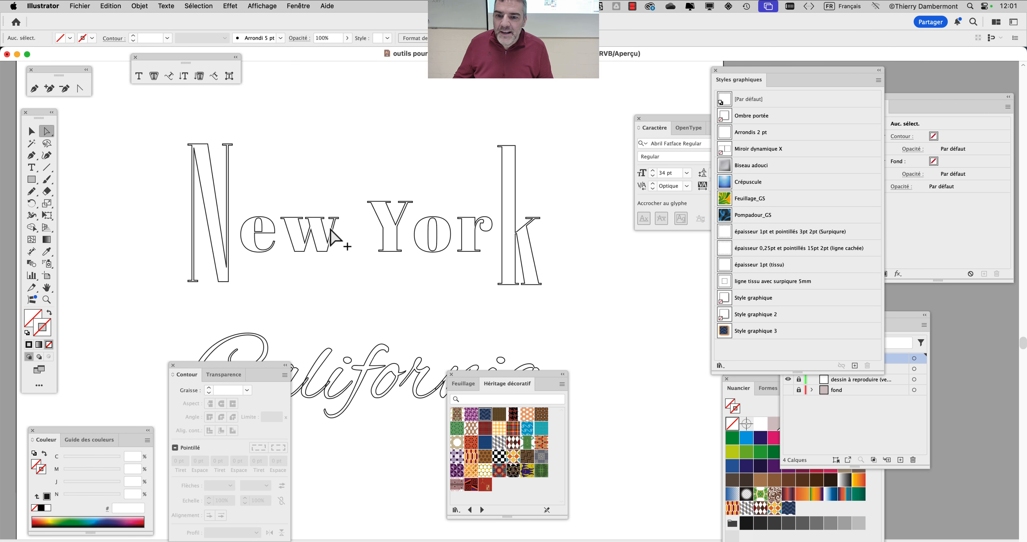
{"action": "scroll", "coordinate": [331, 230], "scroll_direction": "down", "scroll_amount": 1}
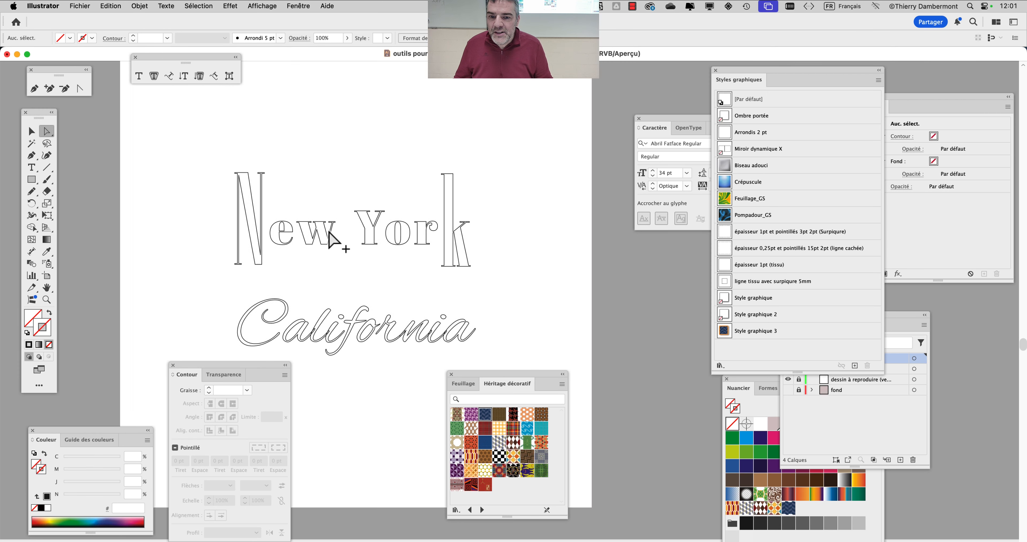
{"action": "left_click", "coordinate": [36, 183]}
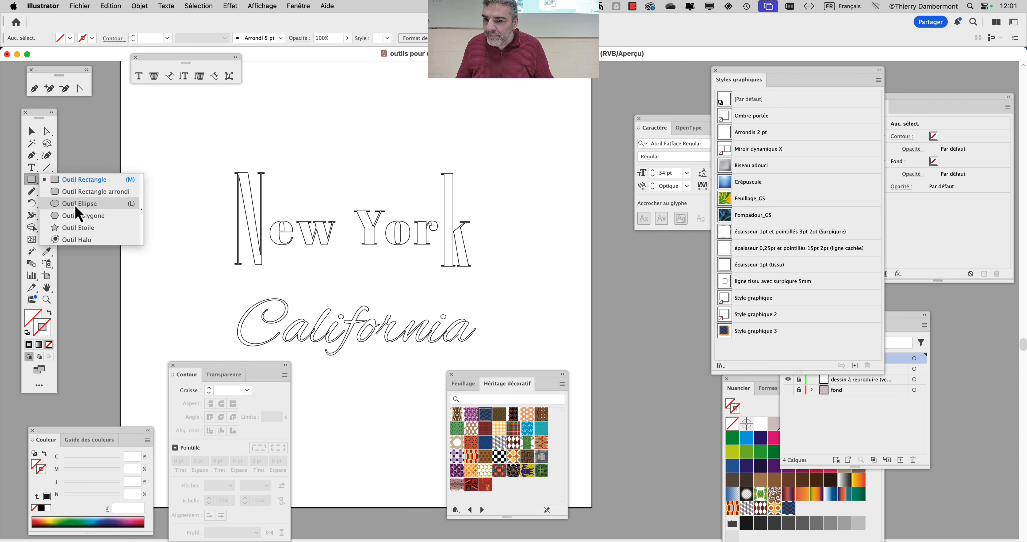
{"action": "left_click", "coordinate": [32, 133]}
{"action": "left_click", "coordinate": [368, 225]}
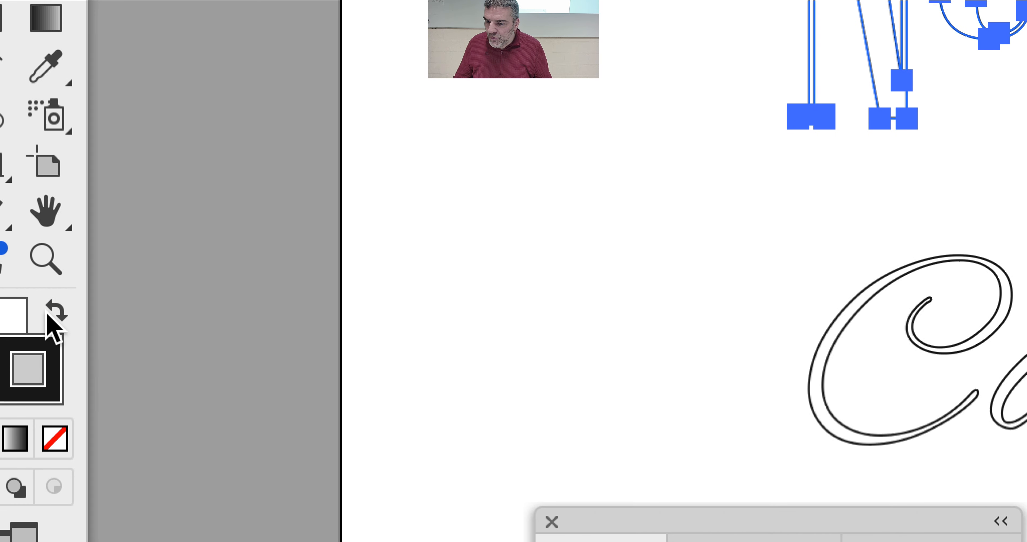
{"action": "left_click", "coordinate": [48, 313]}
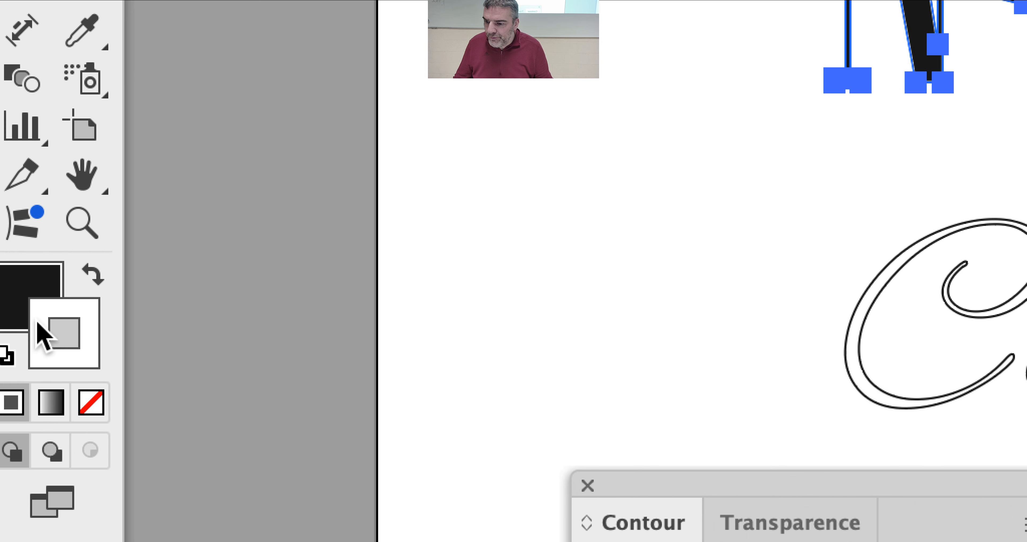
{"action": "left_click", "coordinate": [87, 433]}
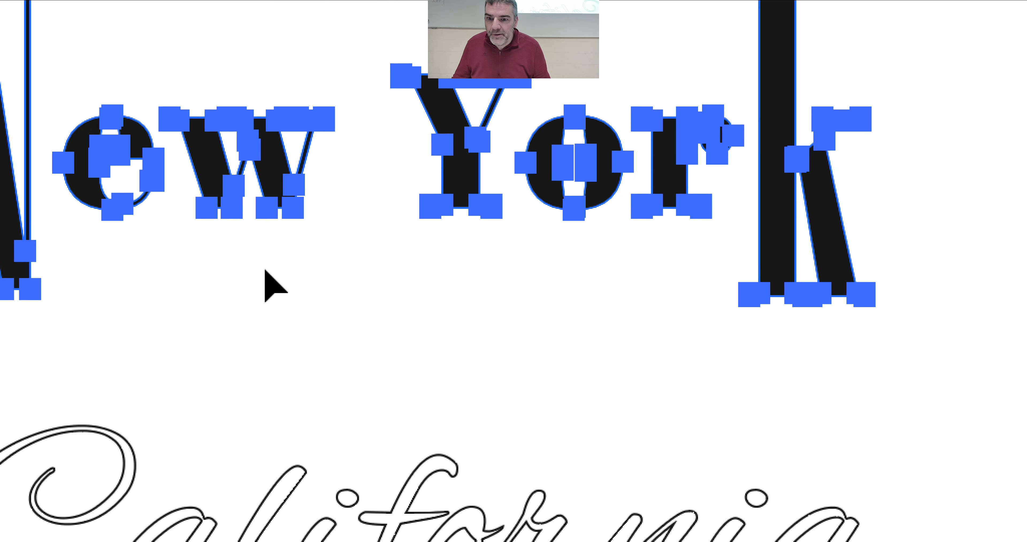
{"action": "left_click", "coordinate": [273, 271]}
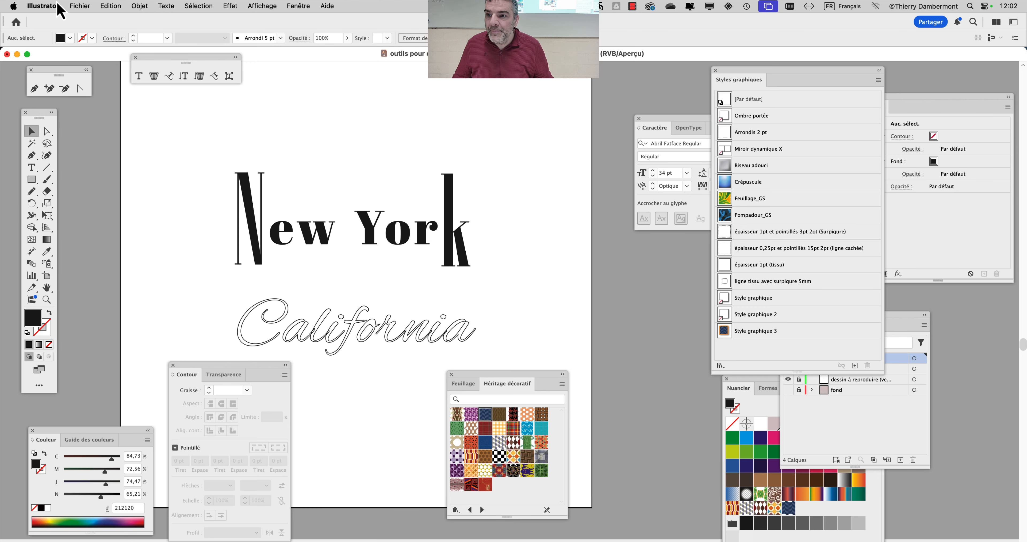
Save the document under a new version number as an Adobe Illustrator file in the vendredi matin folder.
{"action": "left_click", "coordinate": [78, 6]}
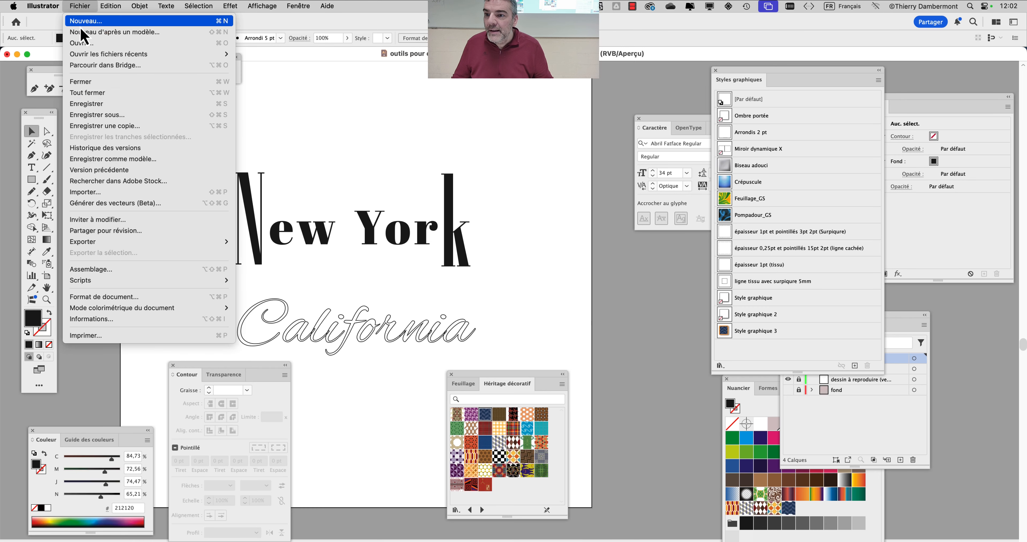
{"action": "left_click", "coordinate": [100, 112]}
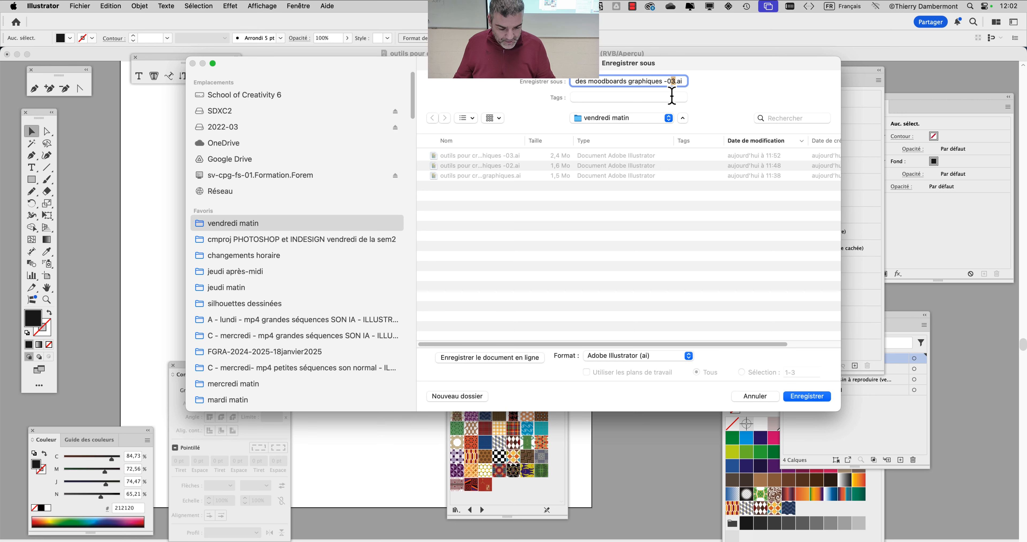
{"action": "key", "text": "Return"}
{"action": "left_click", "coordinate": [674, 394]}
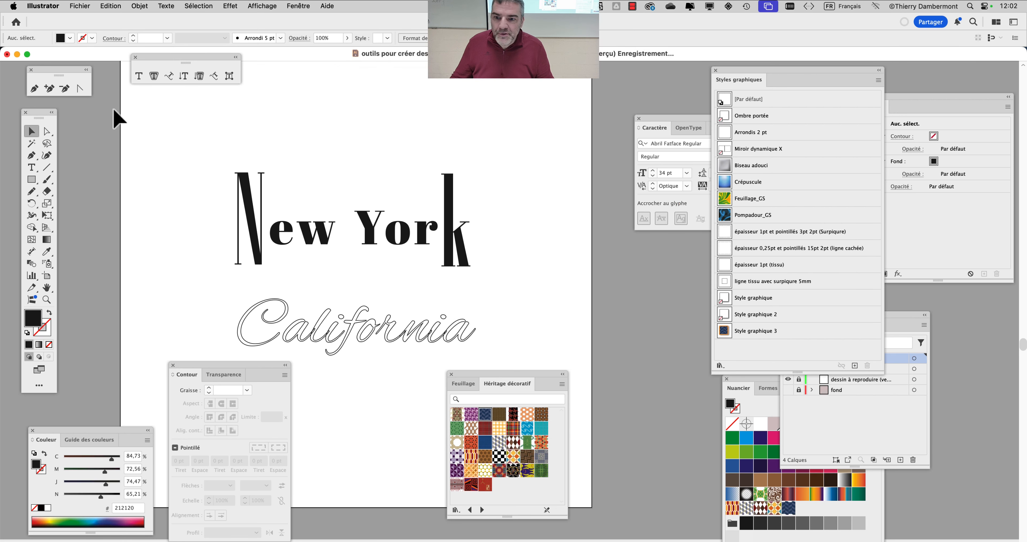
Draw a filled black circle about 98 mm in diameter and place it over the N of the outlined New York lettering.
{"action": "left_click_drag", "start_coordinate": [32, 185], "coordinate": [52, 186]}
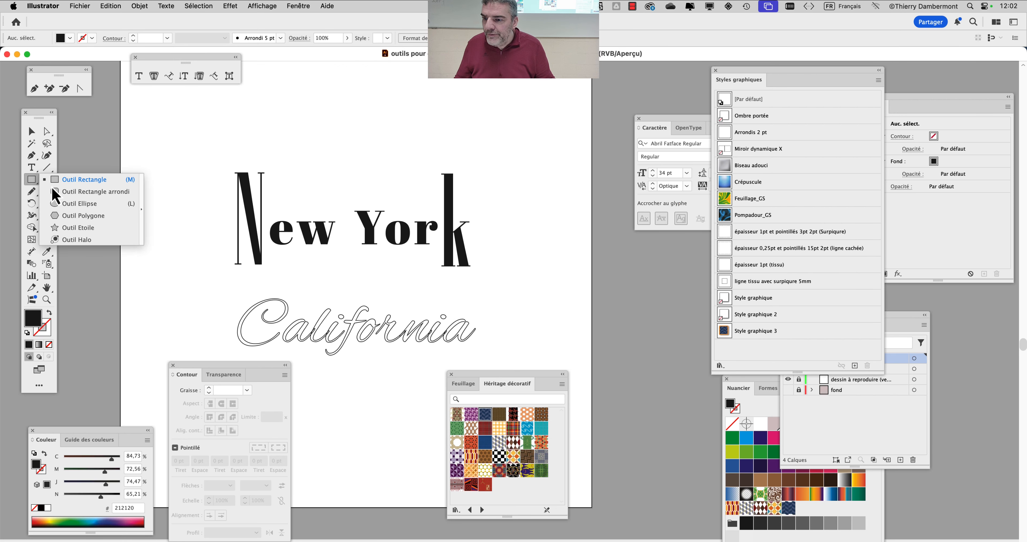
{"action": "left_click", "coordinate": [75, 205]}
{"action": "left_click_drag", "start_coordinate": [340, 188], "coordinate": [395, 241]}
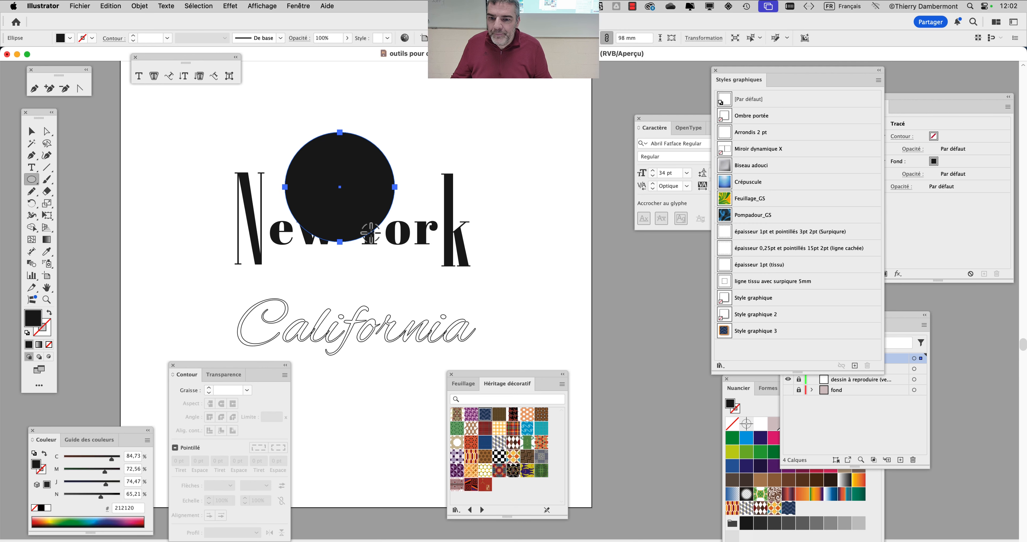
{"action": "left_click", "coordinate": [32, 130]}
{"action": "left_click_drag", "start_coordinate": [337, 163], "coordinate": [255, 200]}
Combine the circle and all the New York letters with the Pathfinder Exclusion shape mode, and deselect the result.
{"action": "left_click_drag", "start_coordinate": [159, 143], "coordinate": [490, 267]}
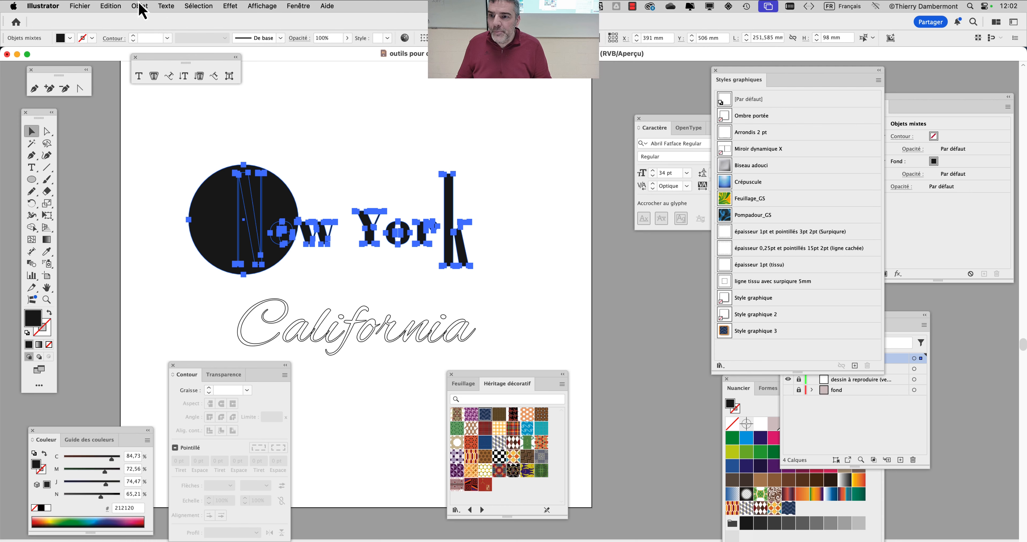
{"action": "left_click", "coordinate": [141, 6]}
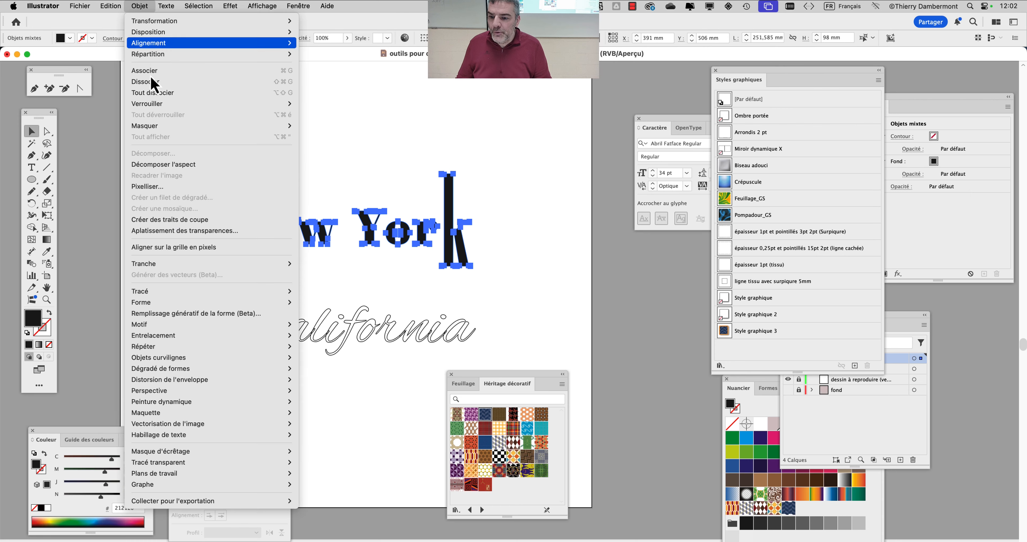
{"action": "left_click", "coordinate": [304, 474]}
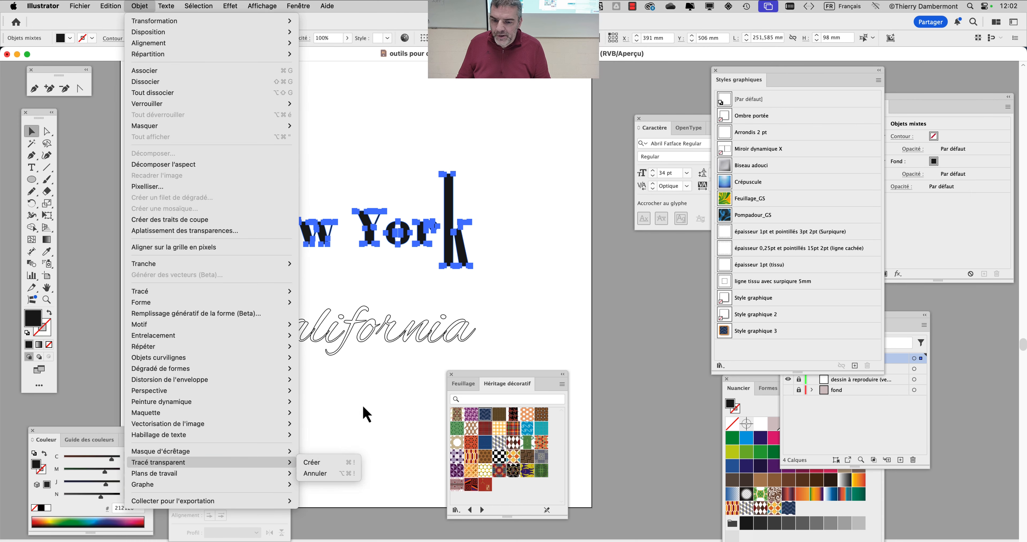
{"action": "left_click", "coordinate": [309, 6]}
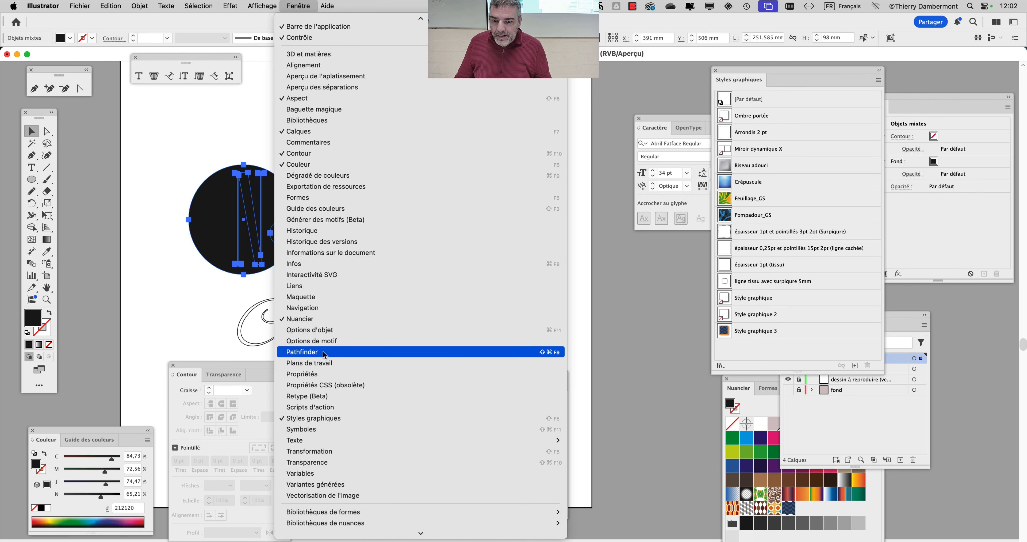
{"action": "left_click", "coordinate": [324, 352]}
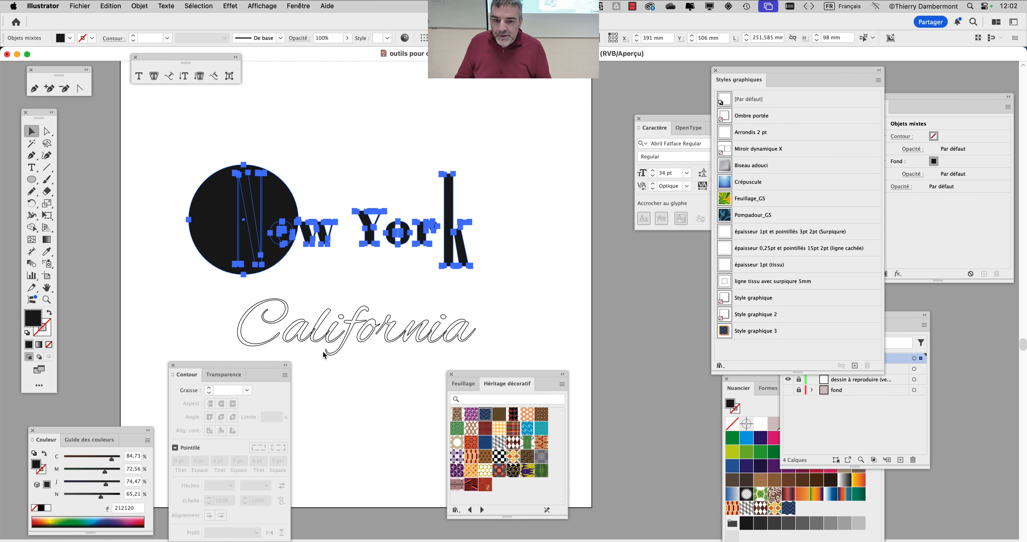
{"action": "left_click_drag", "start_coordinate": [859, 297], "coordinate": [367, 104]}
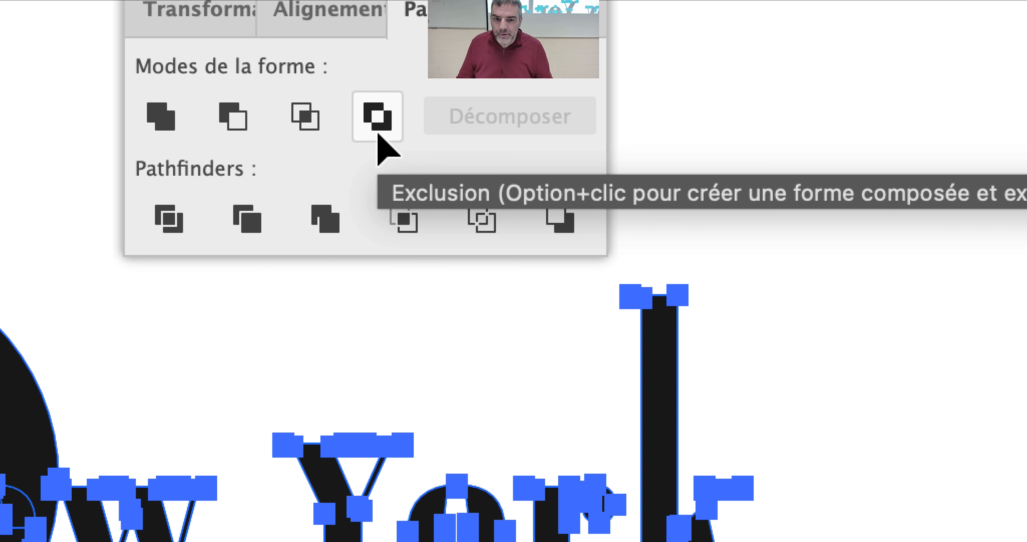
{"action": "left_click", "coordinate": [379, 136]}
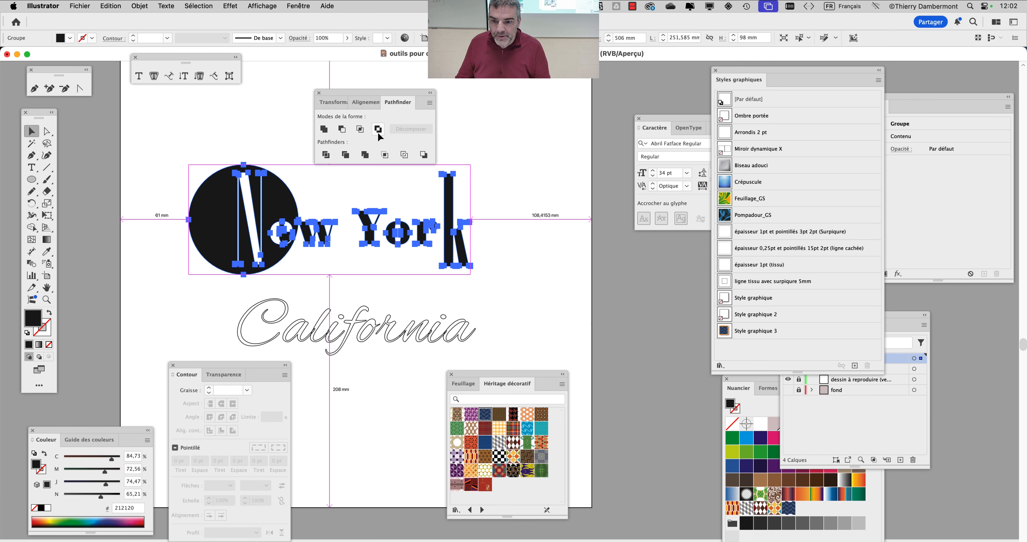
{"action": "left_click_drag", "start_coordinate": [374, 96], "coordinate": [457, 80]}
{"action": "left_click", "coordinate": [333, 263]}
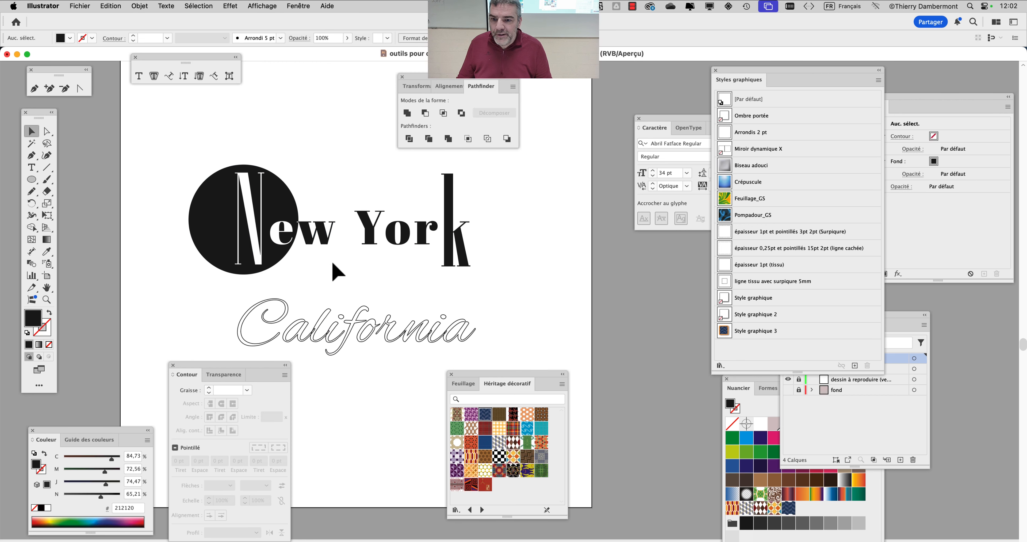
Shift the combined circle and New York group slightly down and to the right, and move the Pathfinder panel clear of the artwork.
{"action": "scroll", "coordinate": [272, 257], "scroll_direction": "up", "scroll_amount": 2}
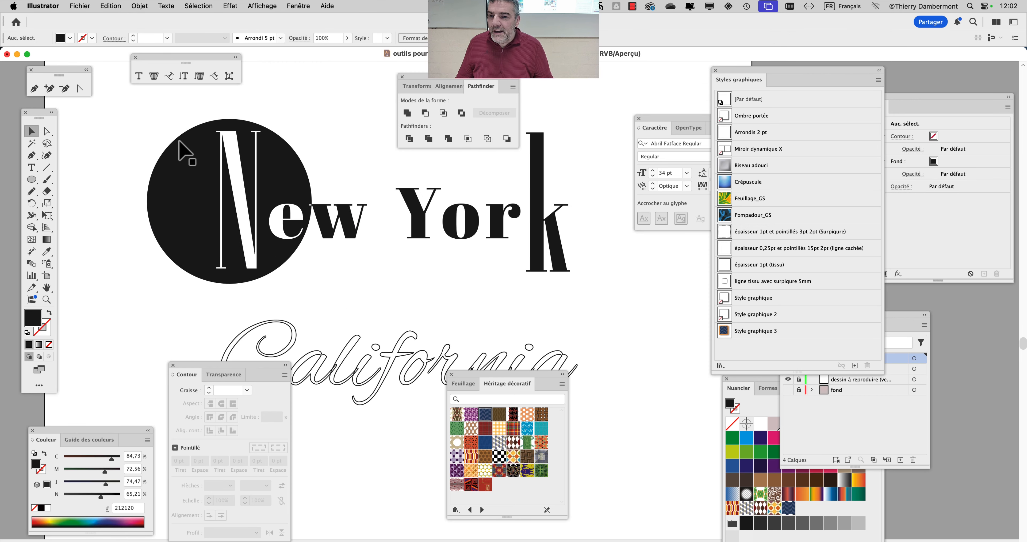
{"action": "mouse_move", "coordinate": [179, 142]}
{"action": "left_mouse_down"}
{"action": "mouse_move", "coordinate": [274, 151]}
{"action": "mouse_move", "coordinate": [249, 134]}
{"action": "mouse_move", "coordinate": [186, 131]}
{"action": "left_mouse_up"}
{"action": "left_click_drag", "start_coordinate": [207, 173], "coordinate": [207, 194]}
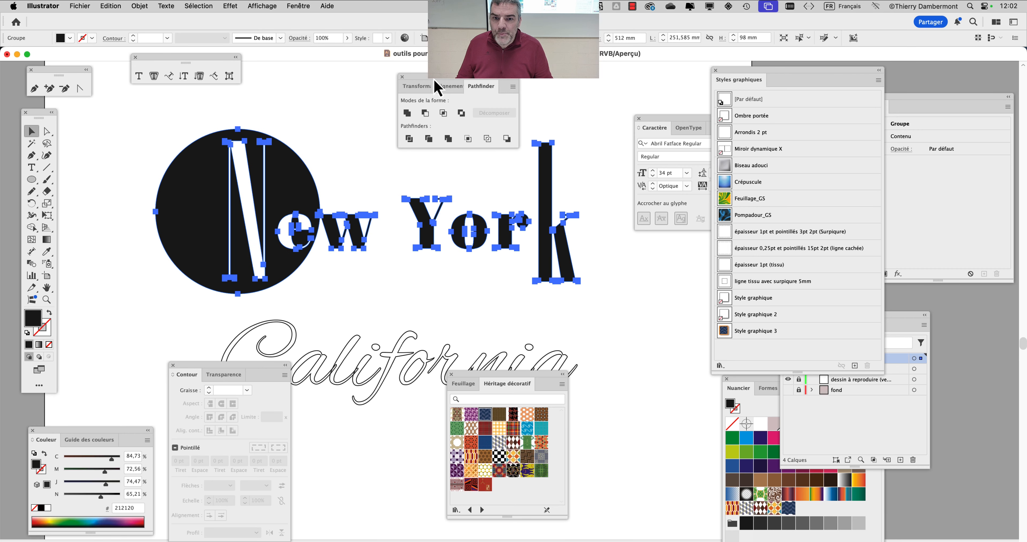
{"action": "left_click_drag", "start_coordinate": [438, 87], "coordinate": [404, 59]}
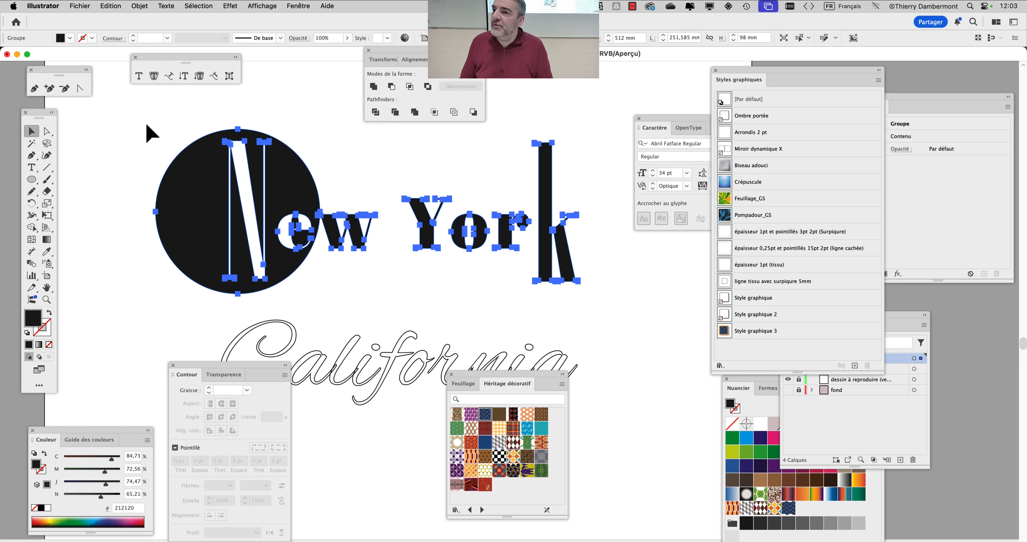
{"action": "left_click_drag", "start_coordinate": [171, 160], "coordinate": [186, 202]}
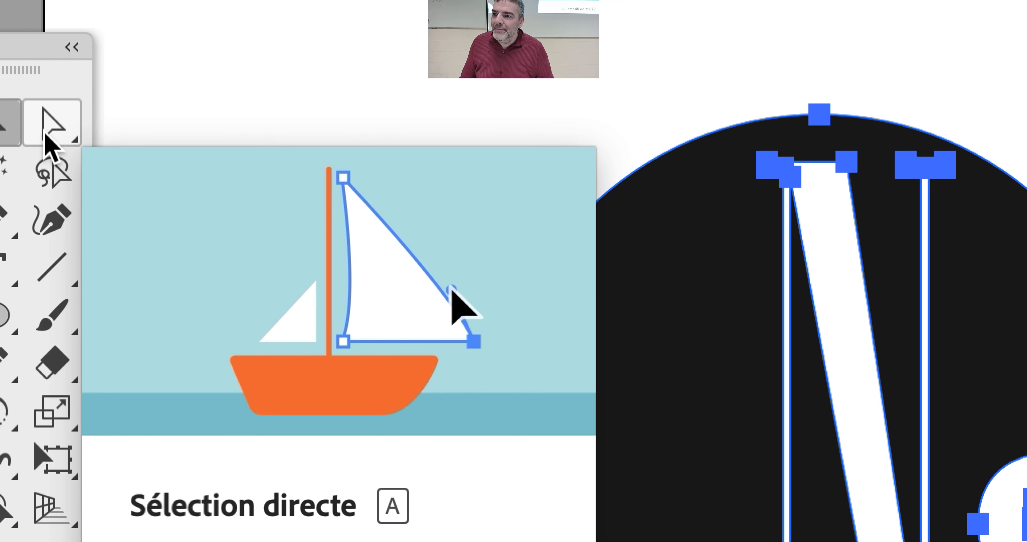
Use the Group Selection tool to move only the circle to the middle of the lettering and back over the N.
{"action": "left_click", "coordinate": [49, 144]}
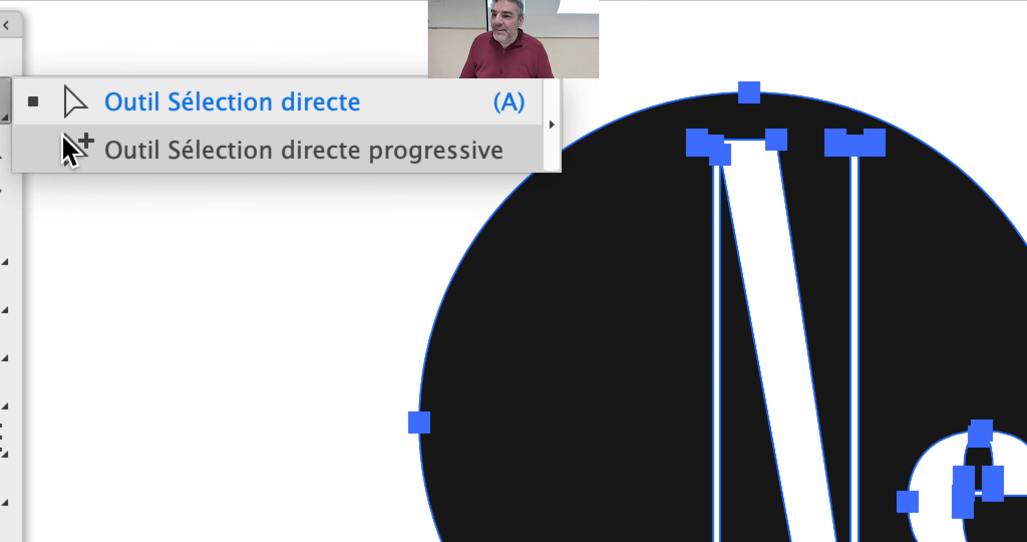
{"action": "left_click", "coordinate": [127, 165]}
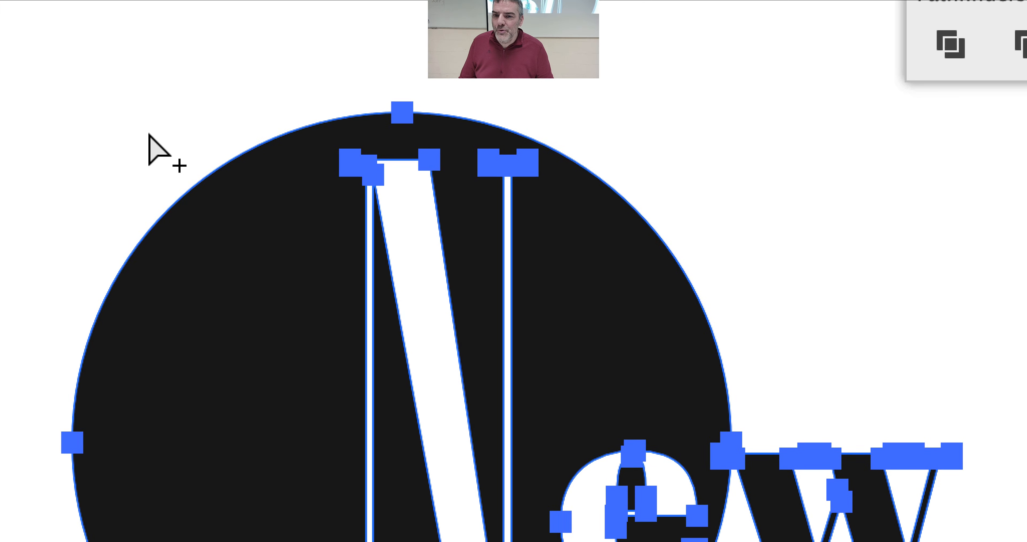
{"action": "left_click", "coordinate": [149, 134]}
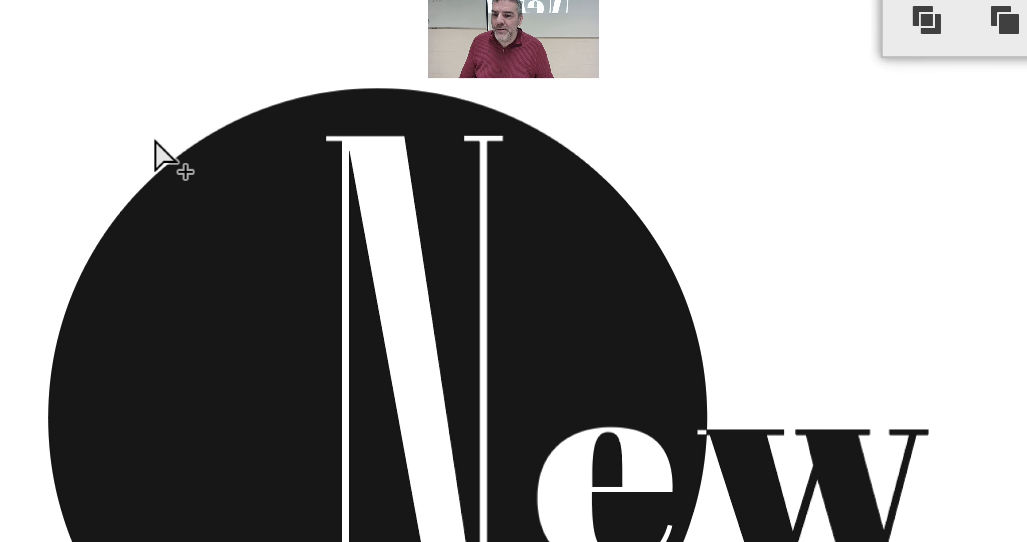
{"action": "left_click", "coordinate": [196, 183]}
{"action": "left_click_drag", "start_coordinate": [158, 142], "coordinate": [285, 151]}
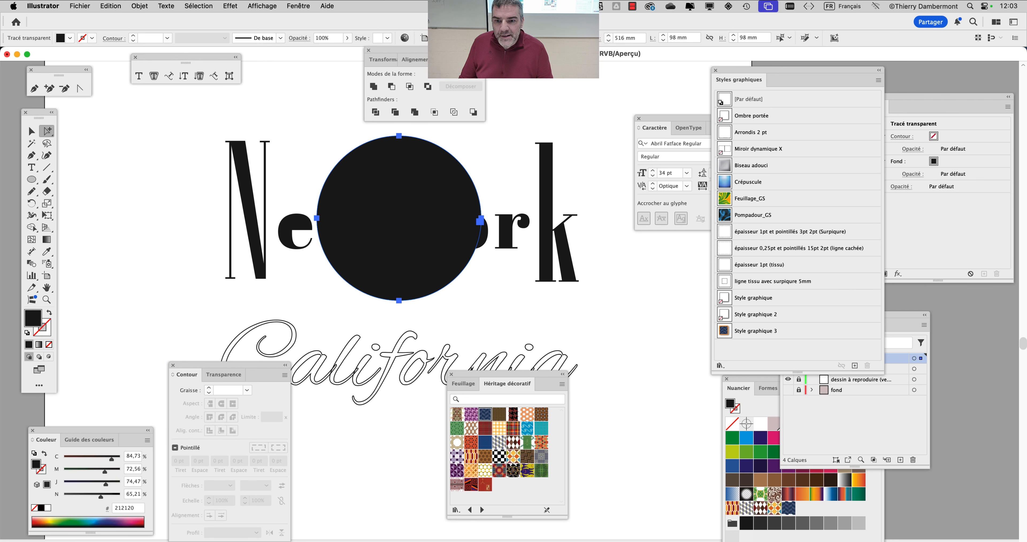
{"action": "left_click_drag", "start_coordinate": [352, 157], "coordinate": [185, 145]}
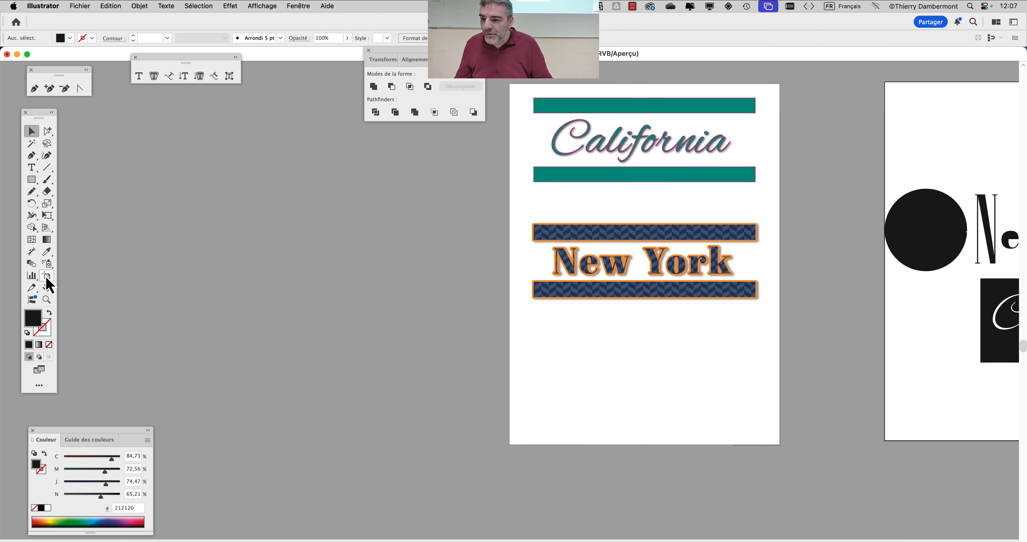
Draw a new portrait artboard to the left of the styled California and New York artboard, and copy the patterned New York text onto it.
{"action": "left_click", "coordinate": [46, 275]}
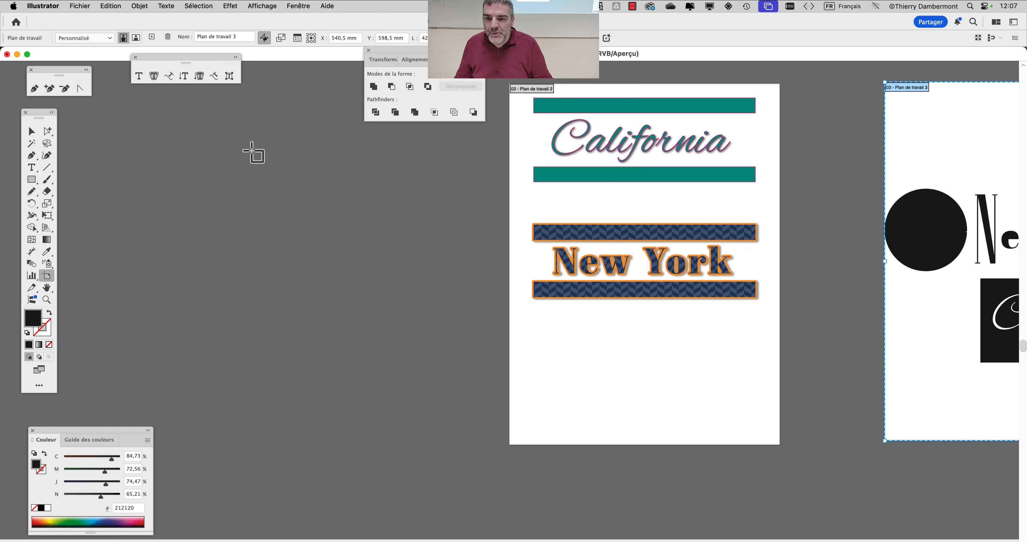
{"action": "left_click_drag", "start_coordinate": [251, 149], "coordinate": [461, 411]}
{"action": "left_click", "coordinate": [31, 132]}
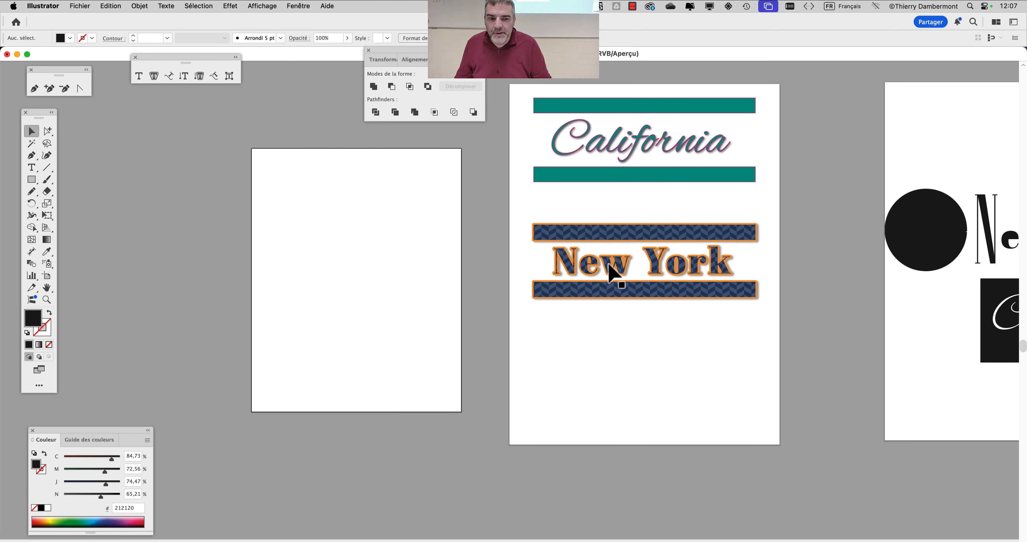
{"action": "left_click", "coordinate": [618, 273]}
{"action": "left_click_drag", "start_coordinate": [670, 279], "coordinate": [390, 236]}
Apply the [Par défaut] graphic style to the New York copy on the new artboard.
{"action": "scroll", "coordinate": [394, 237], "scroll_direction": "up", "scroll_amount": 3}
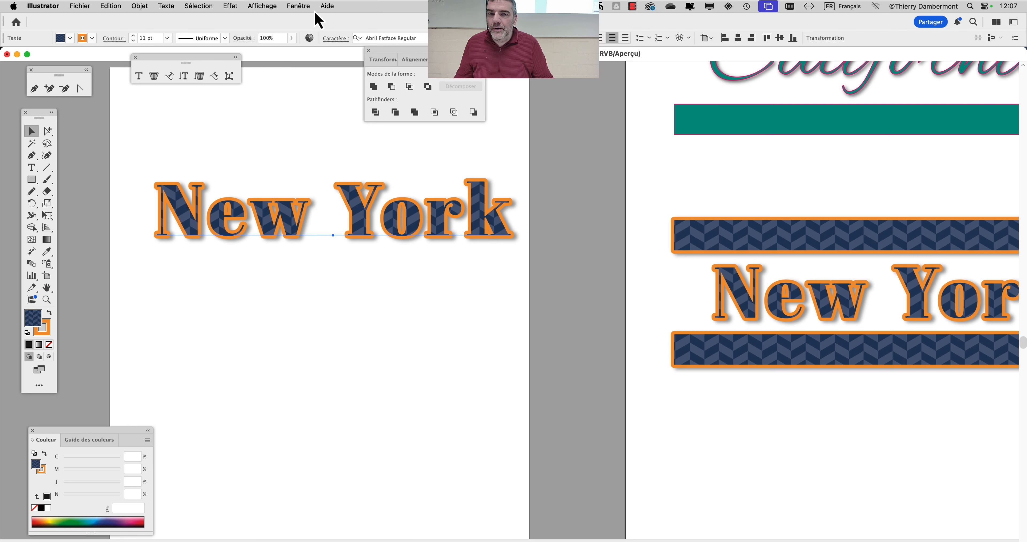
{"action": "left_click", "coordinate": [298, 5]}
{"action": "scroll", "coordinate": [393, 433], "scroll_direction": "down", "scroll_amount": 3}
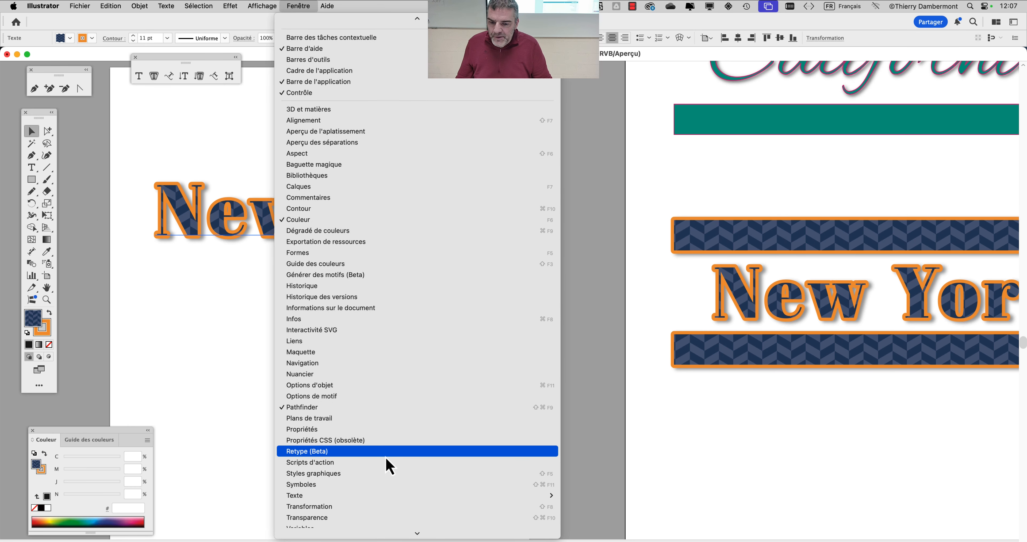
{"action": "left_click", "coordinate": [389, 475]}
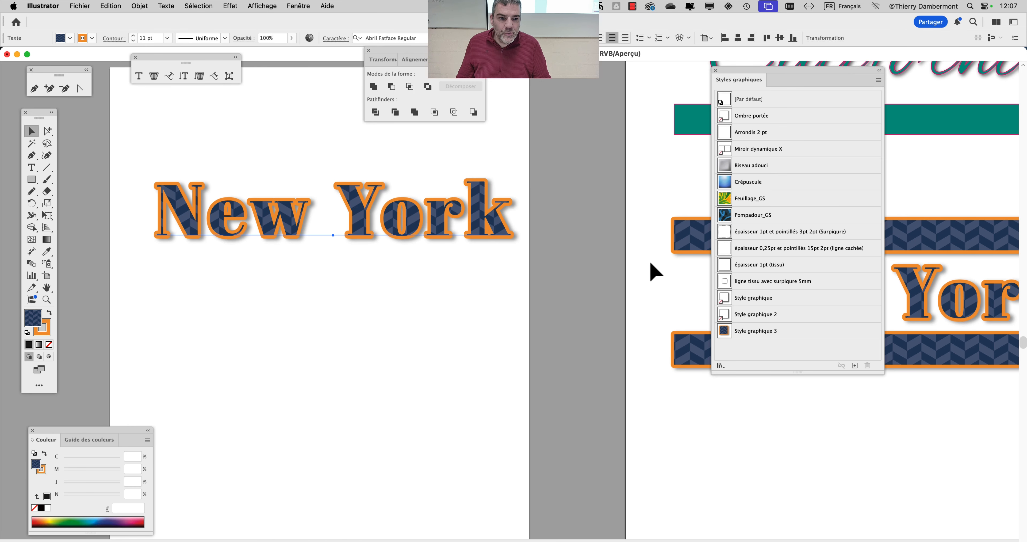
{"action": "left_click_drag", "start_coordinate": [743, 113], "coordinate": [744, 107]}
{"action": "left_click", "coordinate": [746, 105]}
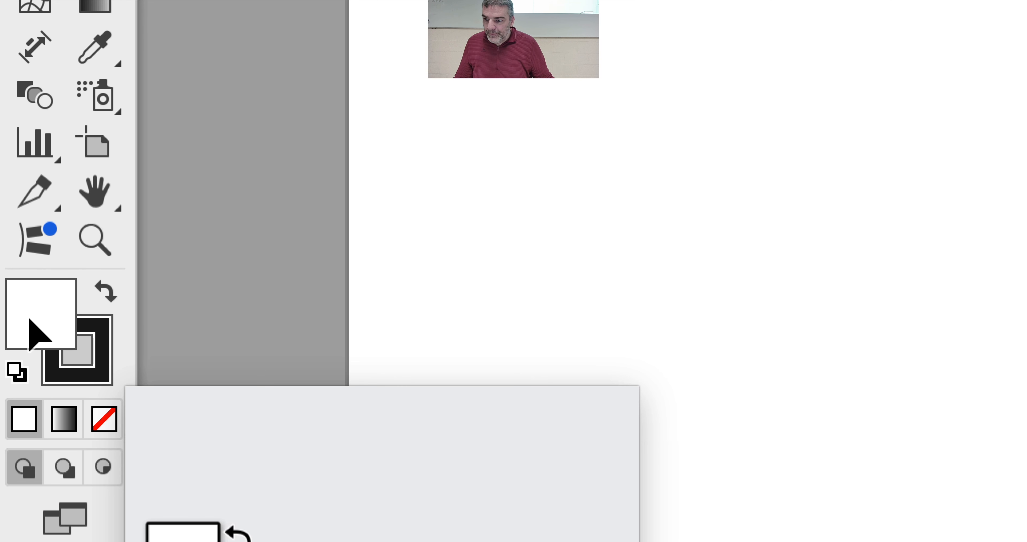
Swap the fill and stroke of the New York copy and remove its stroke so only the black fill remains.
{"action": "left_click", "coordinate": [48, 314]}
{"action": "left_click", "coordinate": [28, 393]}
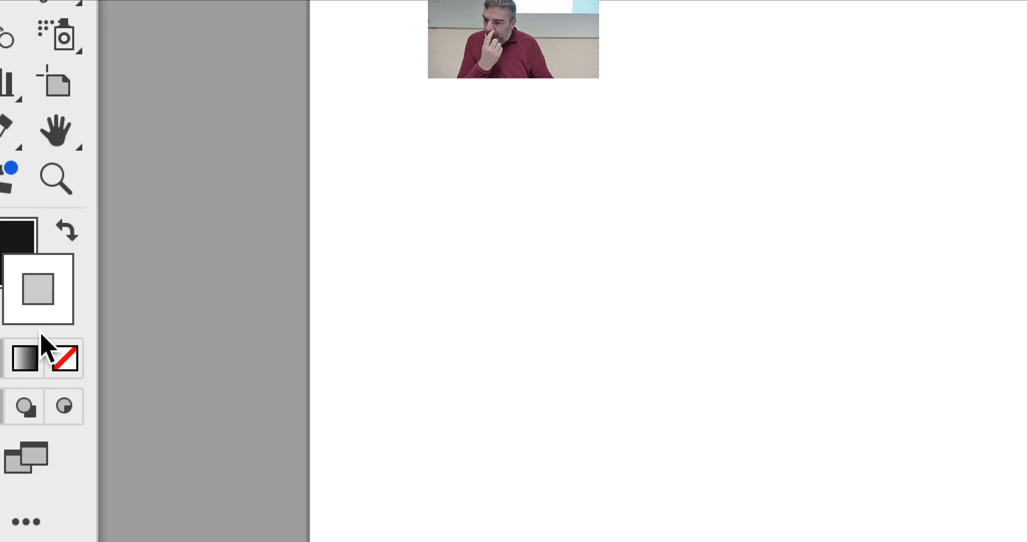
{"action": "left_click", "coordinate": [53, 432]}
{"action": "left_click", "coordinate": [27, 322]}
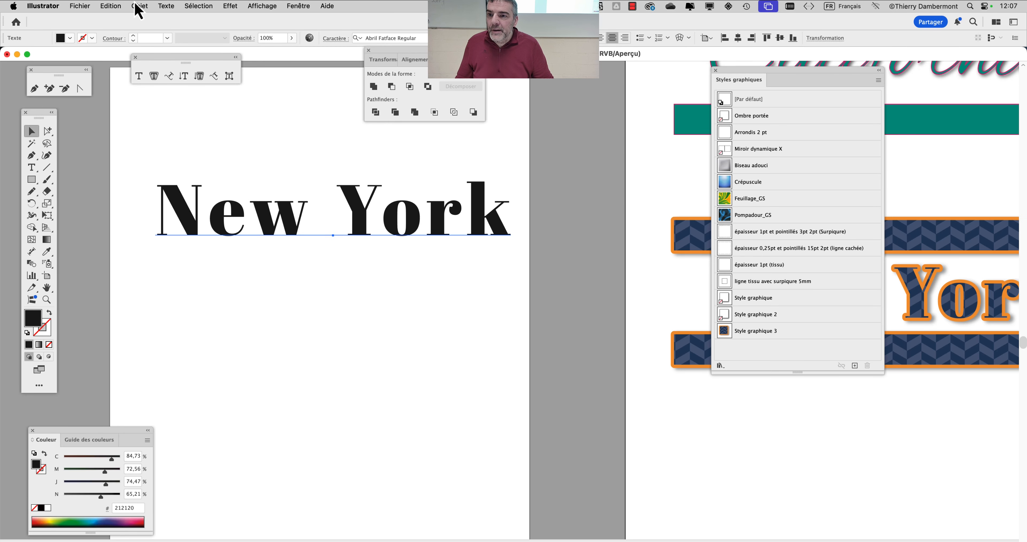
Convert the black New York text to outlines and deselect it.
{"action": "left_click", "coordinate": [138, 9]}
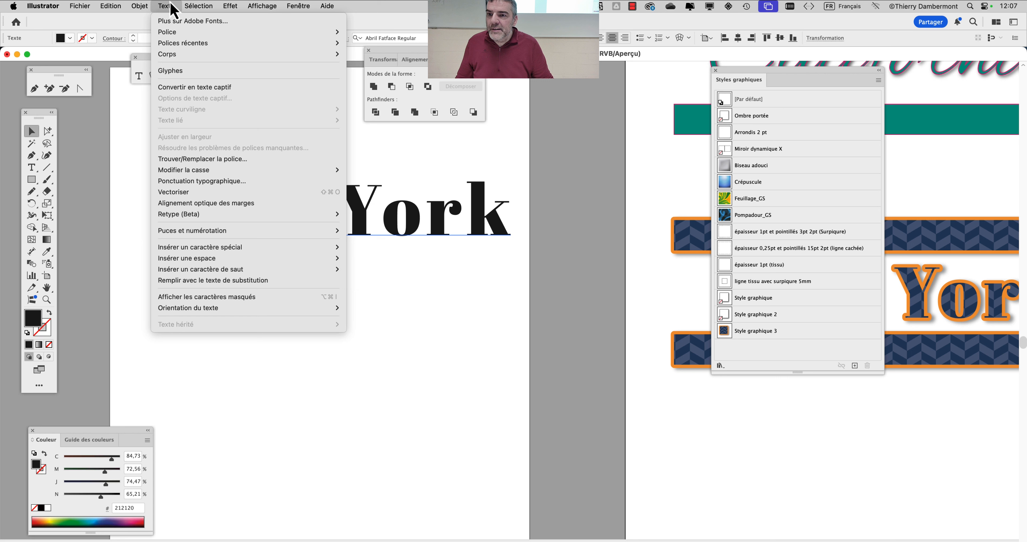
{"action": "left_click", "coordinate": [173, 196]}
{"action": "left_click", "coordinate": [224, 265]}
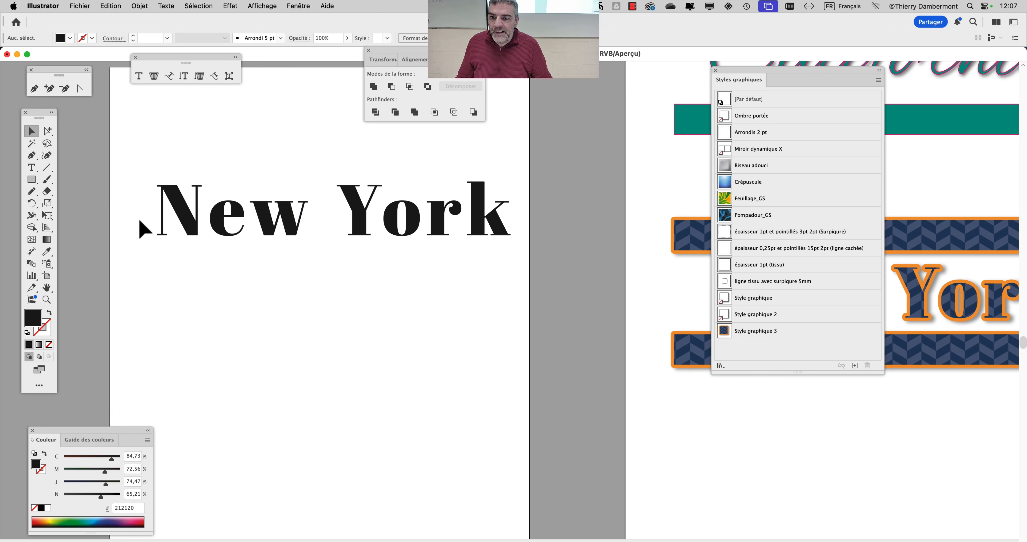
Draw a black rectangle about 126 by 76 mm over New and combine it with the lettering as an Exclusion compound shape.
{"action": "left_click_drag", "start_coordinate": [31, 184], "coordinate": [79, 168]}
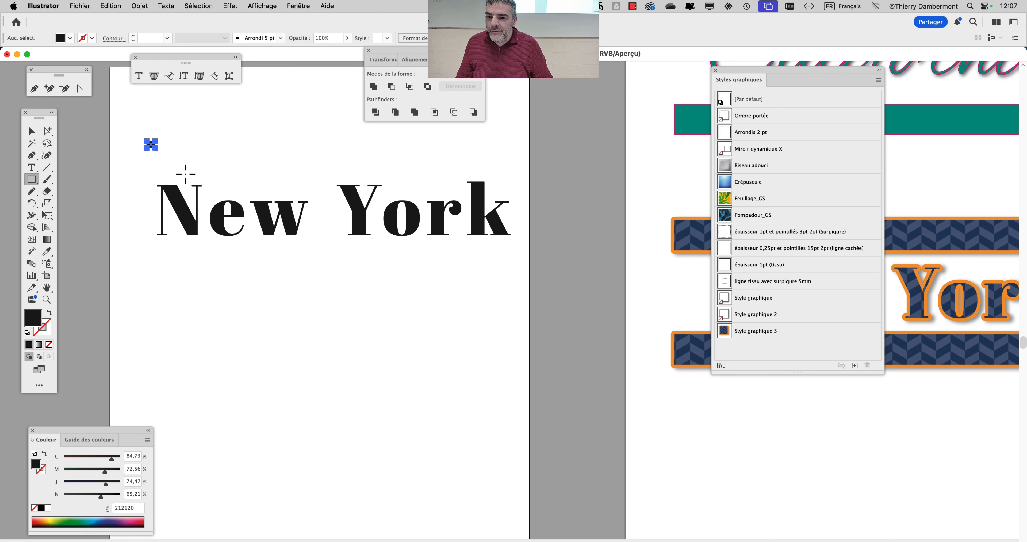
{"action": "left_click_drag", "start_coordinate": [147, 141], "coordinate": [359, 269]}
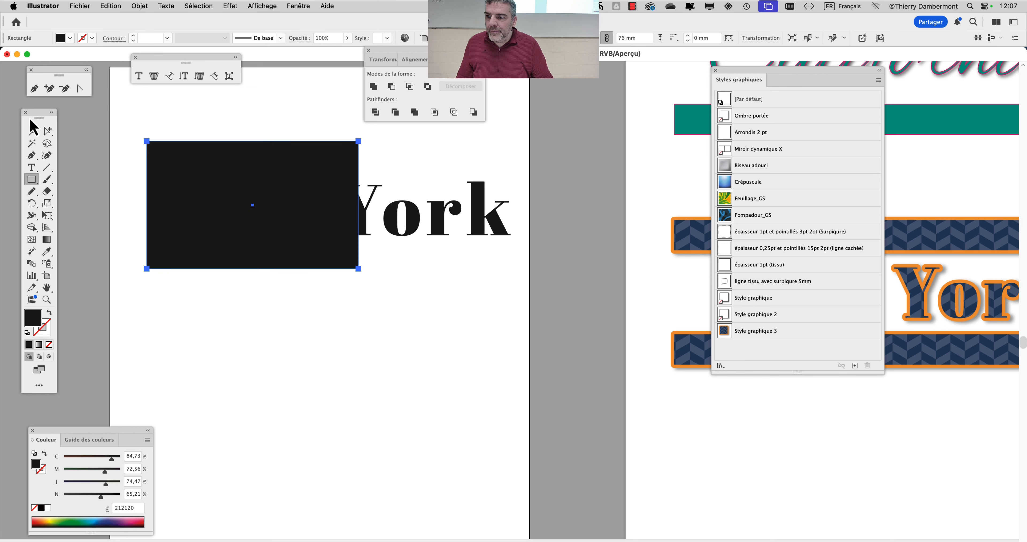
{"action": "left_click", "coordinate": [32, 131]}
{"action": "left_click_drag", "start_coordinate": [117, 129], "coordinate": [520, 264]}
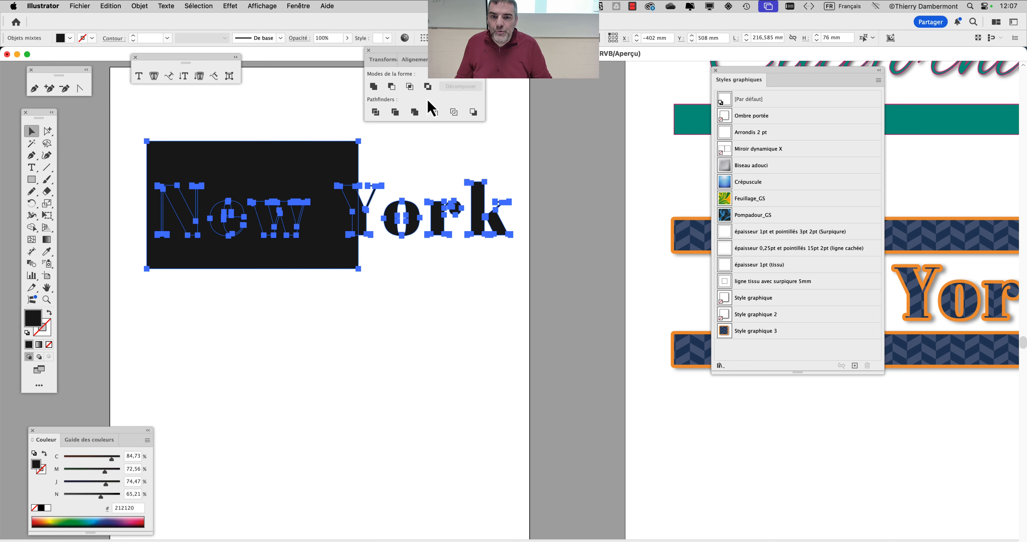
{"action": "left_click", "coordinate": [428, 88]}
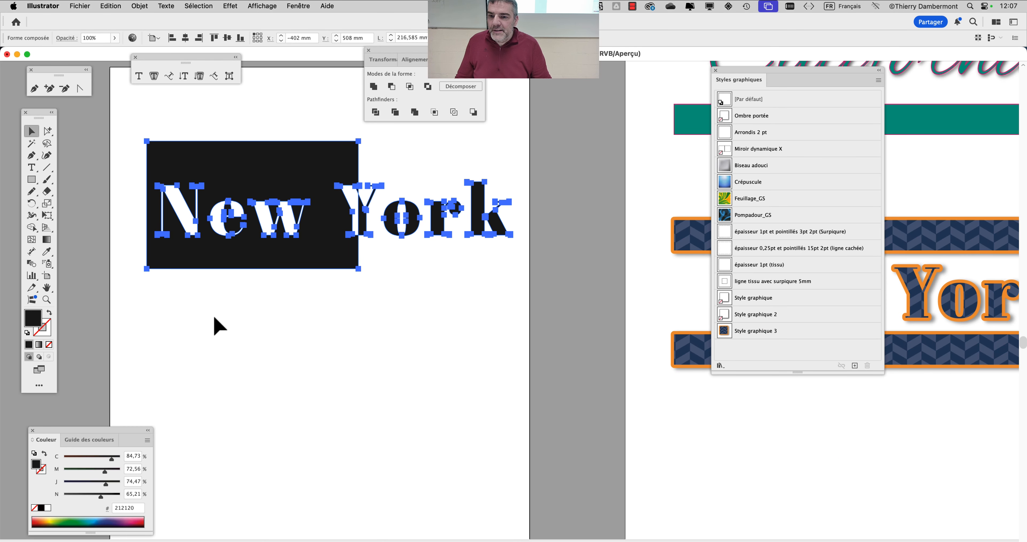
Use the Group Selection tool to move only the rectangle left within the compound shape, so it covers New but not the Y.
{"action": "left_click", "coordinate": [218, 326]}
{"action": "left_click", "coordinate": [47, 130]}
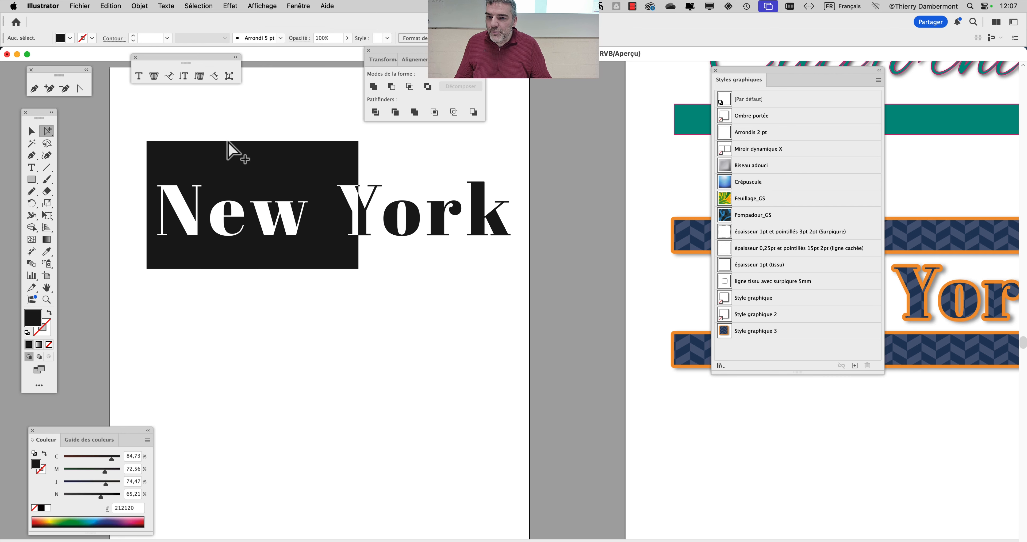
{"action": "left_click_drag", "start_coordinate": [236, 144], "coordinate": [190, 143]}
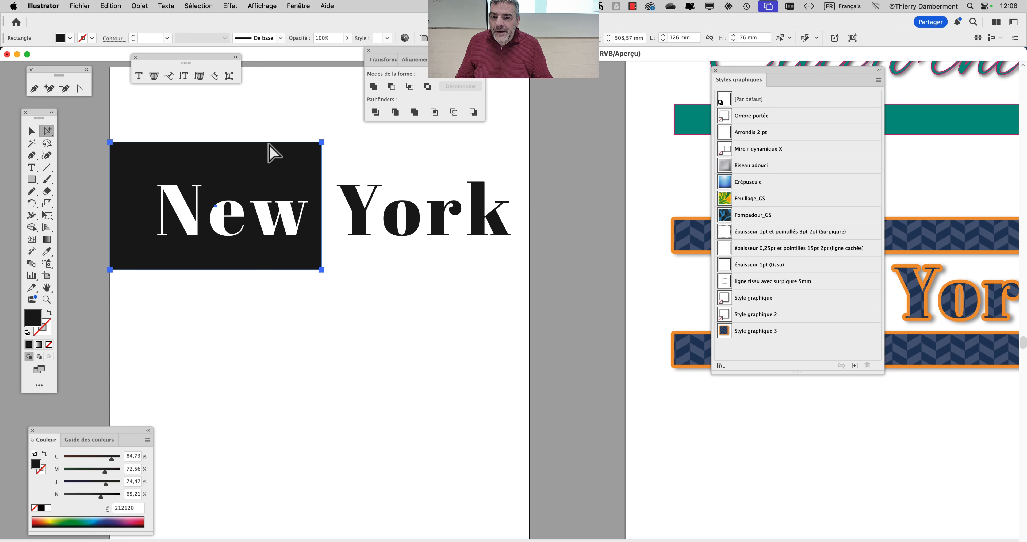
Resize the rectangle inside the New York compound shape to 238 by about 28 mm and place it across the letters' upper half.
{"action": "left_click_drag", "start_coordinate": [268, 146], "coordinate": [396, 223]}
{"action": "left_click", "coordinate": [47, 216]}
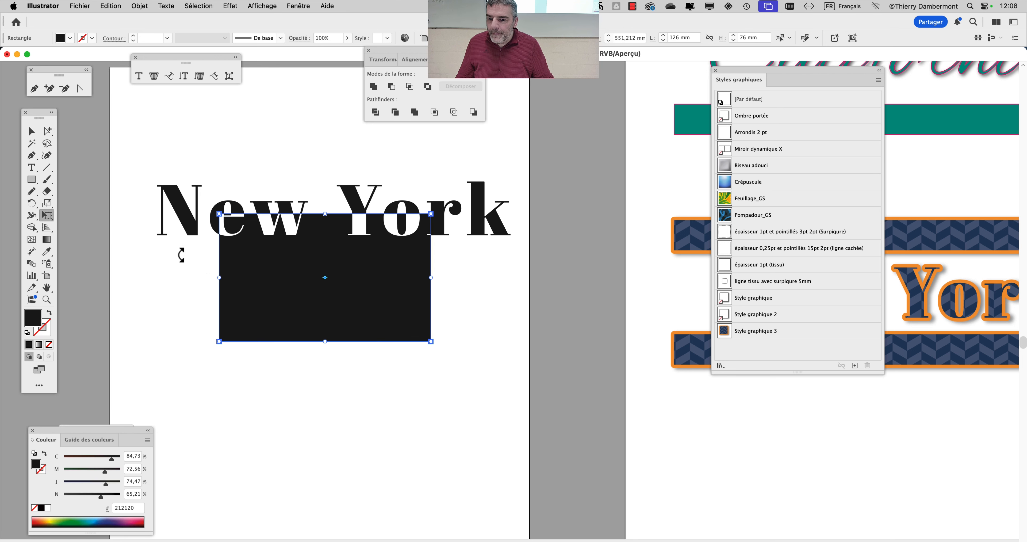
{"action": "left_click_drag", "start_coordinate": [220, 278], "coordinate": [123, 277]}
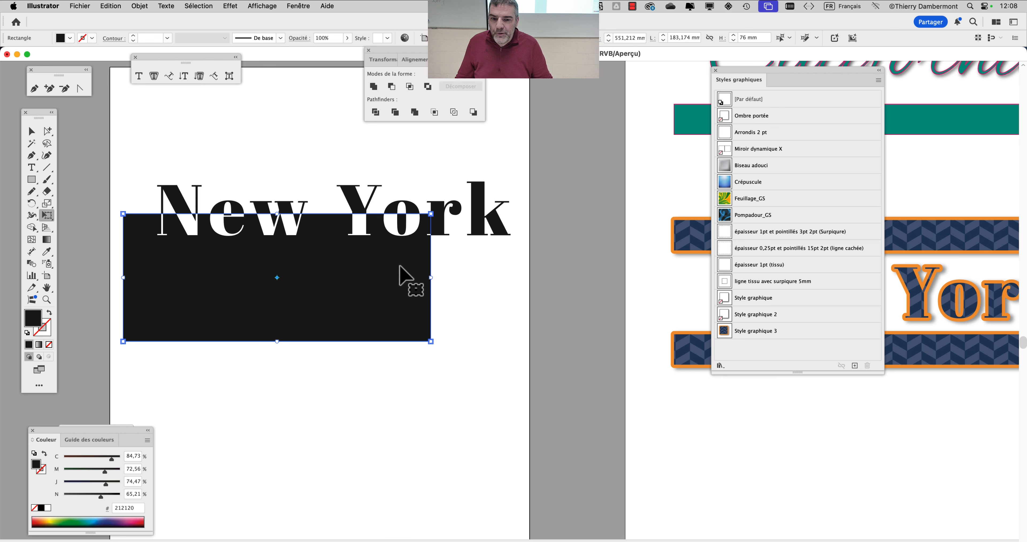
{"action": "left_click_drag", "start_coordinate": [431, 278], "coordinate": [524, 278]}
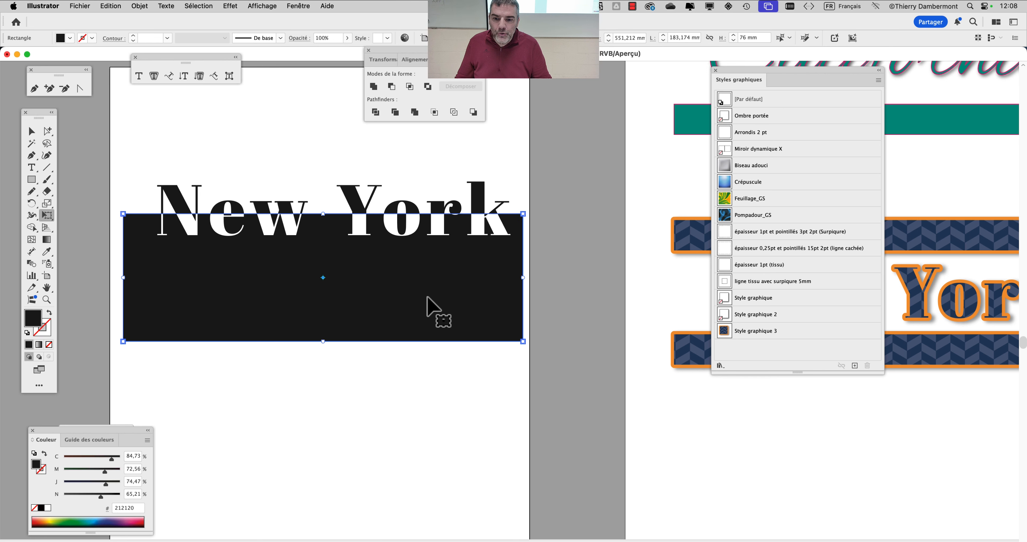
{"action": "left_click_drag", "start_coordinate": [324, 343], "coordinate": [324, 260]}
{"action": "left_click", "coordinate": [47, 132]}
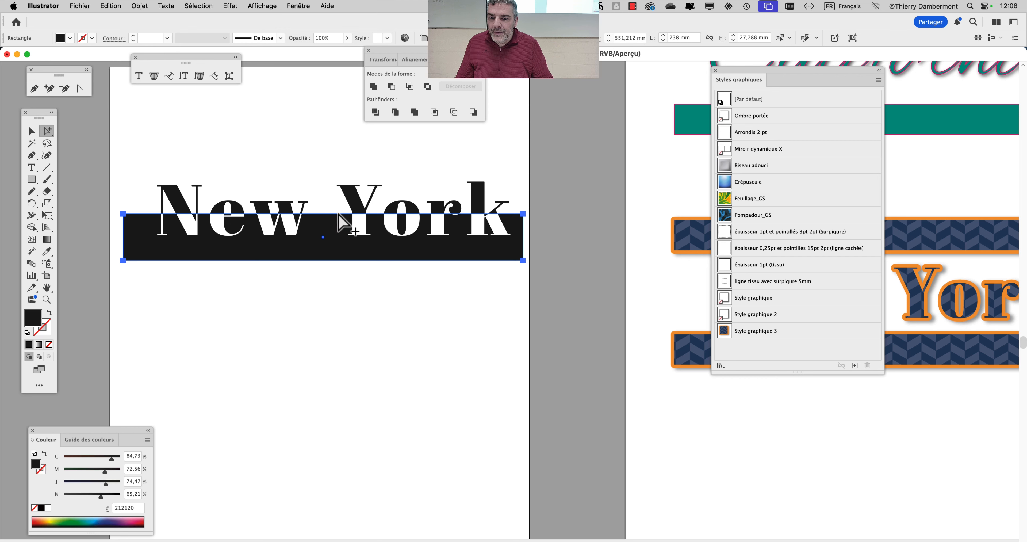
{"action": "left_click_drag", "start_coordinate": [338, 214], "coordinate": [338, 169]}
{"action": "left_click", "coordinate": [285, 151]}
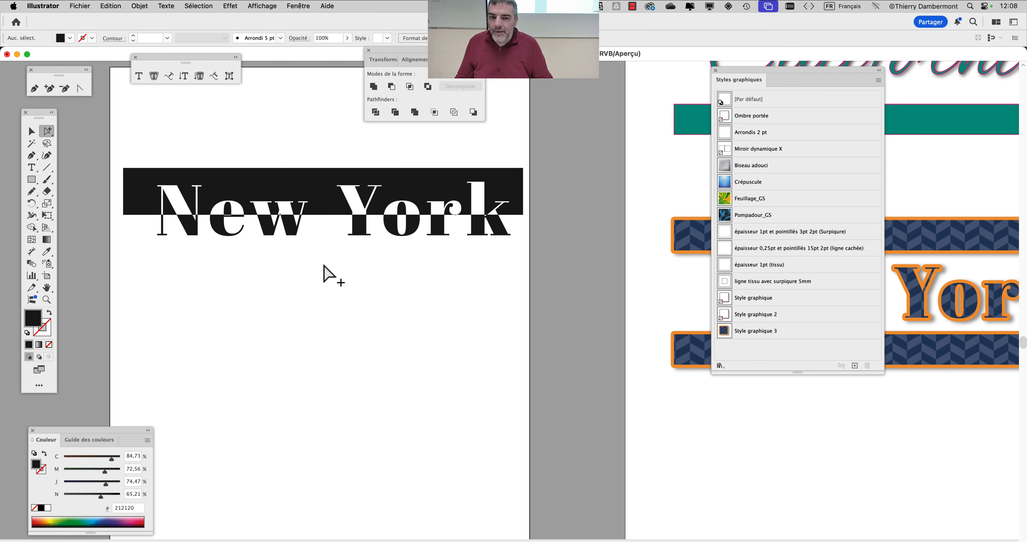
Shorten only the rectangle from its start beside the N to 225 mm wide, then deselect it.
{"action": "left_click", "coordinate": [134, 185]}
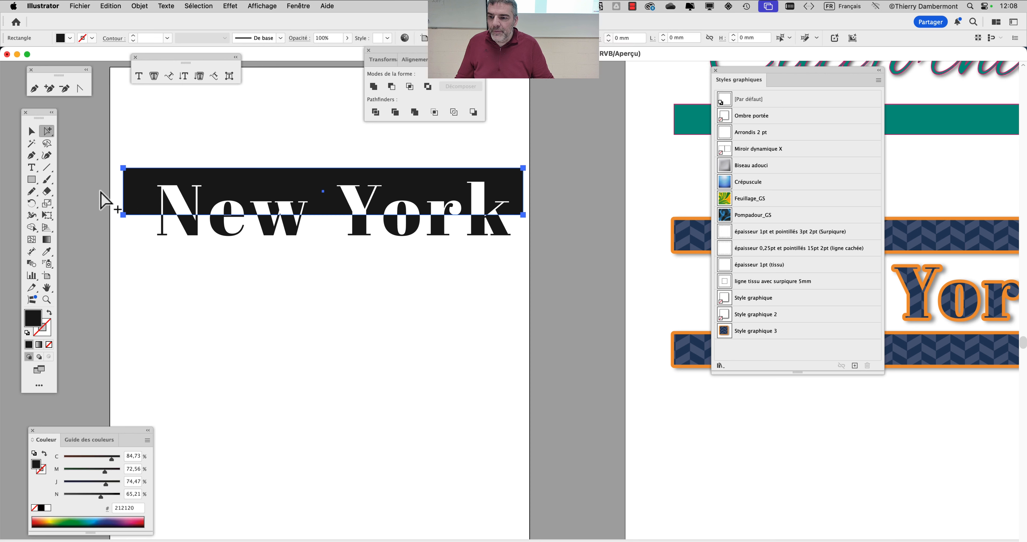
{"action": "left_click", "coordinate": [47, 215]}
{"action": "left_click_drag", "start_coordinate": [123, 191], "coordinate": [149, 193]}
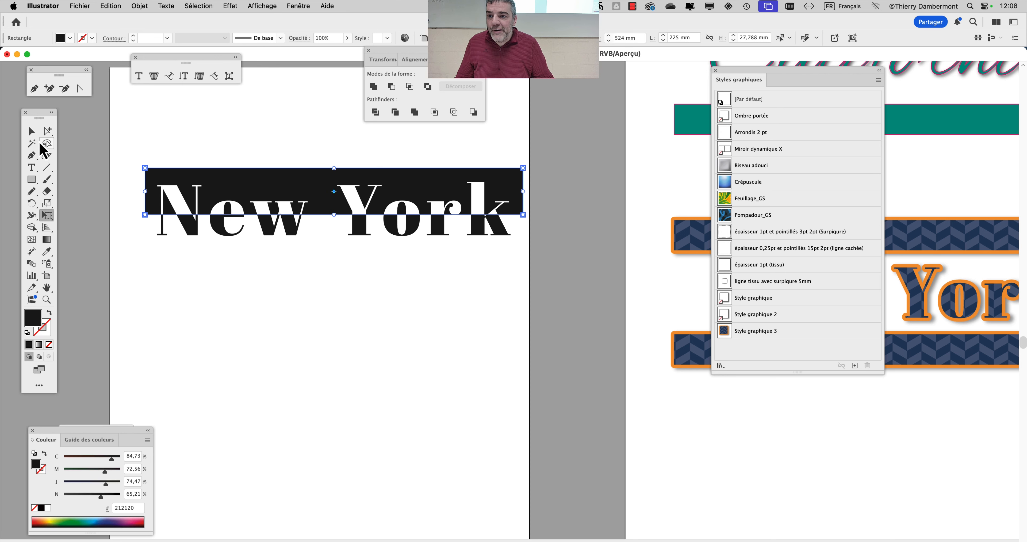
{"action": "left_click", "coordinate": [48, 131]}
{"action": "left_click", "coordinate": [222, 293]}
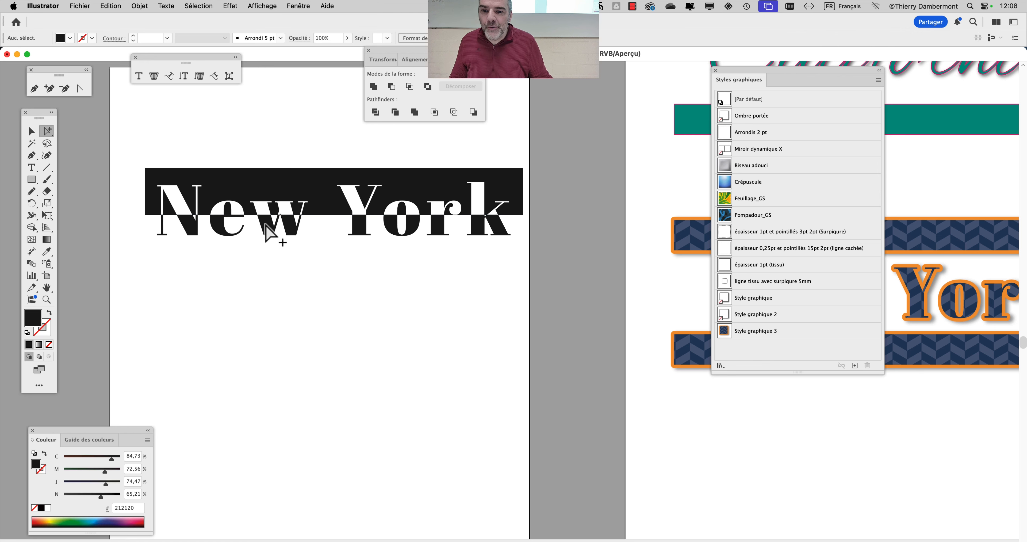
Move the whole New York compound shape slightly down, then shift only the rectangle so it crosses the letters' lower half.
{"action": "left_click_drag", "start_coordinate": [126, 155], "coordinate": [516, 300]}
{"action": "left_click_drag", "start_coordinate": [513, 193], "coordinate": [512, 225]}
{"action": "left_click", "coordinate": [461, 350]}
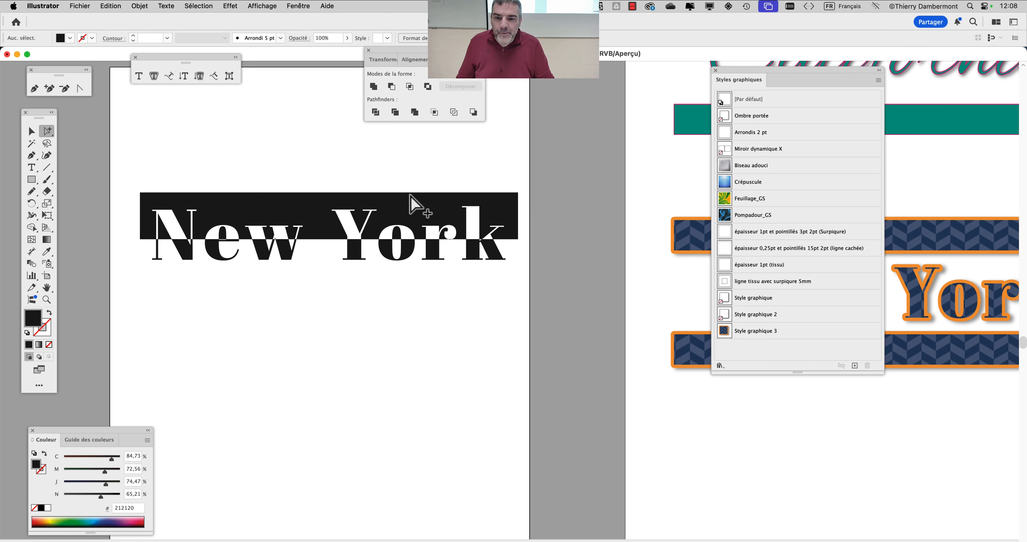
{"action": "left_click_drag", "start_coordinate": [410, 195], "coordinate": [415, 247]}
{"action": "left_click", "coordinate": [419, 257]}
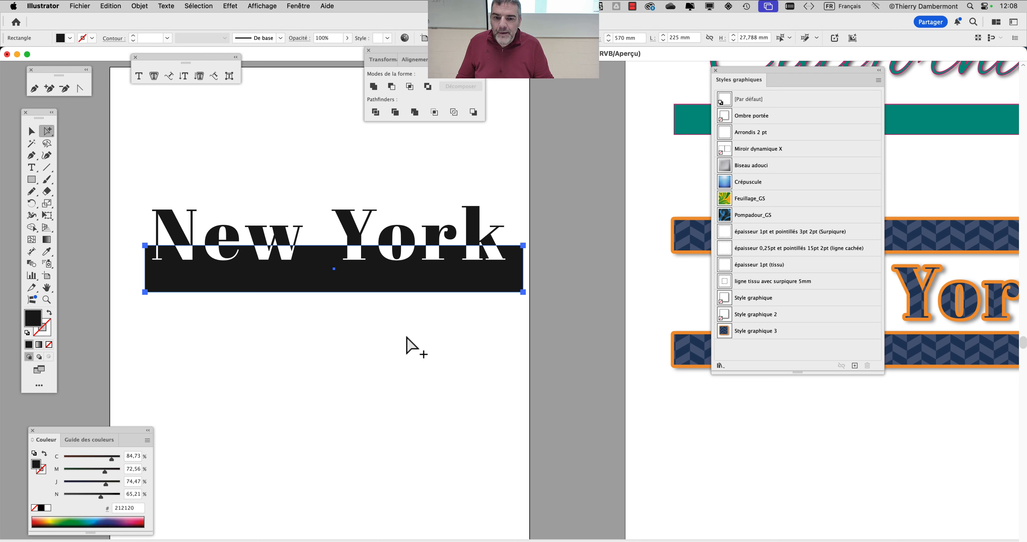
{"action": "left_click", "coordinate": [408, 347]}
{"action": "scroll", "coordinate": [471, 396], "scroll_direction": "down", "scroll_amount": 5}
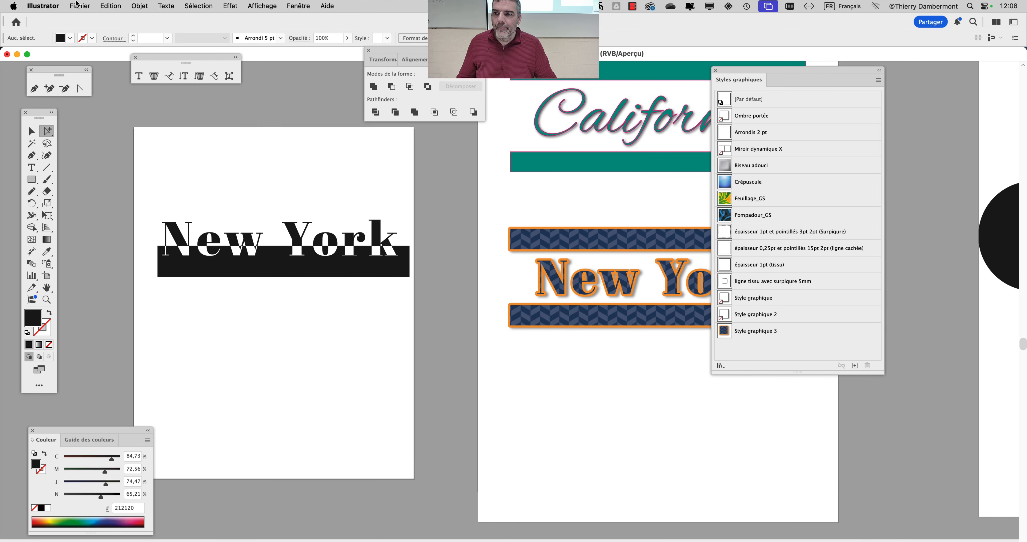
Save the document under a new version number in the vendredi matin folder, in Illustrator 2020 format with PDF compatibility.
{"action": "left_click", "coordinate": [77, 4]}
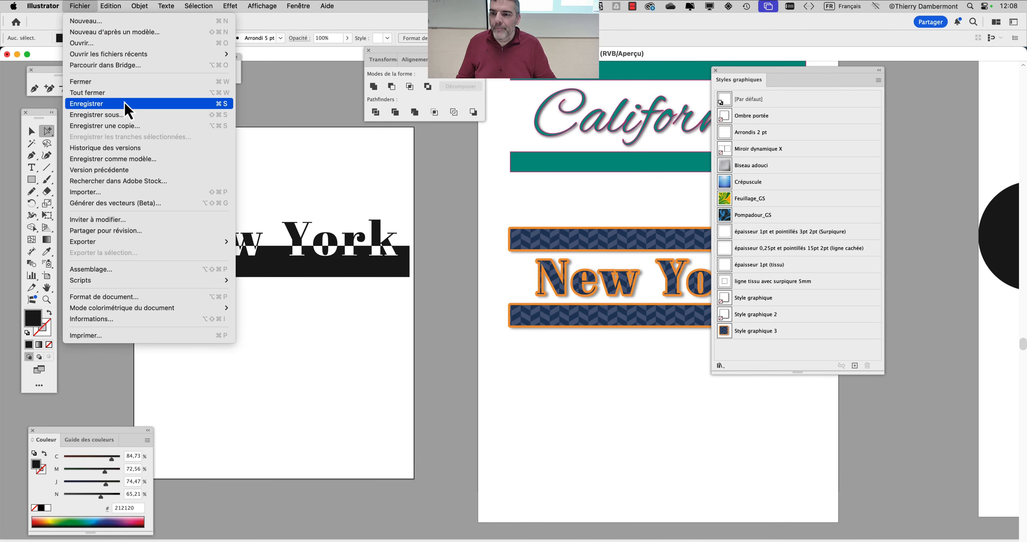
{"action": "left_click", "coordinate": [126, 119]}
{"action": "left_click", "coordinate": [641, 82]}
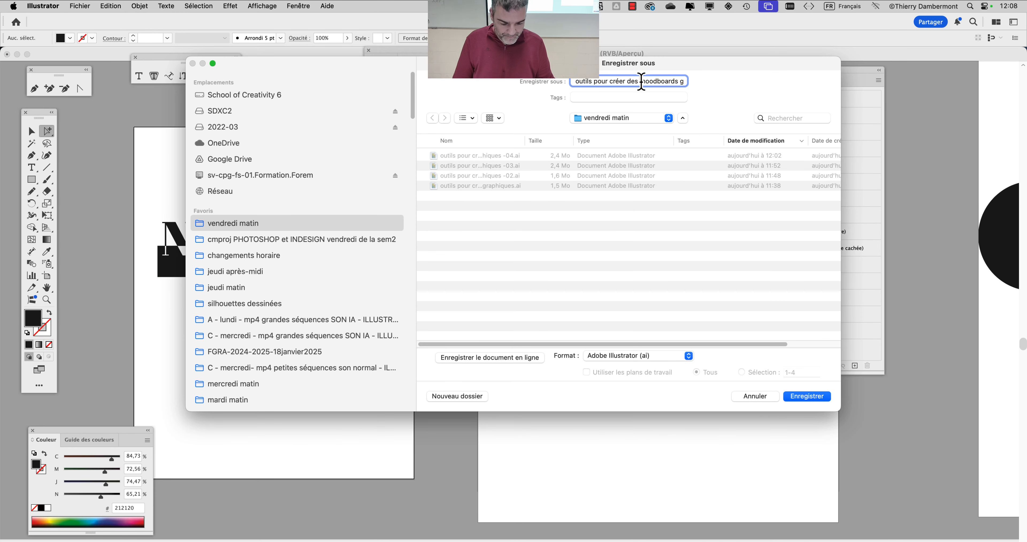
{"action": "key", "text": "Down"}
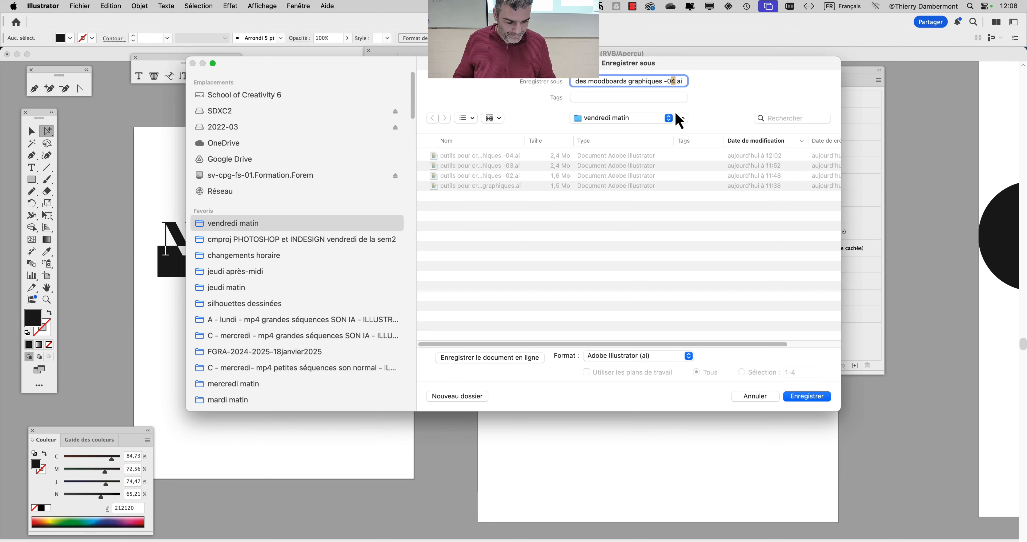
{"action": "key", "text": "Return"}
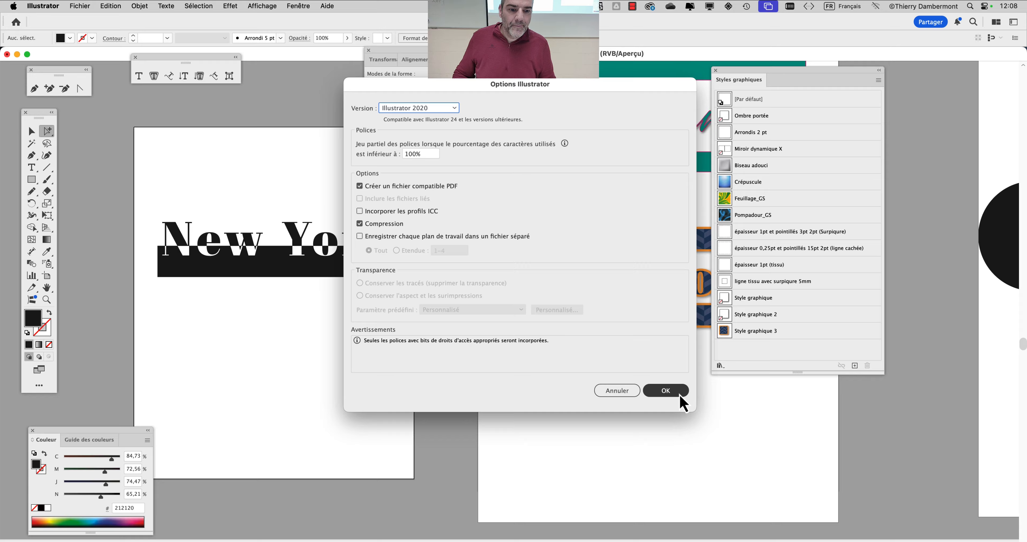
{"action": "left_click", "coordinate": [675, 395]}
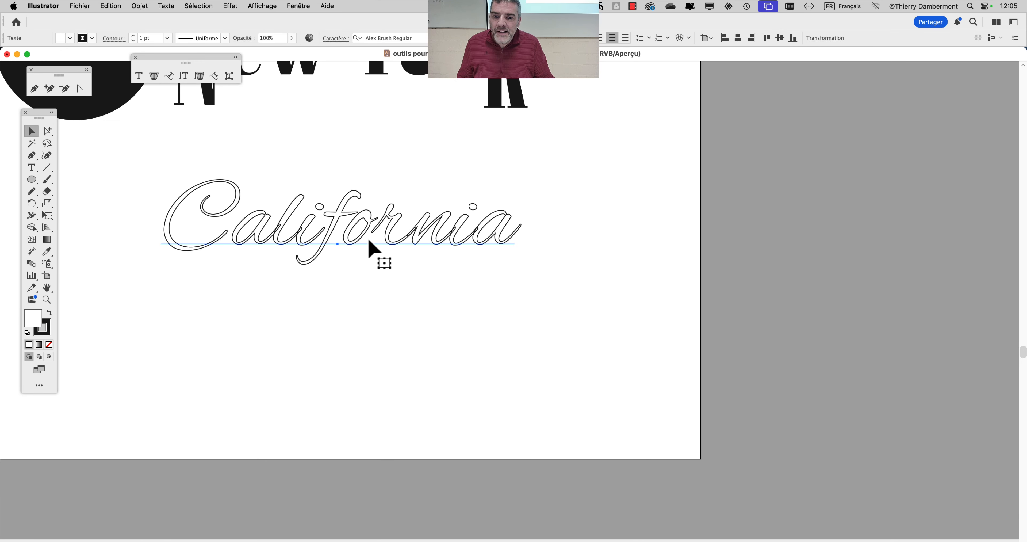
Reposition the California script text slightly farther right in the free area below the stretched New York lettering.
{"action": "scroll", "coordinate": [399, 244], "scroll_direction": "left", "scroll_amount": 2}
{"action": "left_click", "coordinate": [426, 236]}
{"action": "scroll", "coordinate": [423, 259], "scroll_direction": "left", "scroll_amount": 3}
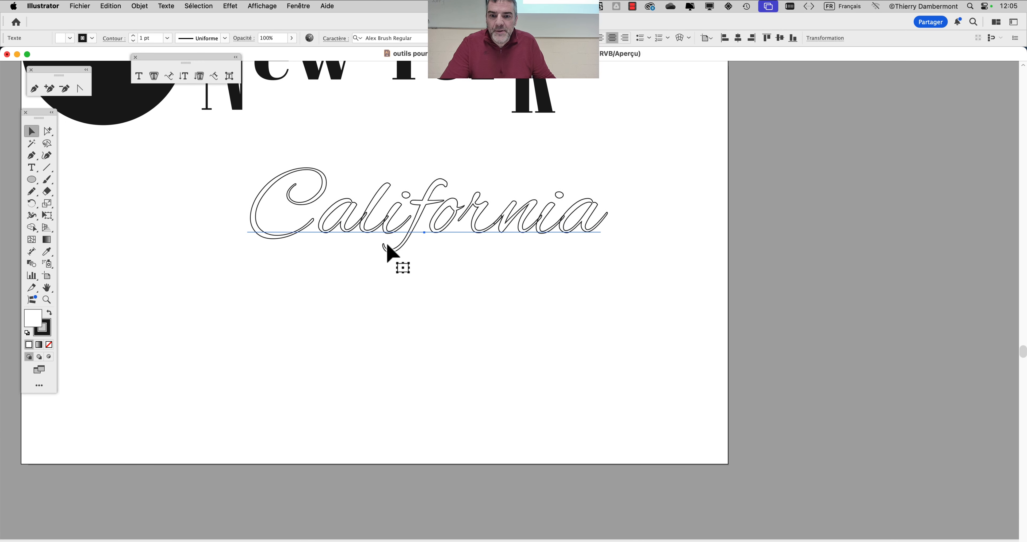
{"action": "left_click", "coordinate": [426, 236]}
{"action": "scroll", "coordinate": [417, 237], "scroll_direction": "right", "scroll_amount": 2}
{"action": "left_click", "coordinate": [411, 238]}
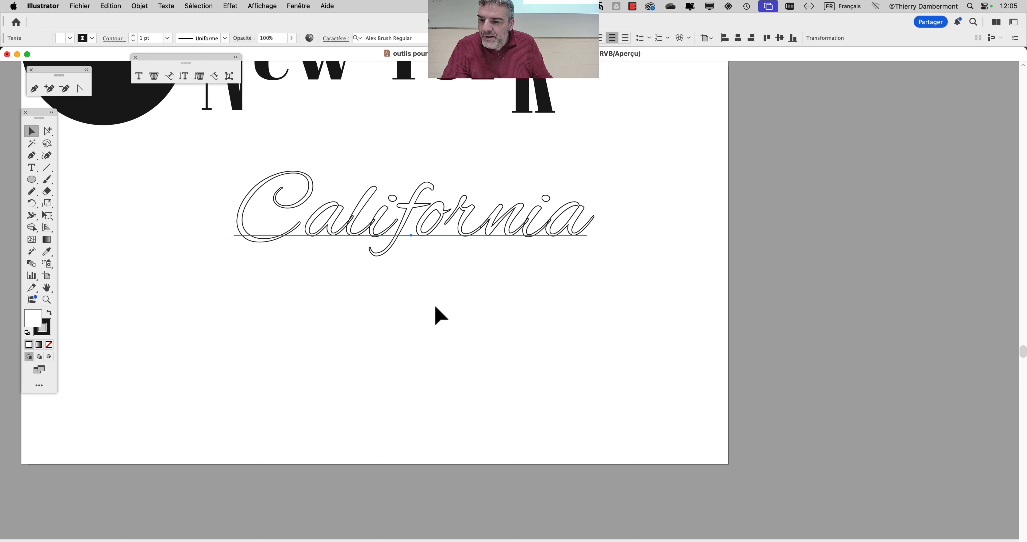
Give the California text a black fill with no stroke and convert it to outlines.
{"action": "left_click", "coordinate": [48, 313]}
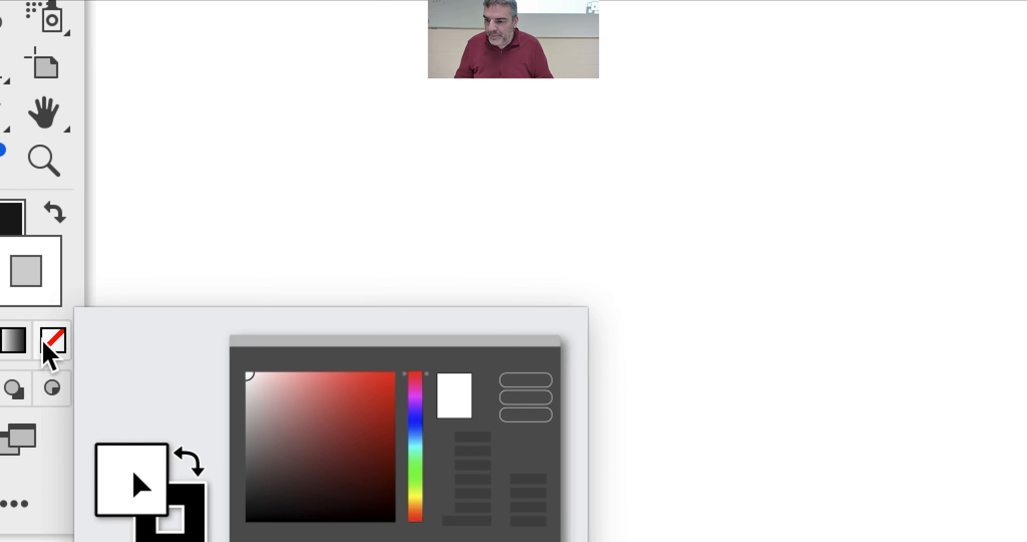
{"action": "left_click", "coordinate": [52, 341]}
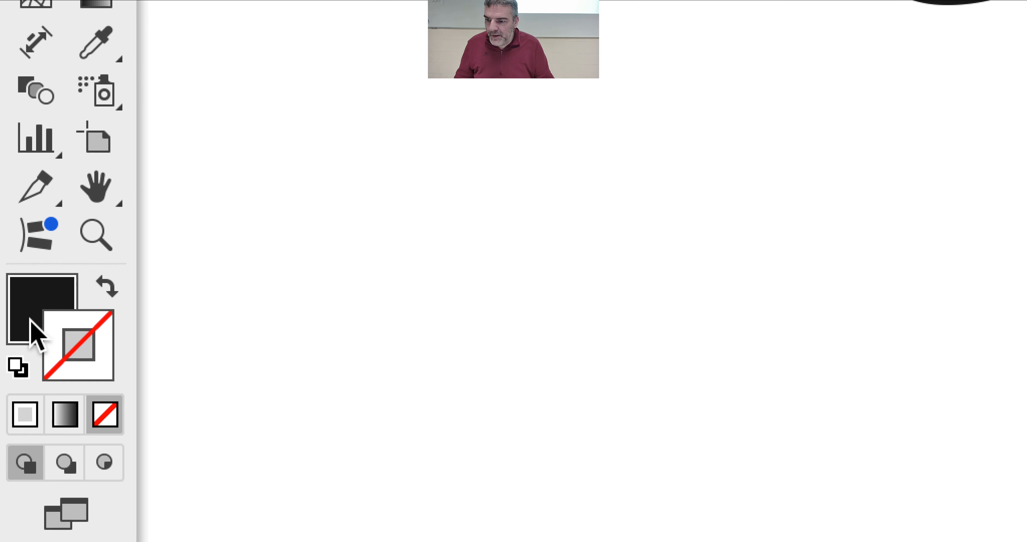
{"action": "left_click", "coordinate": [12, 226]}
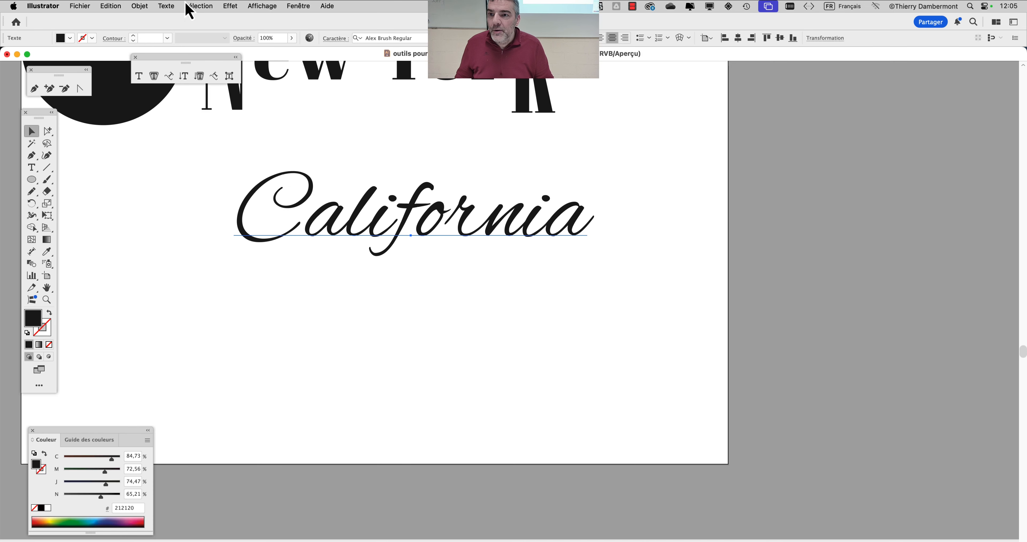
{"action": "left_click", "coordinate": [166, 6]}
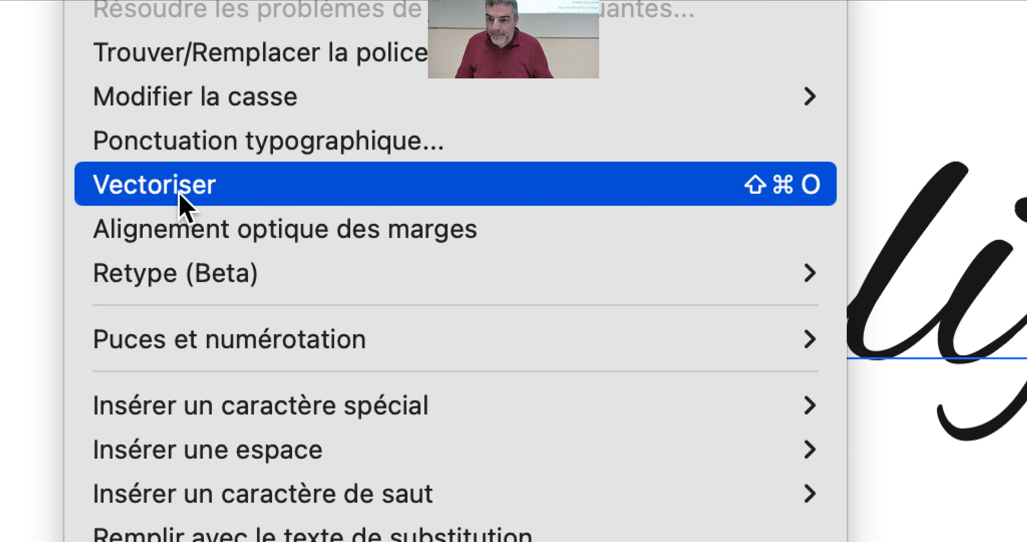
{"action": "left_click", "coordinate": [179, 193]}
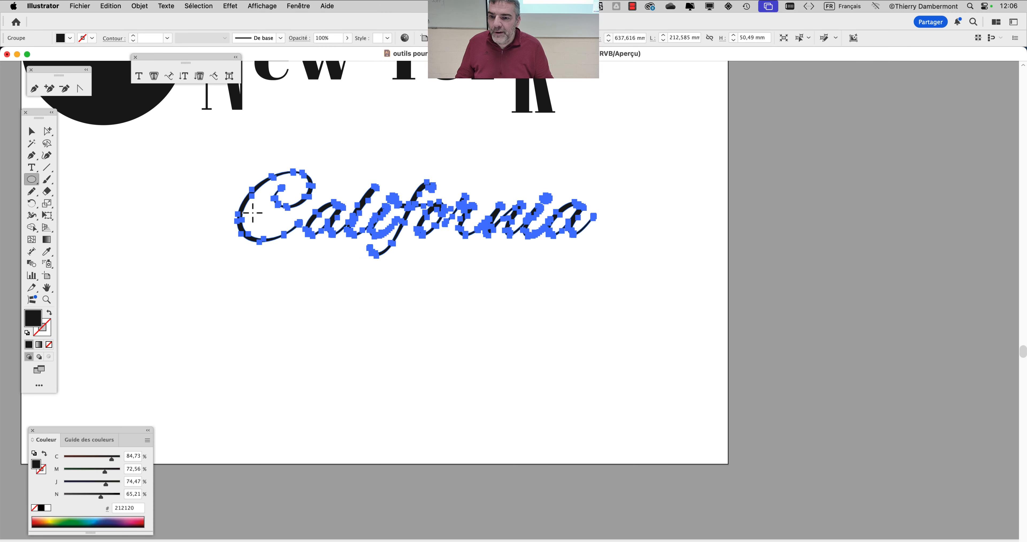
Draw a black circle about 91 mm in diameter over the C of California and select it with the lettering for Pathfinder.
{"action": "mouse_move", "coordinate": [252, 213]}
{"action": "left_mouse_down"}
{"action": "mouse_move", "coordinate": [404, 294]}
{"action": "mouse_move", "coordinate": [269, 215]}
{"action": "left_mouse_up"}
{"action": "left_click", "coordinate": [32, 135]}
{"action": "left_click_drag", "start_coordinate": [165, 160], "coordinate": [558, 285]}
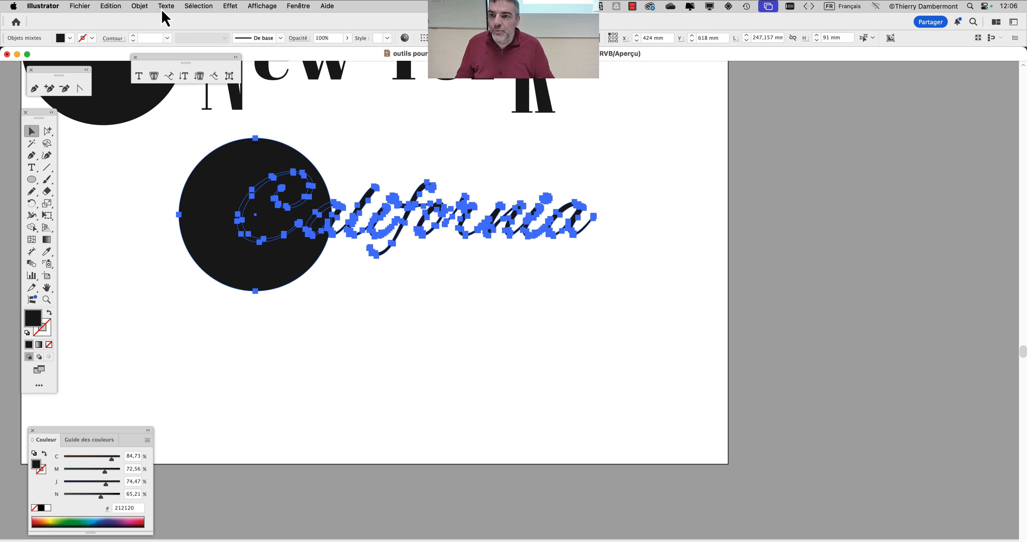
{"action": "left_click", "coordinate": [297, 6]}
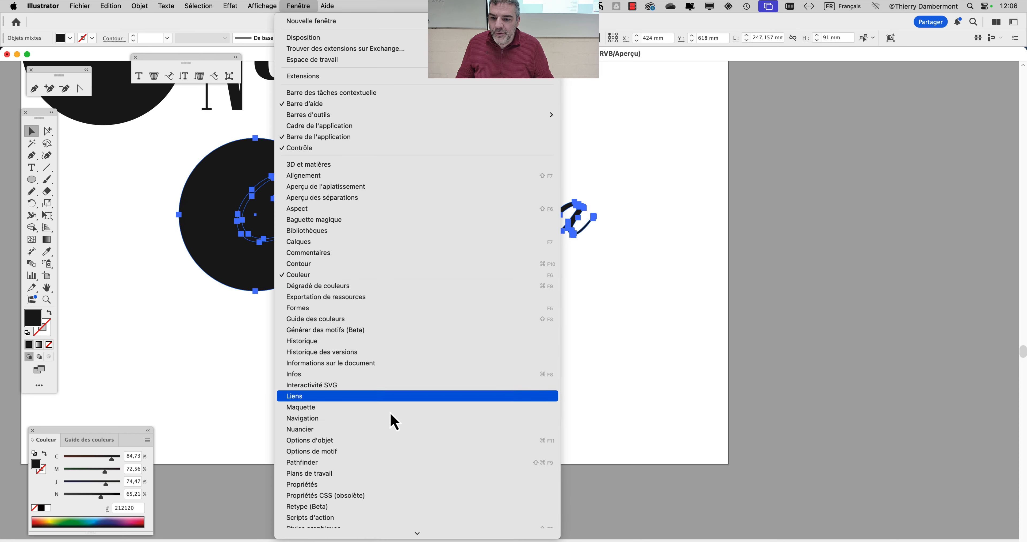
{"action": "left_click", "coordinate": [402, 467]}
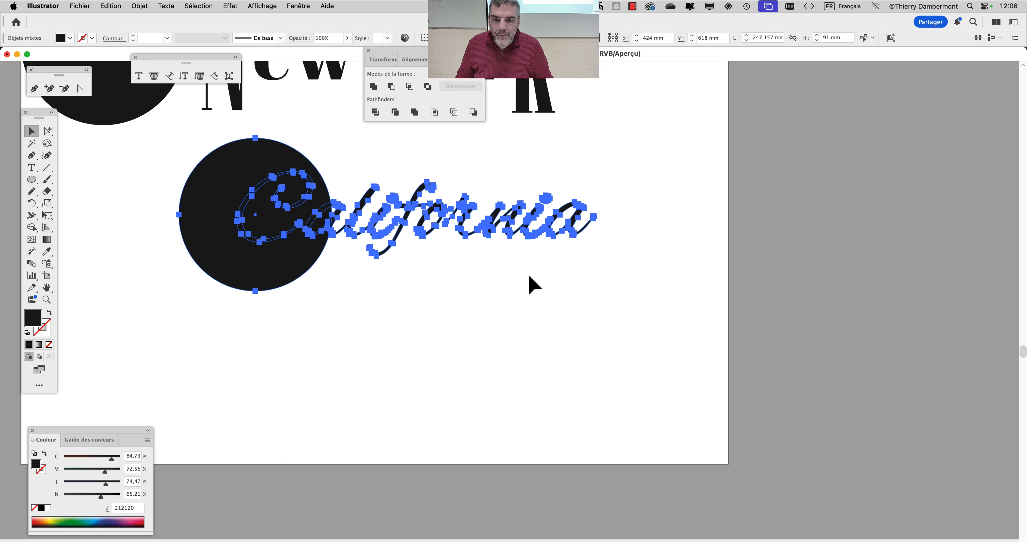
Try a plain Pathfinder Exclusion on the circle and California, test moving the circle with Group Selection, and undo it.
{"action": "left_click", "coordinate": [427, 87]}
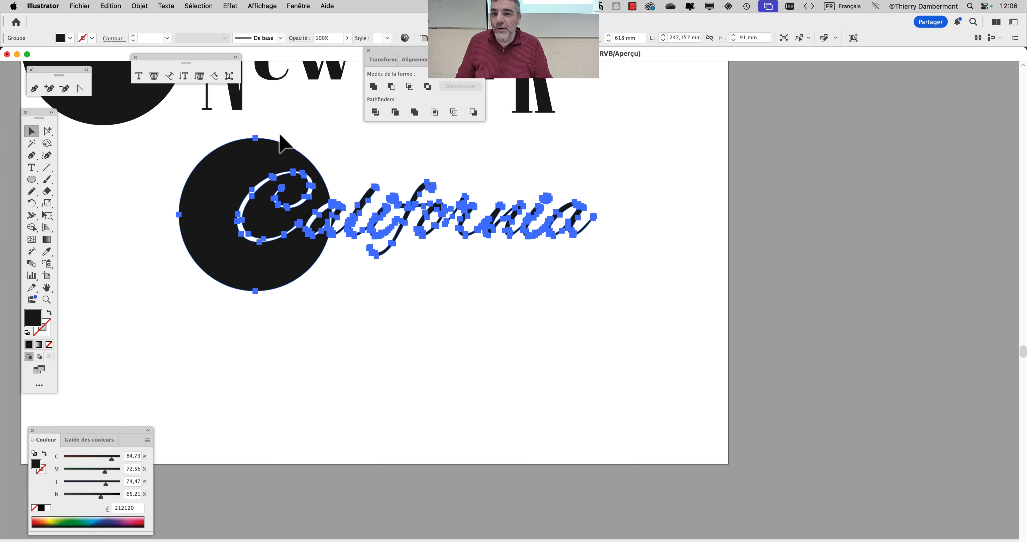
{"action": "left_click", "coordinate": [47, 131]}
{"action": "left_click", "coordinate": [117, 148]}
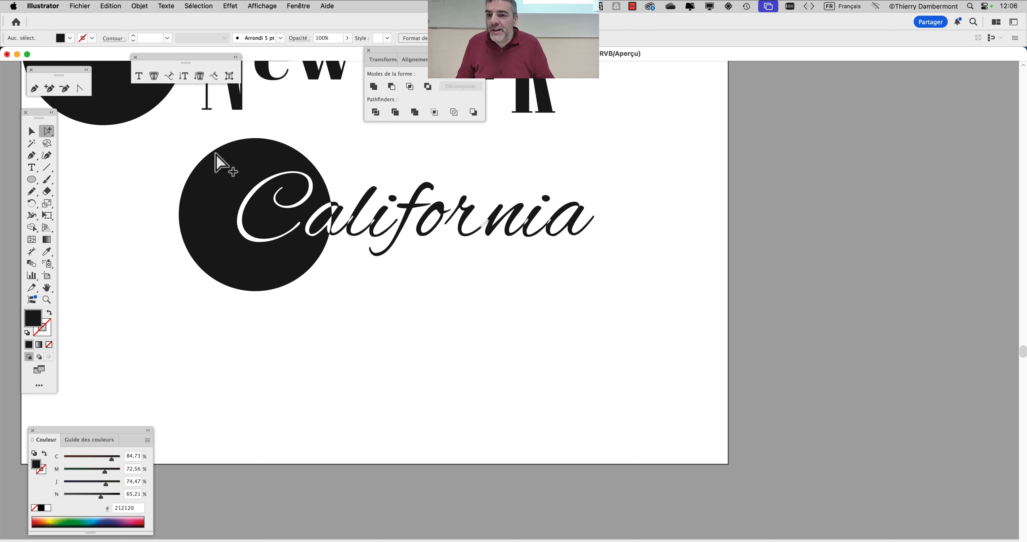
{"action": "left_click_drag", "start_coordinate": [215, 154], "coordinate": [252, 144]}
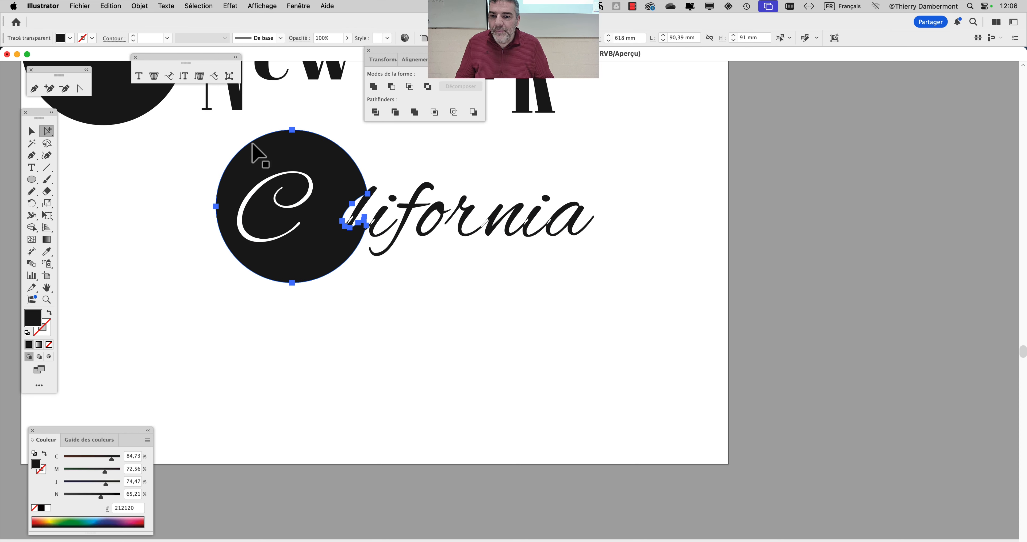
{"action": "key", "text": "super+z"}
Select the circle and California lettering together and combine them as an Exclusion compound shape.
{"action": "left_click", "coordinate": [32, 135]}
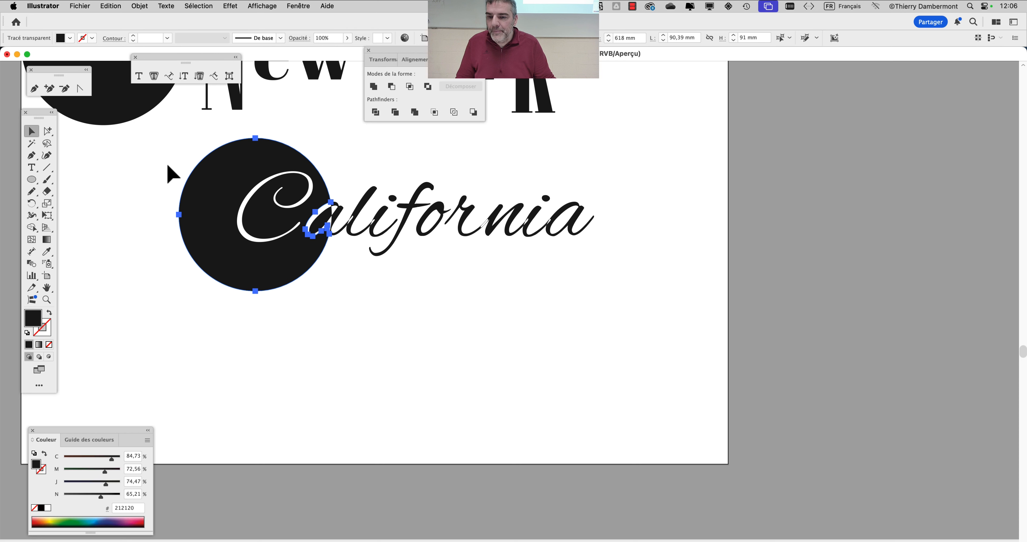
{"action": "left_click_drag", "start_coordinate": [153, 157], "coordinate": [619, 261]}
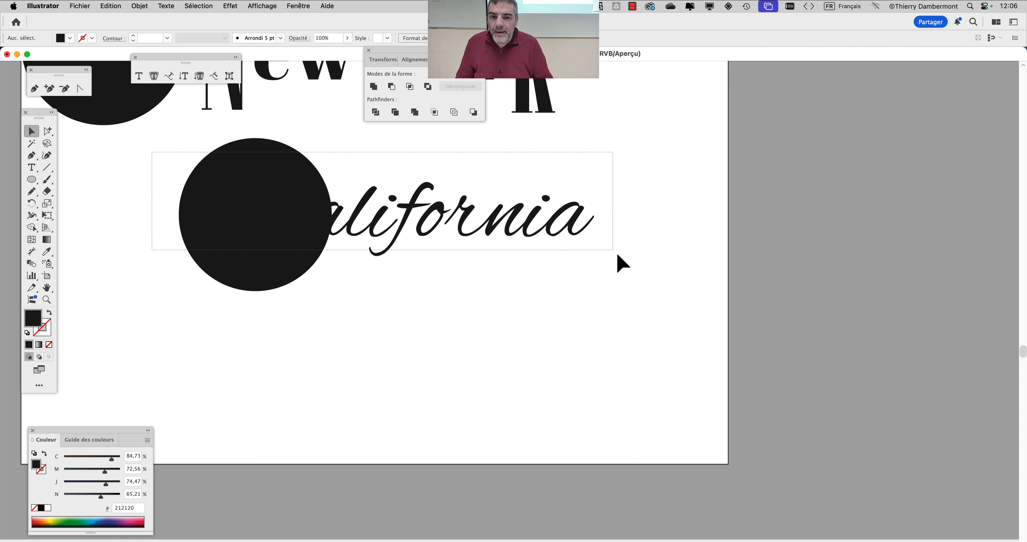
{"action": "left_click", "coordinate": [428, 87]}
Use Group Selection to move only the circle across the California compound shape and bring it back over the Ca.
{"action": "left_click", "coordinate": [48, 132]}
{"action": "left_click", "coordinate": [120, 160]}
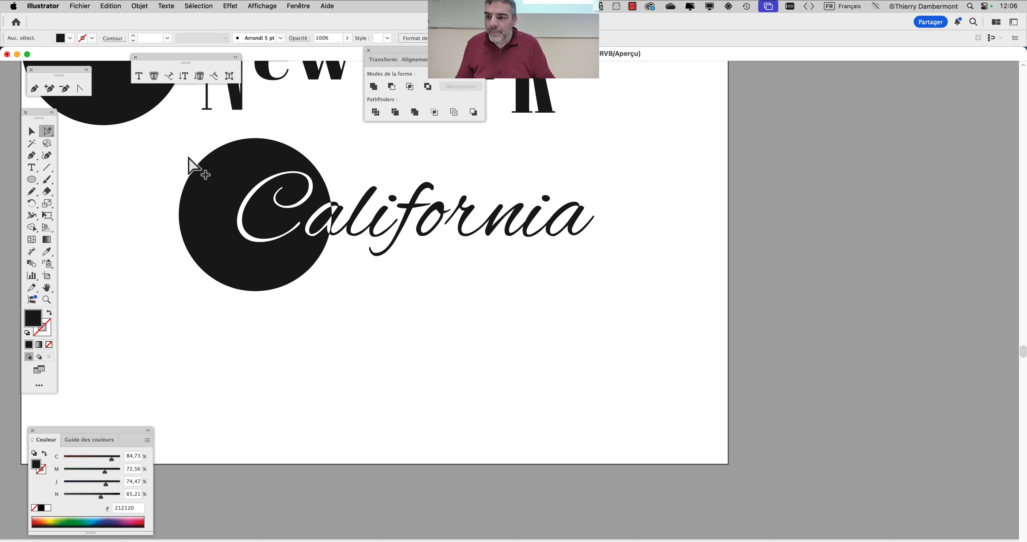
{"action": "left_click_drag", "start_coordinate": [198, 166], "coordinate": [491, 164]}
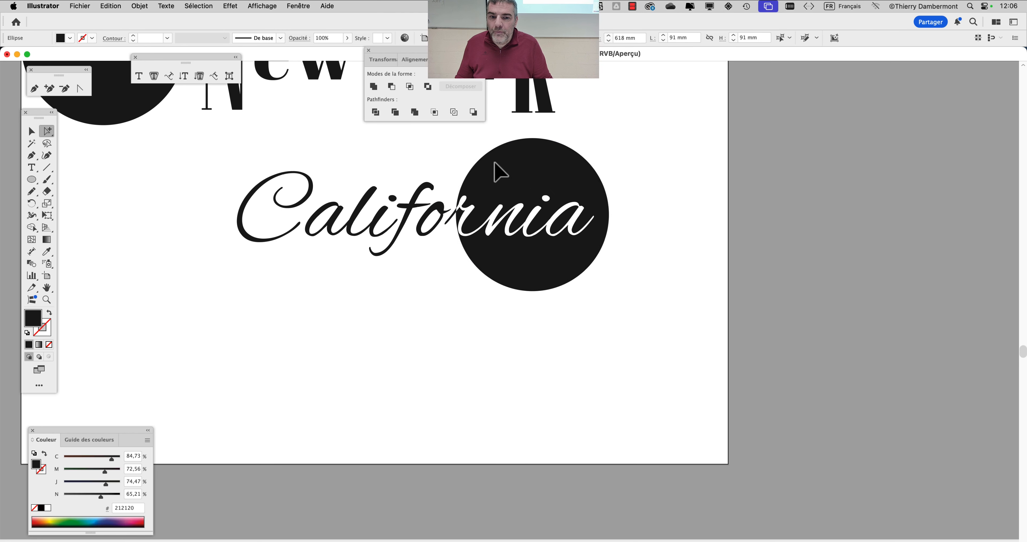
{"action": "left_click_drag", "start_coordinate": [429, 166], "coordinate": [218, 176]}
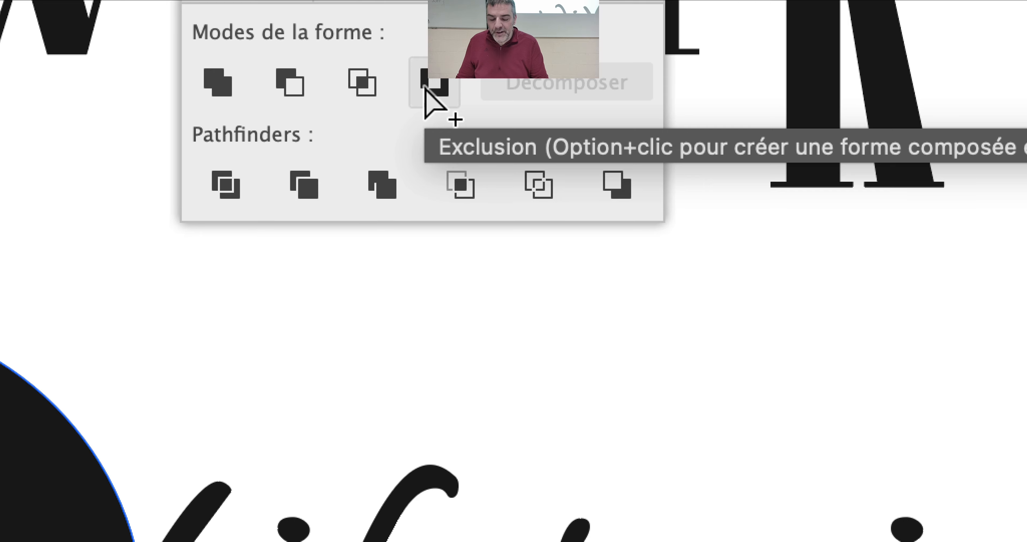
{"action": "left_click", "coordinate": [429, 92]}
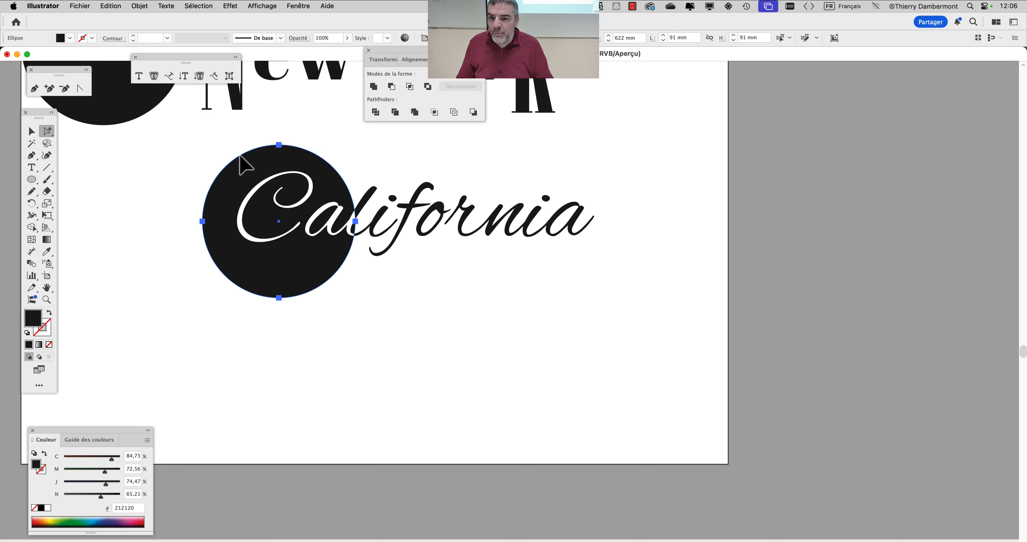
Reposition the circle slightly over the Ca of California with Group Selection, and delete it from the compound shape.
{"action": "mouse_move", "coordinate": [240, 156]}
{"action": "left_mouse_down"}
{"action": "mouse_move", "coordinate": [541, 162]}
{"action": "mouse_move", "coordinate": [241, 168]}
{"action": "mouse_move", "coordinate": [219, 158]}
{"action": "mouse_move", "coordinate": [322, 167]}
{"action": "mouse_move", "coordinate": [418, 193]}
{"action": "mouse_move", "coordinate": [358, 162]}
{"action": "mouse_move", "coordinate": [458, 155]}
{"action": "mouse_move", "coordinate": [350, 153]}
{"action": "mouse_move", "coordinate": [582, 149]}
{"action": "mouse_move", "coordinate": [203, 161]}
{"action": "mouse_move", "coordinate": [258, 156]}
{"action": "mouse_move", "coordinate": [248, 147]}
{"action": "left_mouse_up"}
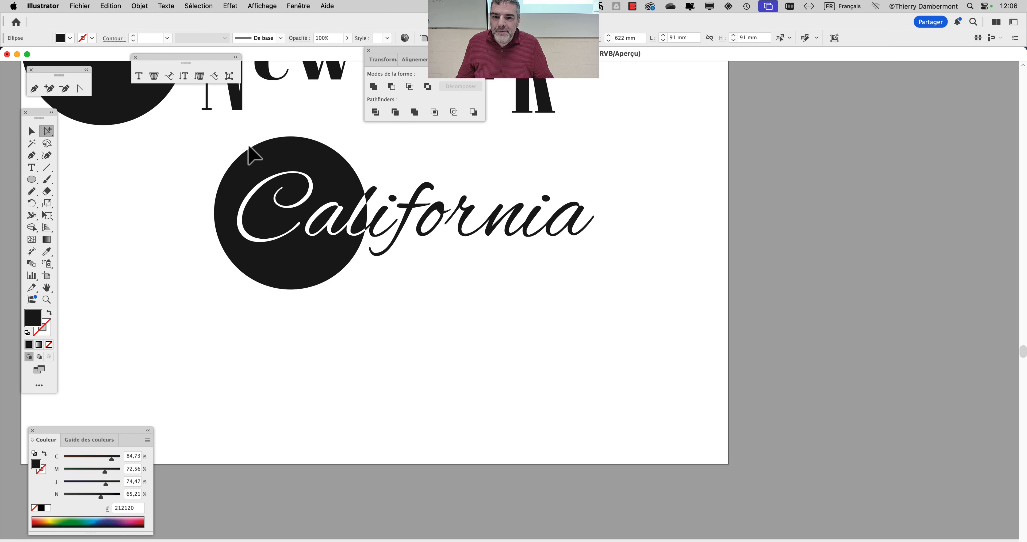
{"action": "key", "text": "super+shift+a"}
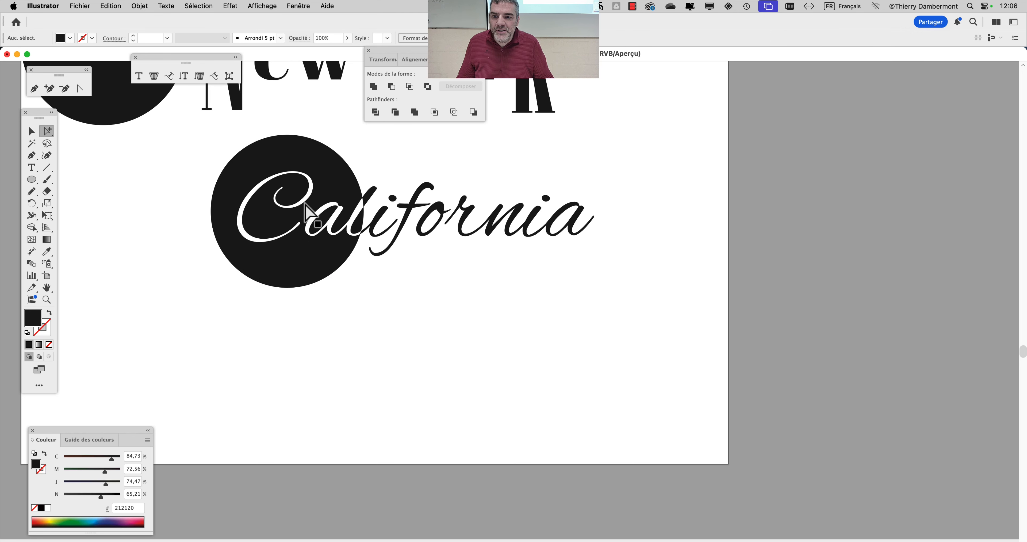
{"action": "scroll", "coordinate": [305, 204], "scroll_direction": "up", "scroll_amount": 2}
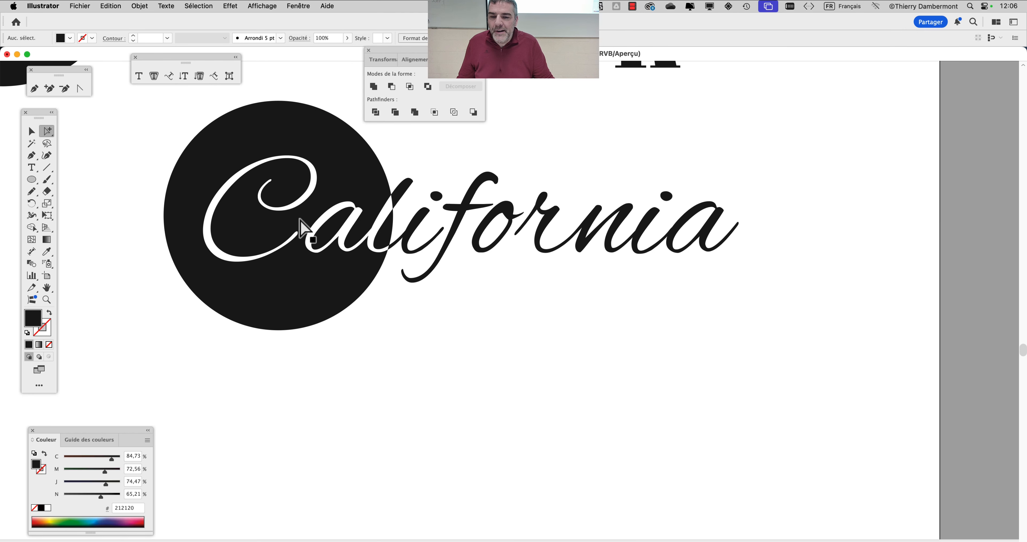
{"action": "scroll", "coordinate": [301, 221], "scroll_direction": "down", "scroll_amount": 2}
{"action": "left_click", "coordinate": [254, 158]}
{"action": "key", "text": "BackSpace"}
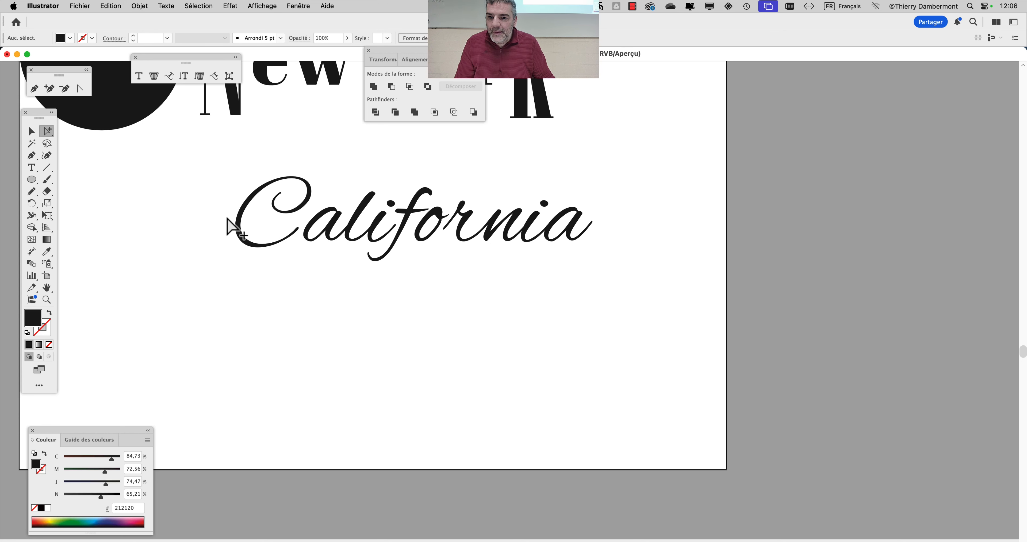
Draw a black rectangle about 126 by 100 mm over the first half of California and combine both as an Exclusion compound shape.
{"action": "left_click_drag", "start_coordinate": [31, 179], "coordinate": [71, 179]}
{"action": "mouse_move", "coordinate": [223, 141]}
{"action": "left_mouse_down"}
{"action": "mouse_move", "coordinate": [407, 307]}
{"action": "mouse_move", "coordinate": [435, 310]}
{"action": "left_mouse_up"}
{"action": "left_click", "coordinate": [28, 135]}
{"action": "left_click_drag", "start_coordinate": [174, 178], "coordinate": [675, 301]}
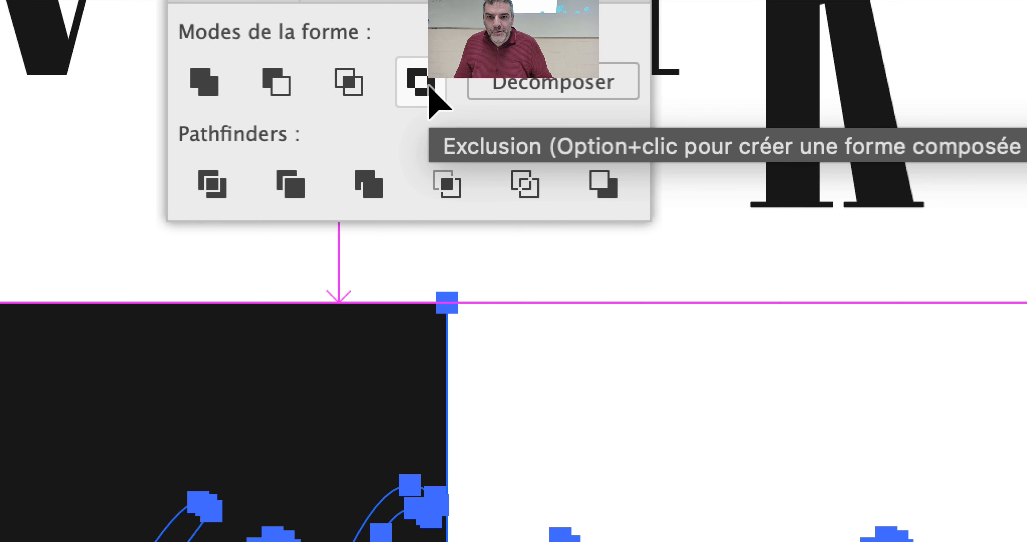
{"action": "left_click", "coordinate": [429, 88]}
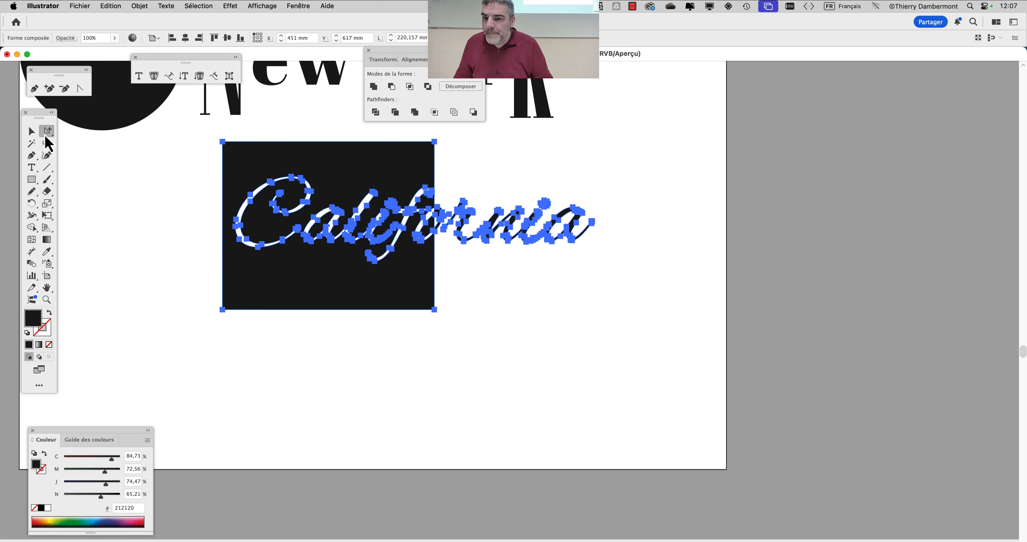
Use Group Selection to move only the rectangle slightly left and down within the California compound shape.
{"action": "left_click", "coordinate": [160, 187]}
{"action": "left_click", "coordinate": [255, 147]}
{"action": "mouse_move", "coordinate": [254, 147]}
{"action": "left_mouse_down"}
{"action": "mouse_move", "coordinate": [492, 153]}
{"action": "mouse_move", "coordinate": [243, 156]}
{"action": "left_mouse_up"}
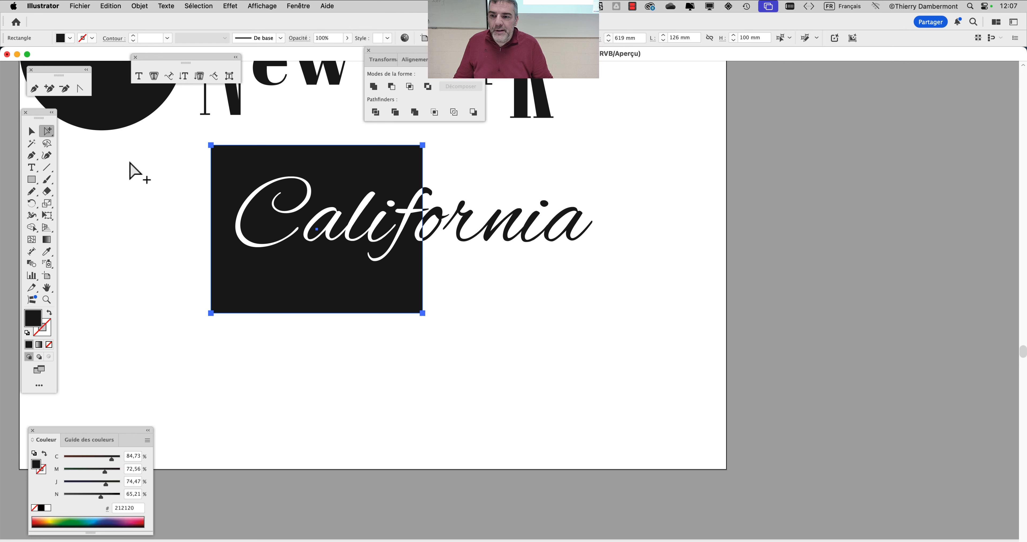